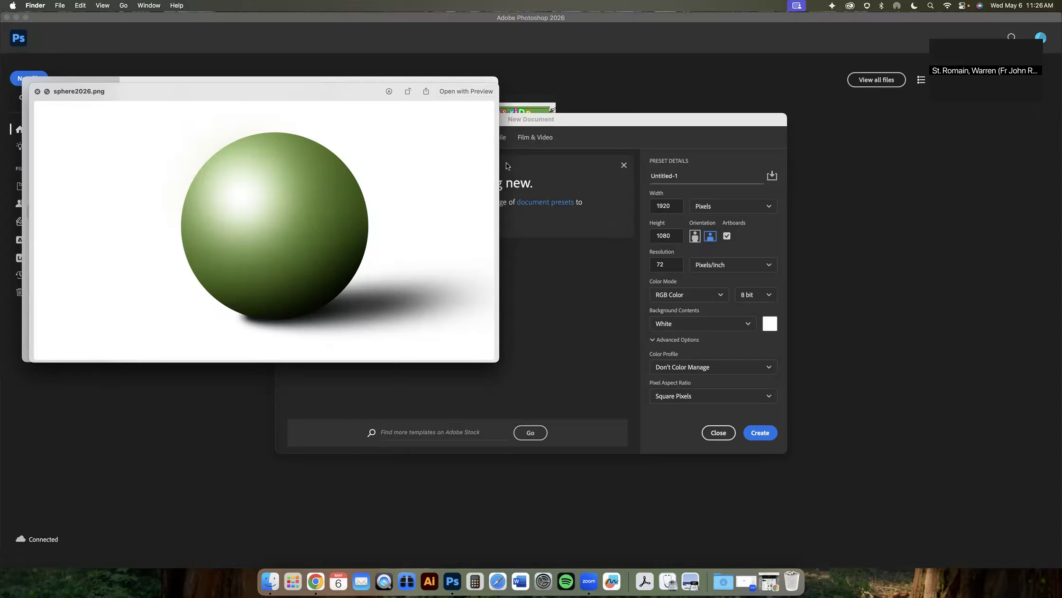
- Create a new 1920 x 1080 px Web Large document in landscape orientation with artboards
left_click(530, 119)
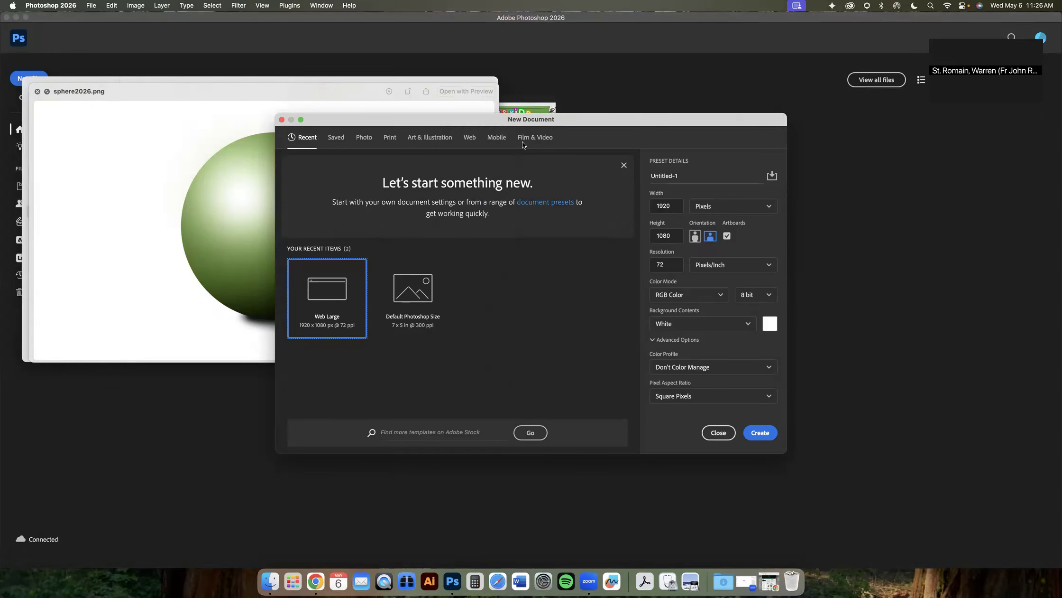
left_click_drag(320, 124, 323, 122)
left_click(90, 5)
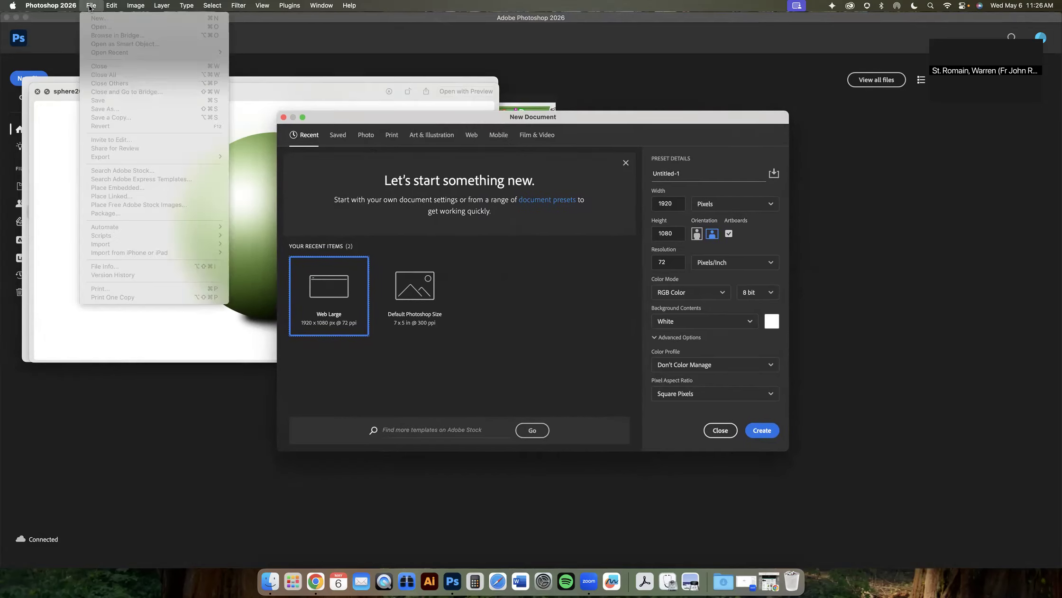
left_click(471, 135)
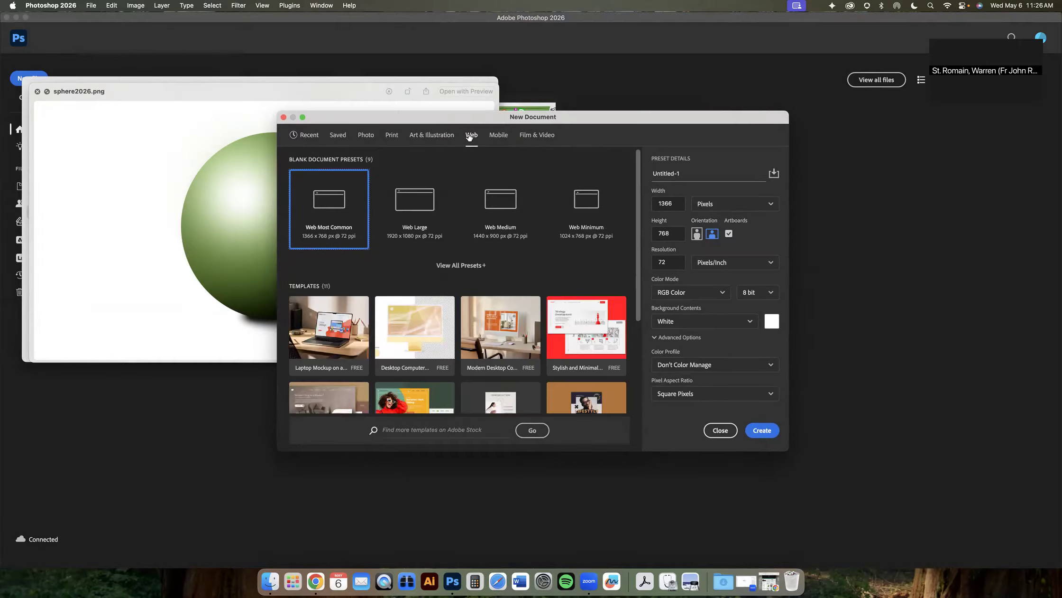
left_click(409, 209)
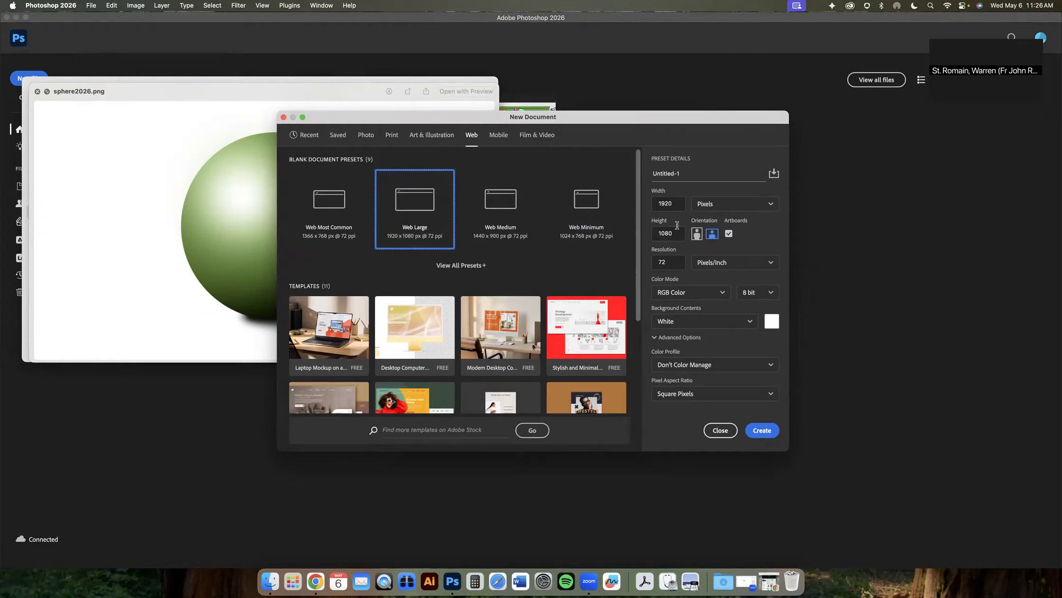
left_click(697, 234)
left_click(712, 233)
left_click(762, 430)
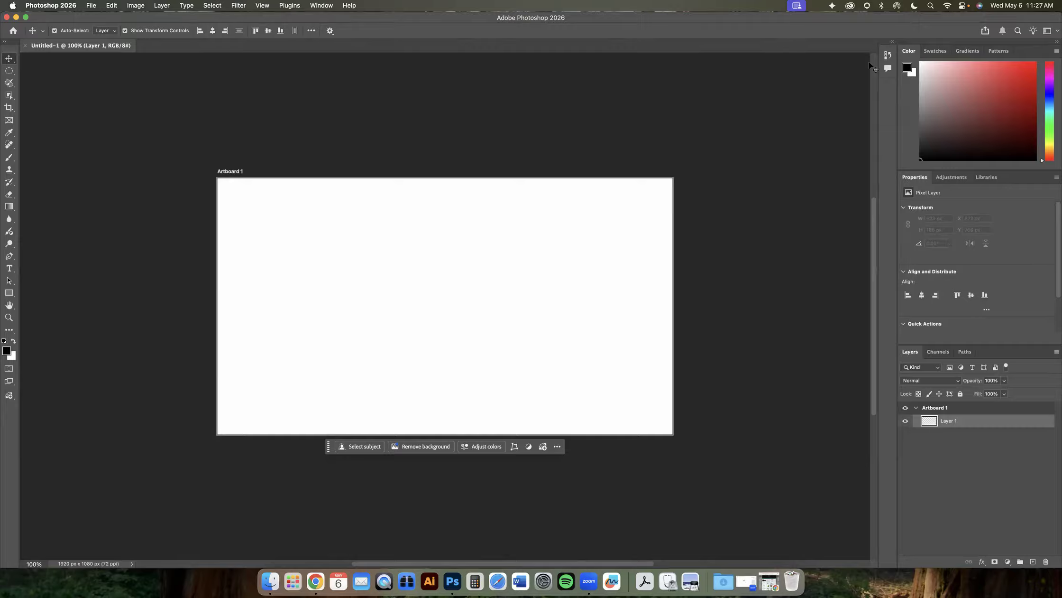
- Reset the Essentials workspace
left_click(1055, 32)
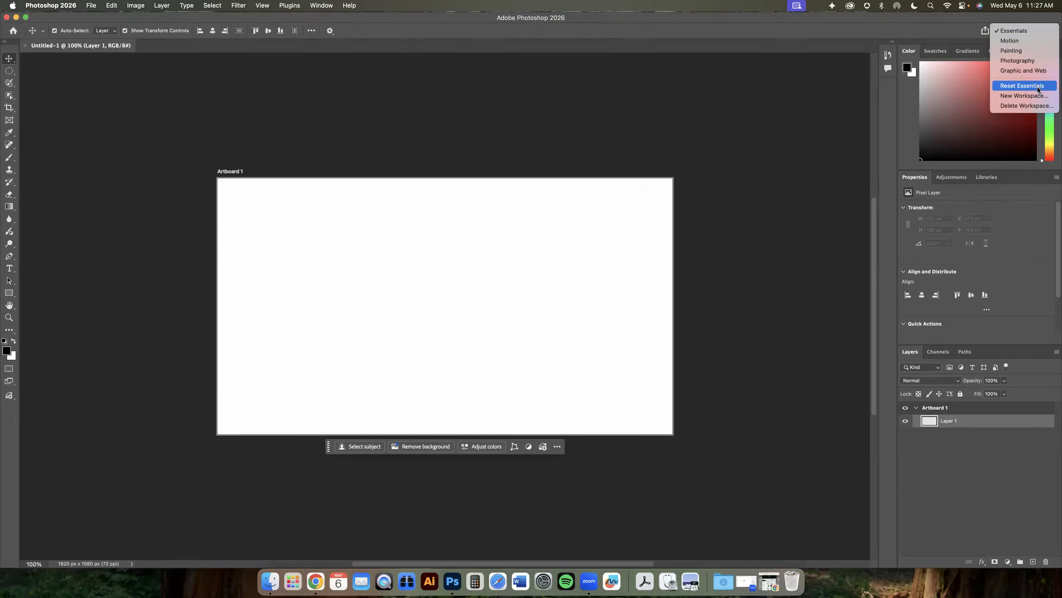
left_click(1036, 29)
left_click(1049, 32)
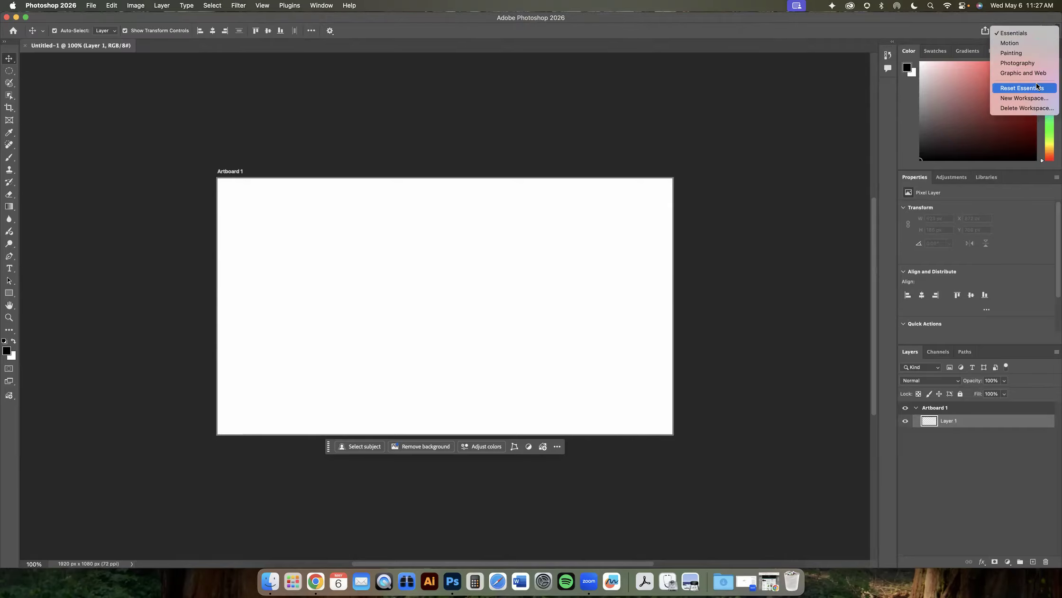
left_click(1022, 87)
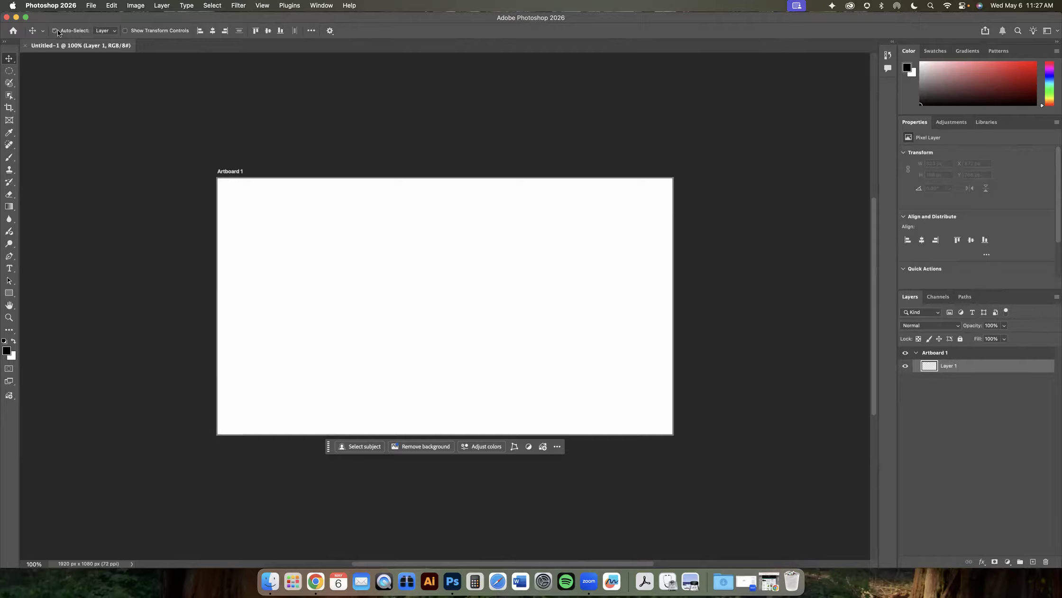
left_click(137, 31)
left_click(9, 71)
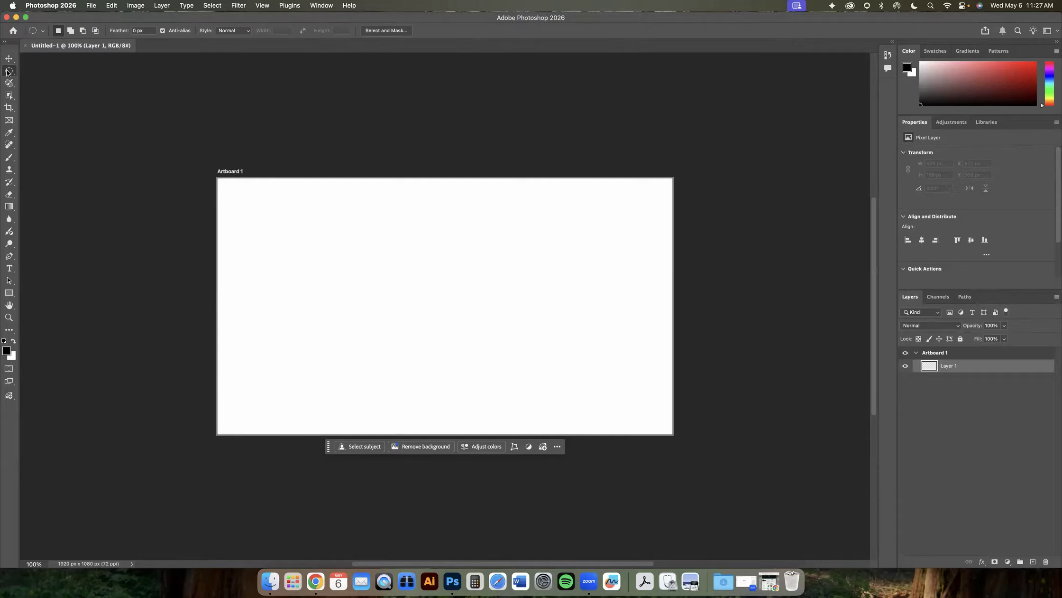
left_click(10, 59)
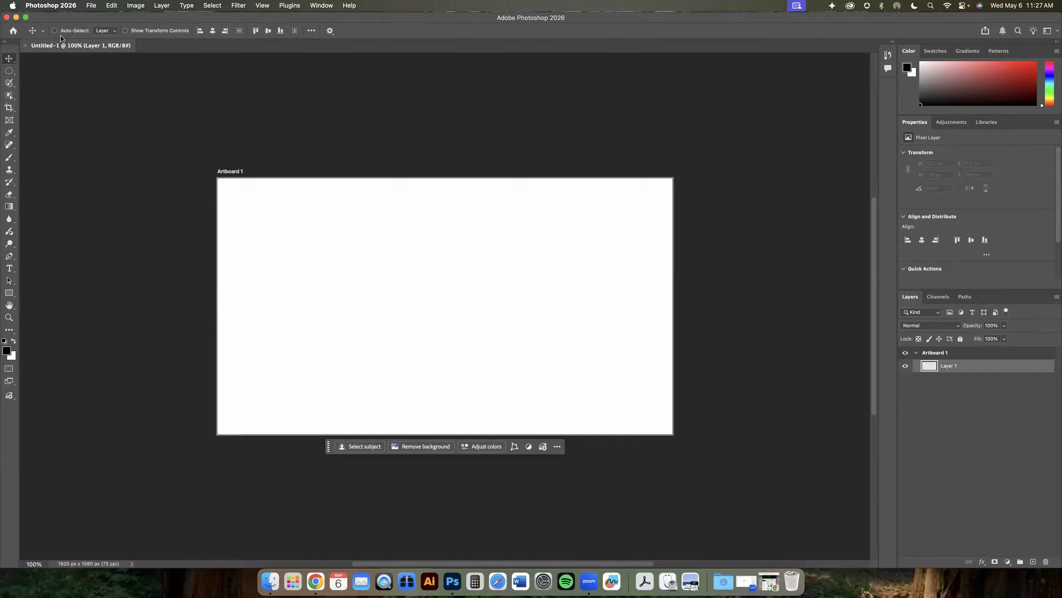
left_click(144, 32)
left_click(10, 72)
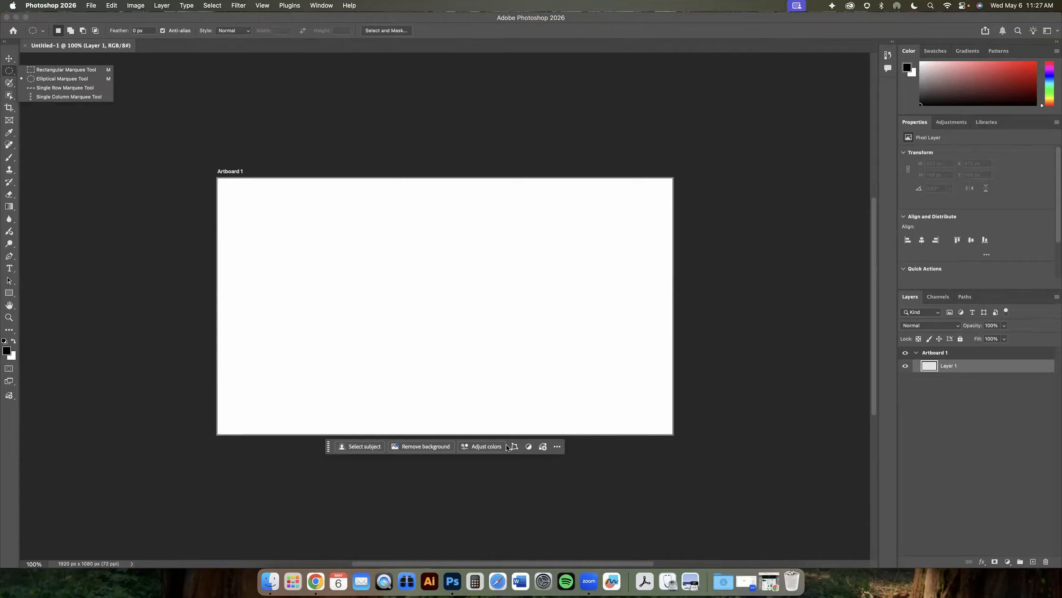
- Examine the artboard and Layer 1 entries in the Layers panel and their properties
left_click(935, 353)
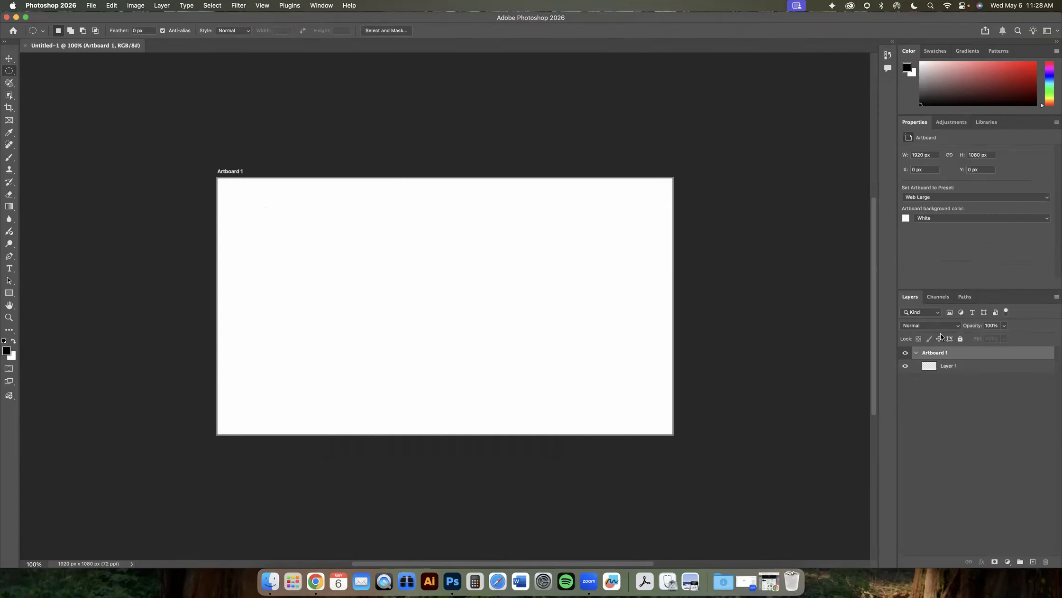
mouse_move(912, 297)
left_mouse_down()
mouse_move(828, 297)
mouse_move(907, 301)
left_mouse_up()
left_click(932, 369)
left_click(931, 353)
left_click(957, 367)
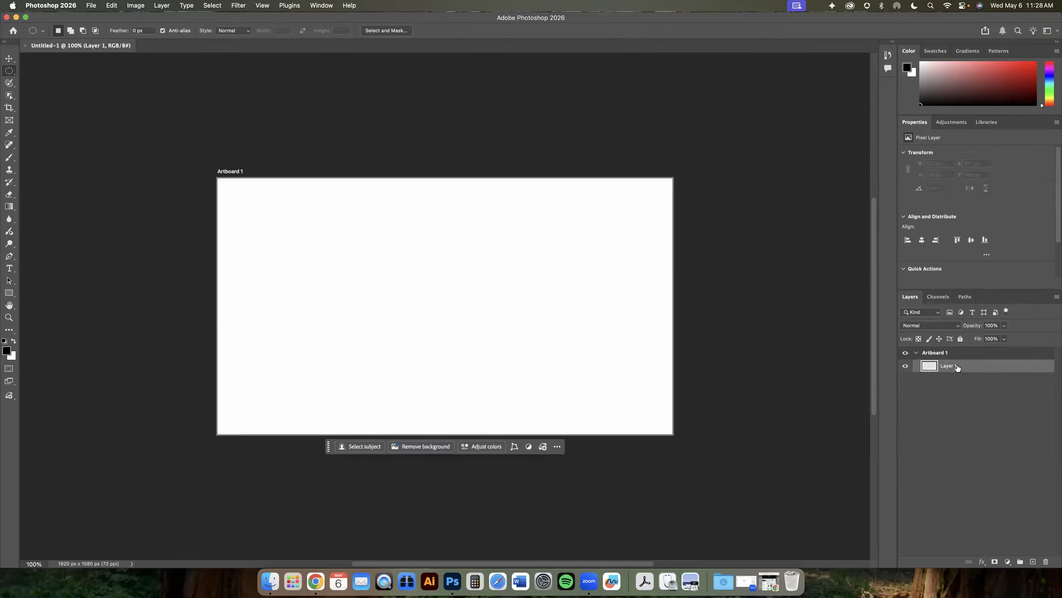
left_click(938, 391)
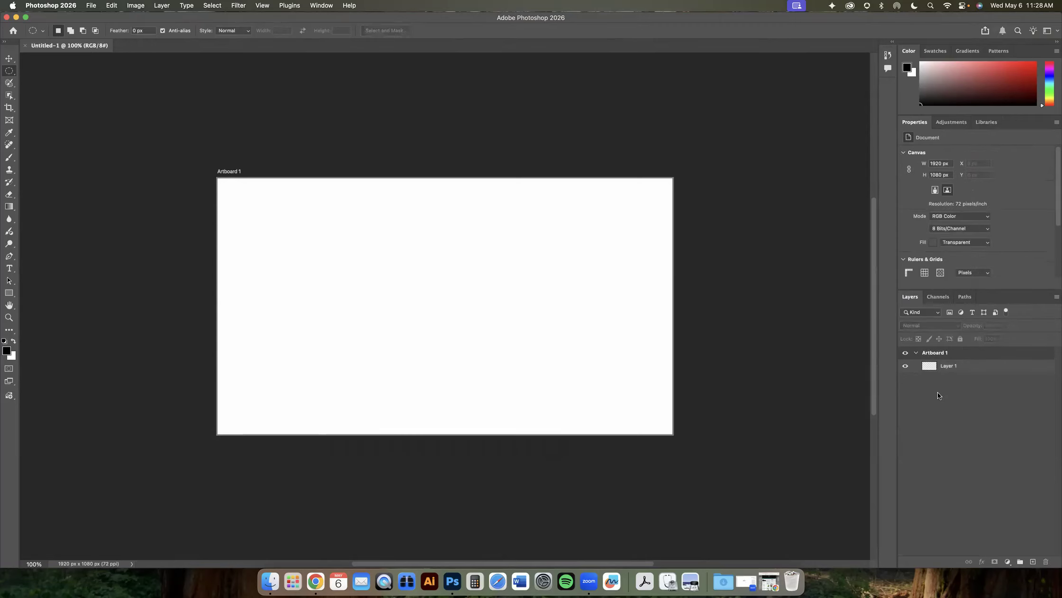
left_click(953, 370)
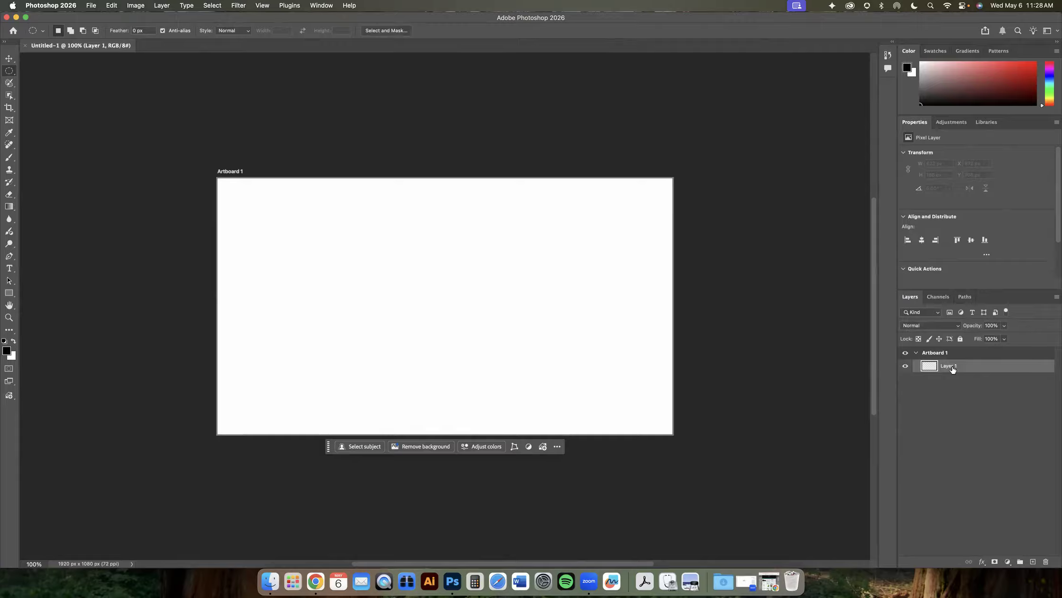
left_click(968, 396)
left_click(968, 371)
left_click(977, 393)
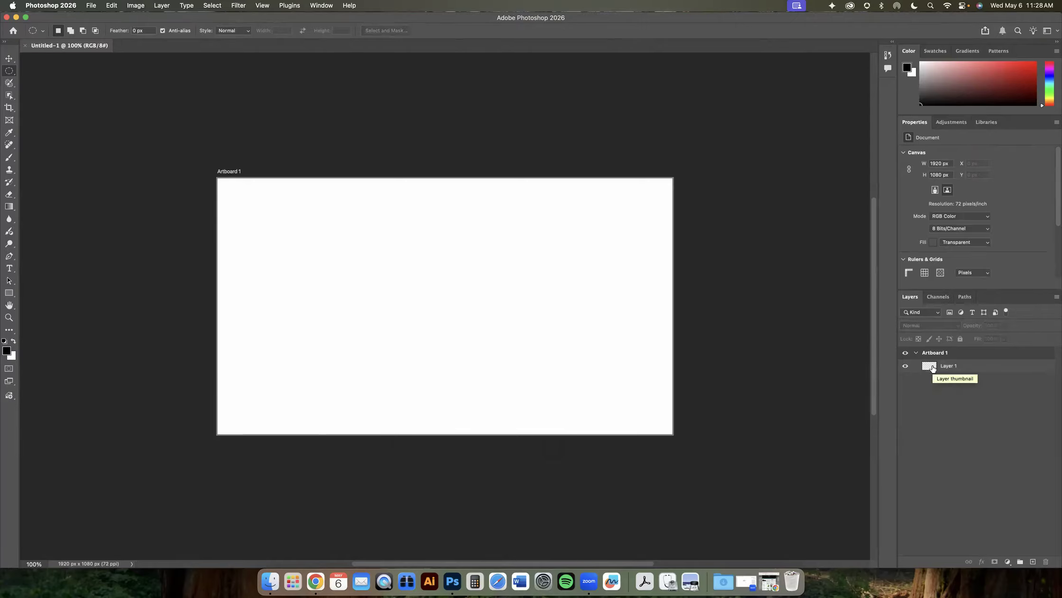
left_click(932, 369)
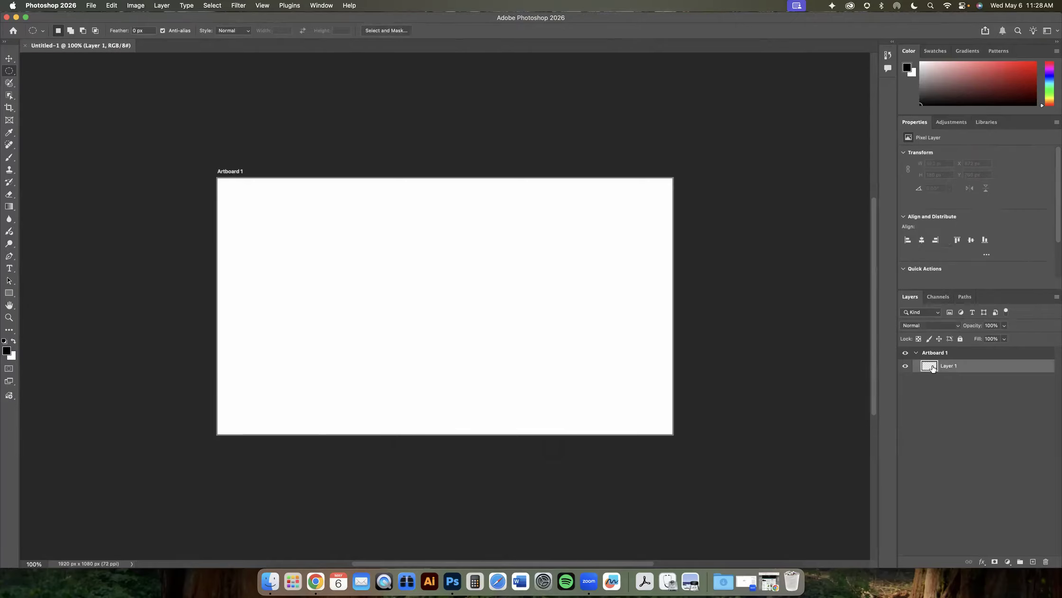
- Switch to the Elliptical Marquee tool and draw a circular selection on the artboard
right_click(9, 71)
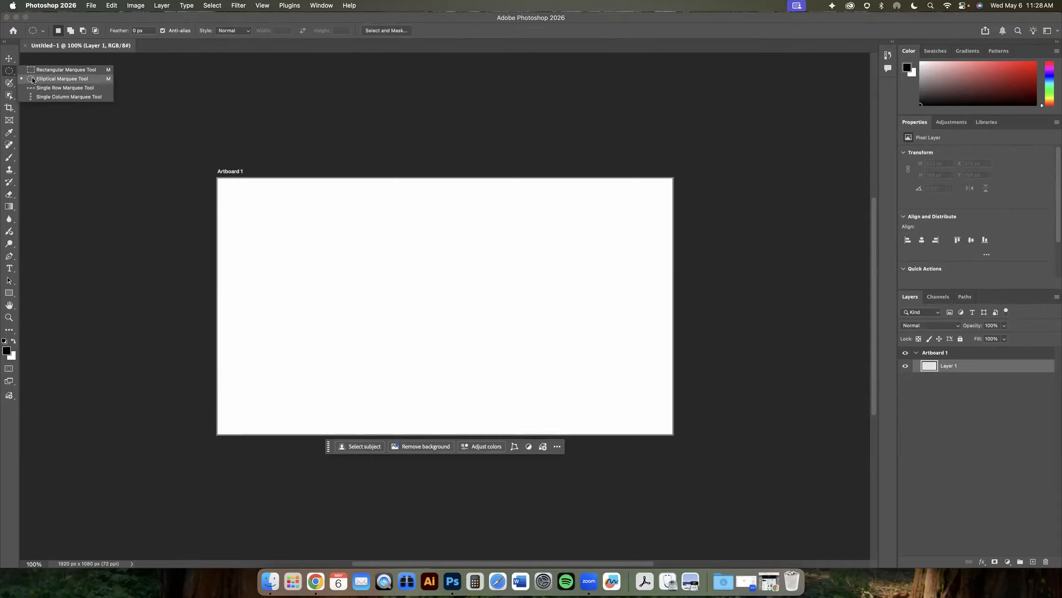
left_click(33, 79)
left_click_drag(299, 201, 591, 461)
key("shift")
scroll(542, 416, "up", 1)
scroll(608, 432, "up", 2)
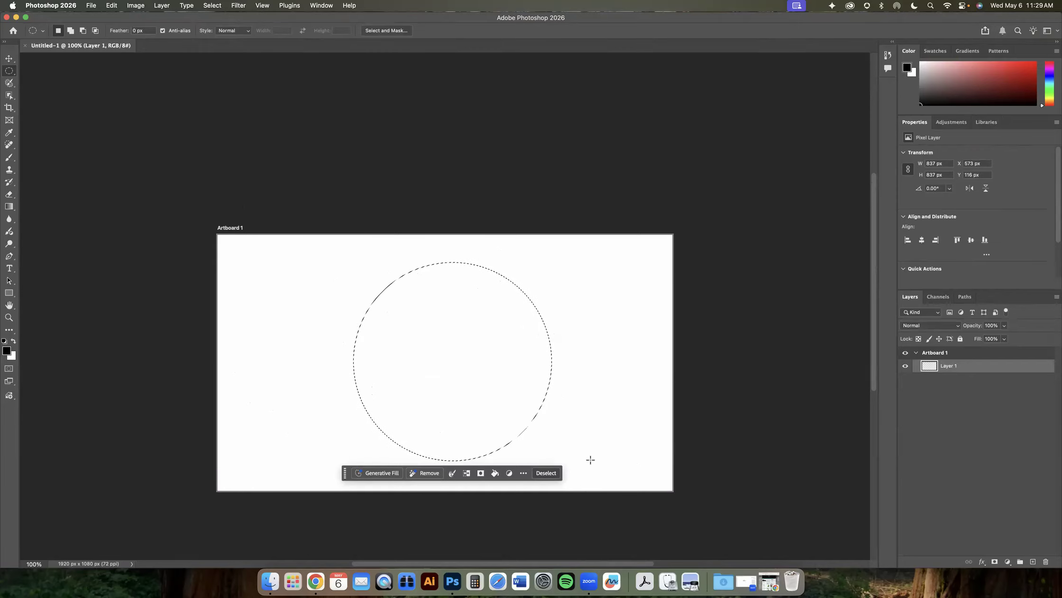
left_click(344, 303)
left_click_drag(322, 272, 547, 419)
key("shift")
left_click_drag(349, 260, 526, 432)
key("shift")
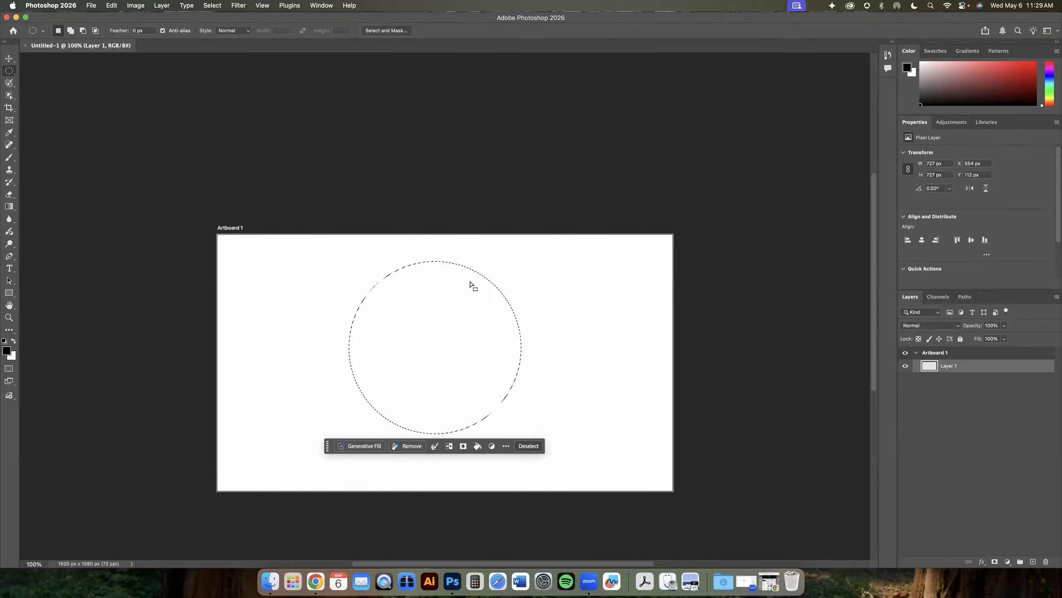
- Move the circular selection, deselect, and redraw it several times
mouse_move(466, 302)
left_mouse_down()
mouse_move(517, 322)
mouse_move(440, 346)
mouse_move(406, 299)
mouse_move(482, 314)
left_mouse_up()
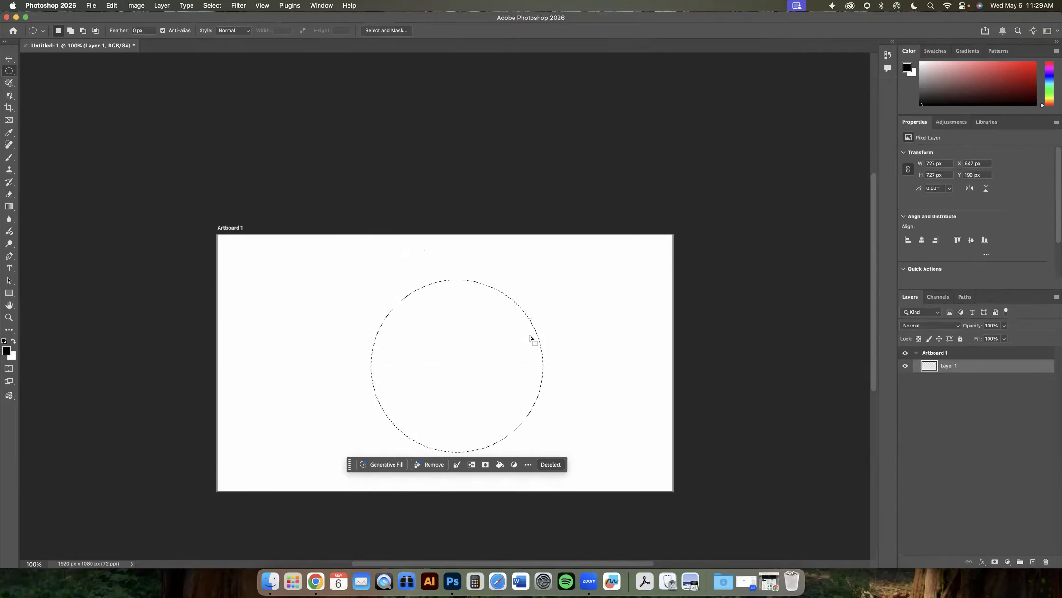
left_click_drag(530, 345, 525, 344)
left_click(551, 338)
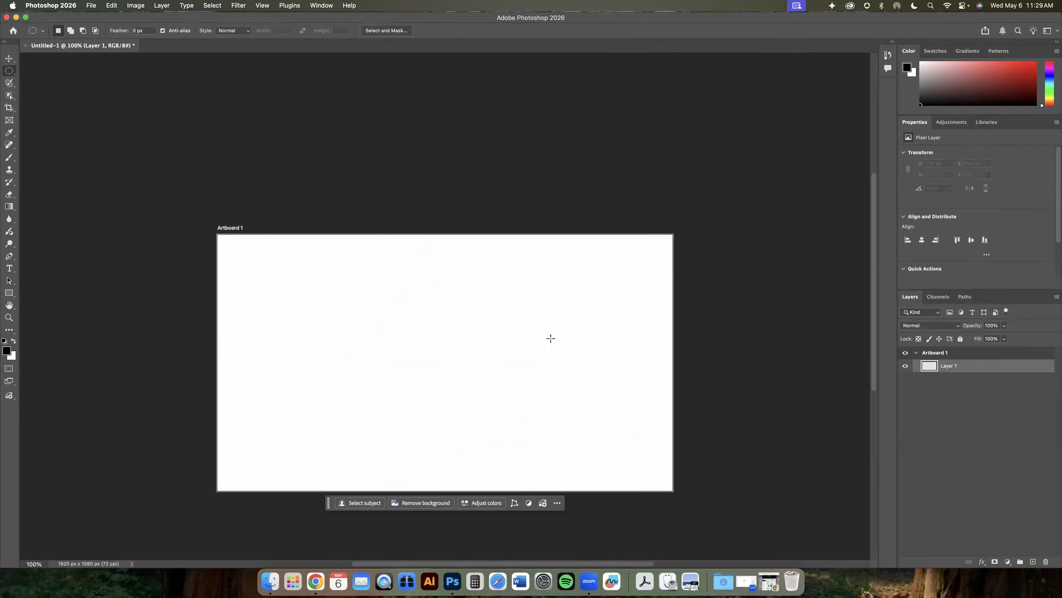
left_click_drag(368, 286, 496, 438)
left_click(603, 365)
left_click_drag(402, 287, 529, 418)
left_click(586, 364)
left_click_drag(354, 262, 537, 441)
left_click(597, 383)
- Draw a circular selection about 828 px wide and position it near the artboard's centre
left_click_drag(344, 265, 583, 460)
left_click(212, 6)
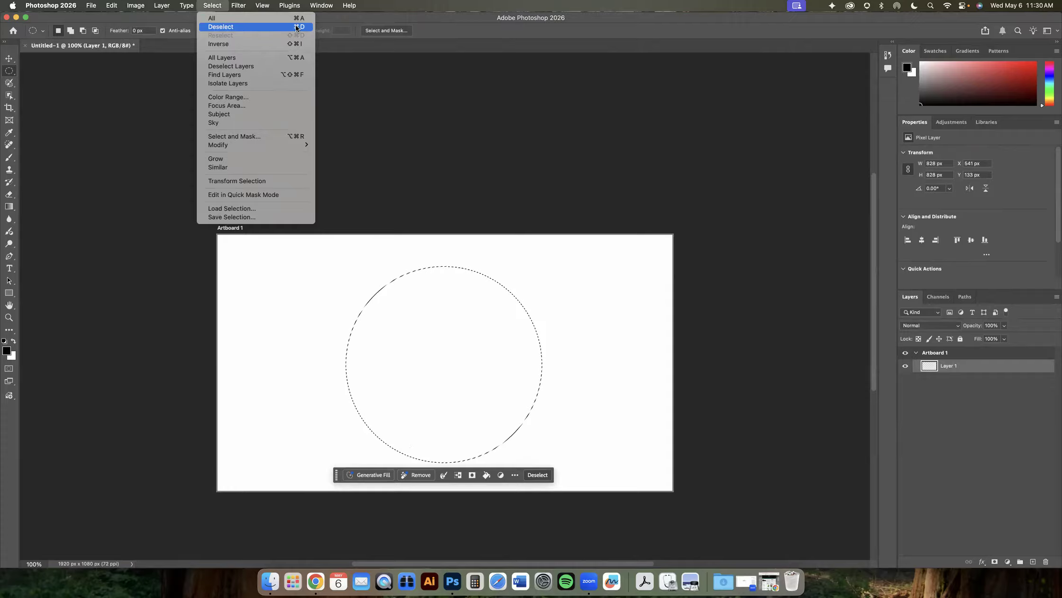
left_click(218, 7)
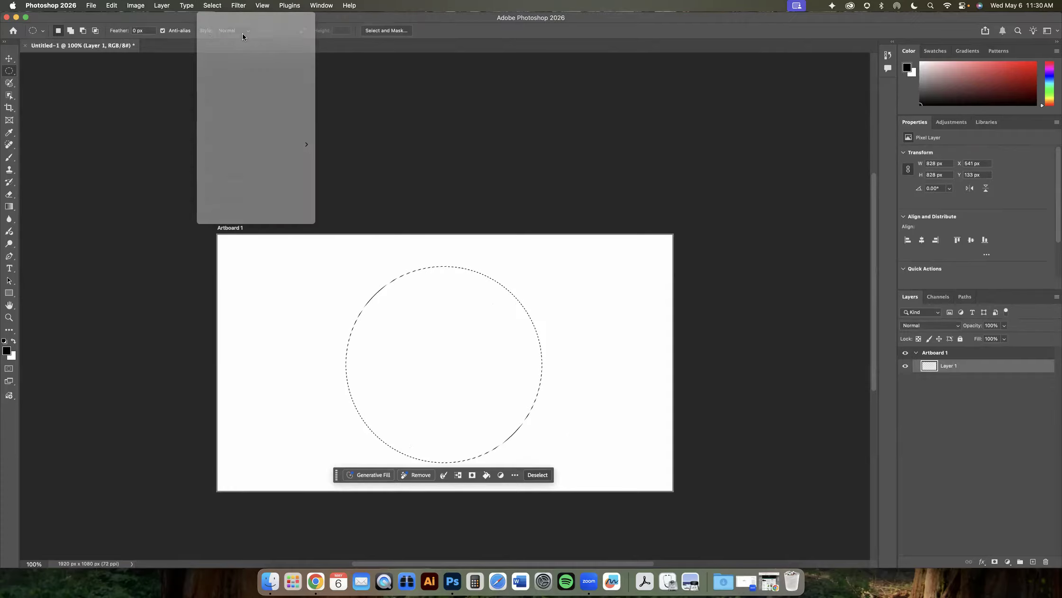
mouse_move(421, 307)
left_mouse_down()
mouse_move(427, 296)
mouse_move(462, 315)
mouse_move(413, 256)
mouse_move(412, 237)
mouse_move(438, 363)
mouse_move(427, 311)
left_mouse_up()
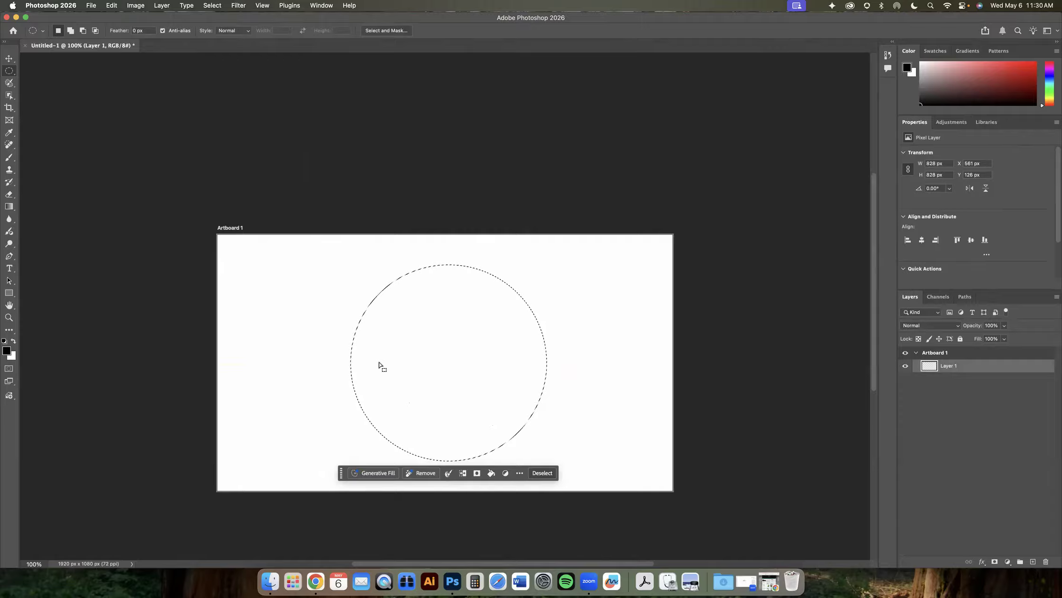
- Switch to the Brush tool with a 0% hardness tip and paint zigzag strokes inside the circular selection
left_click(8, 159)
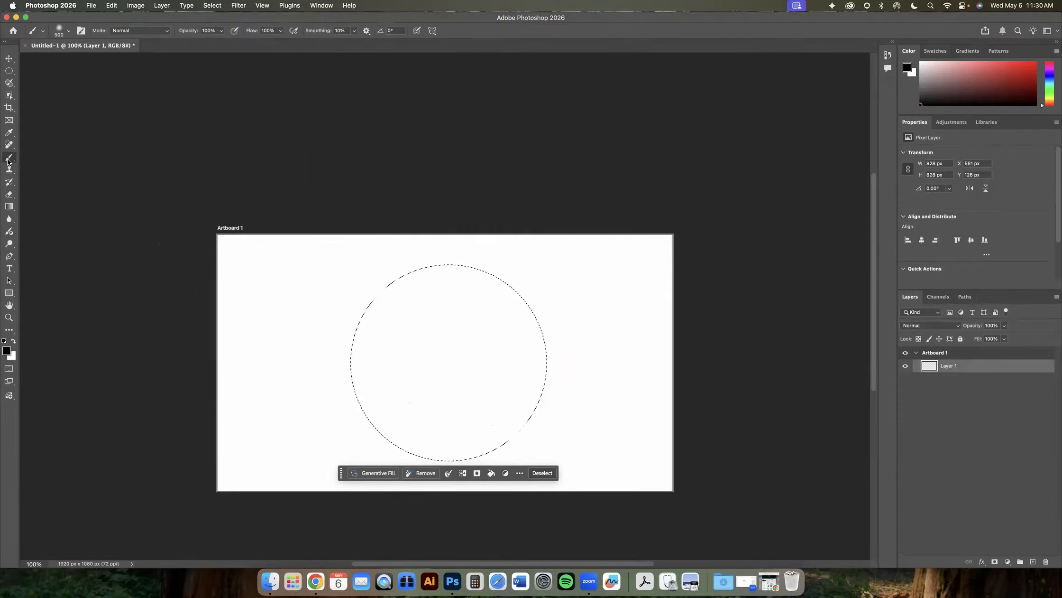
left_click(68, 31)
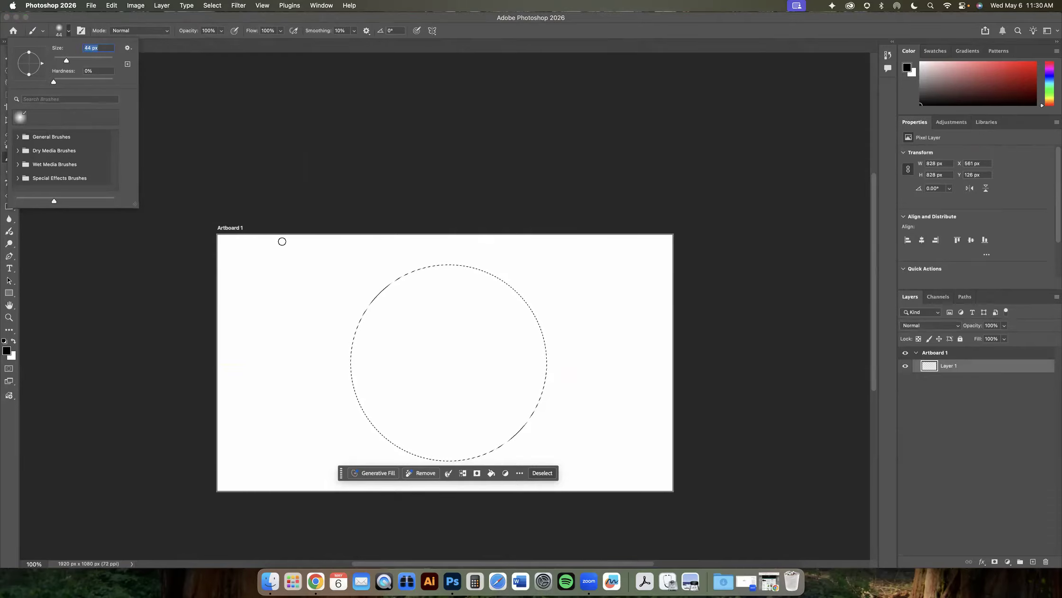
left_click_drag(534, 302, 507, 339)
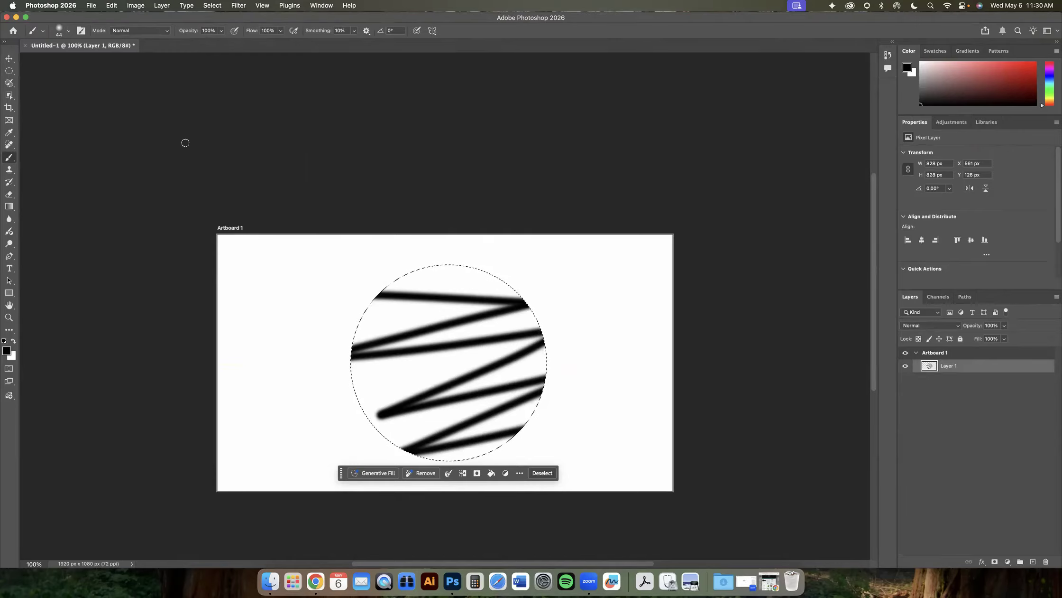
- Deselect and paint free strokes across the artboard beyond the circle
left_click(202, 7)
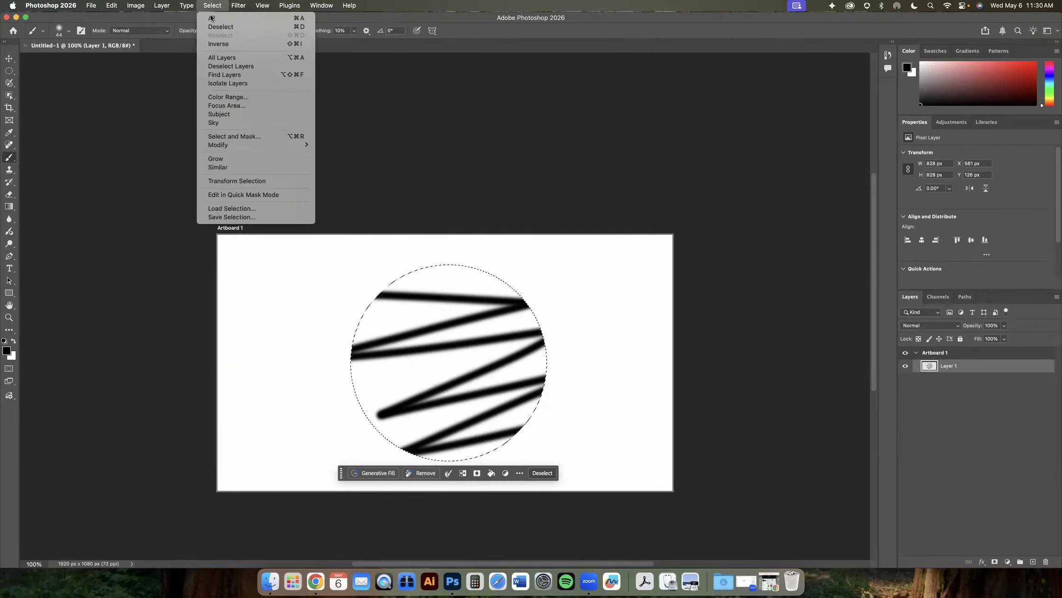
left_click(213, 27)
left_click_drag(299, 295, 321, 293)
mouse_move(566, 273)
left_mouse_down()
mouse_move(632, 359)
mouse_move(490, 433)
mouse_move(861, 412)
left_mouse_up()
mouse_move(609, 382)
left_mouse_down()
mouse_move(512, 251)
mouse_move(304, 347)
mouse_move(539, 398)
mouse_move(633, 383)
left_mouse_up()
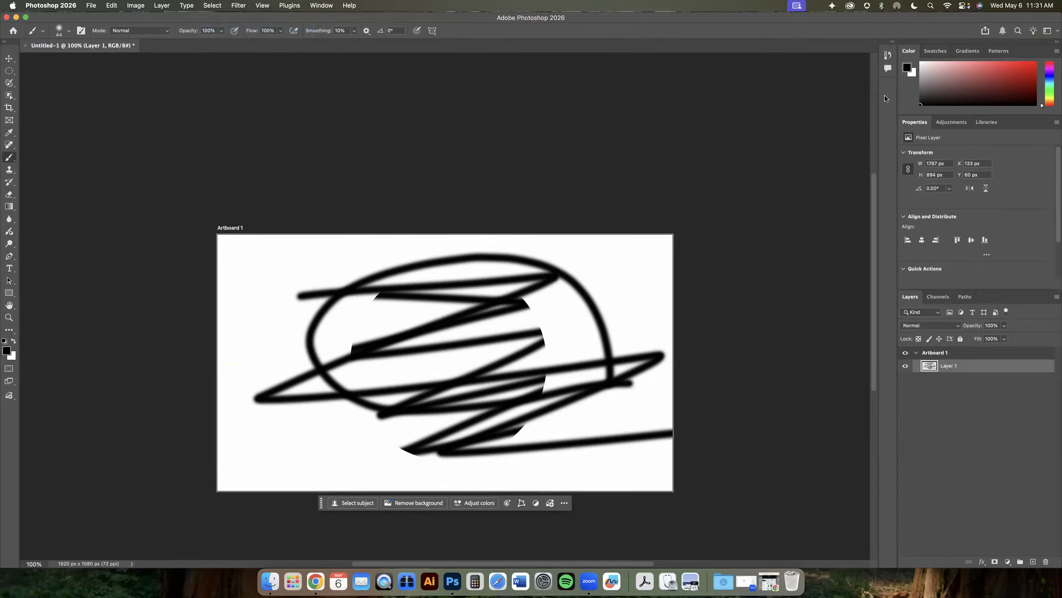
- Open the History panel and step back to the first Brush Tool state
left_click(887, 55)
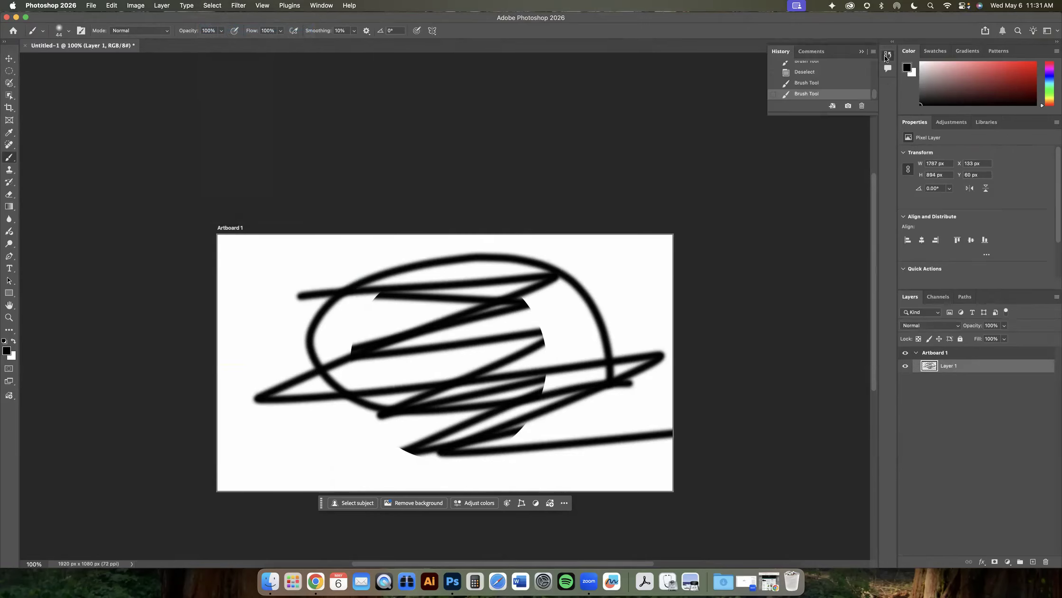
left_click(887, 55)
left_click(321, 5)
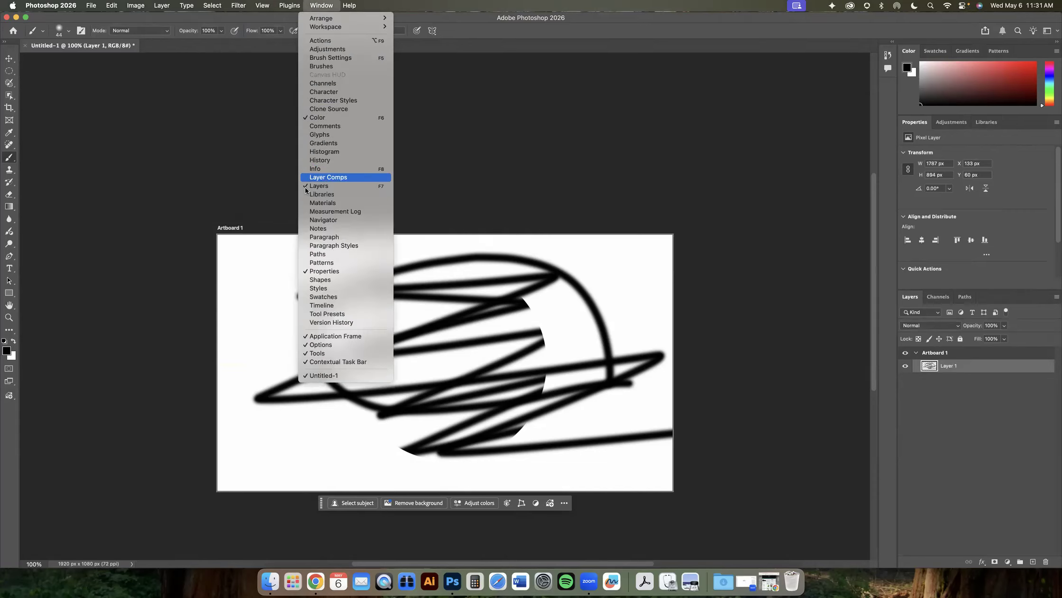
left_click(314, 159)
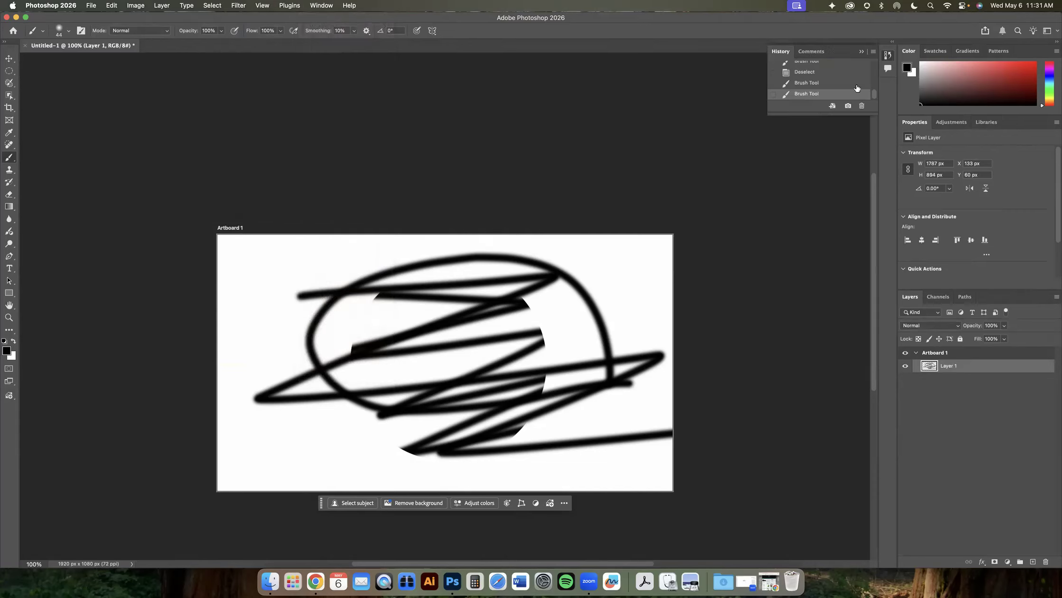
left_click_drag(830, 139, 823, 309)
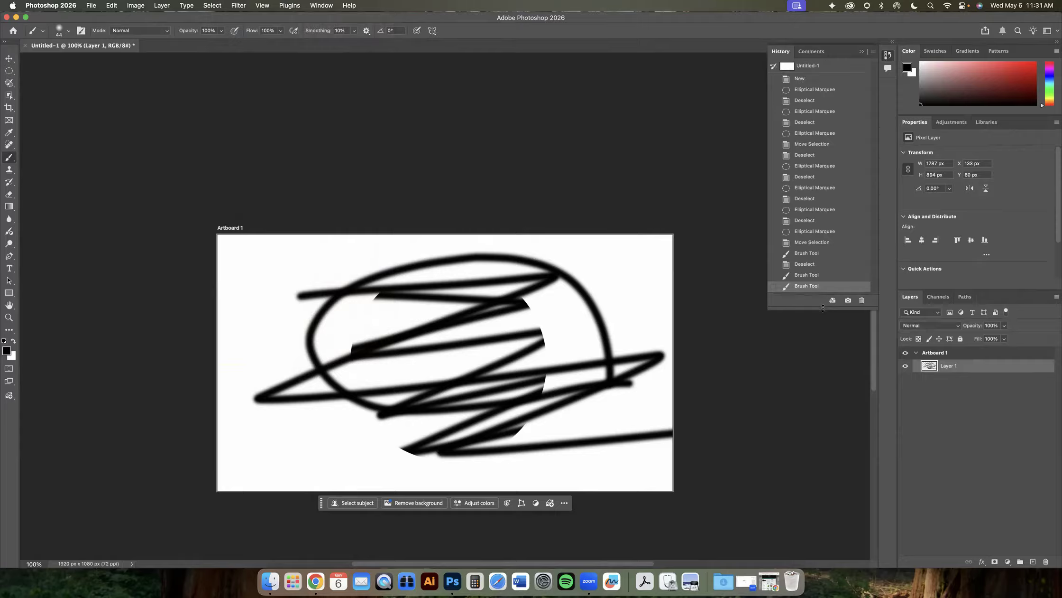
left_click(802, 274)
left_click(802, 264)
left_click(804, 253)
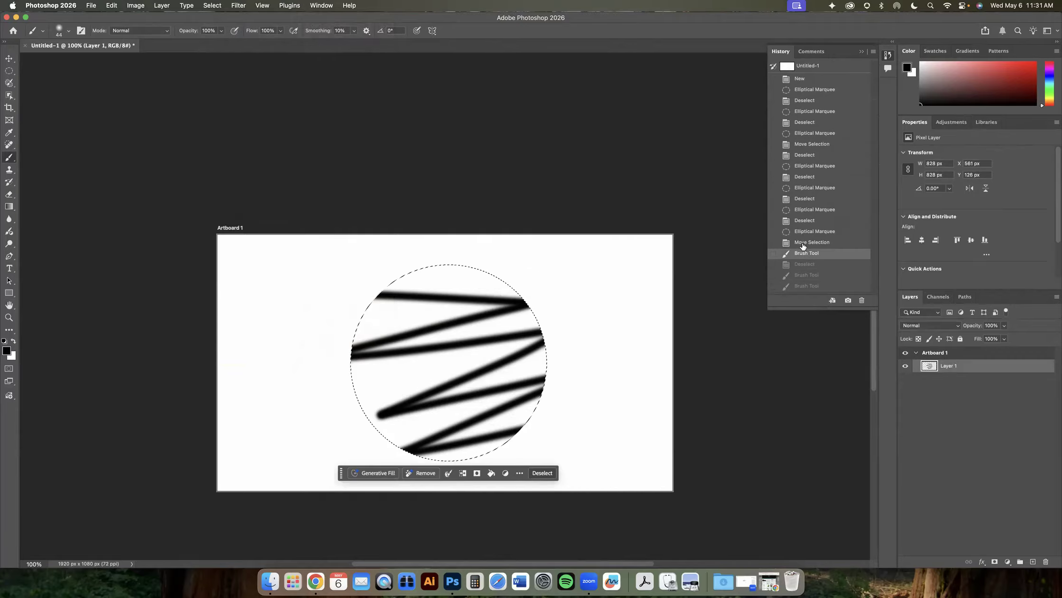
- Step back in History to the last Elliptical Marquee state, discarding the brush strokes inside the circle
left_click(806, 242)
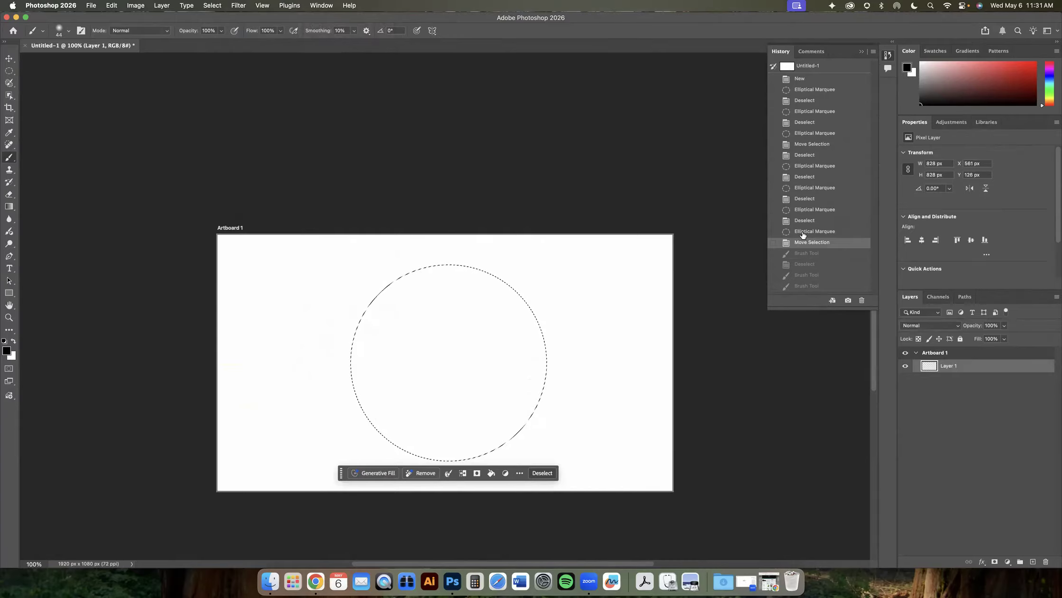
left_click(809, 232)
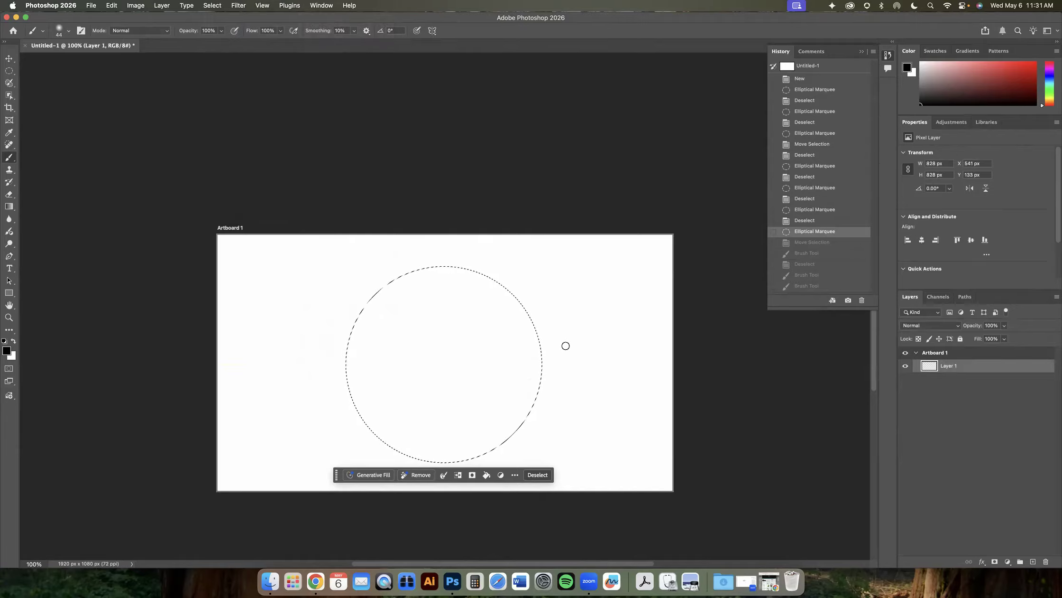
left_click_drag(356, 349, 349, 350)
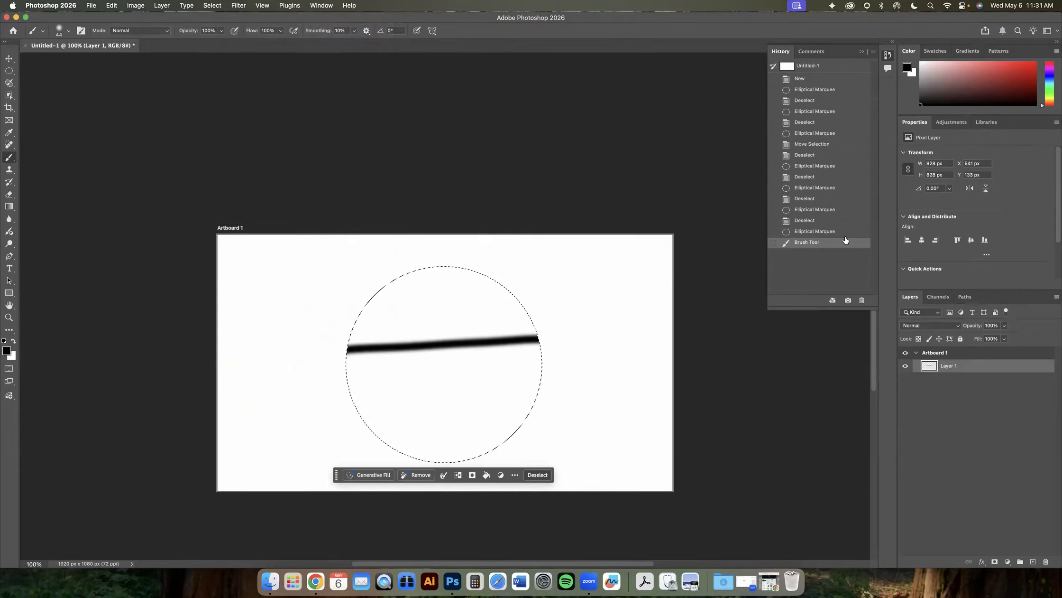
left_click(816, 232)
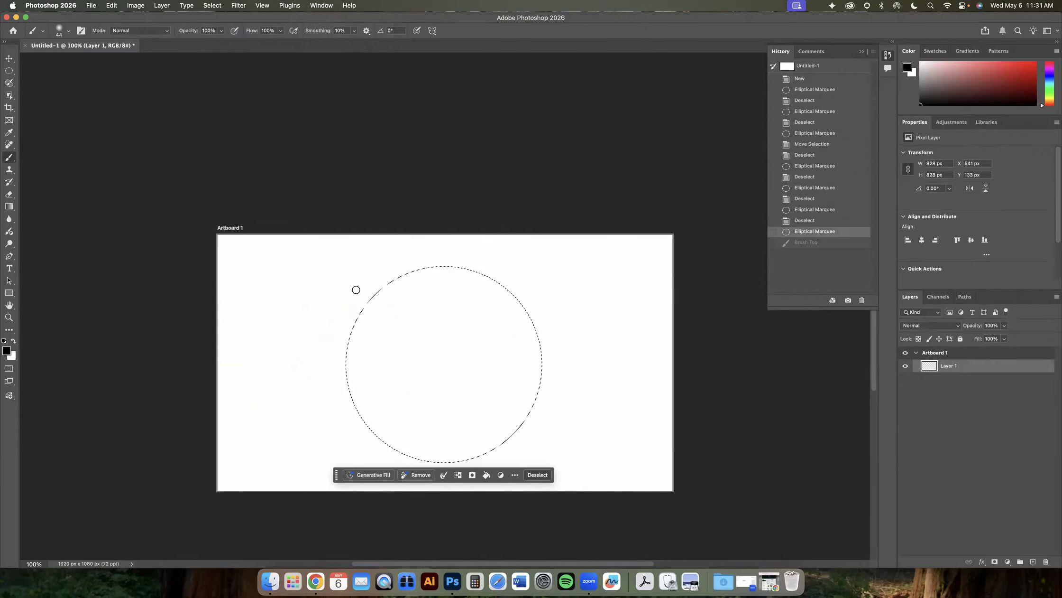
left_click(207, 7)
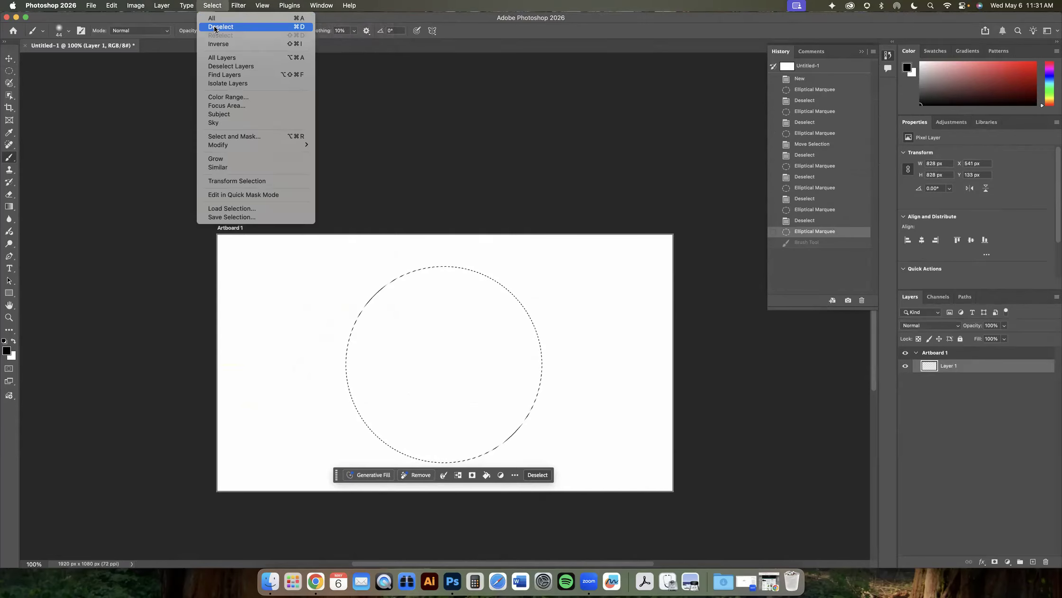
left_click(215, 27)
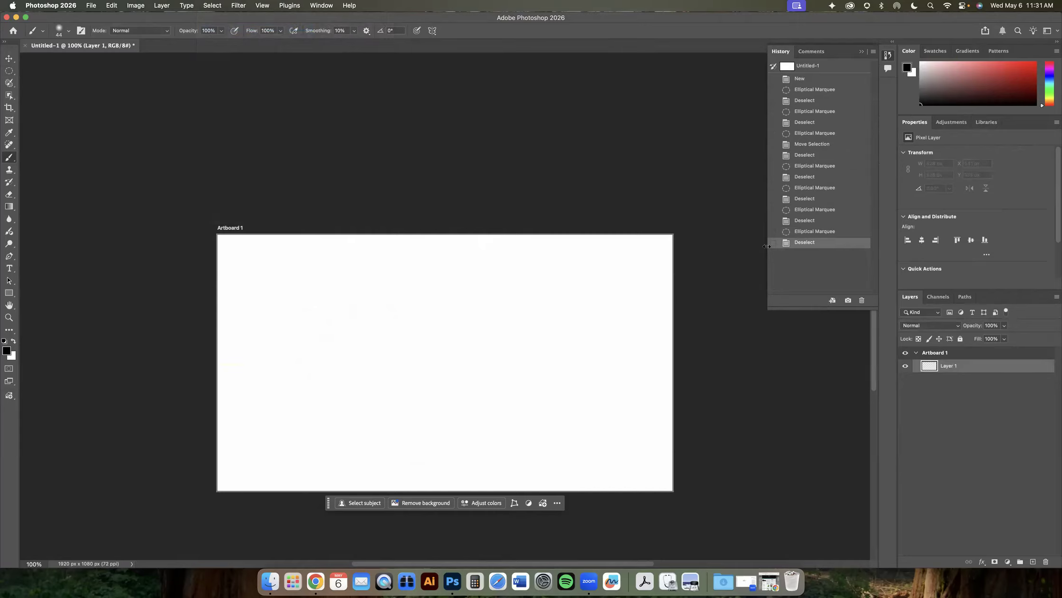
left_click(806, 232)
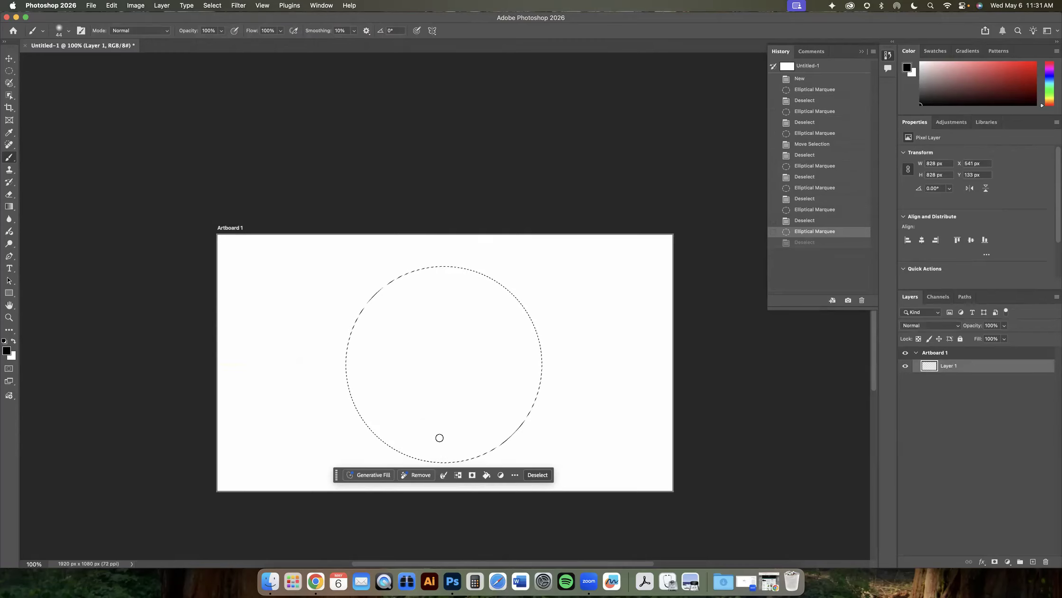
left_click(803, 242)
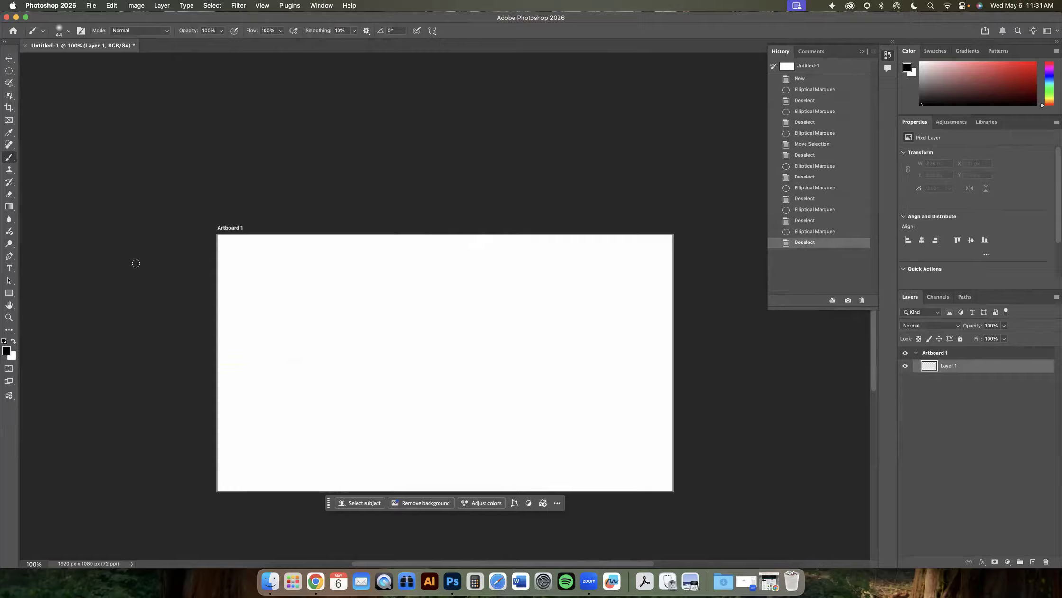
mouse_move(634, 324)
left_mouse_down()
mouse_move(517, 322)
mouse_move(578, 339)
mouse_move(347, 408)
mouse_move(500, 500)
left_mouse_up()
key("super+z")
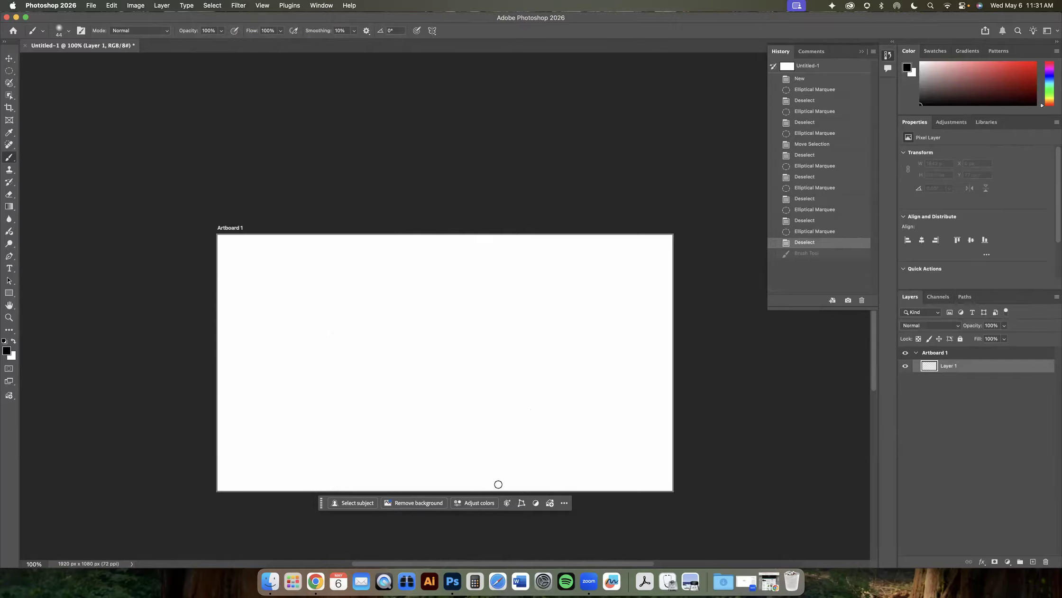
left_click(814, 232)
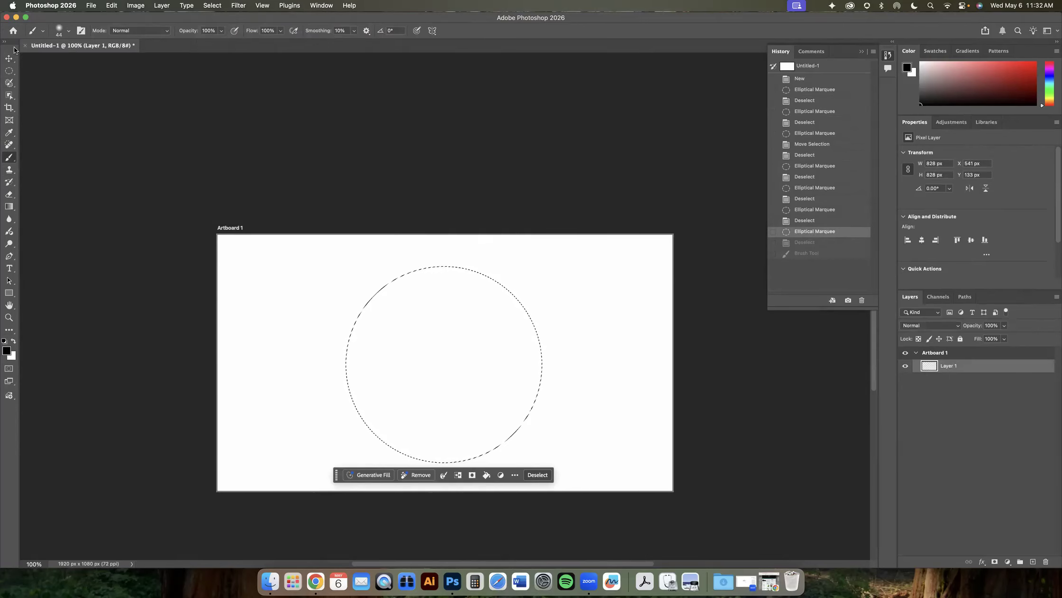
- Reset all tools to their default settings from the tool preset options
left_click(43, 32)
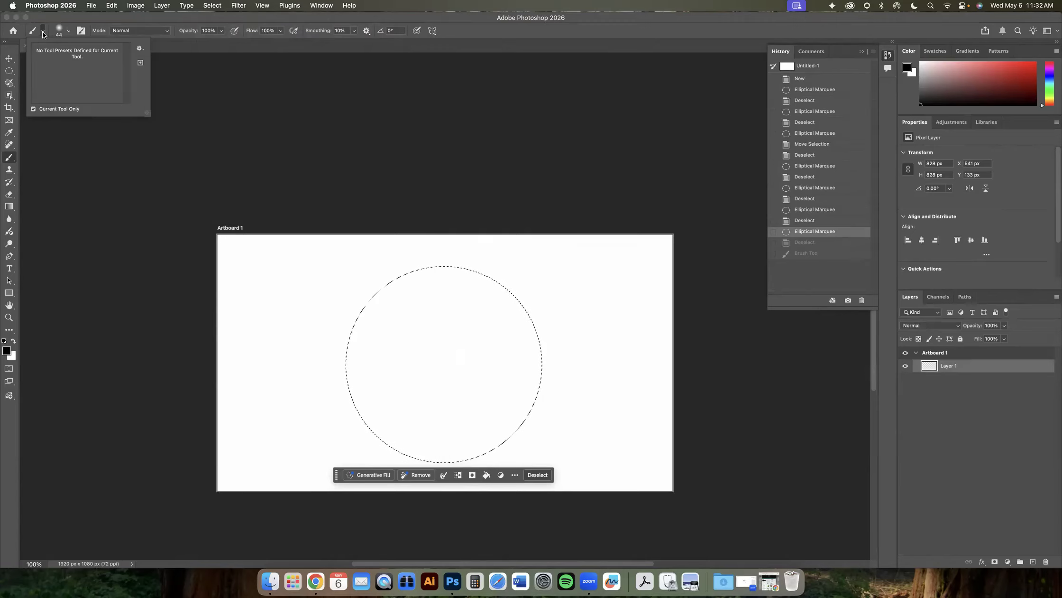
left_click(141, 49)
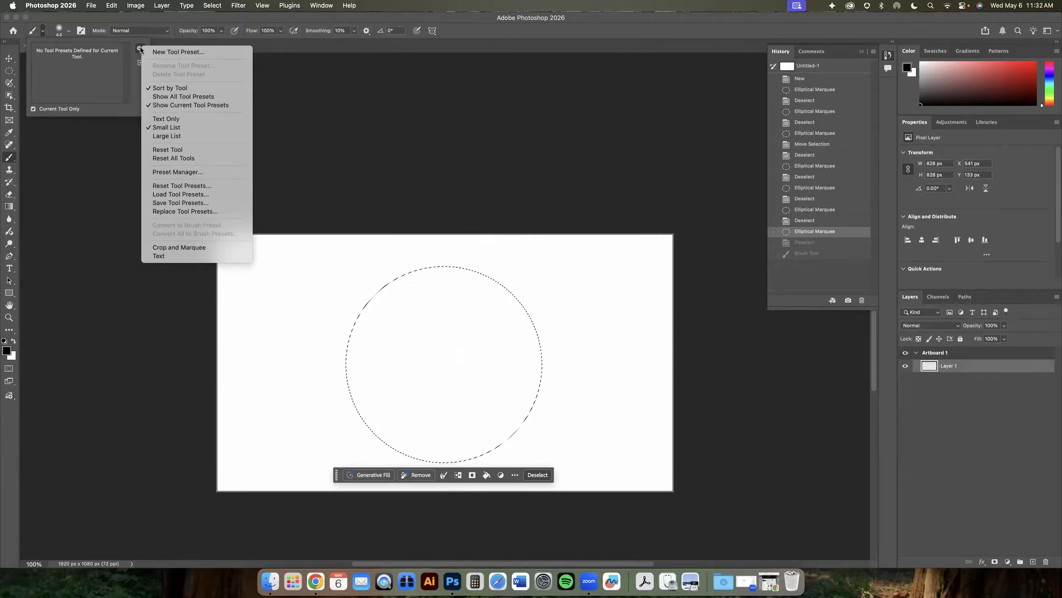
left_click(175, 158)
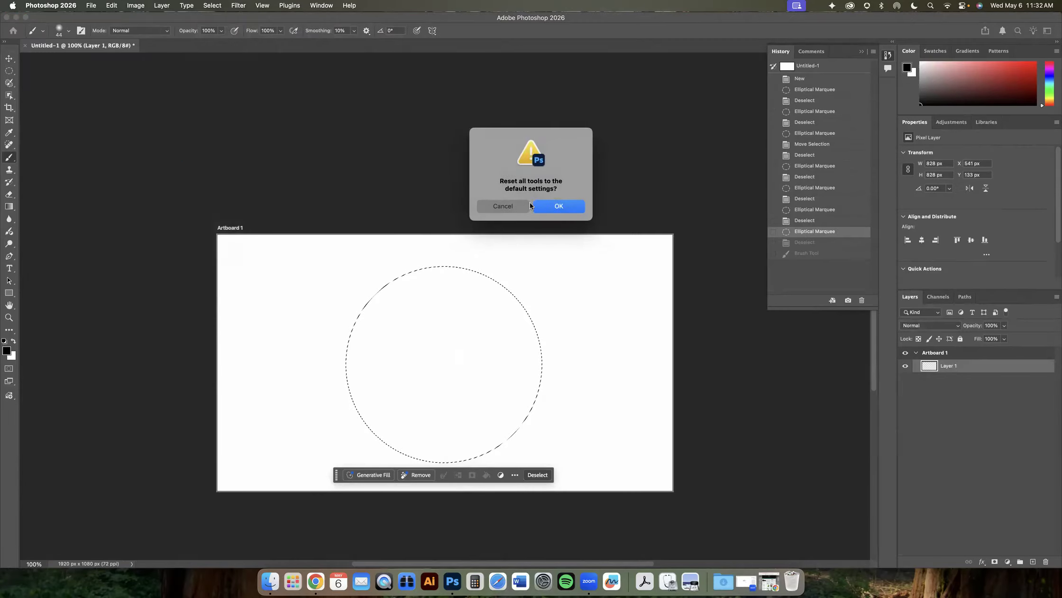
left_click(556, 207)
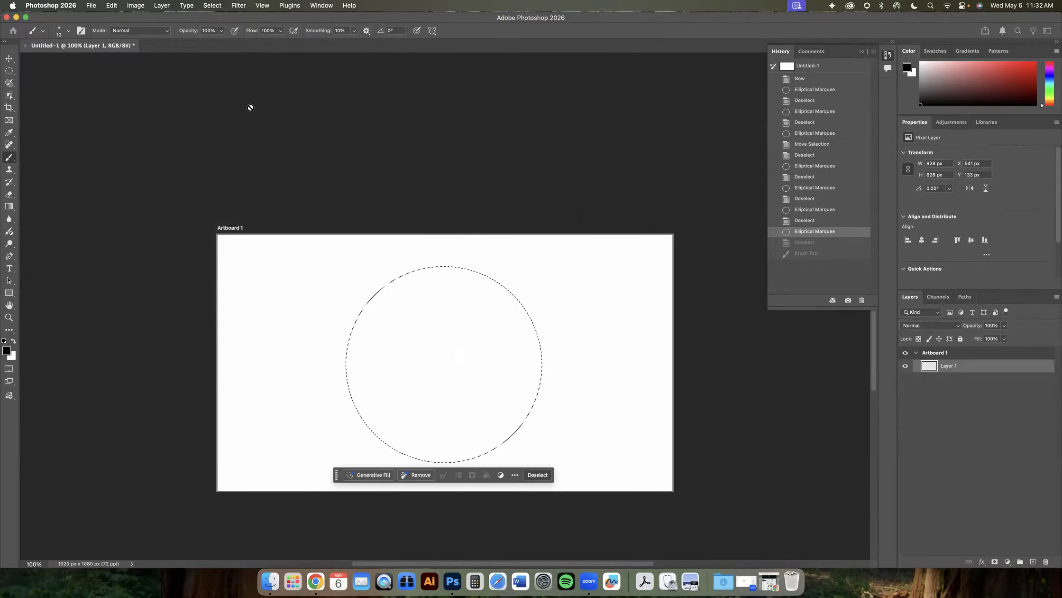
left_click(9, 59)
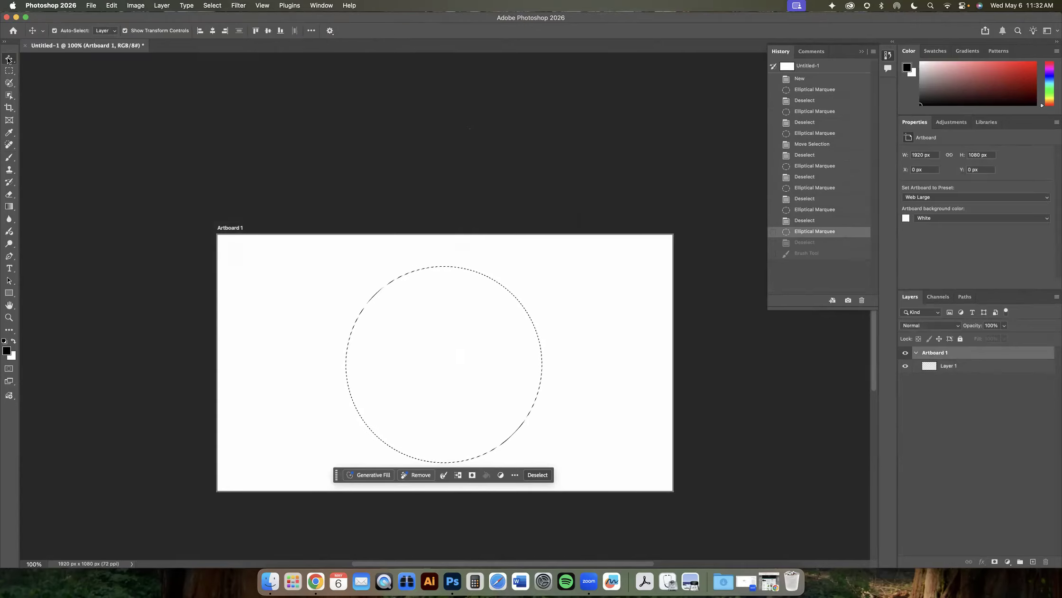
left_click(54, 30)
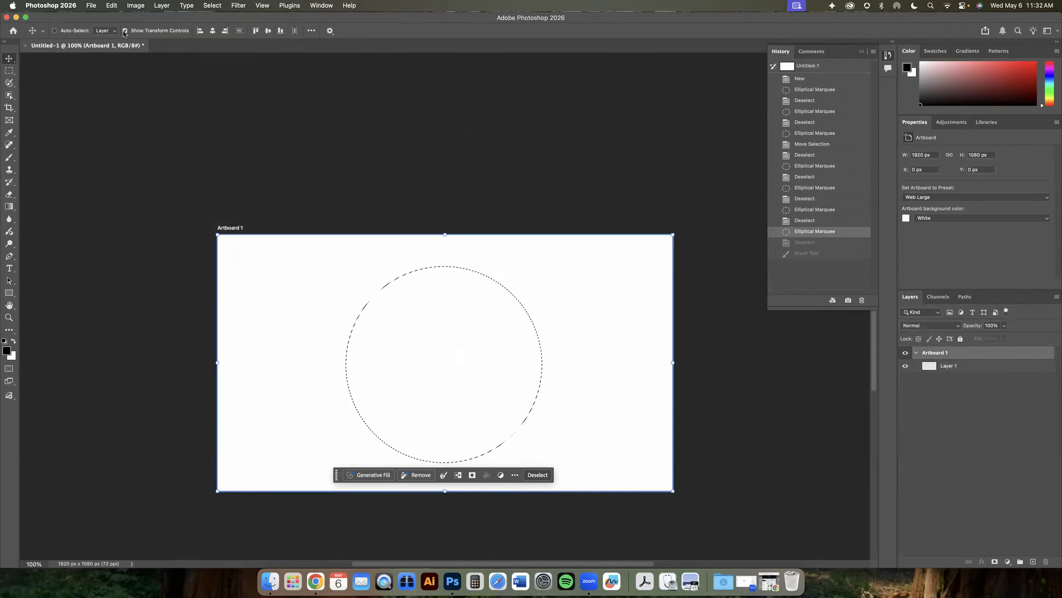
left_click(54, 30)
- Switch to the Gradient tool
left_click(7, 207)
left_click(6, 207)
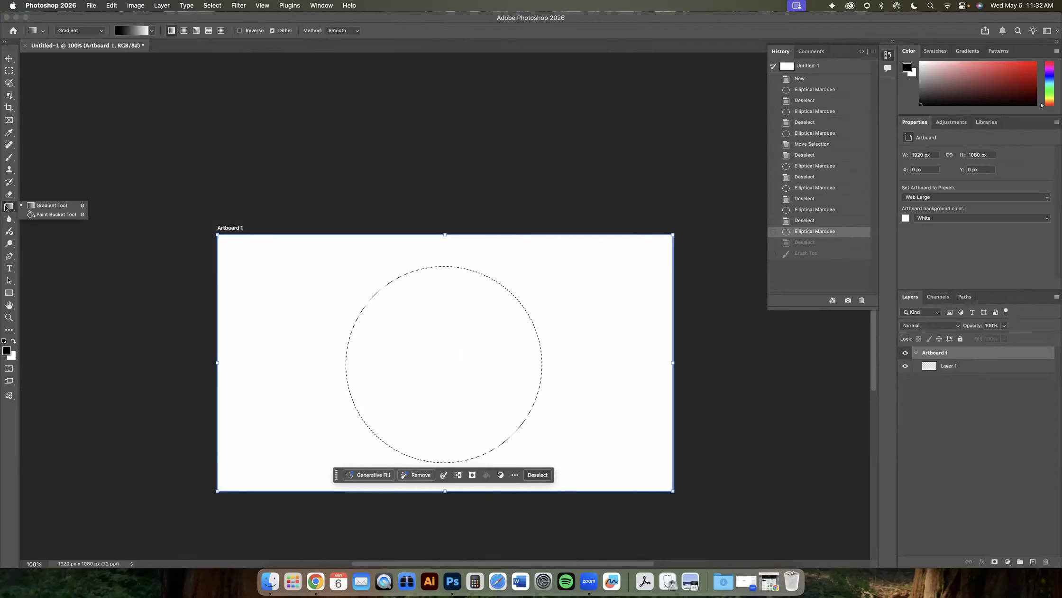
left_click(40, 216)
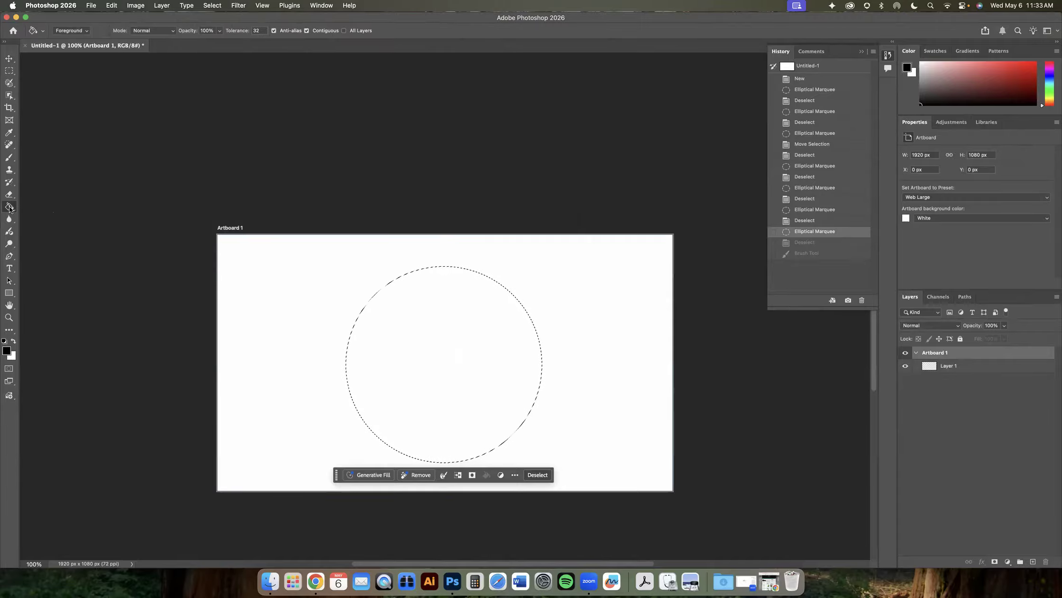
right_click(11, 208)
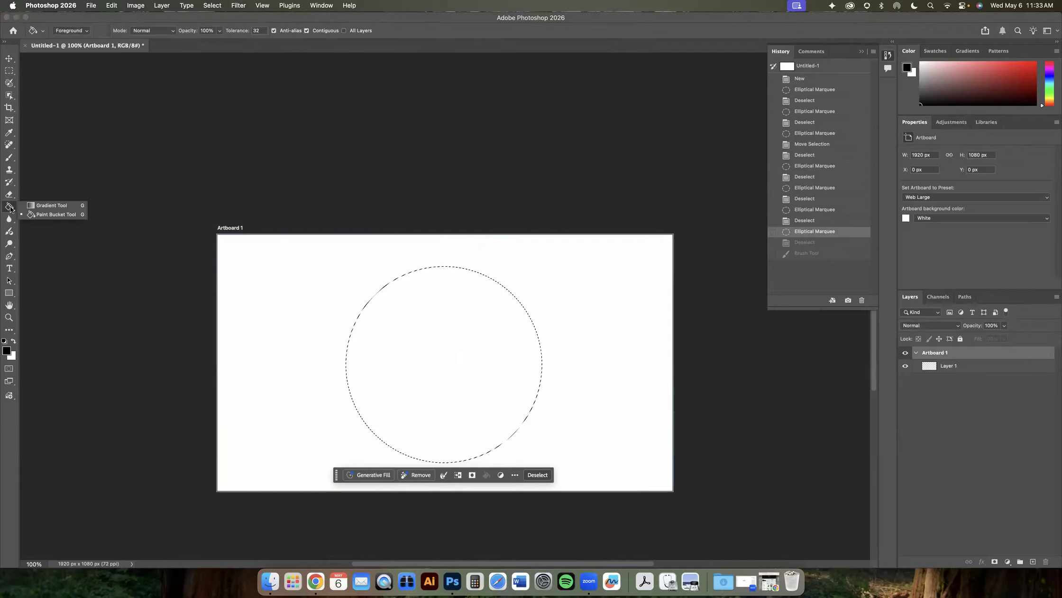
left_click(38, 207)
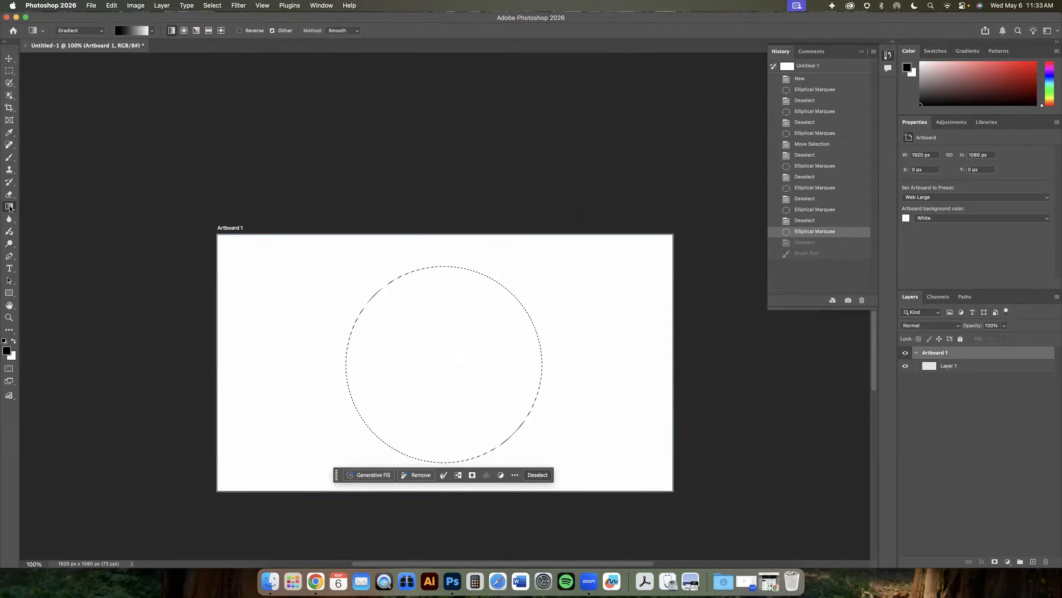
right_click(10, 209)
left_click(29, 215)
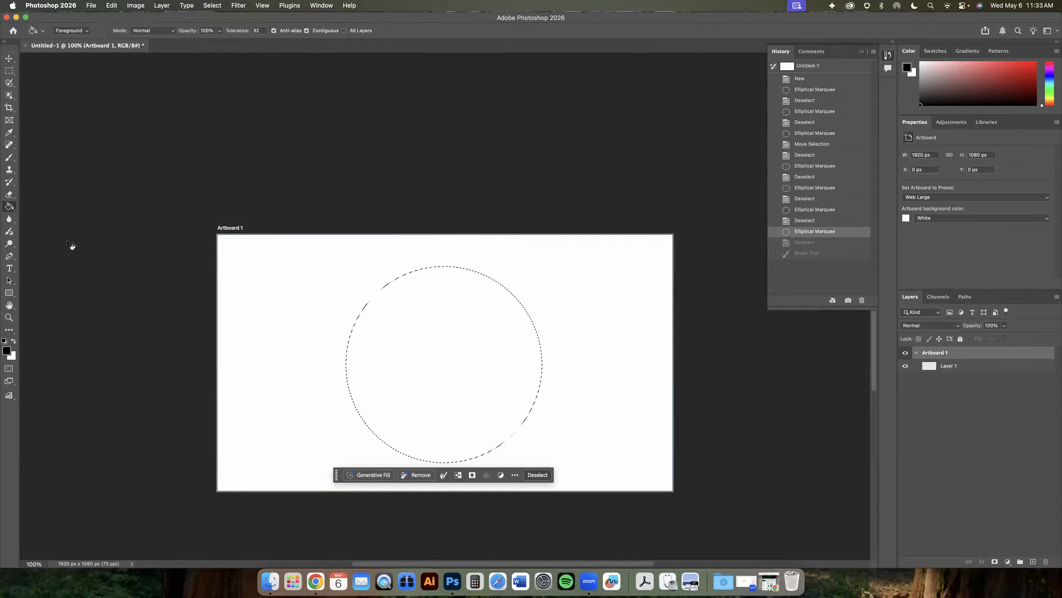
right_click(9, 207)
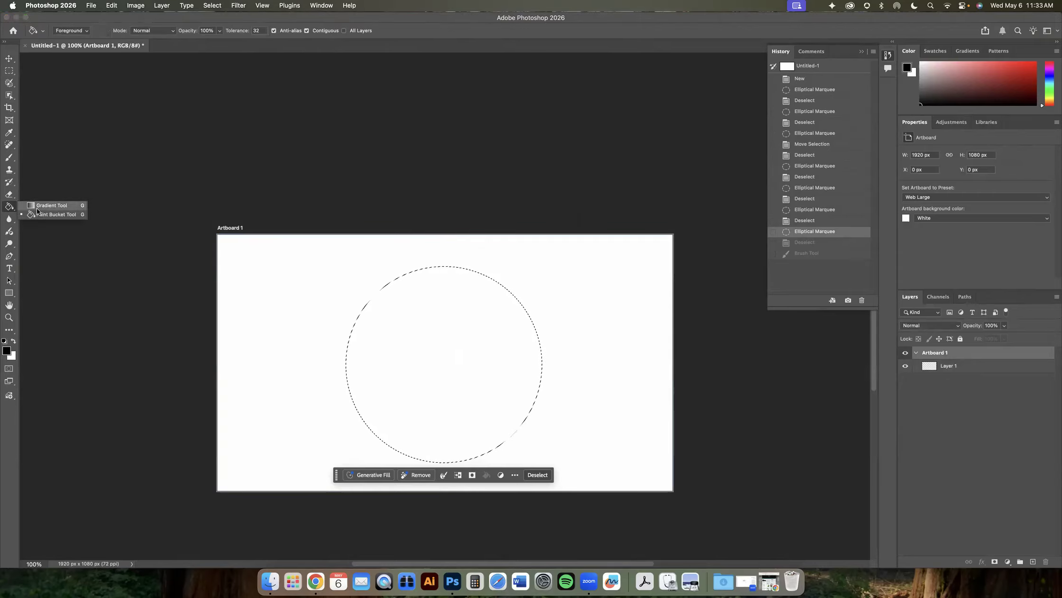
left_click(40, 207)
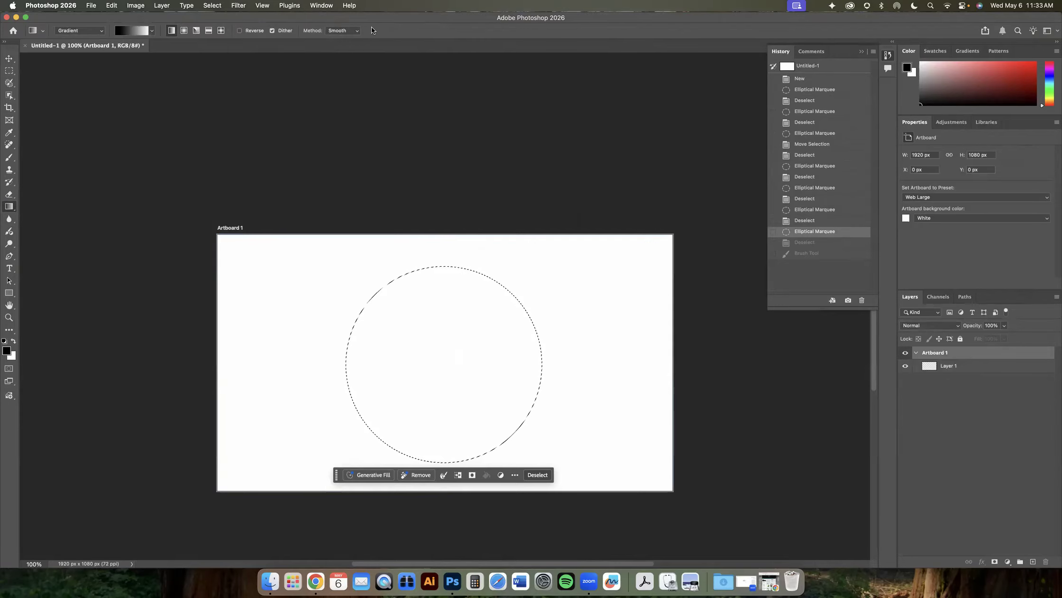
left_click(9, 59)
left_click(8, 71)
left_click(9, 84)
left_click(8, 96)
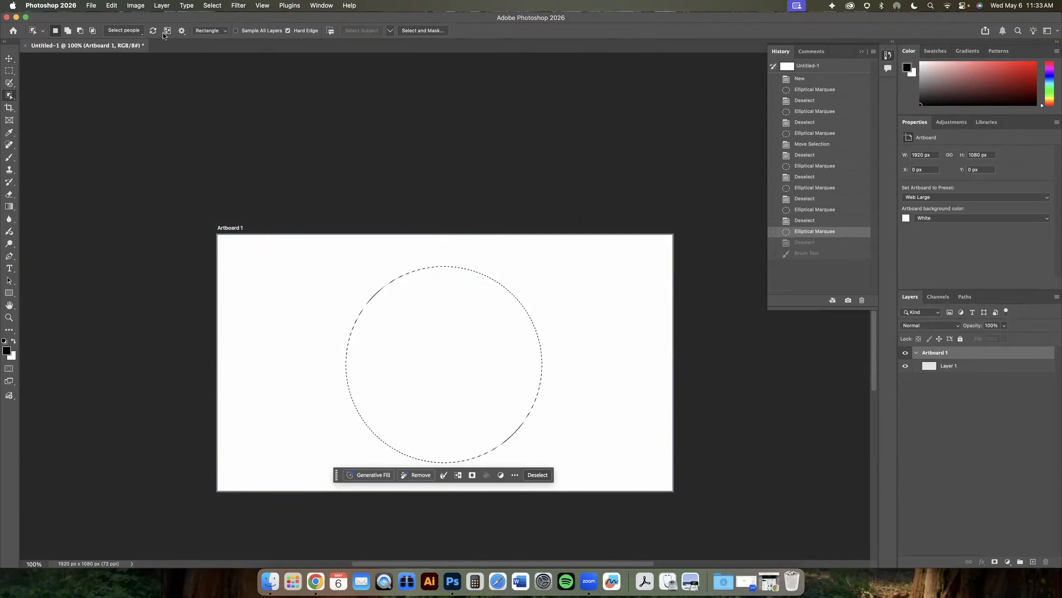
left_click(9, 206)
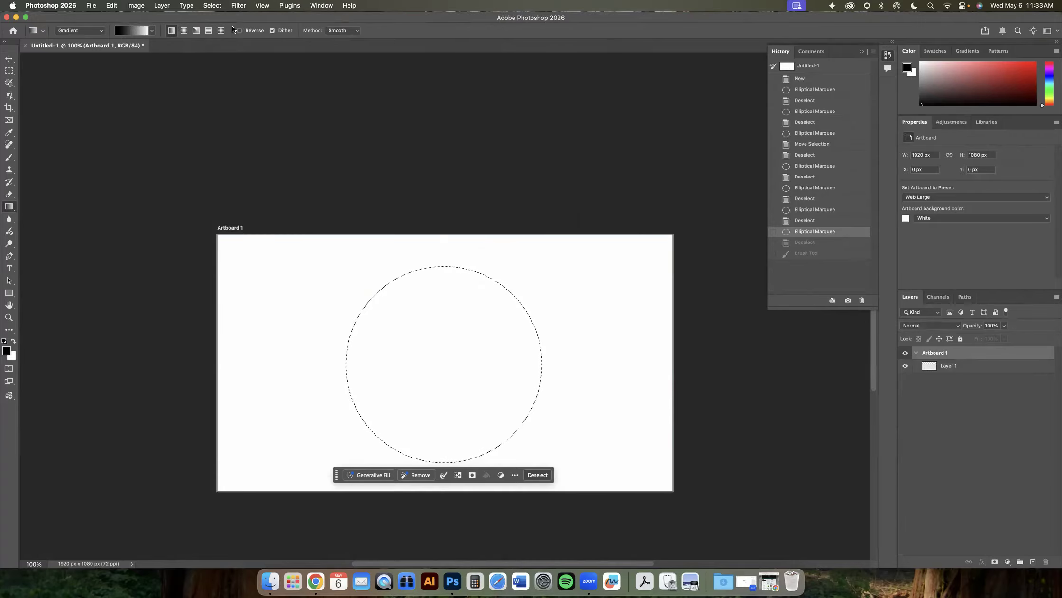
- Change the Gradient tool mode to Classic gradient
left_click(99, 31)
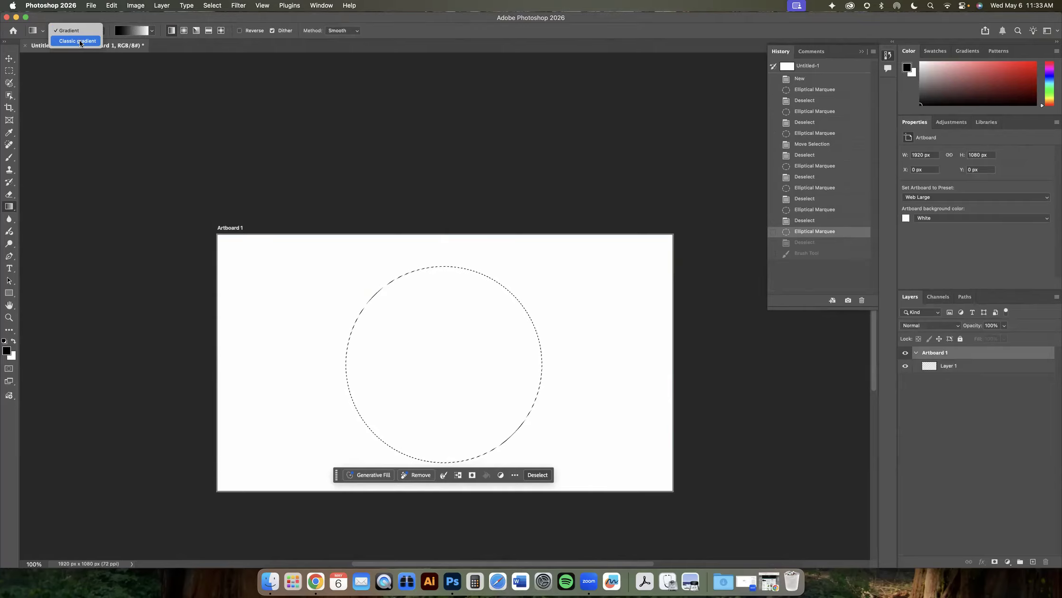
left_click(80, 42)
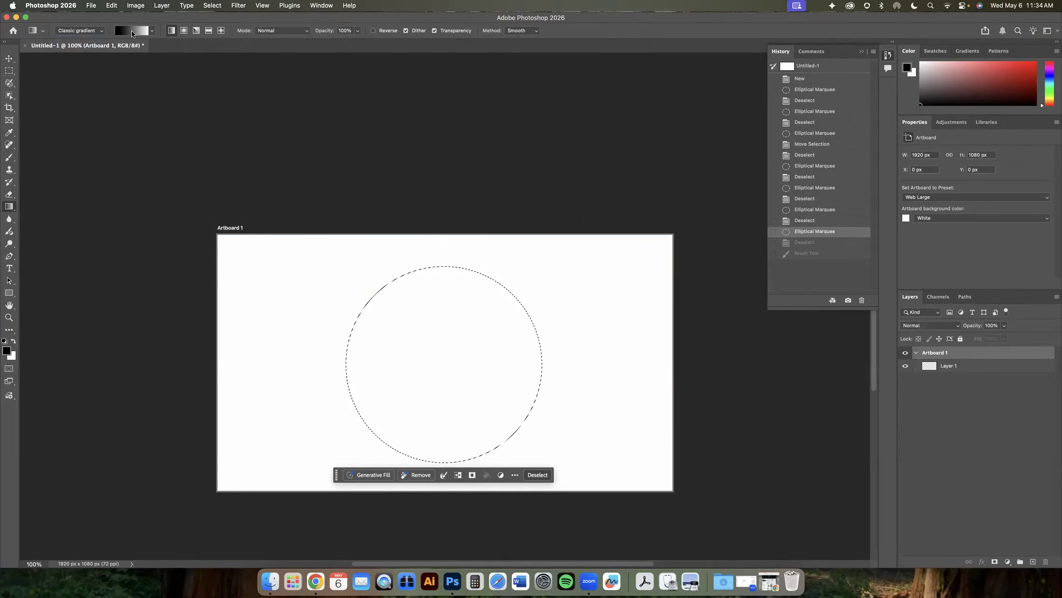
- Browse the gradient preset folders and expand the Basics presets
left_click(152, 30)
left_click_drag(194, 106, 284, 286)
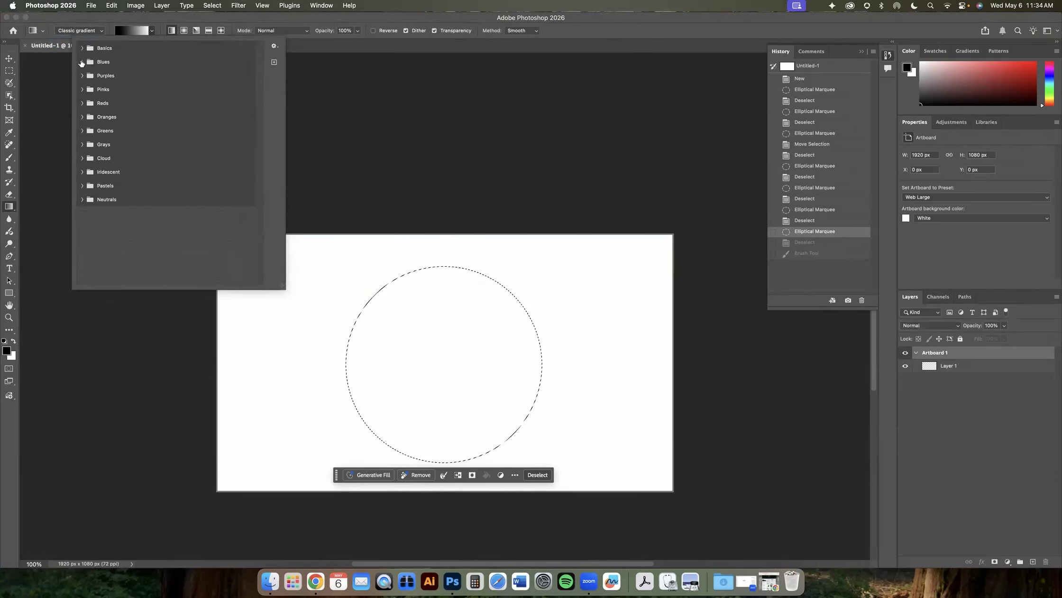
left_click(83, 48)
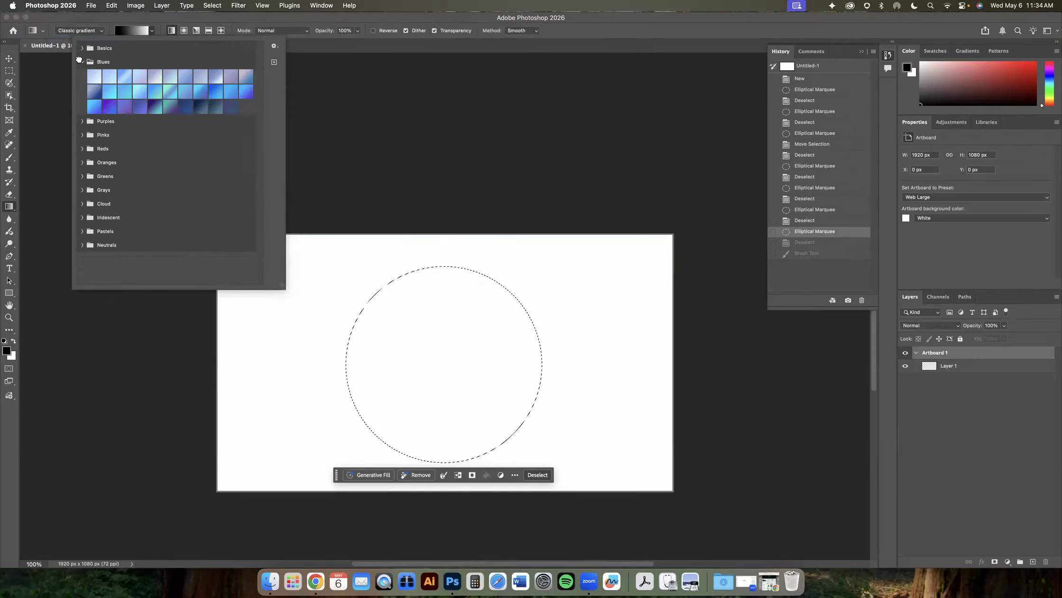
left_click(82, 48)
left_click(82, 75)
left_click(83, 75)
left_click(82, 75)
left_click(82, 91)
left_click(83, 91)
left_click(83, 102)
left_click(83, 102)
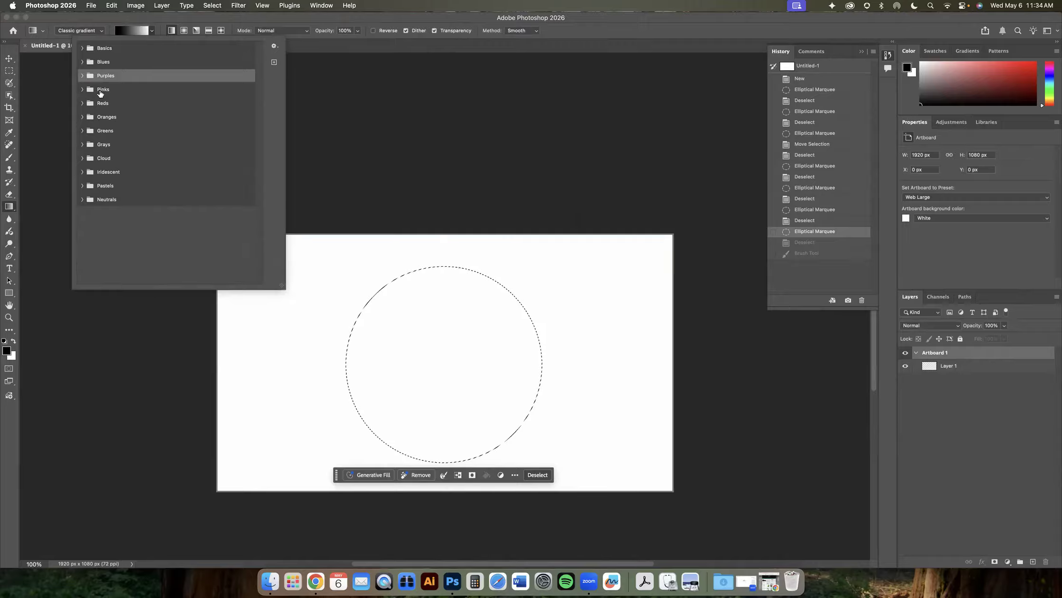
left_click(82, 48)
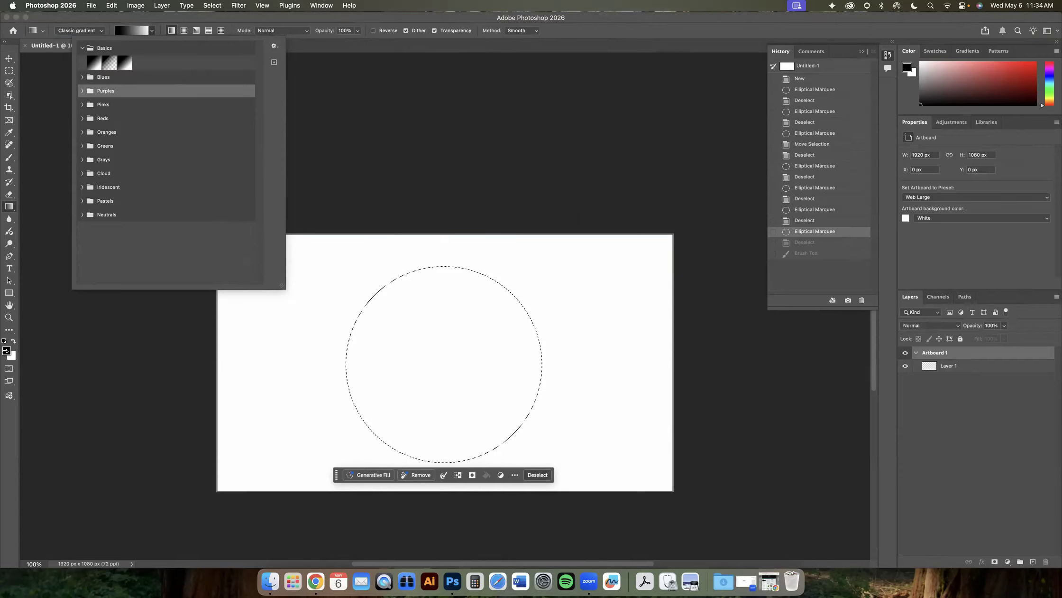
- Set the foreground colour to light green #b1d25a
left_click(7, 351)
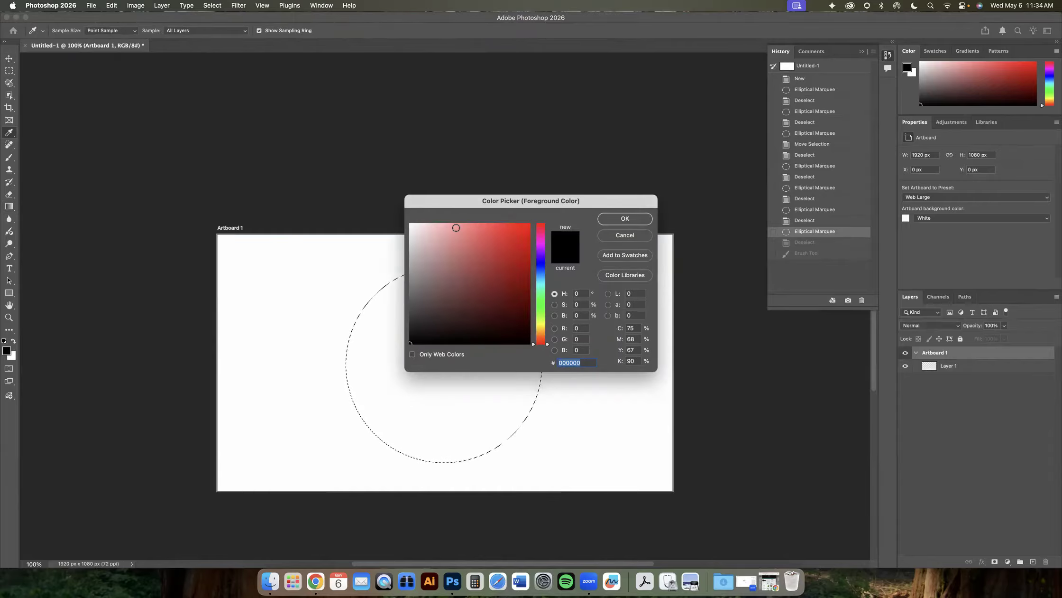
left_click(541, 314)
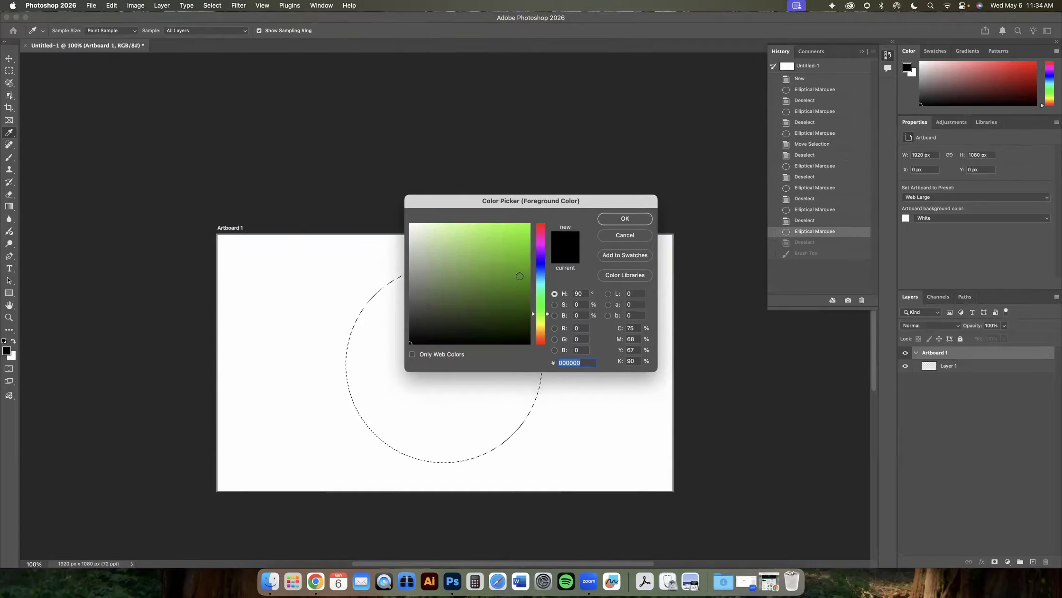
left_click(495, 266)
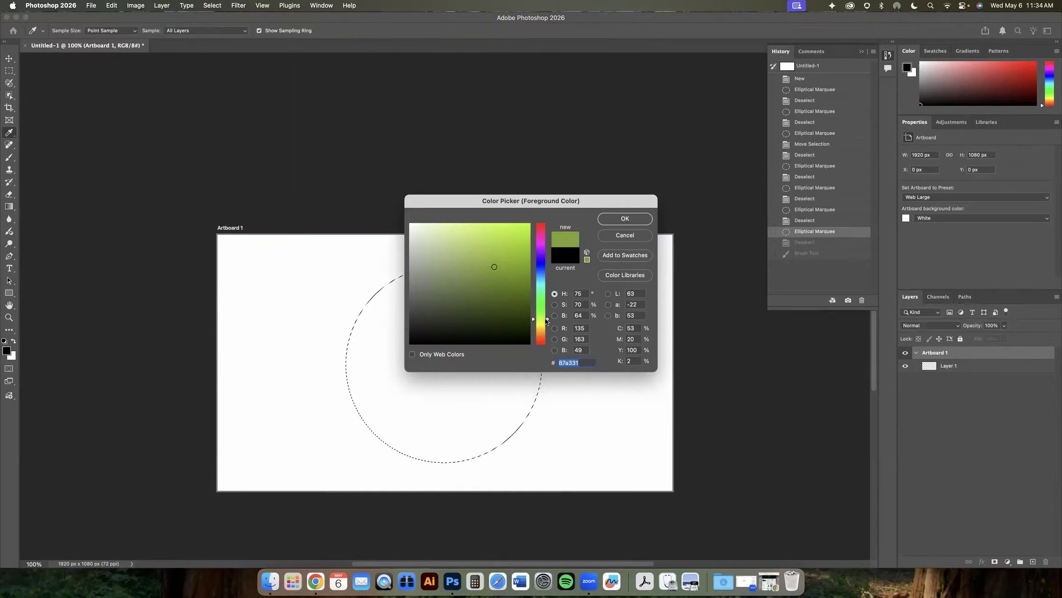
left_click(478, 245)
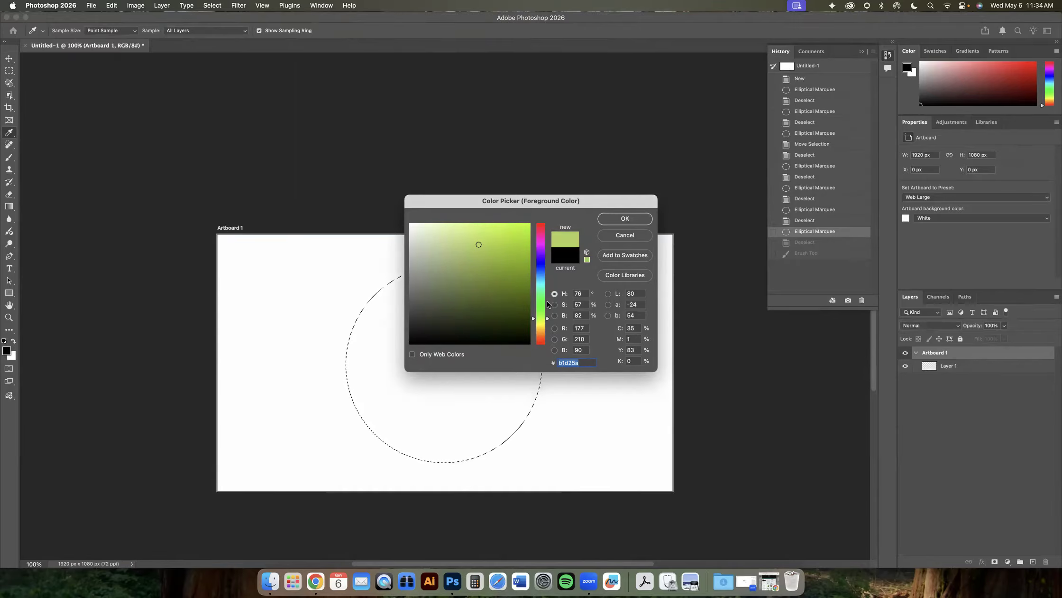
left_click(615, 219)
- Switch to the Gradient tool and review the current gradient in the Gradient Editor and preset picker
key("g")
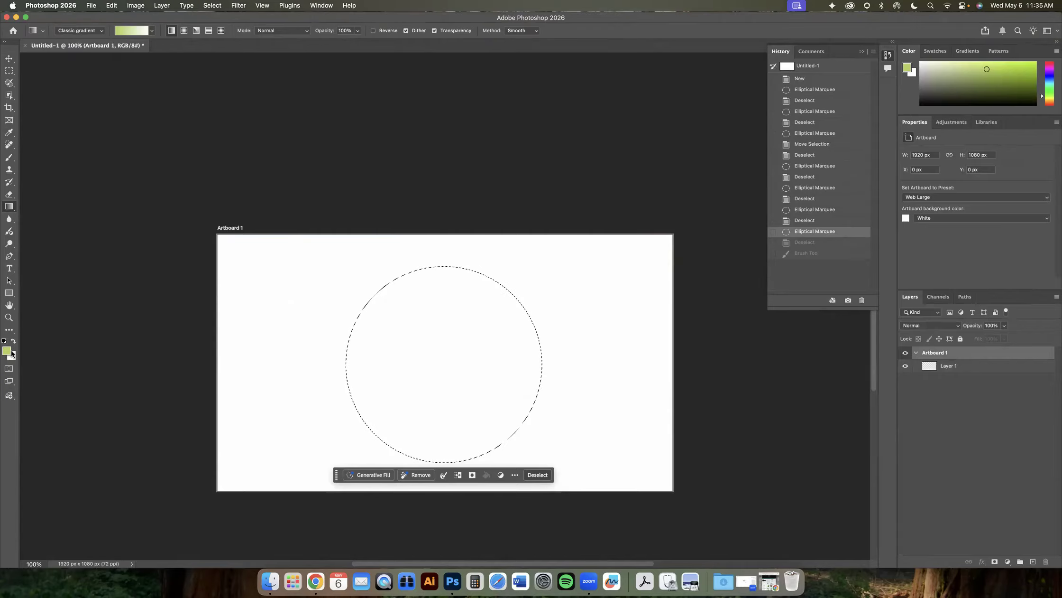
left_click(118, 31)
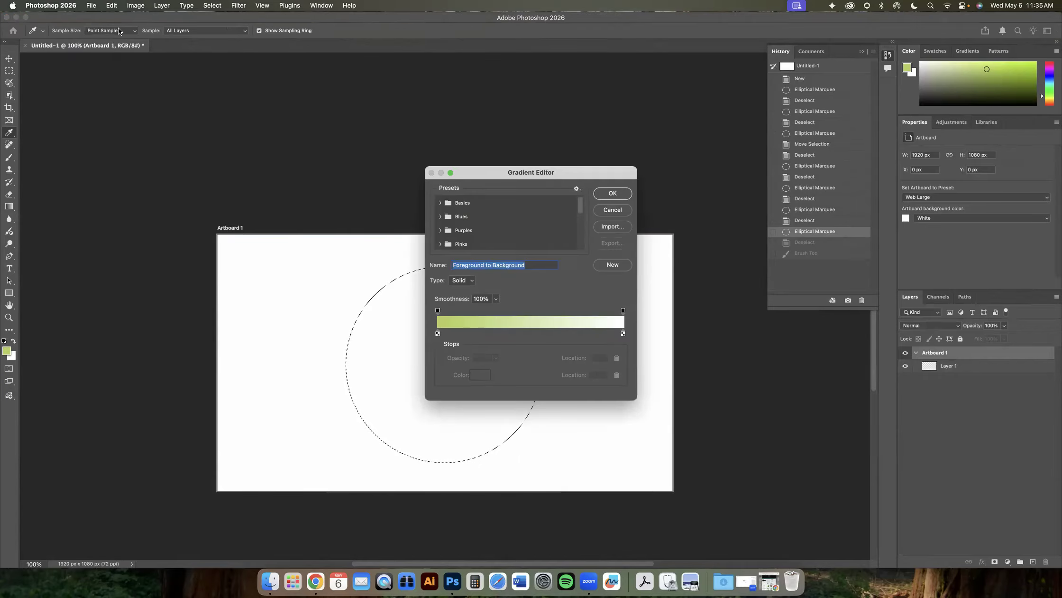
left_click(611, 197)
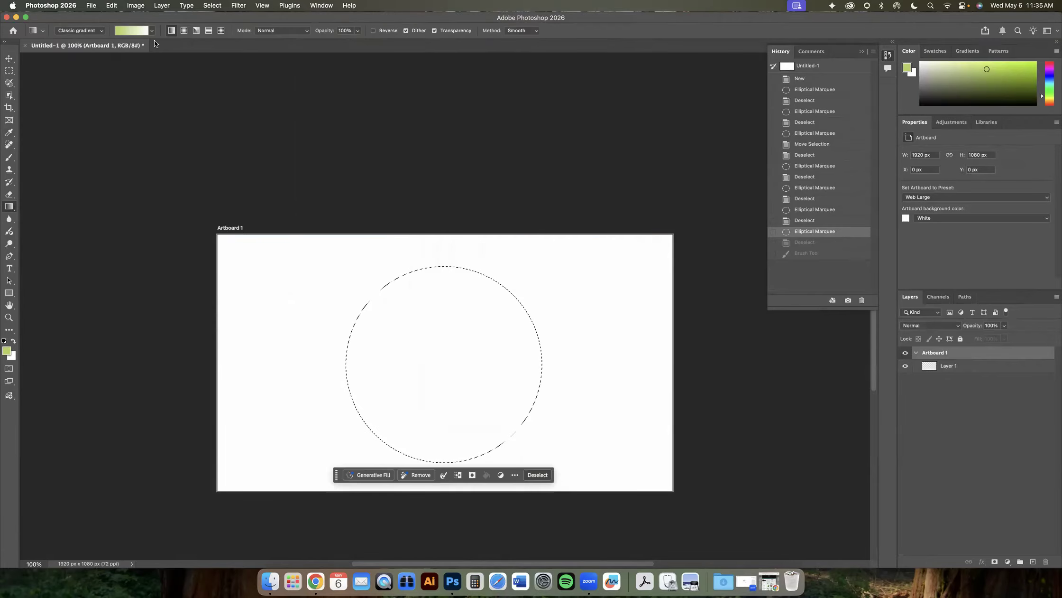
left_click(151, 31)
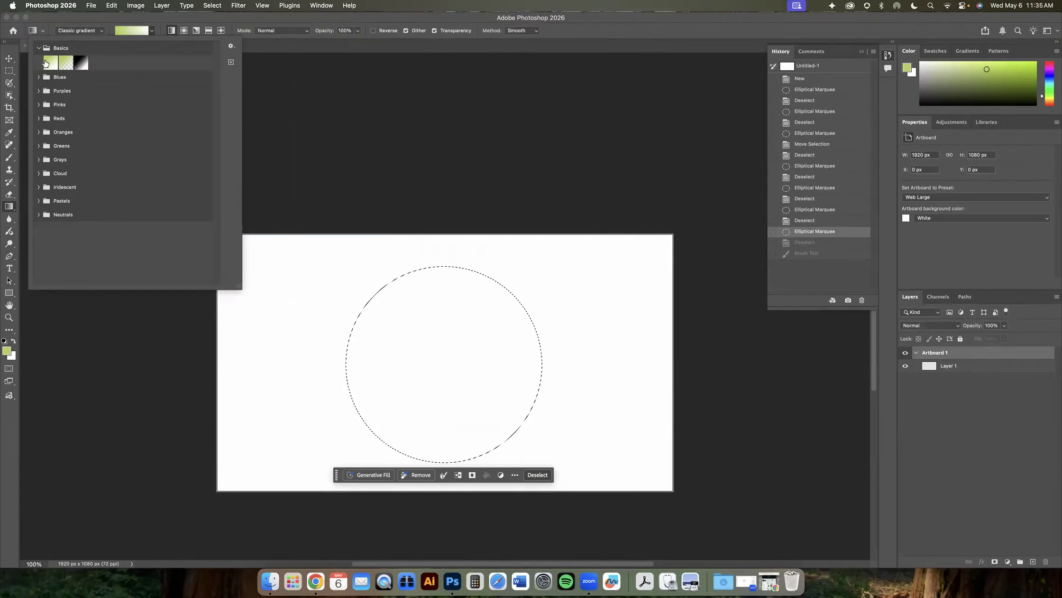
left_click(12, 355)
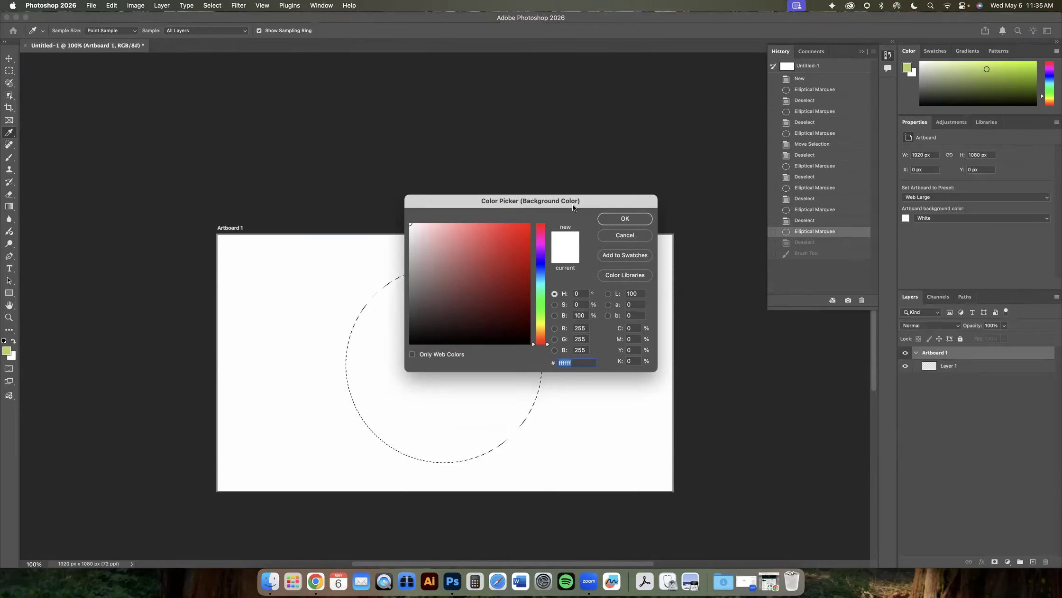
left_click(624, 235)
left_click(6, 350)
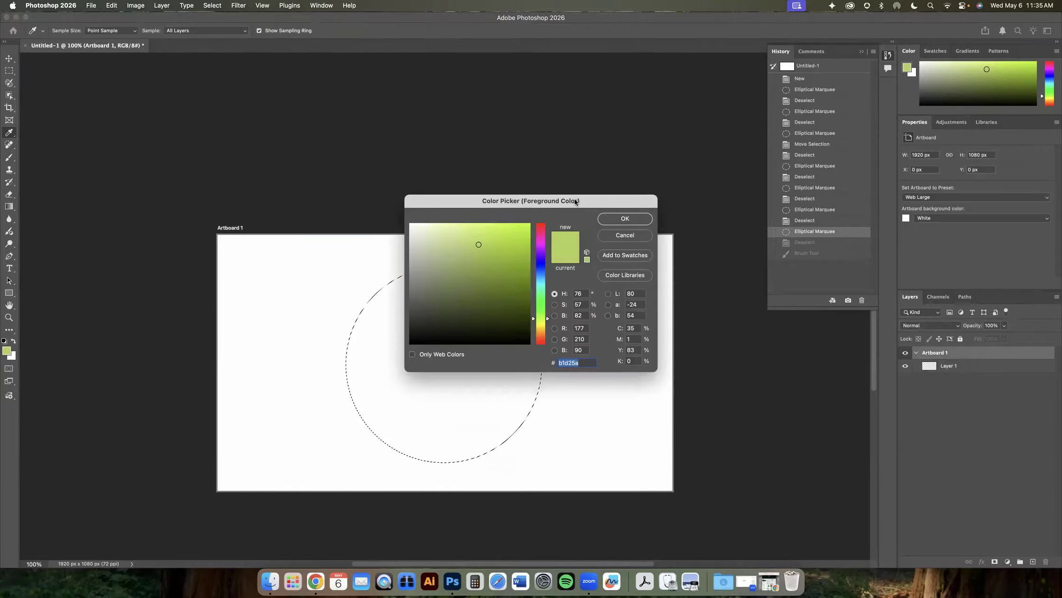
left_click(624, 235)
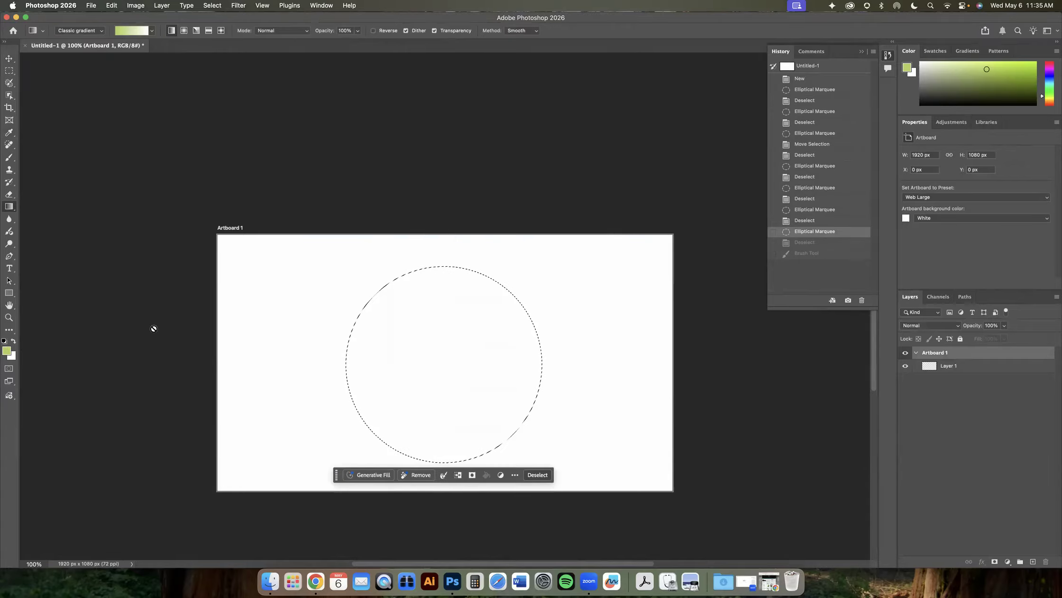
- Set the background colour to dark olive green #33410c, starting from the foreground colour
left_click(13, 358)
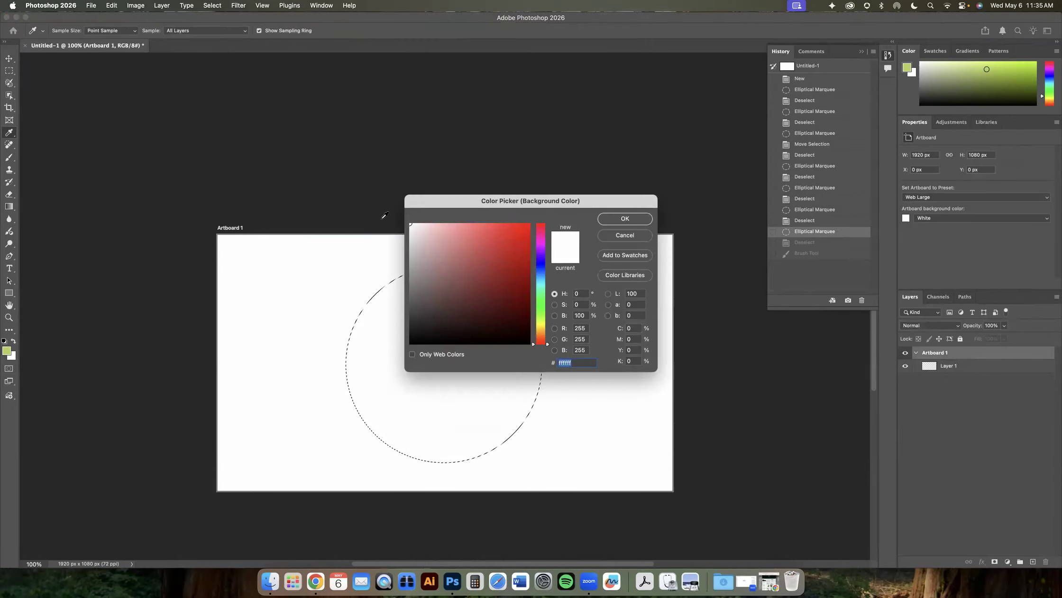
left_click(6, 350)
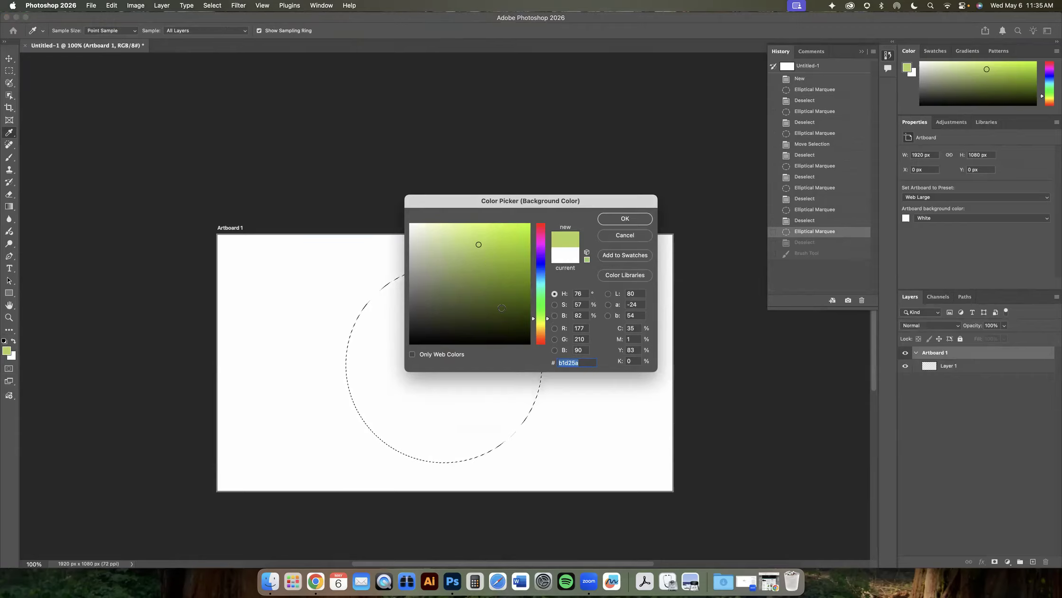
left_click(508, 313)
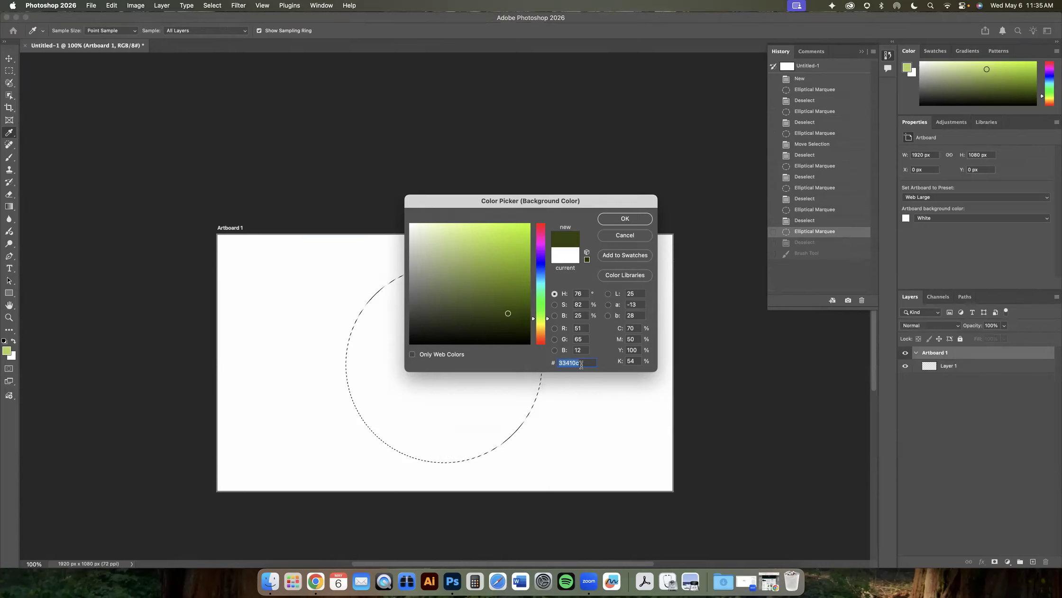
left_click(620, 220)
- Switch to the Gradient tool and check the foreground-to-background gradient in the preset picker
key("g")
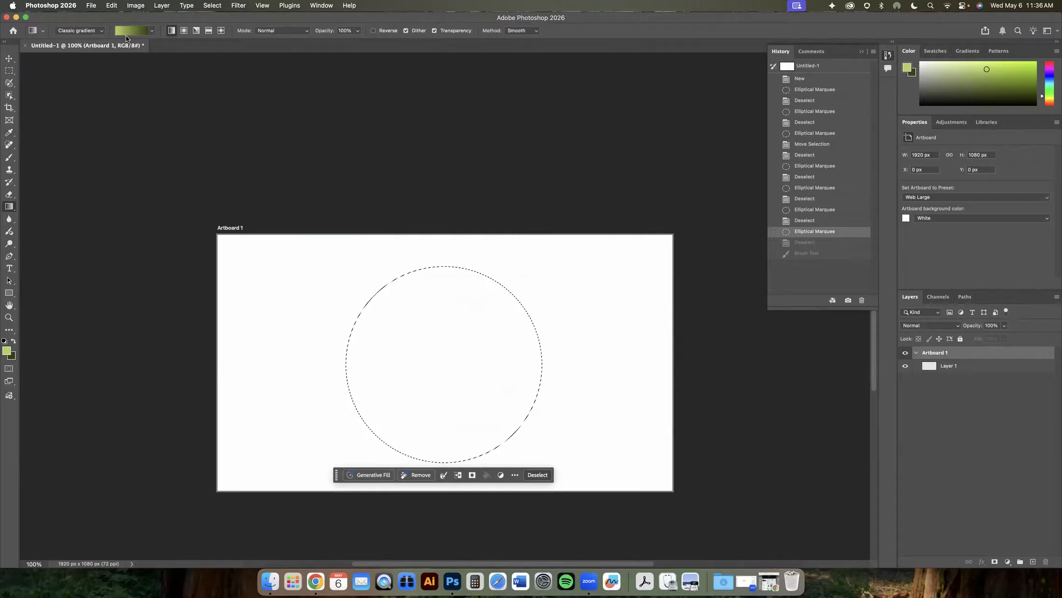
left_click(152, 30)
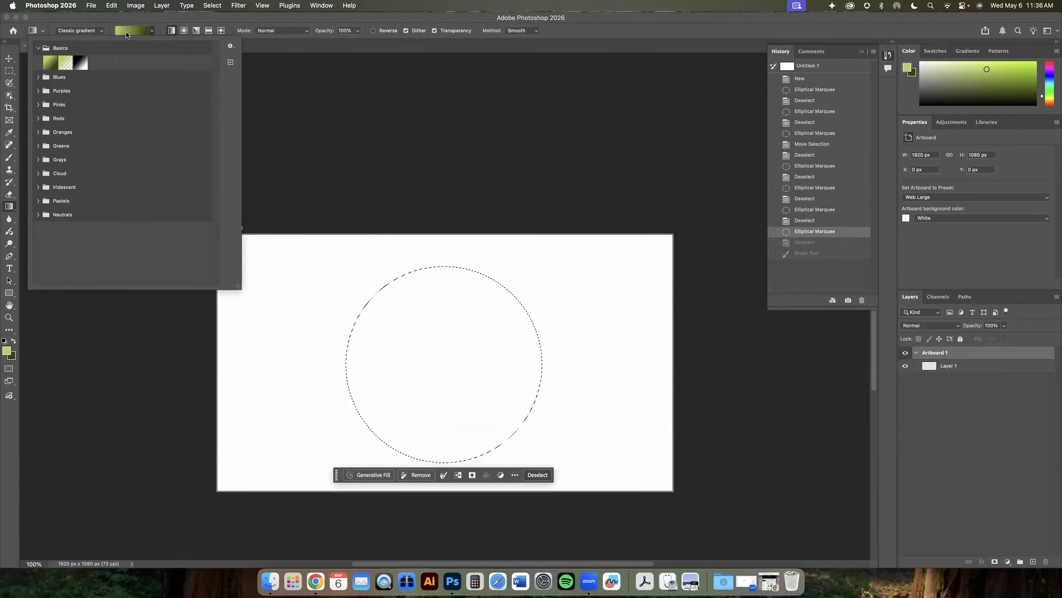
left_click(143, 14)
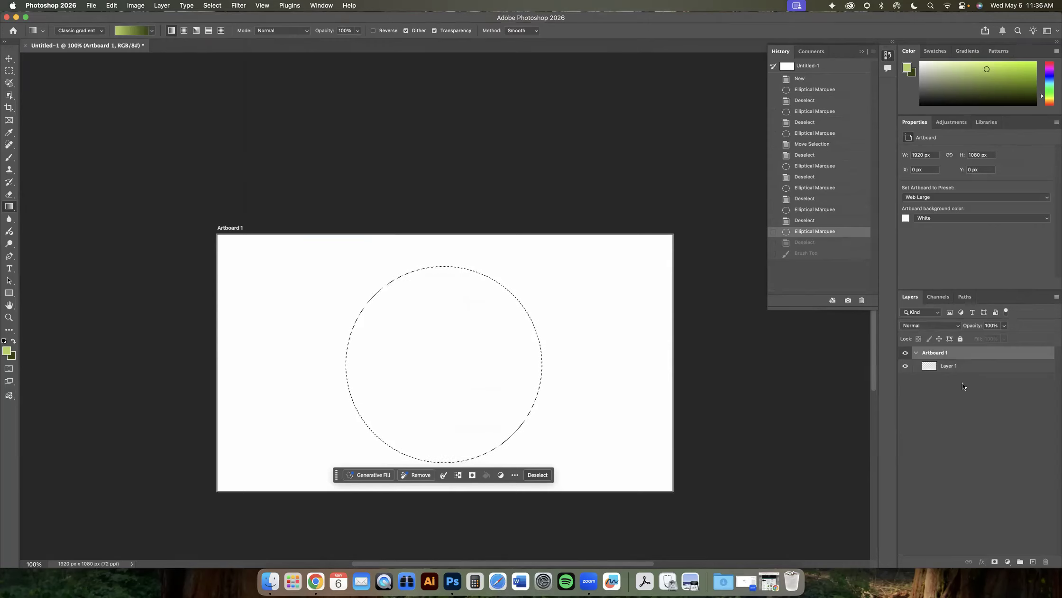
- Select Layer 1 and try a linear gradient across the circle, then undo it
left_click(954, 368)
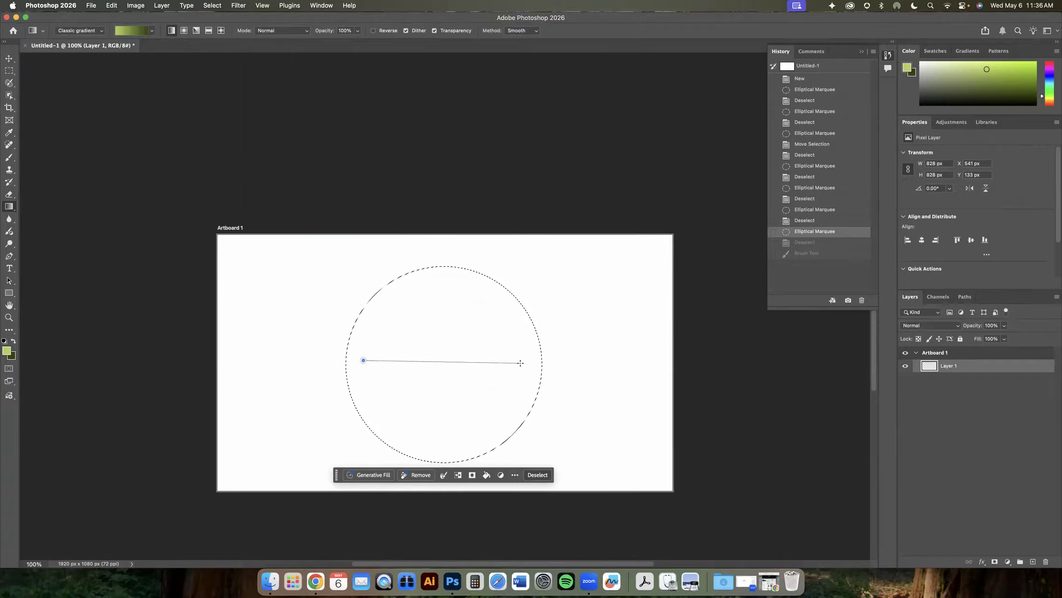
left_click_drag(520, 363, 522, 363)
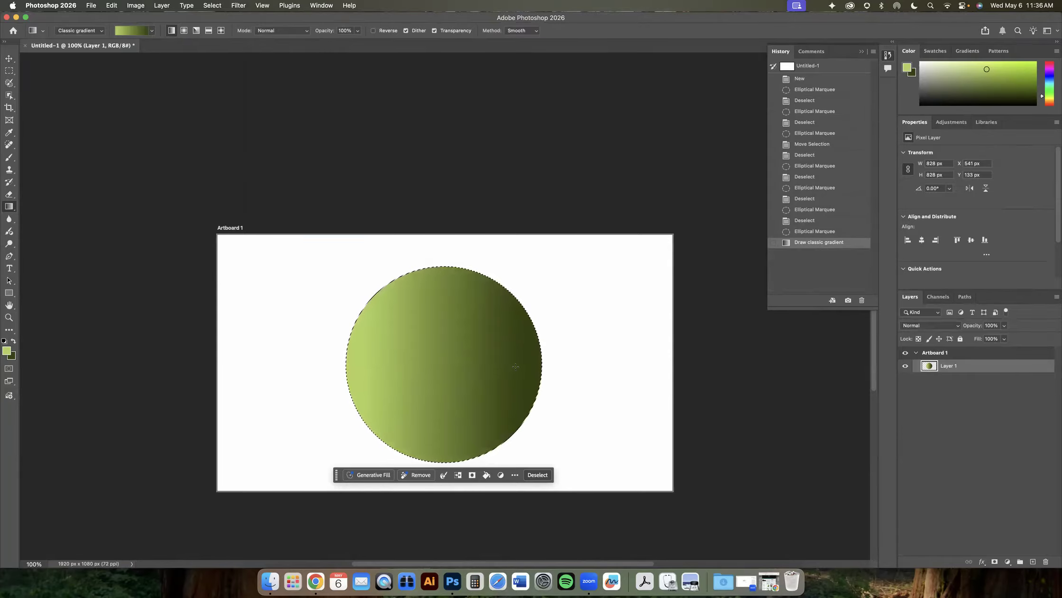
key("super+z")
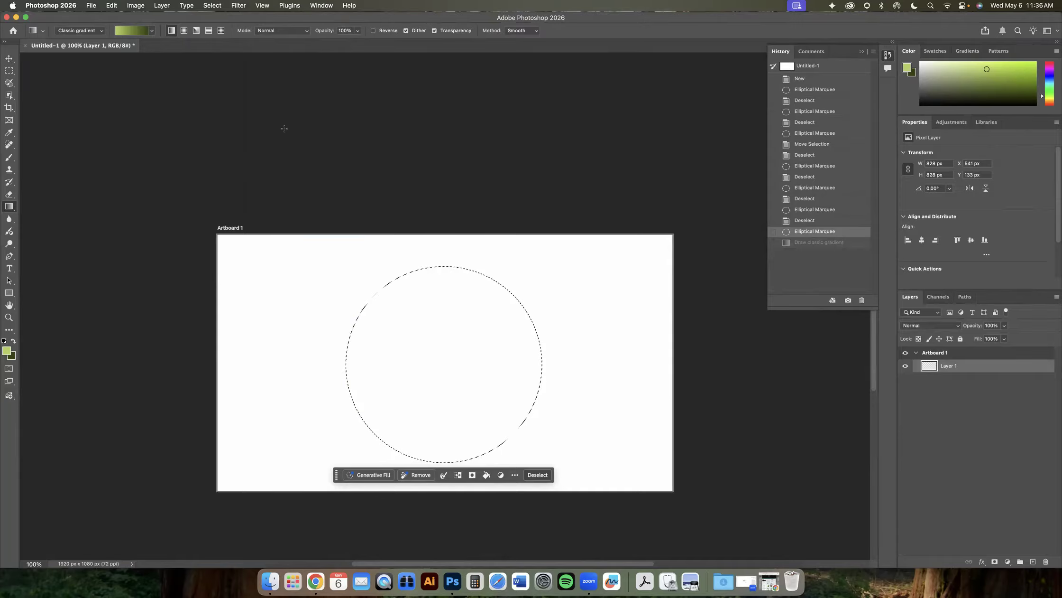
- Switch the gradient to radial and try a short radial gradient from the circle's centre, then undo it
left_click(183, 31)
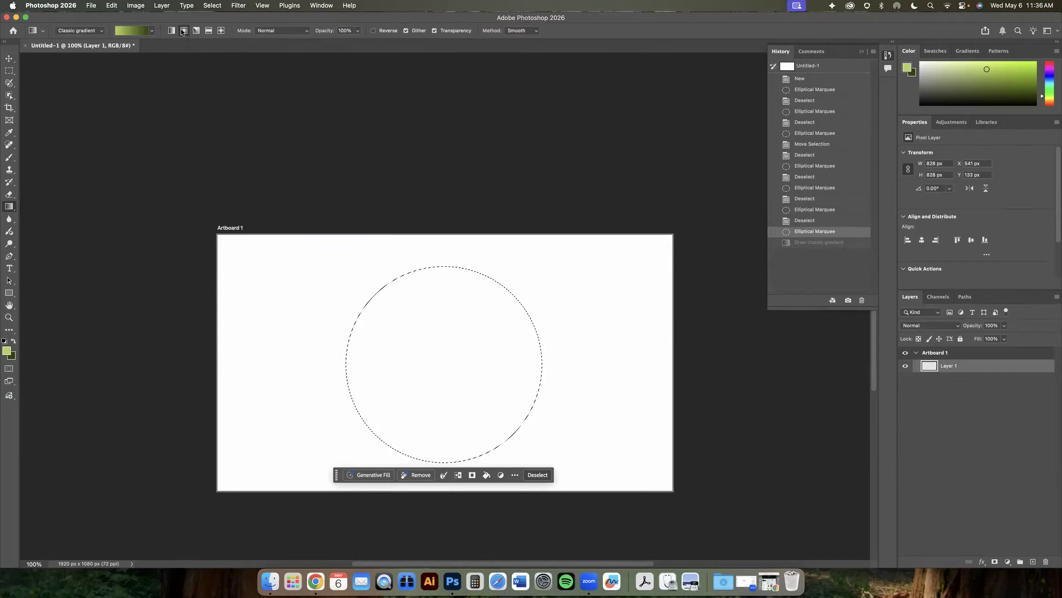
left_click_drag(439, 363, 476, 342)
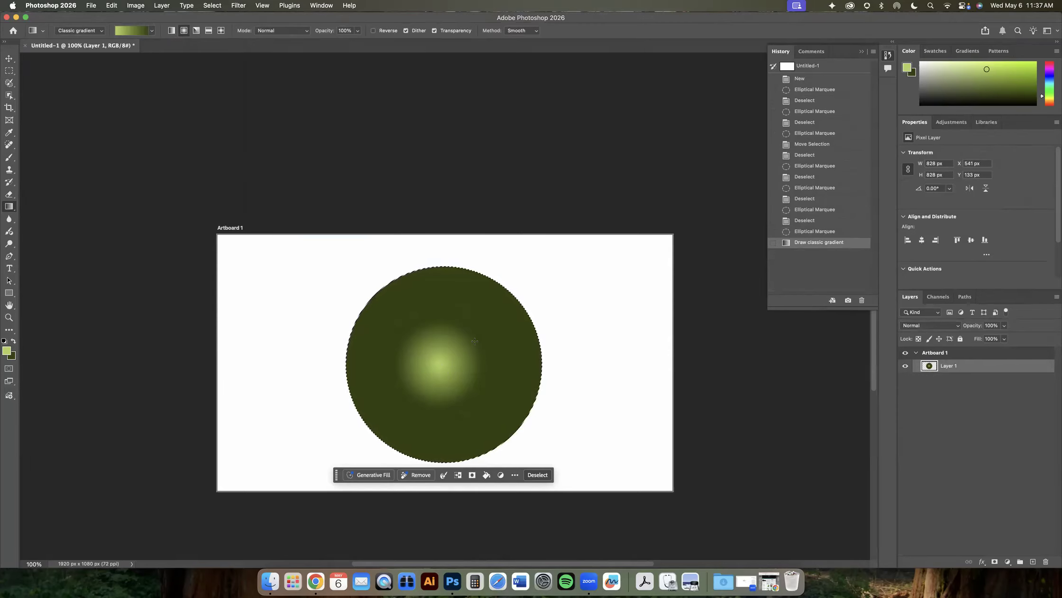
key("super+z")
- Draw a radial gradient from the circle's upper-left area toward its lower right, after undoing a centred attempt
left_click_drag(446, 364, 535, 268)
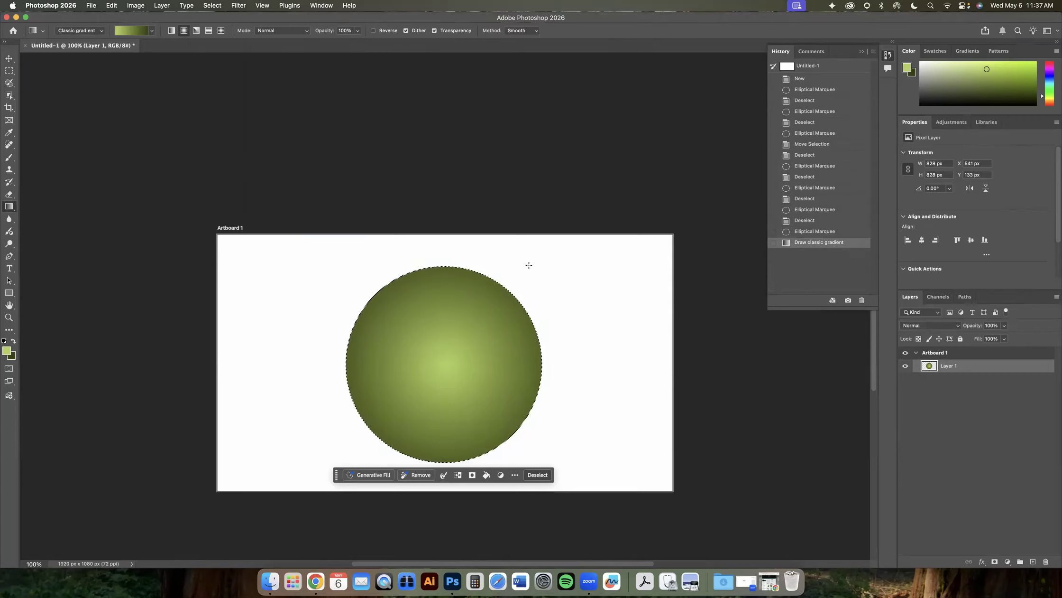
key("super+z")
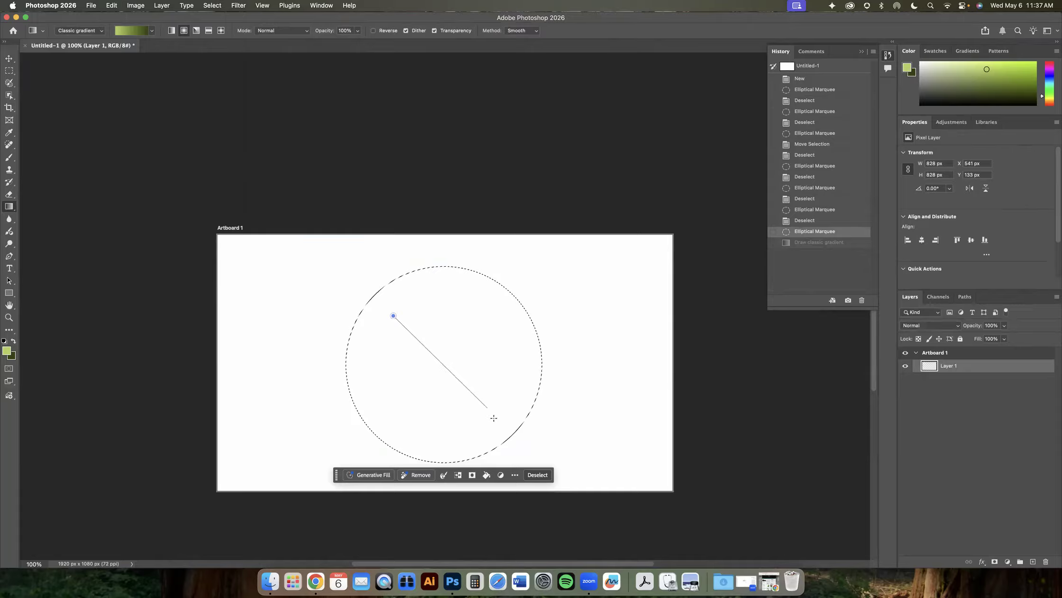
left_click_drag(493, 418, 493, 418)
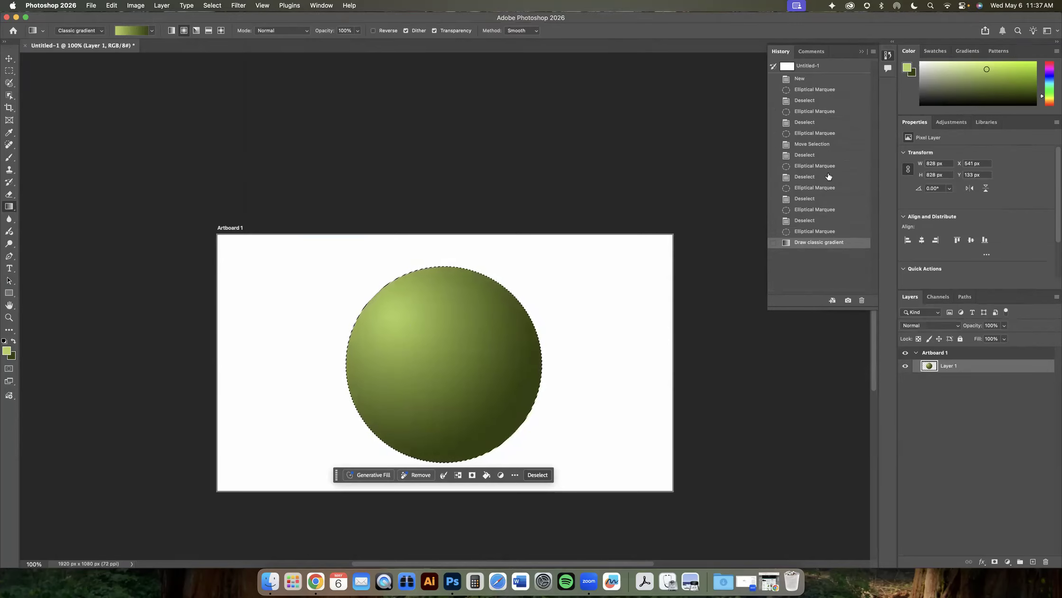
- Step back through the earlier History states and return to the radial gradient state
left_click(806, 231)
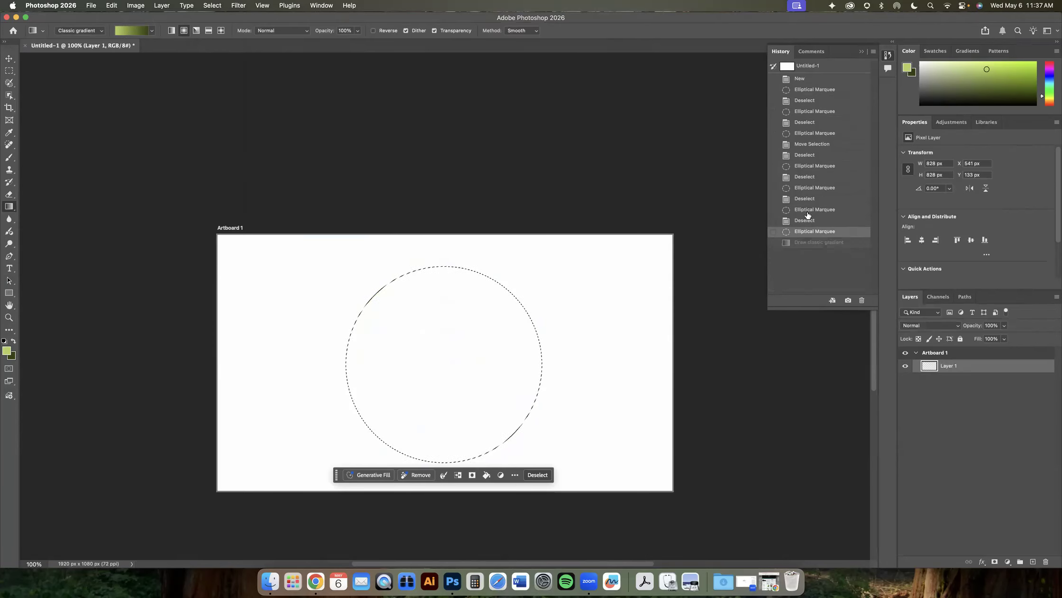
left_click(808, 220)
left_click(808, 209)
left_click(808, 199)
left_click(809, 188)
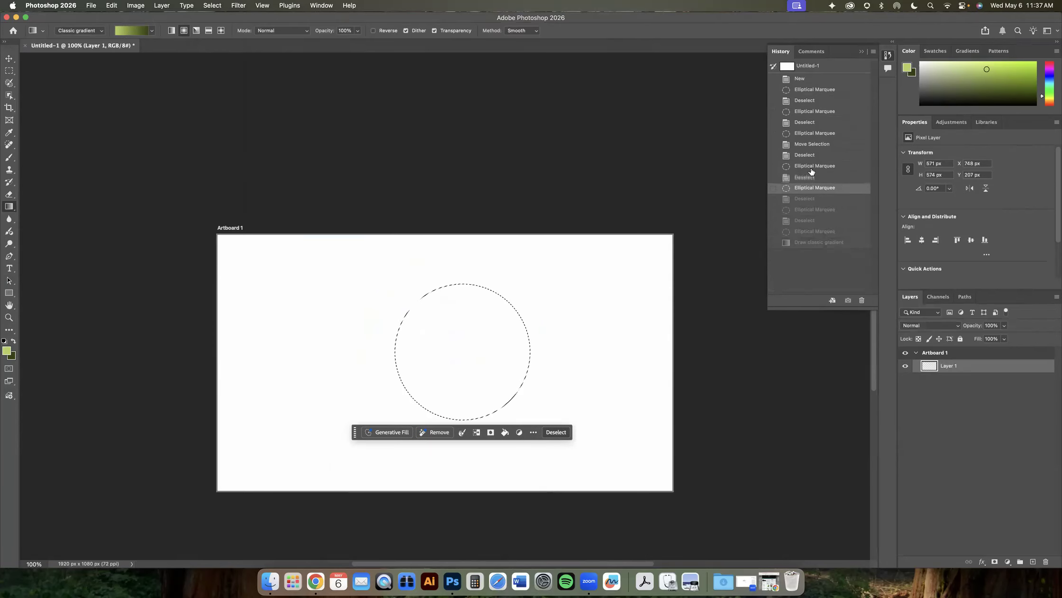
left_click(809, 176)
left_click(810, 166)
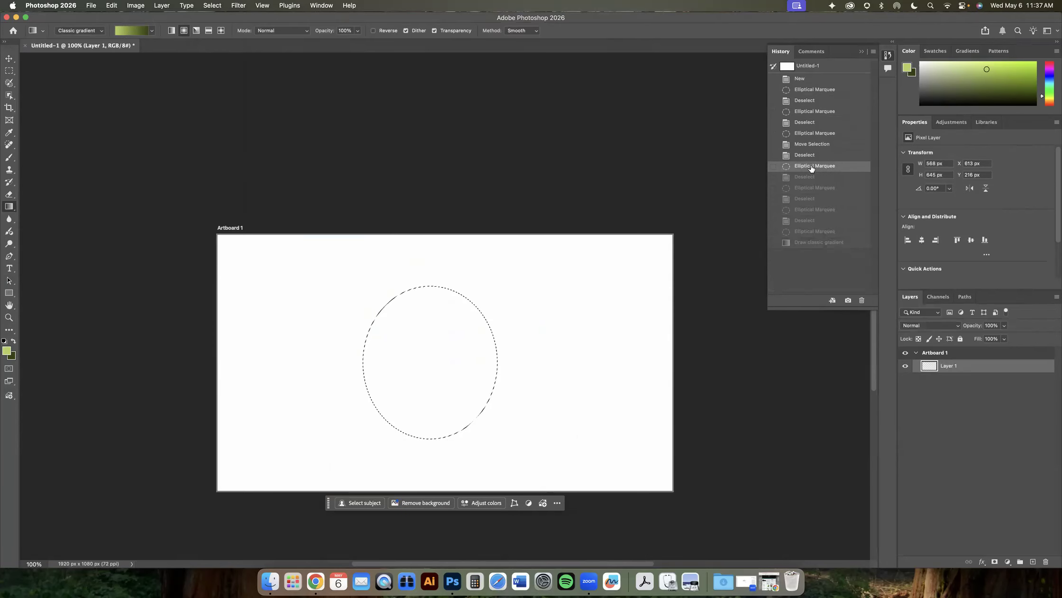
left_click(805, 243)
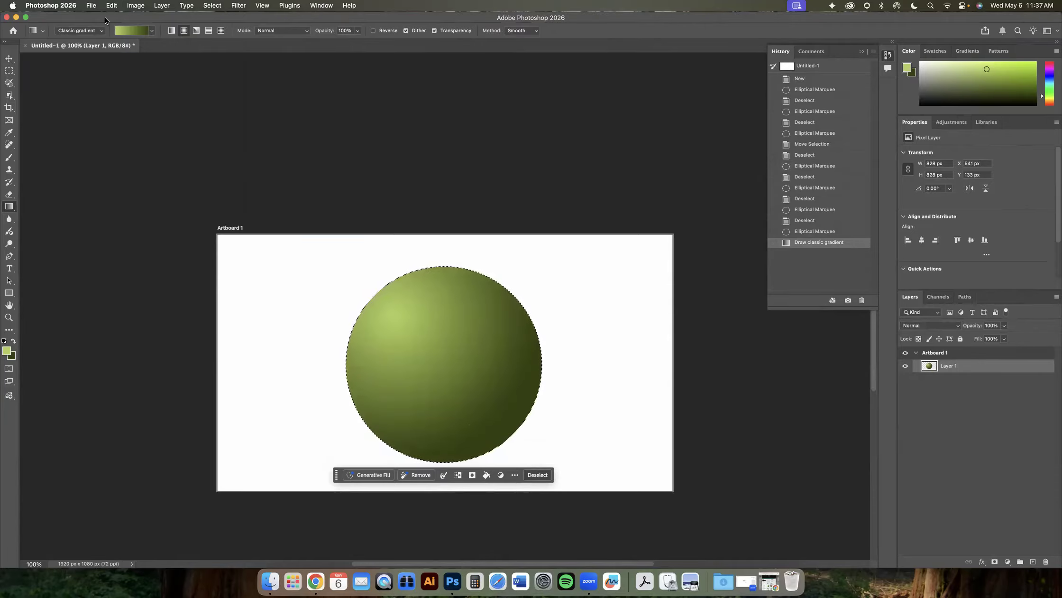
left_click(92, 6)
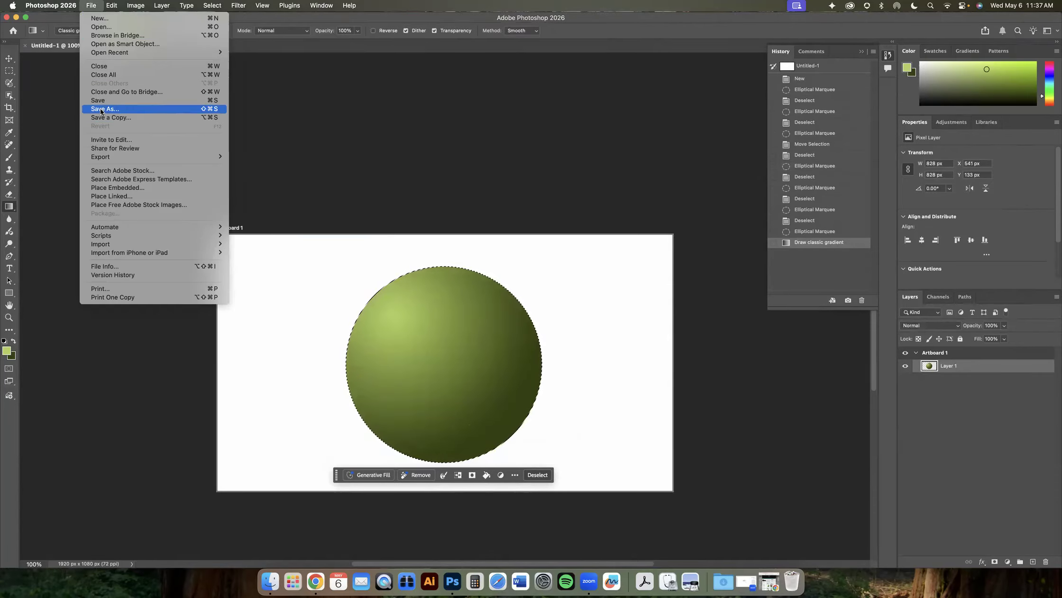
left_click(344, 21)
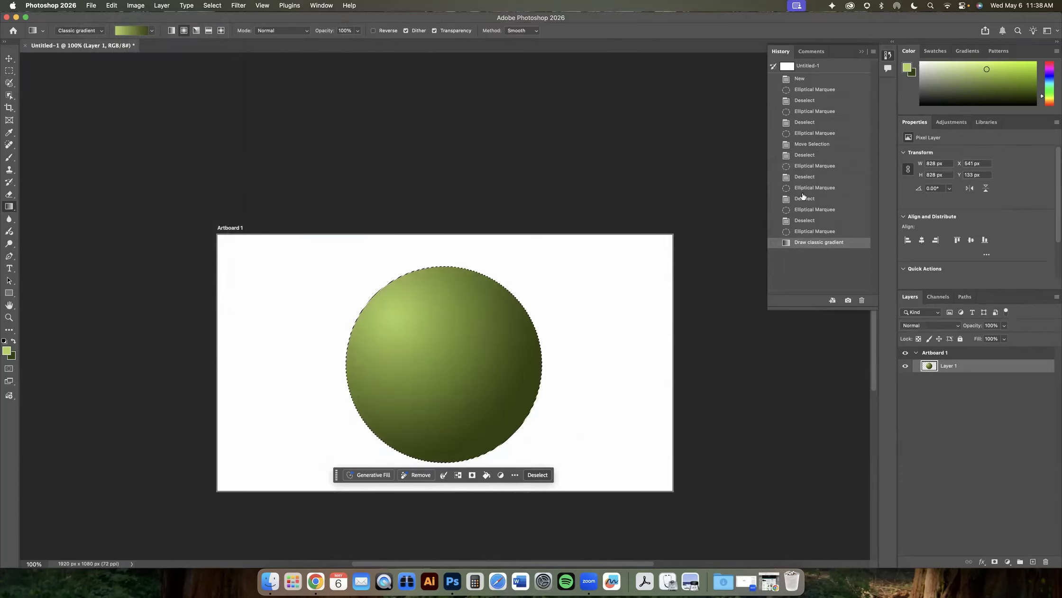
double_click(948, 366)
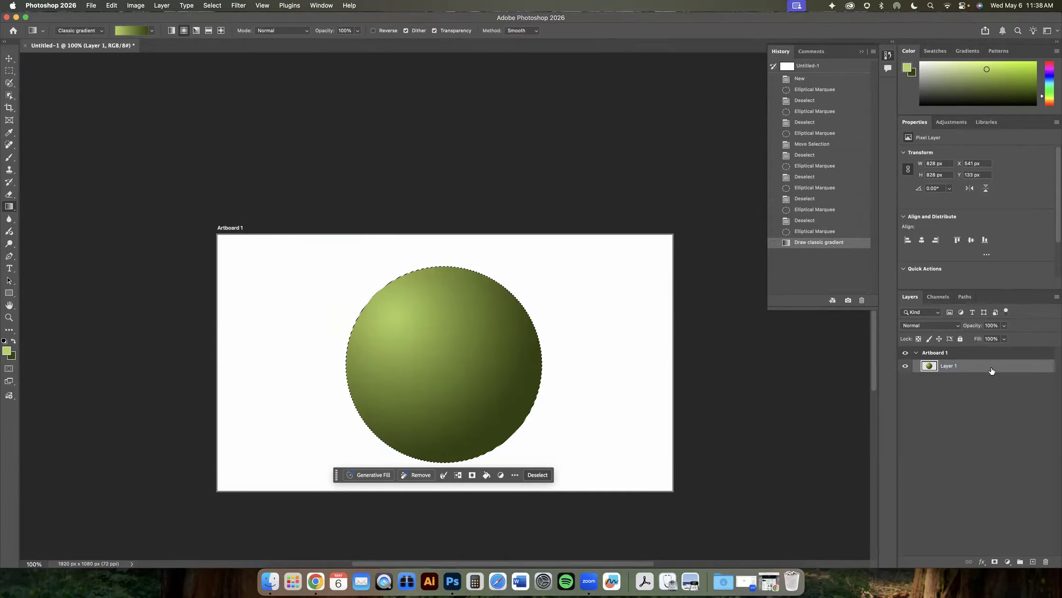
key("Return")
double_click(989, 369)
left_click_drag(558, 166, 515, 170)
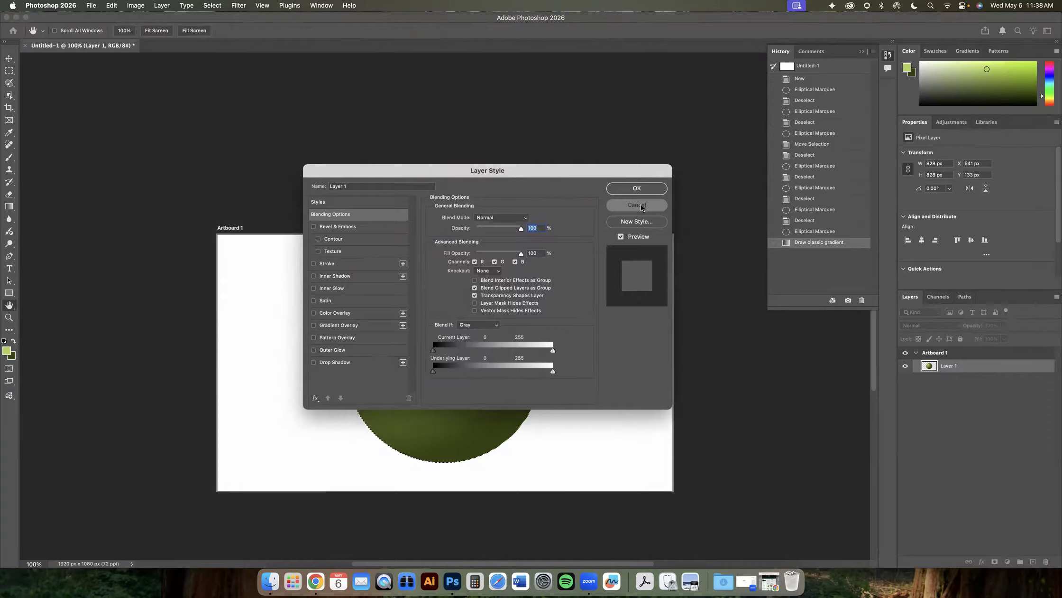
left_click(637, 205)
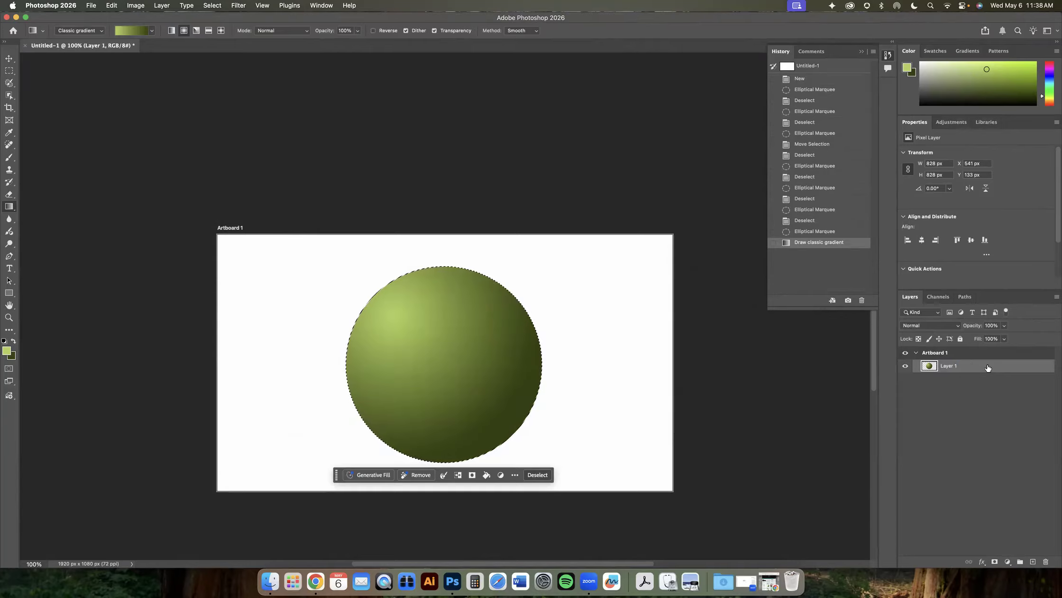
- Rename the gradient layer to sphere
double_click(947, 367)
type("sphere")
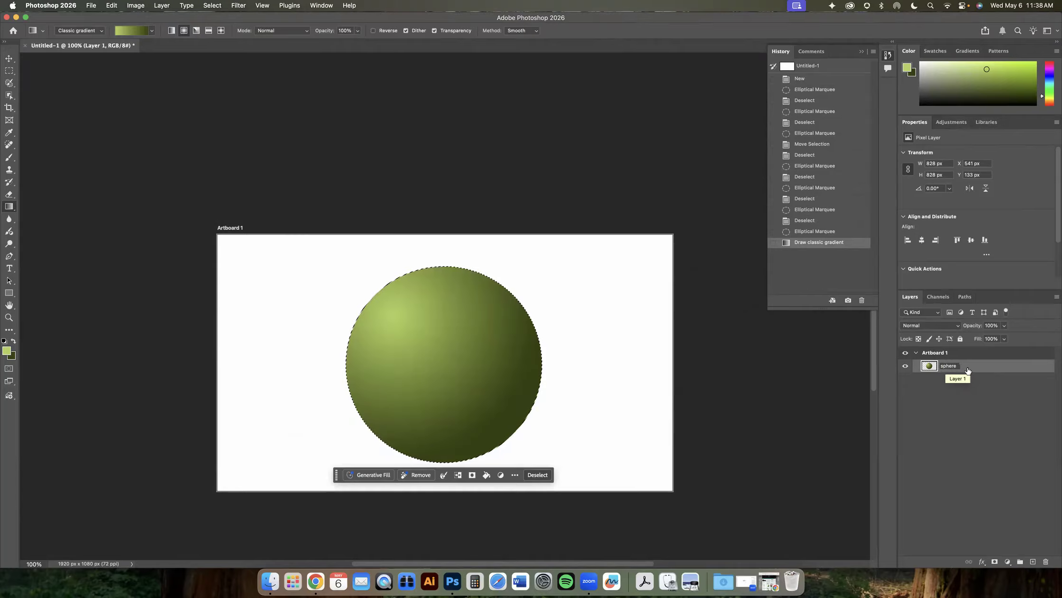
- Confirm the sphere layer name and set up the Brush tool with default black and white colours, reverting test scribbles through History
key("Return")
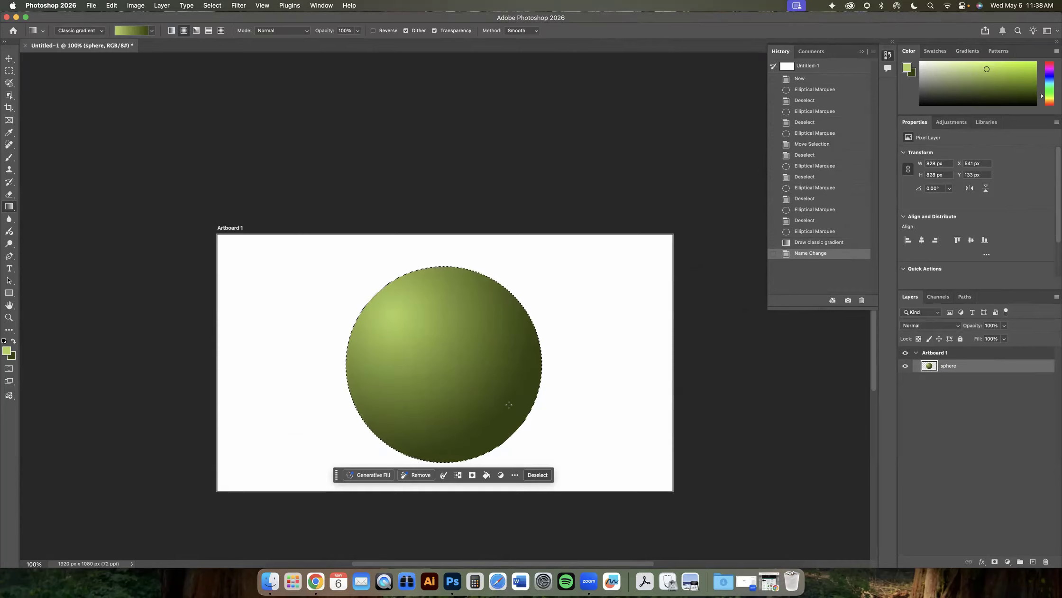
left_click(9, 159)
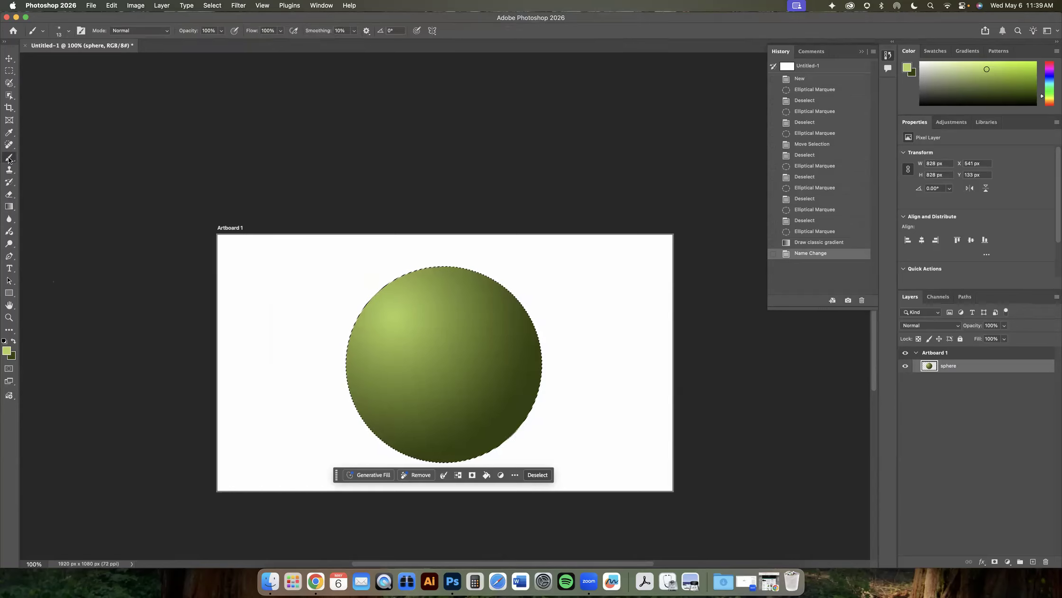
left_click(13, 341)
left_click(4, 341)
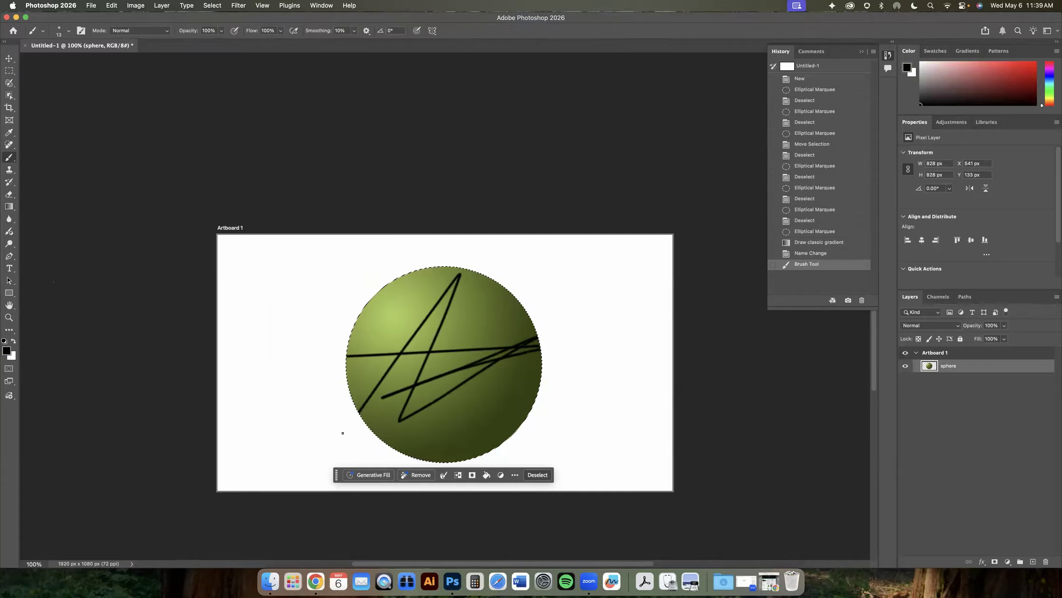
left_click(824, 253)
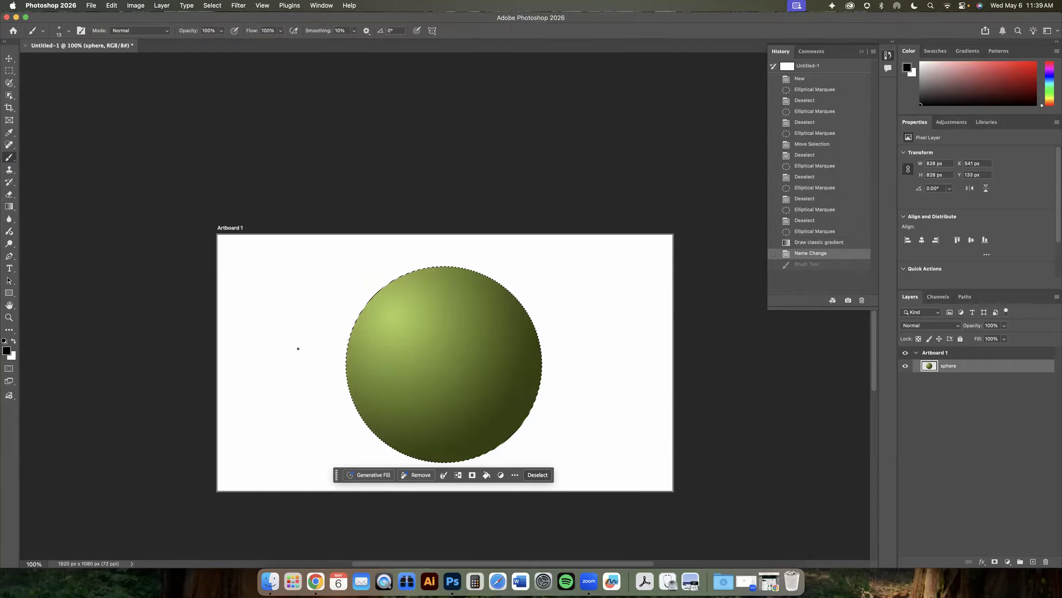
left_click(837, 253)
- Add a new layer above the sphere layer and name it HL
left_click(1031, 562)
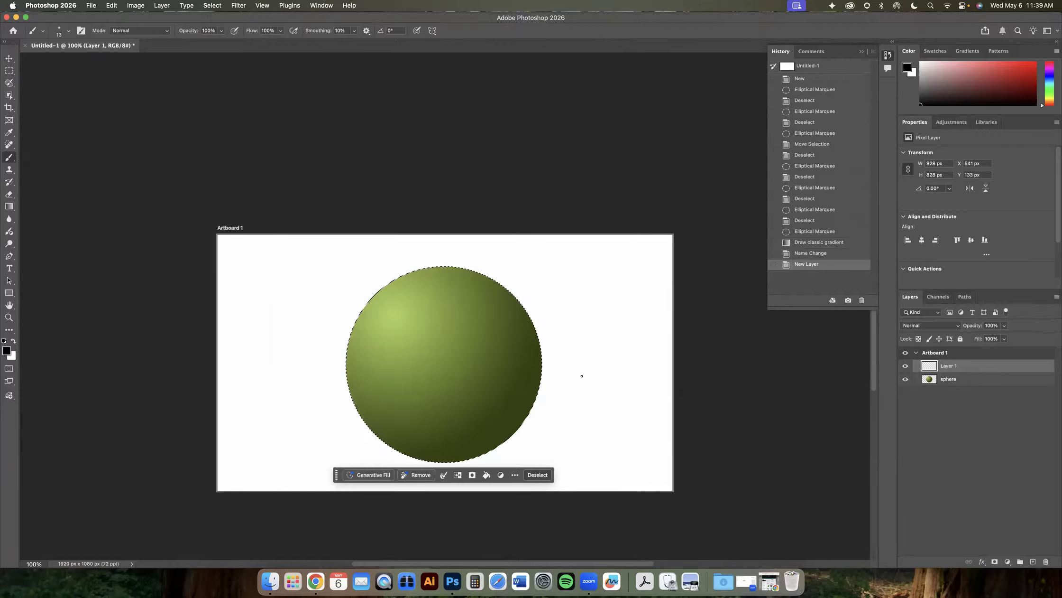
double_click(946, 366)
type("H")
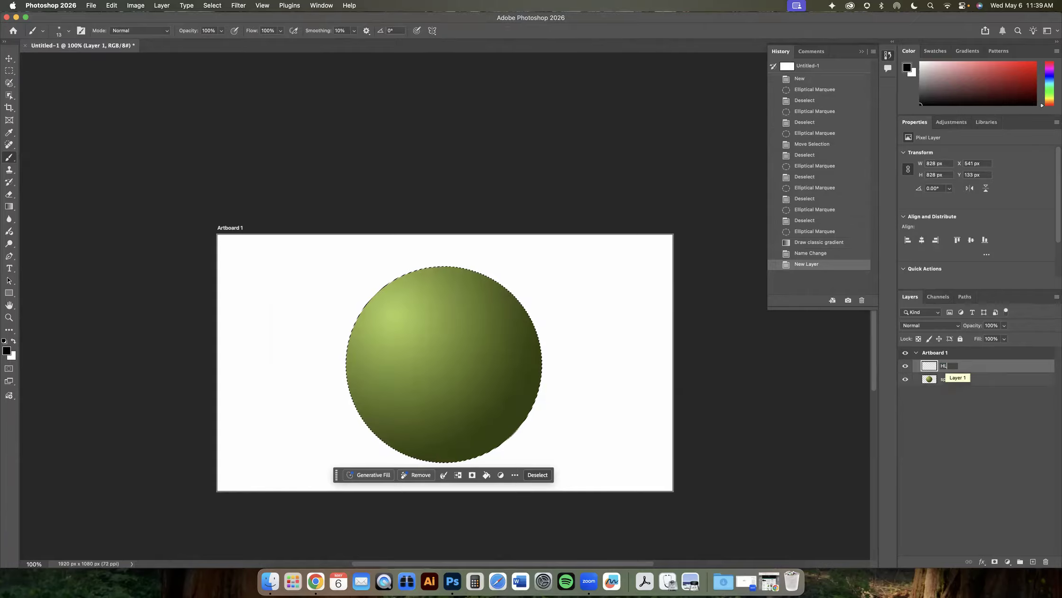
type("L")
key("Return")
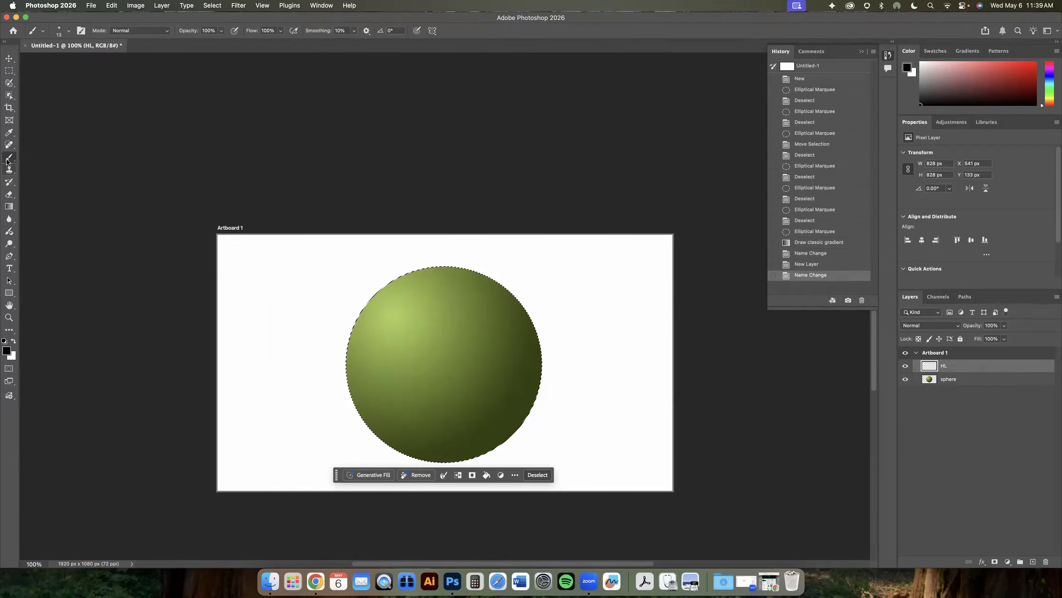
- Switch the foreground colour to white and undo a test brush stroke on the HL layer
left_click(13, 341)
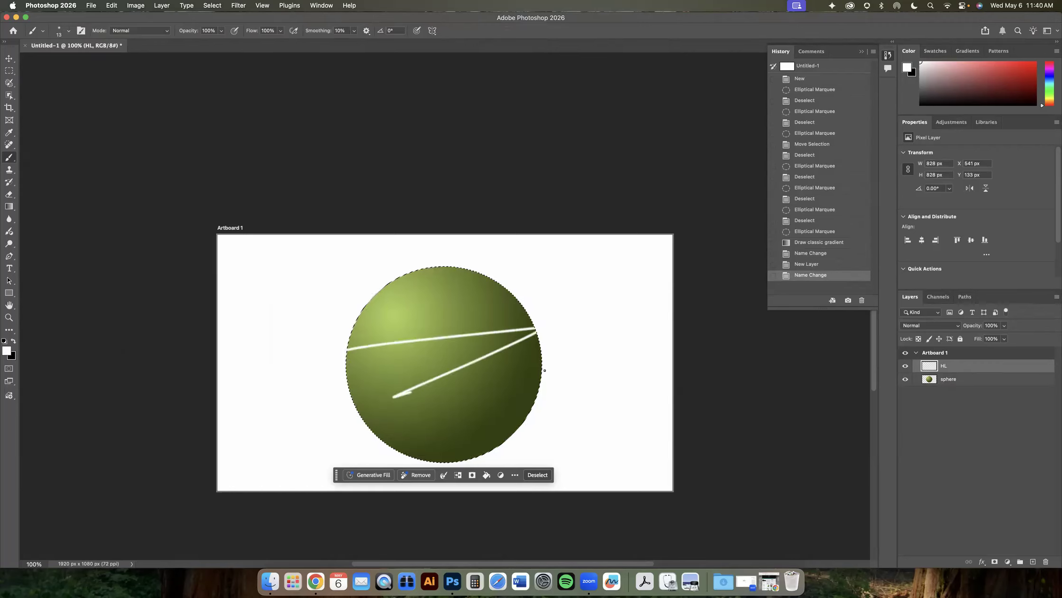
left_click_drag(545, 370, 552, 368)
key("super+z")
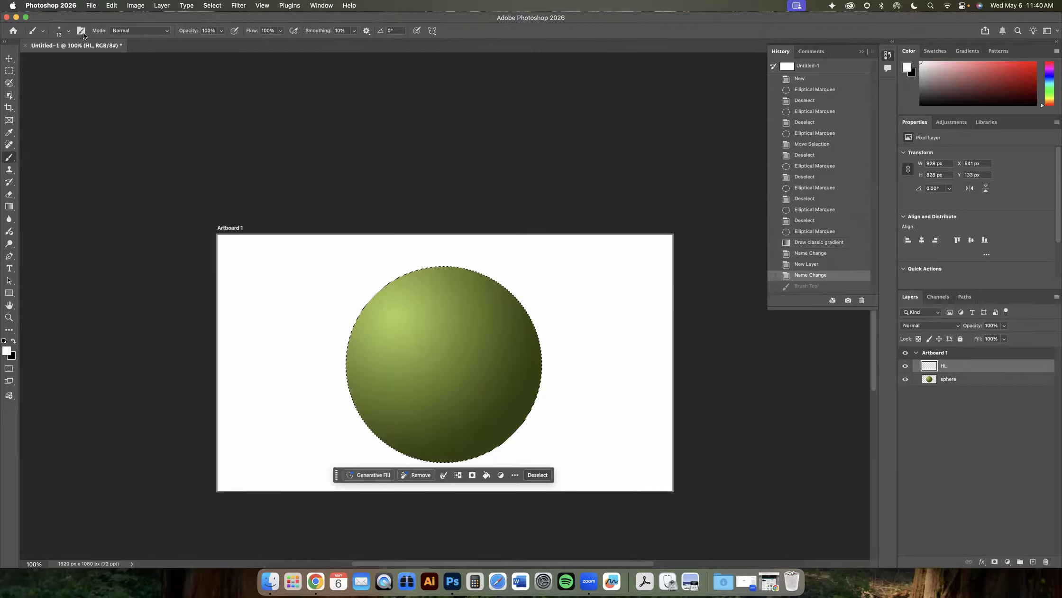
- Set the brush size to 500 px, then 200 px, and paint a horizontal white stroke across the sphere
left_click(66, 32)
left_click(109, 49)
type("500")
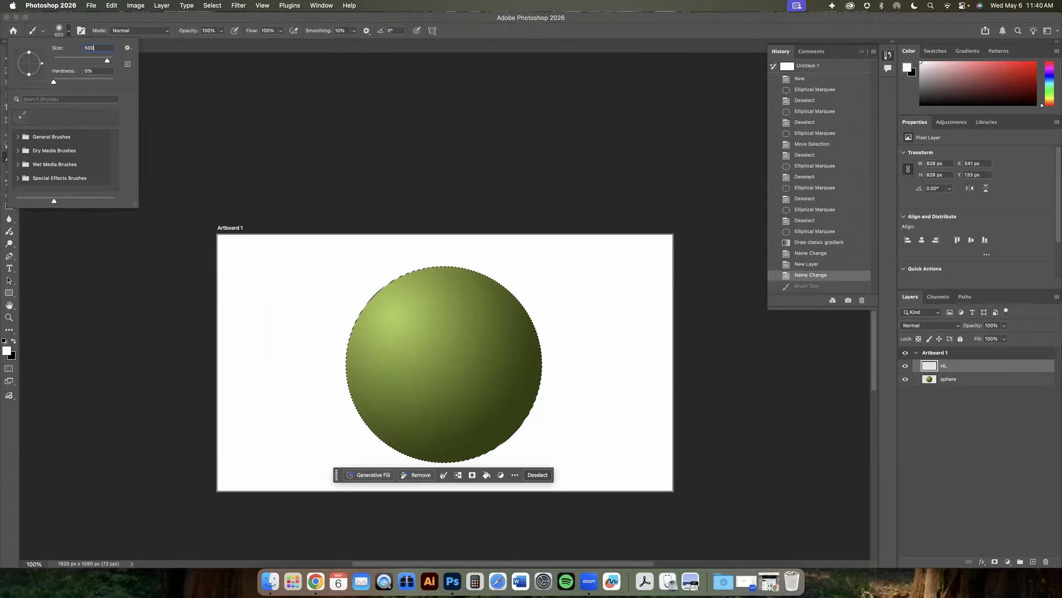
key("Return")
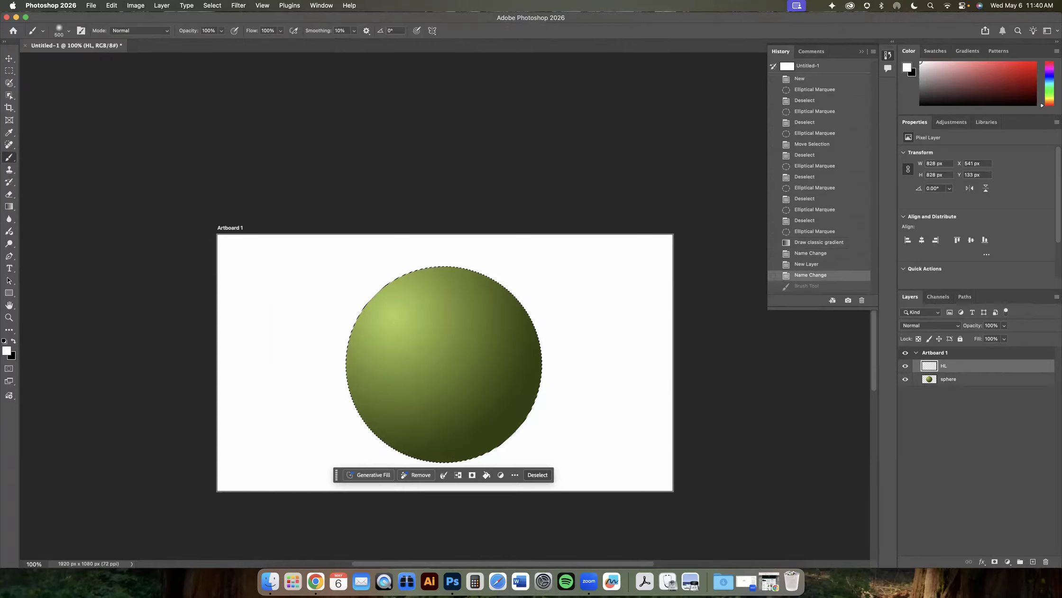
left_click(69, 32)
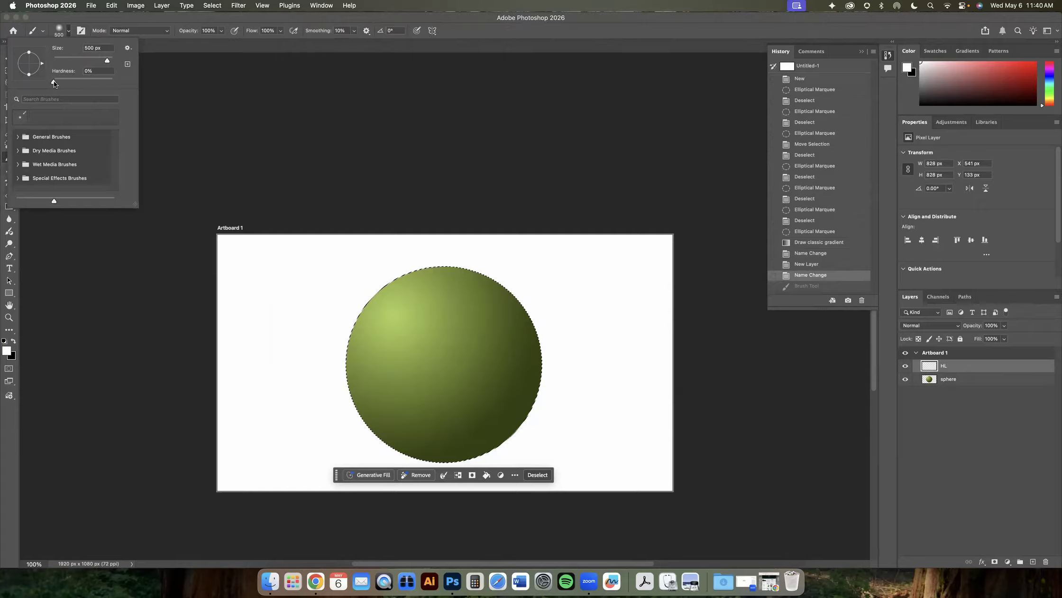
left_click(101, 48)
type("200")
key("Return")
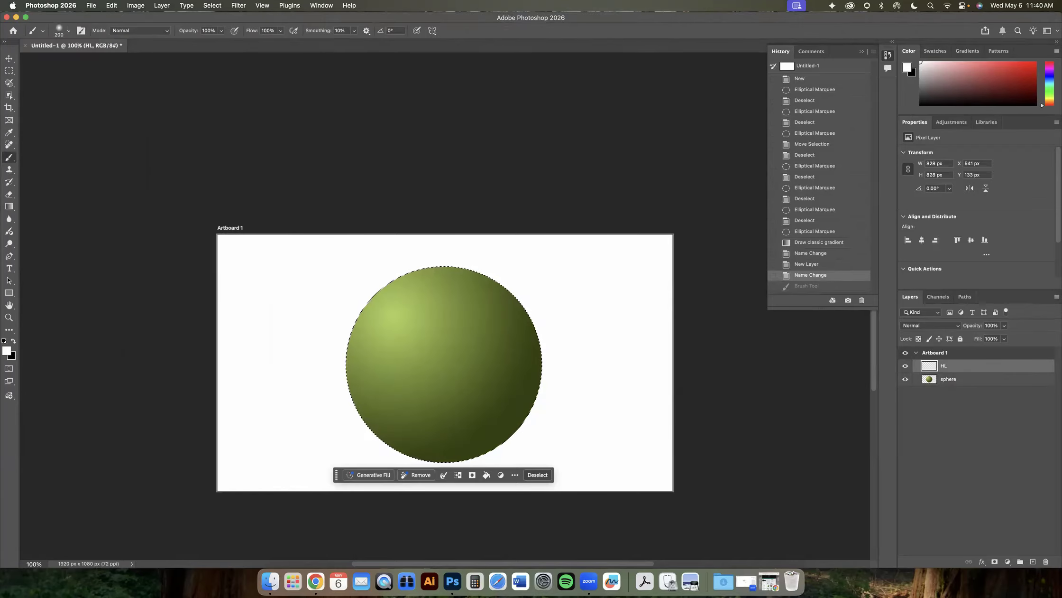
mouse_move(342, 323)
left_mouse_down()
mouse_move(579, 332)
mouse_move(584, 345)
left_mouse_up()
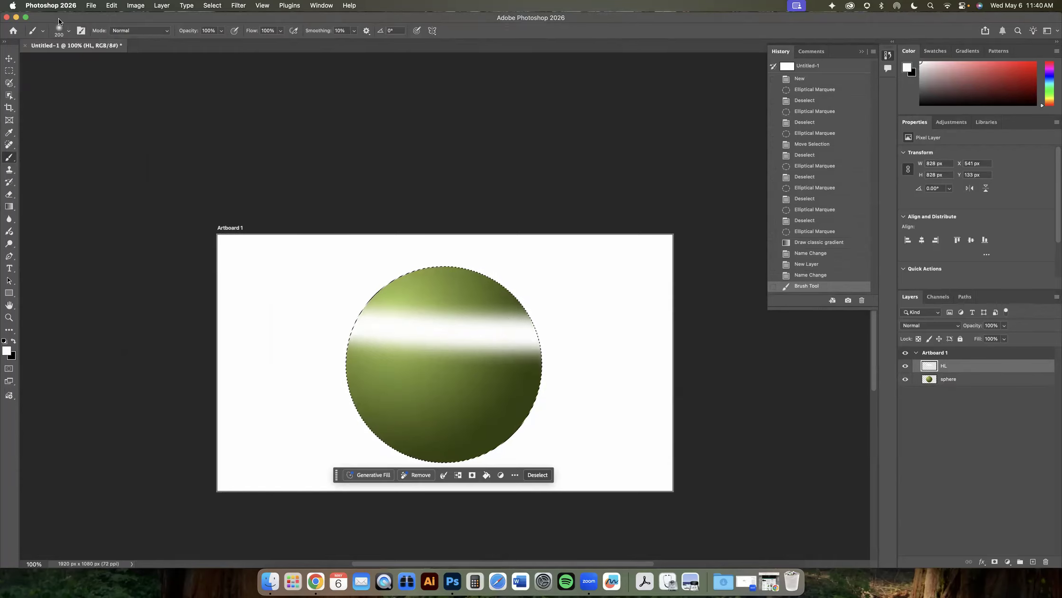
- Raise brush hardness to 100%, paint a second stroke across the lower sphere, and undo both strokes
left_click(65, 29)
left_click_drag(55, 82, 192, 94)
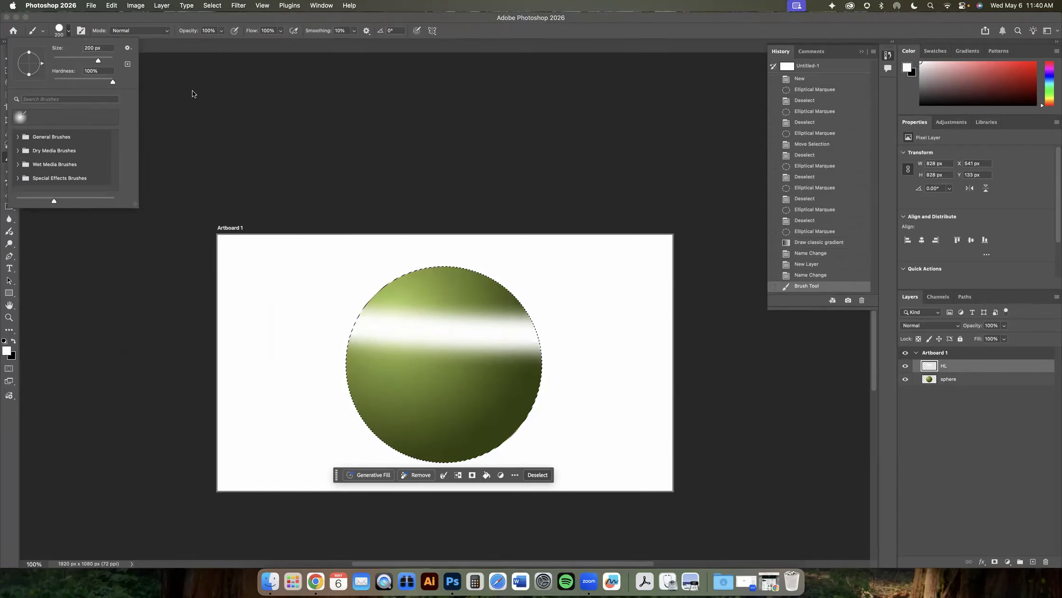
left_click_drag(302, 396, 680, 403)
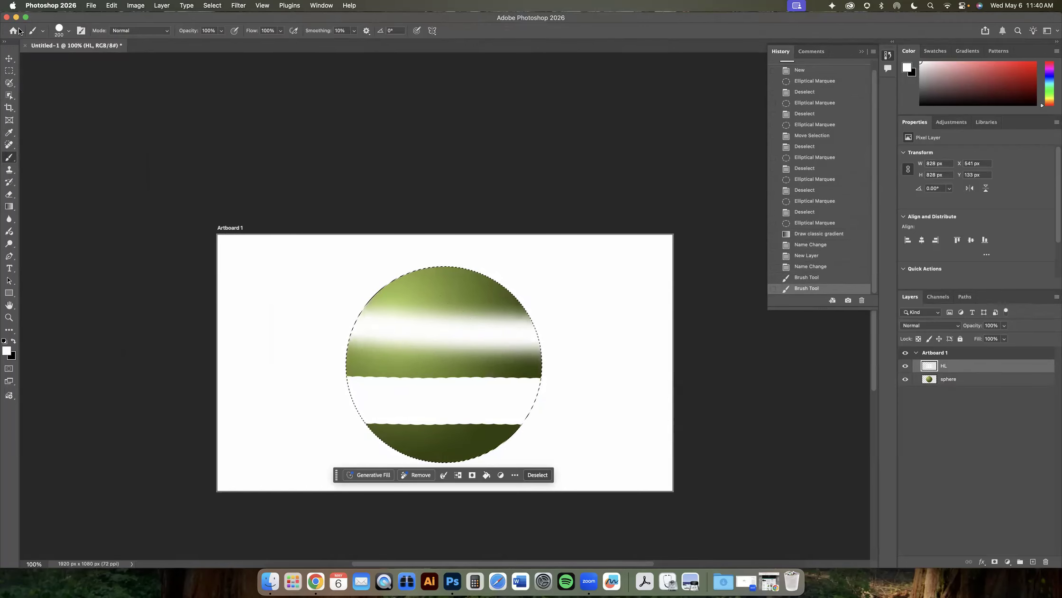
scroll(261, 57, "right", 1)
key("super+z")
key("super+z")
scroll(361, 102, "down", 2)
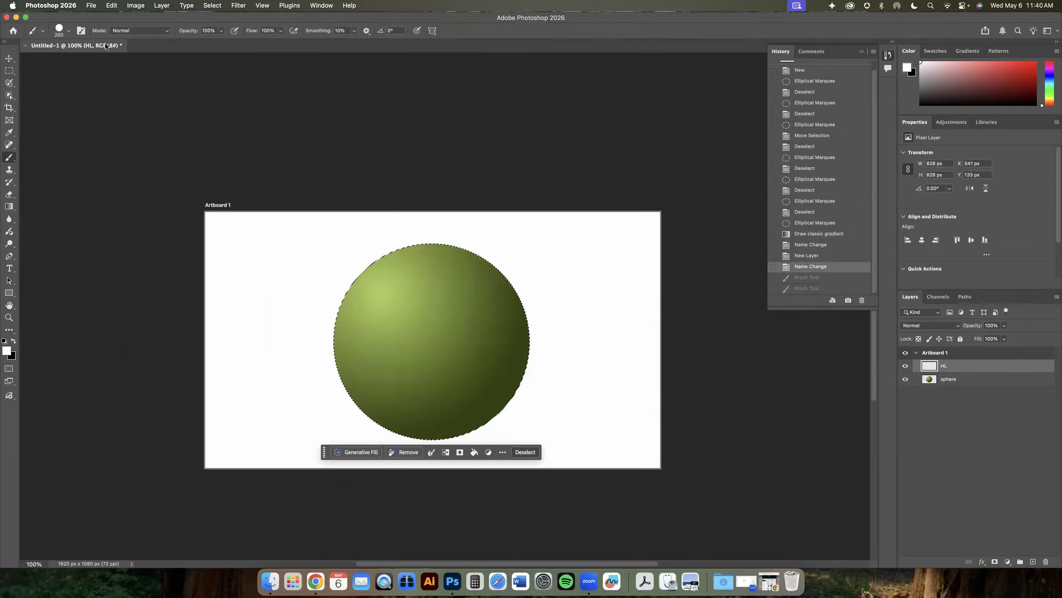
- Set brush hardness to 50%, paint a test stroke across the sphere, and undo it
left_click(69, 31)
left_click_drag(110, 80, 80, 79)
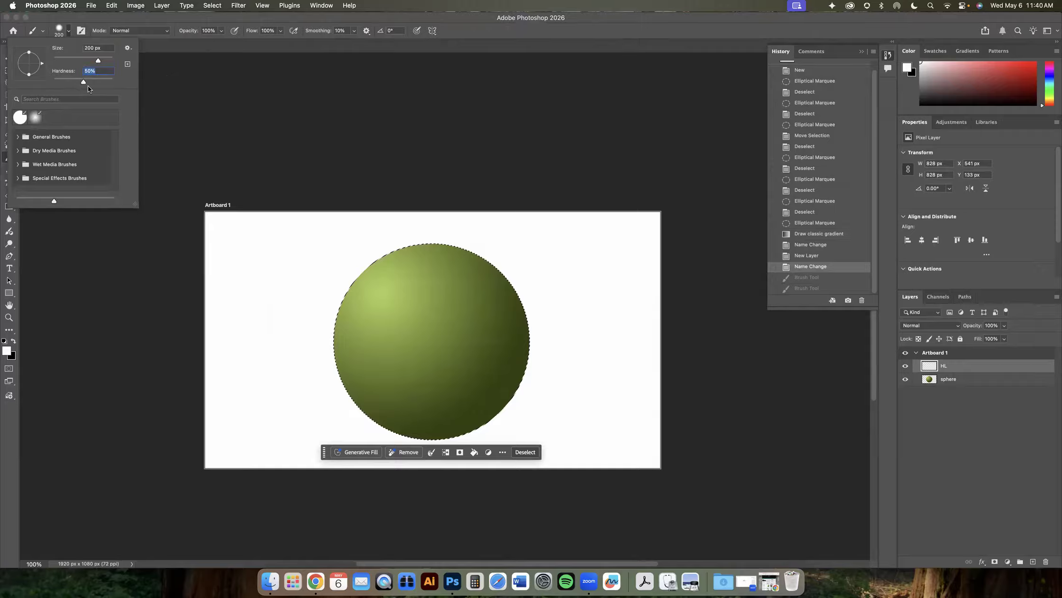
left_click_drag(328, 333, 591, 342)
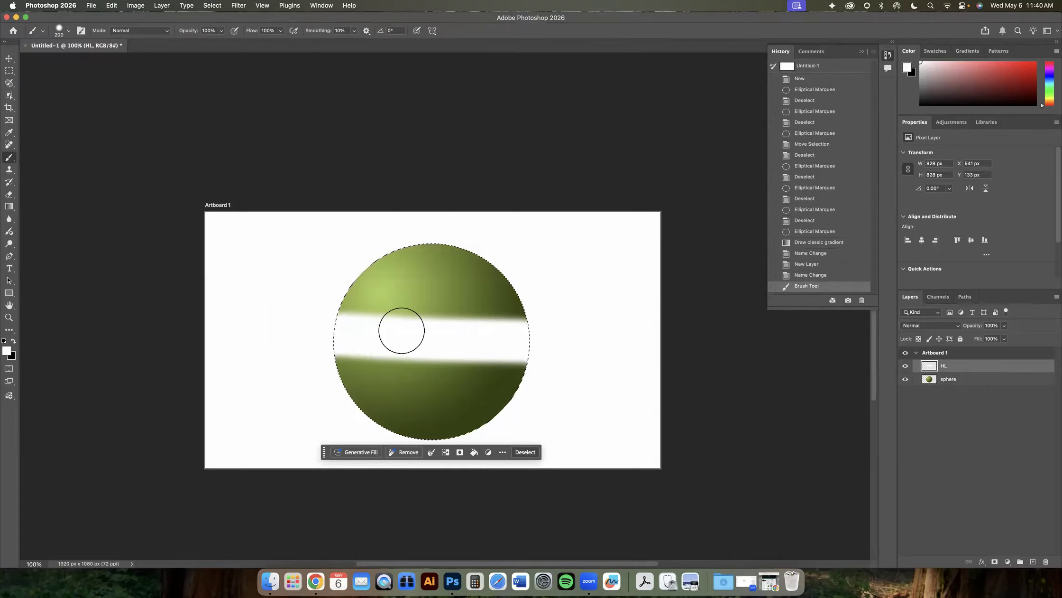
key("super+z")
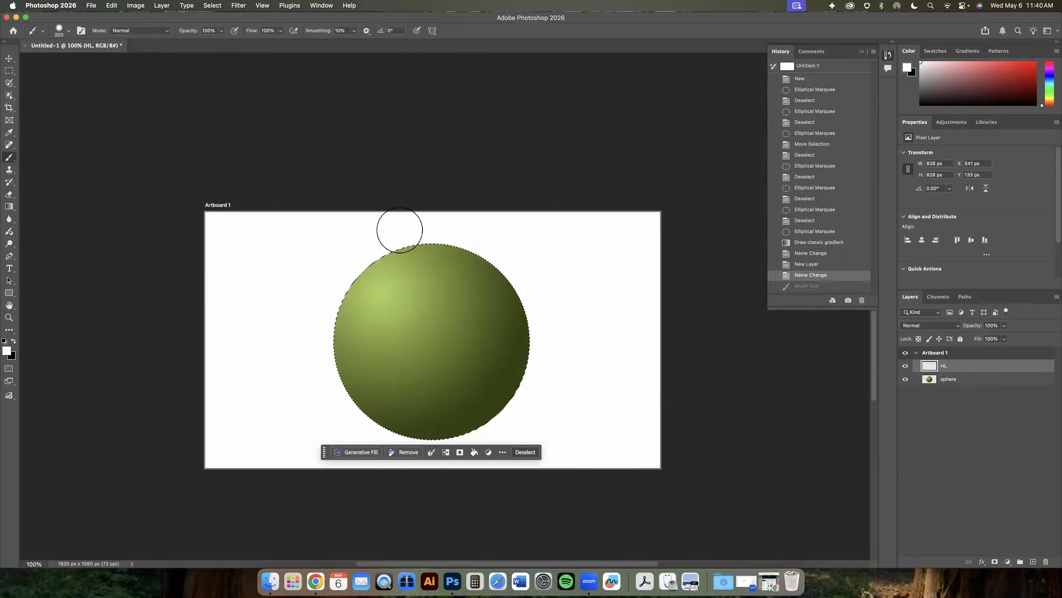
- Set the brush size to 500 px and hardness to 0% for a soft round brush
left_click(68, 31)
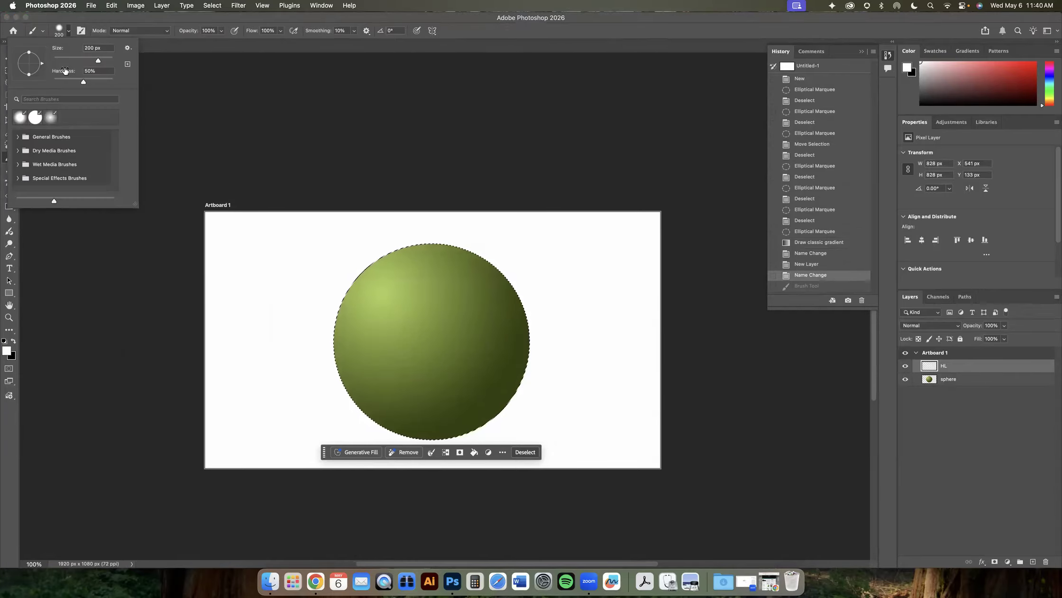
left_click(104, 49)
type("2500")
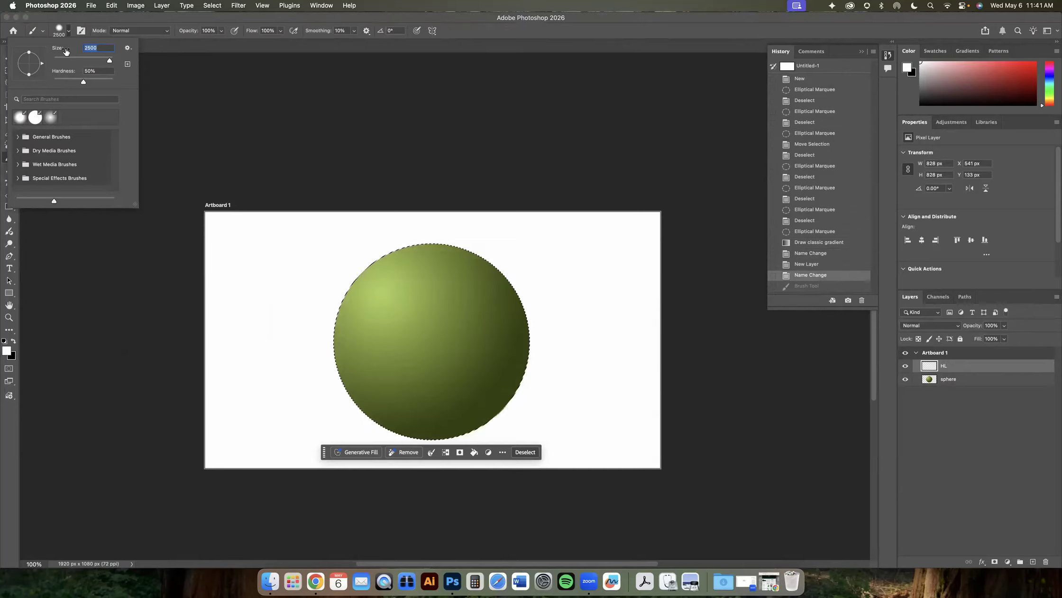
key("BackSpace")
key("BackSpace")
key("BackSpace")
key("BackSpace")
type("500")
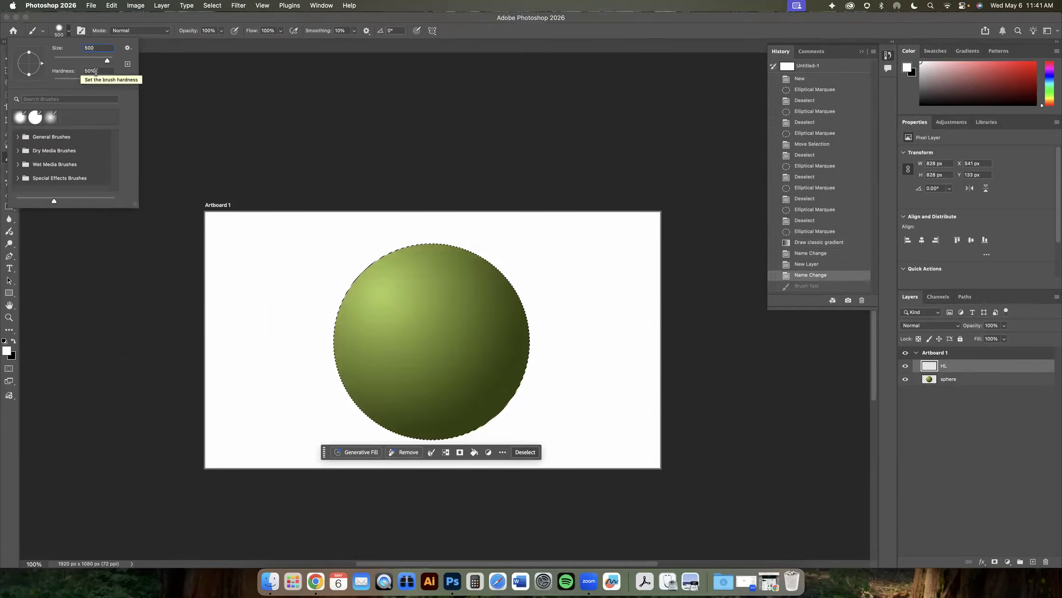
left_click_drag(84, 82, 27, 86)
key("Tab")
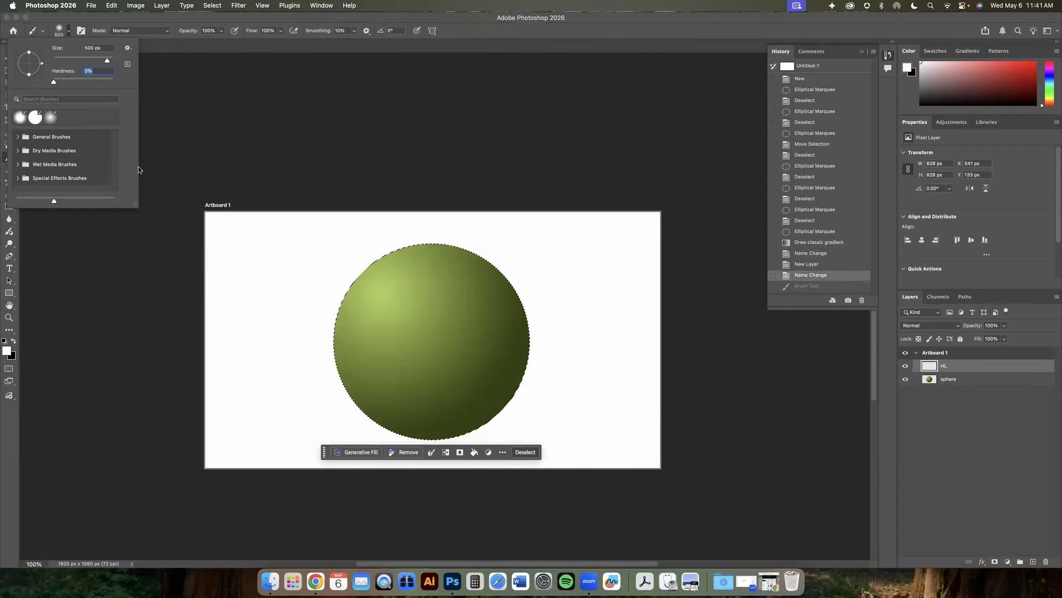
key("Return")
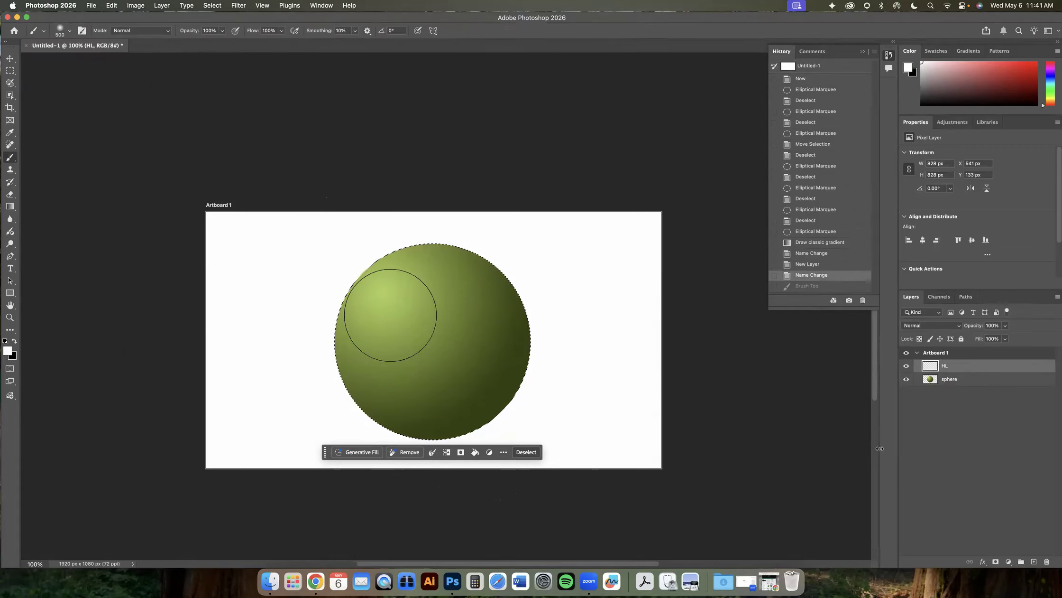
scroll(390, 314, "down", 3)
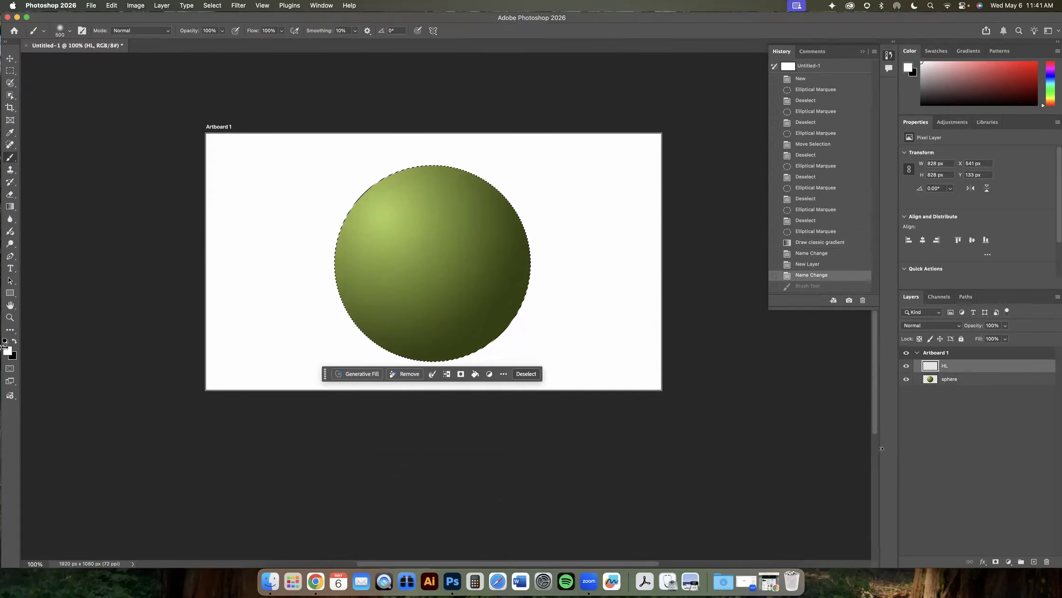
- Switch the foreground to black, dab a dark spot on the sphere's upper left, and undo it
left_click(14, 341)
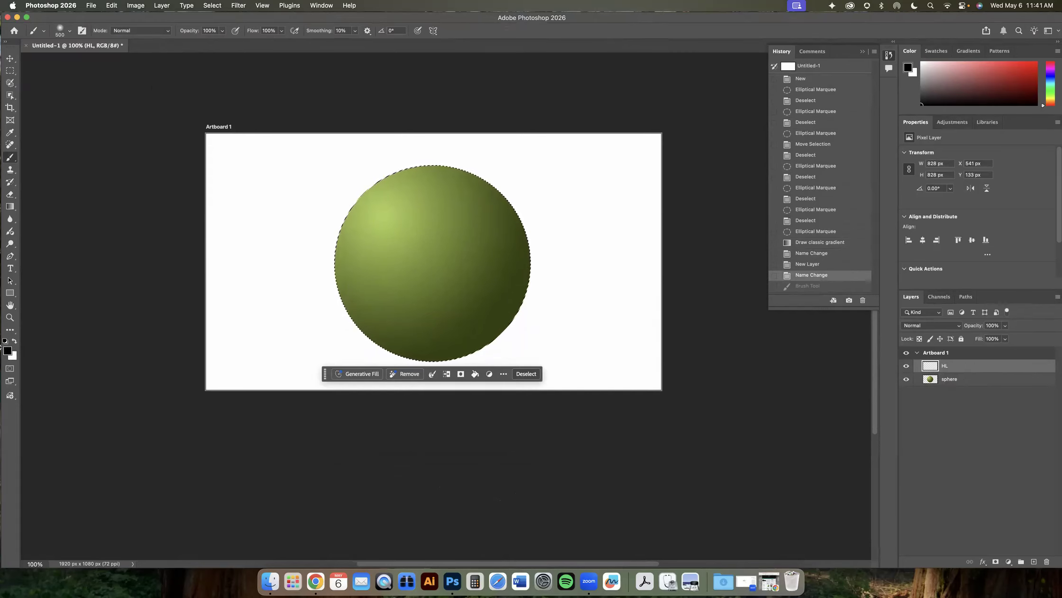
left_click(383, 219)
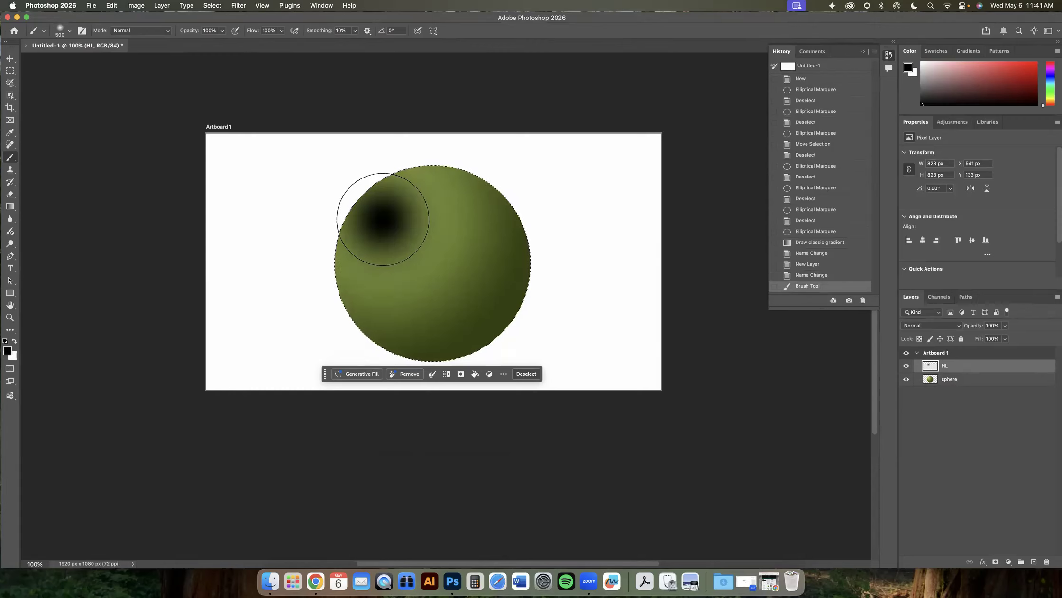
key("v")
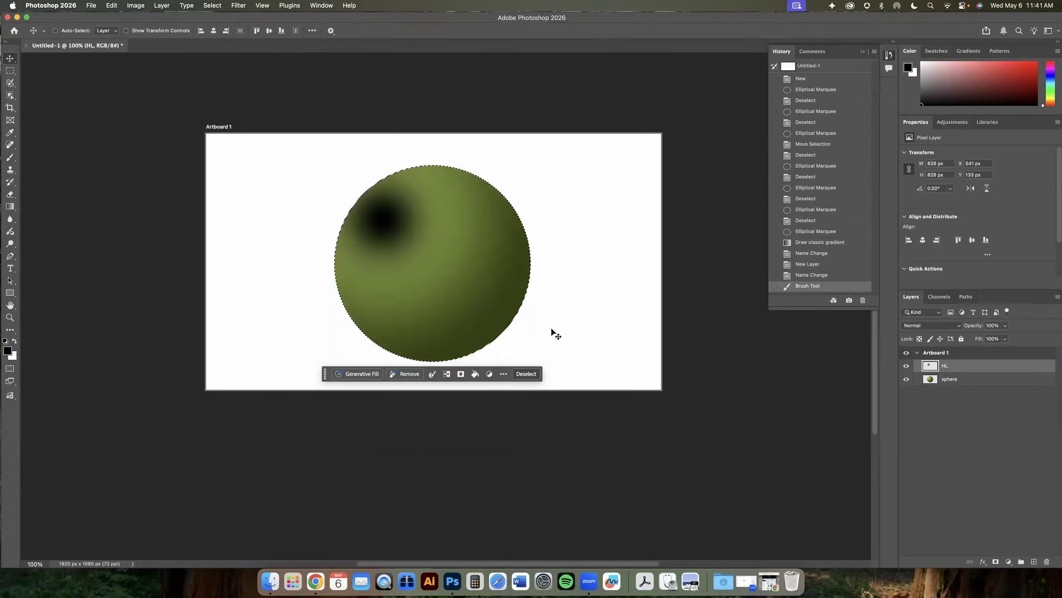
key("super+z")
- Dab a soft white highlight on the sphere's upper-left area of the HL layer with the Brush tool
left_click(15, 341)
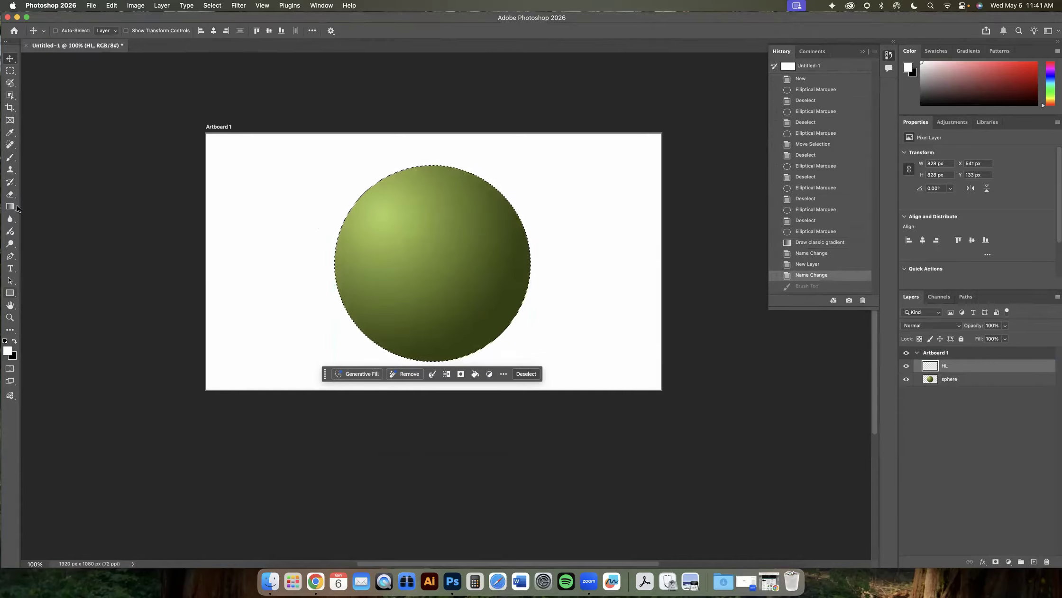
left_click(10, 157)
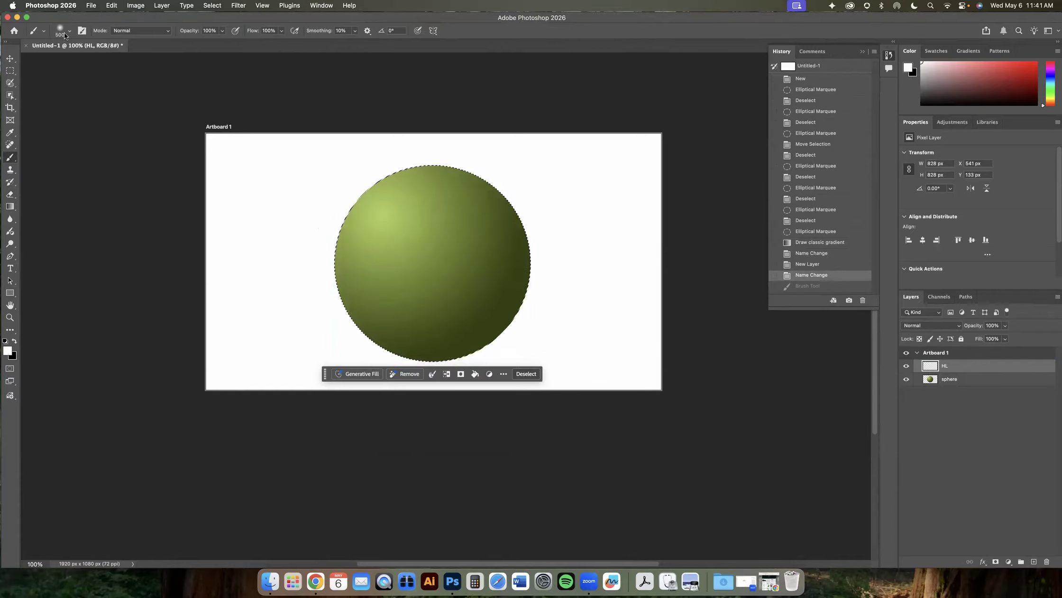
left_click(391, 231)
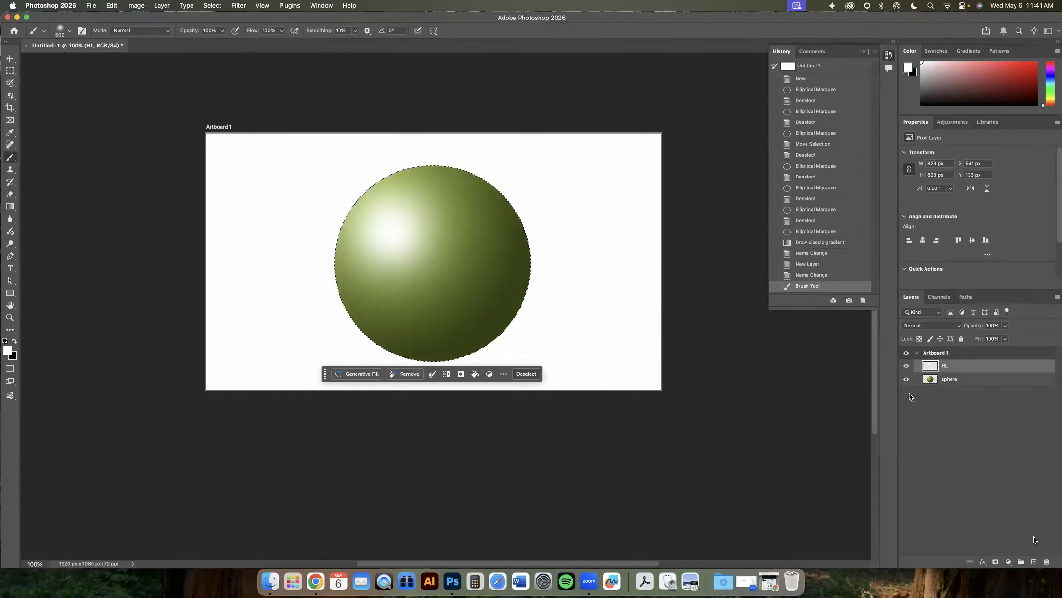
- Add a new layer above HL and set the foreground colour to black
left_click(1035, 562)
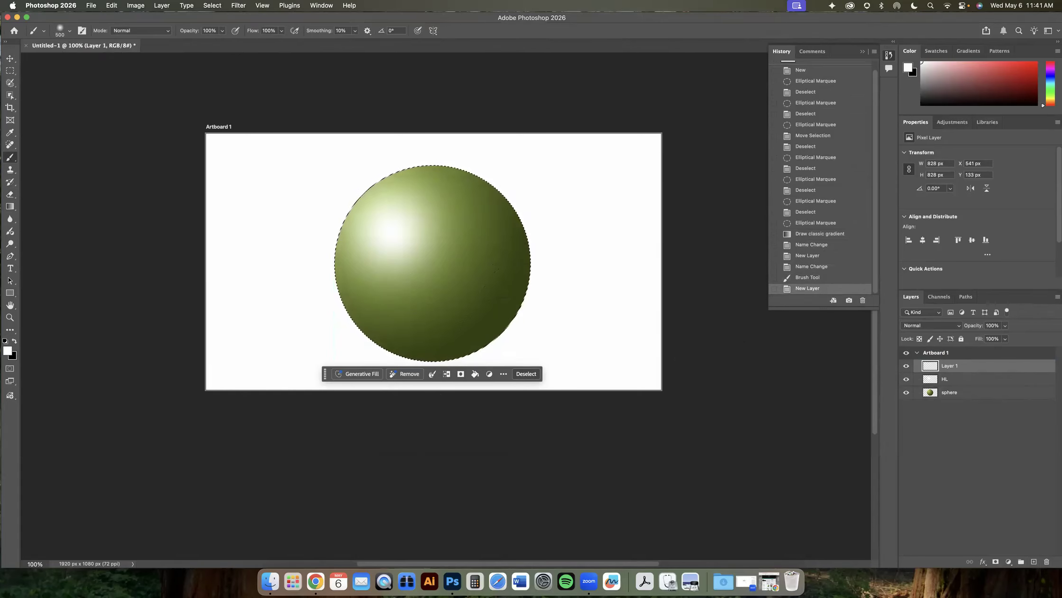
left_click(13, 342)
- Deselect, paint a black test stroke across the sphere's lower right, and undo it
left_click(210, 5)
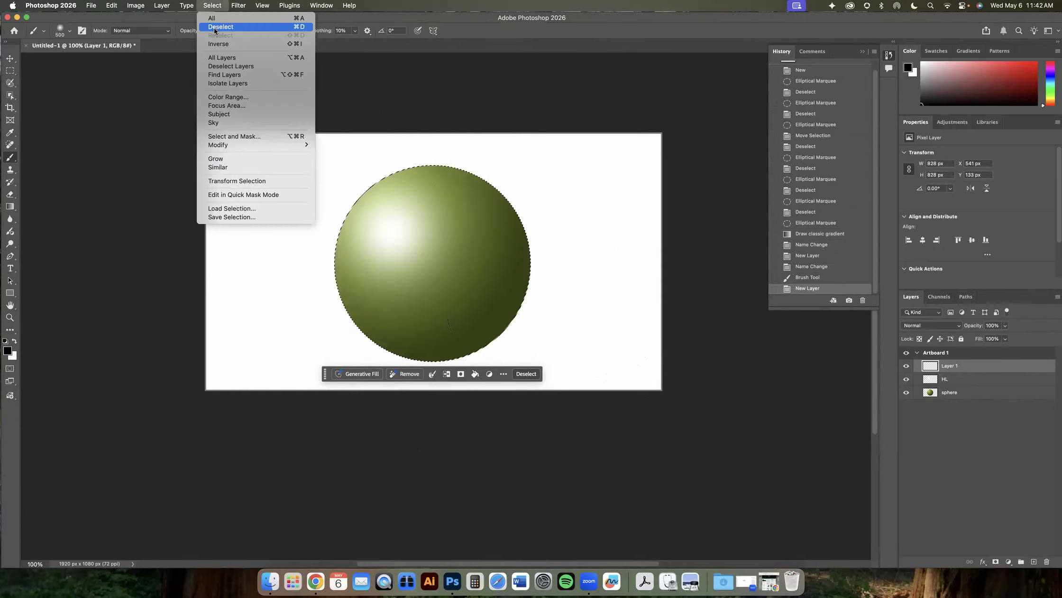
left_click(215, 27)
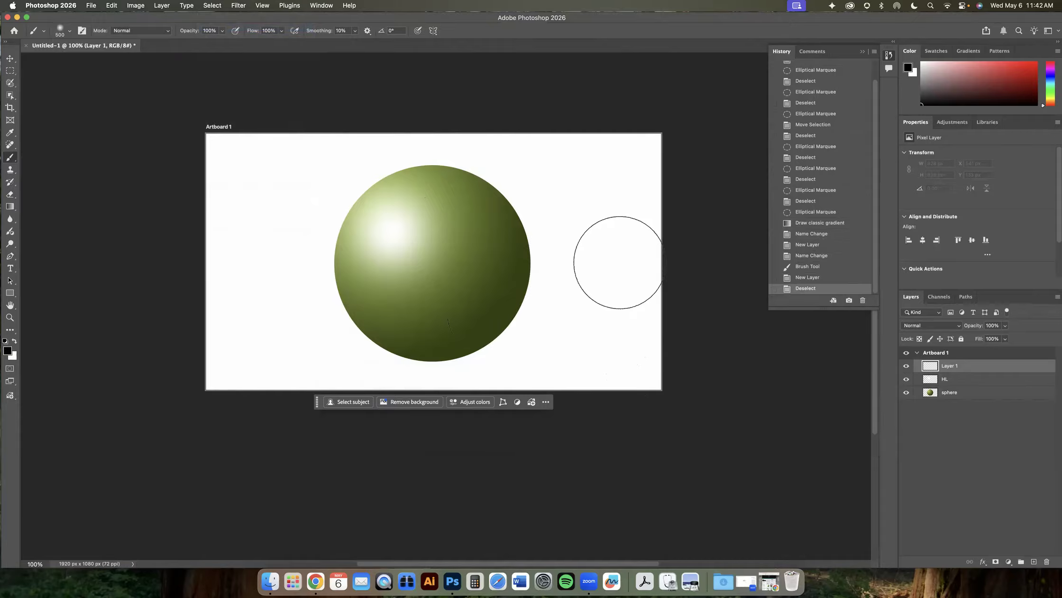
mouse_move(562, 256)
left_mouse_down()
mouse_move(510, 323)
mouse_move(379, 351)
left_mouse_up()
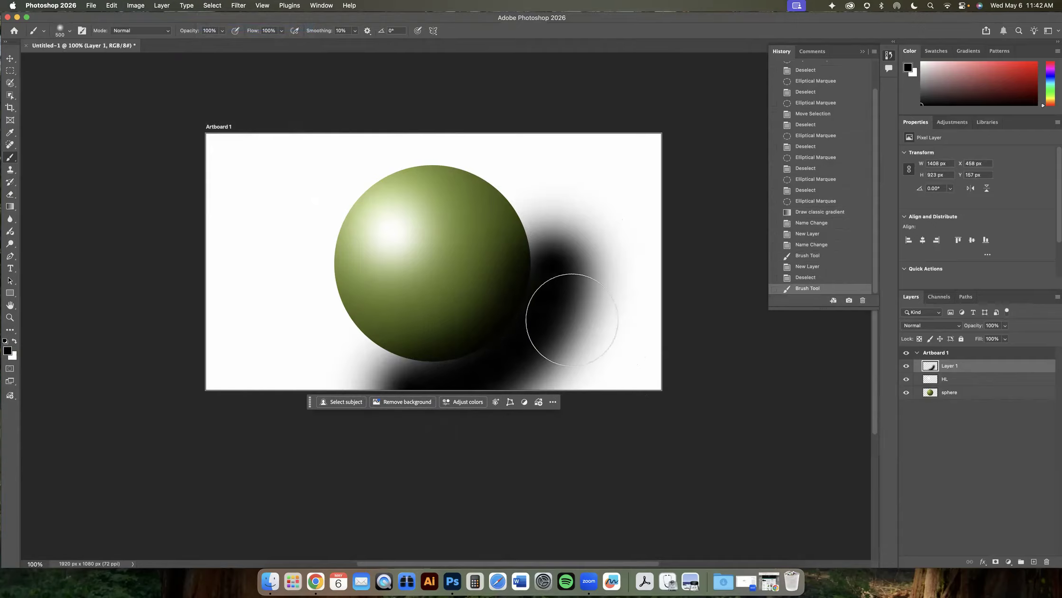
key("super+z")
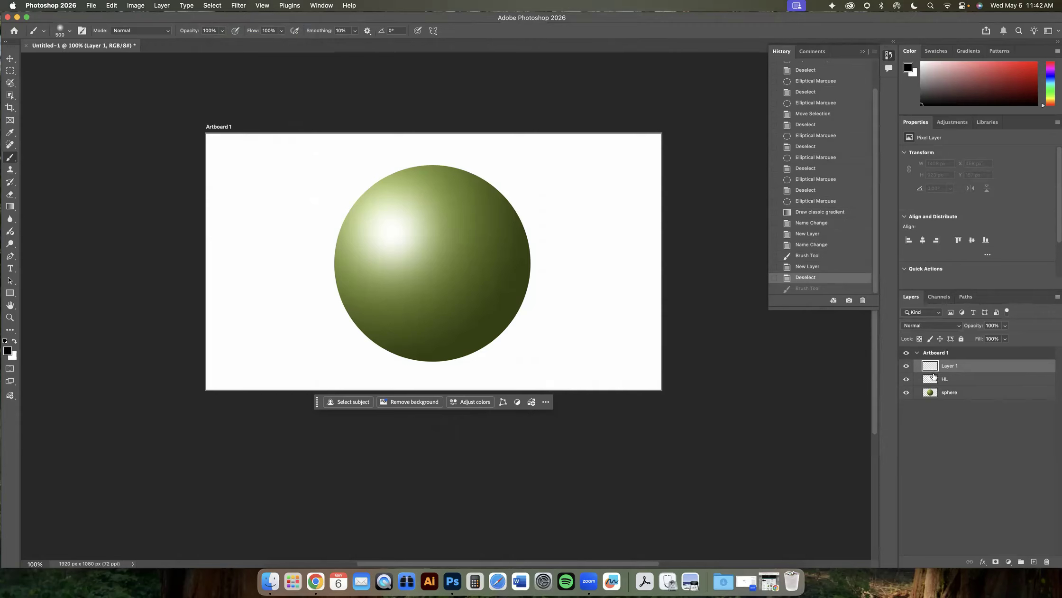
left_click_drag(9, 70, 33, 82)
left_click(33, 79)
left_click_drag(352, 187, 497, 352)
key("z")
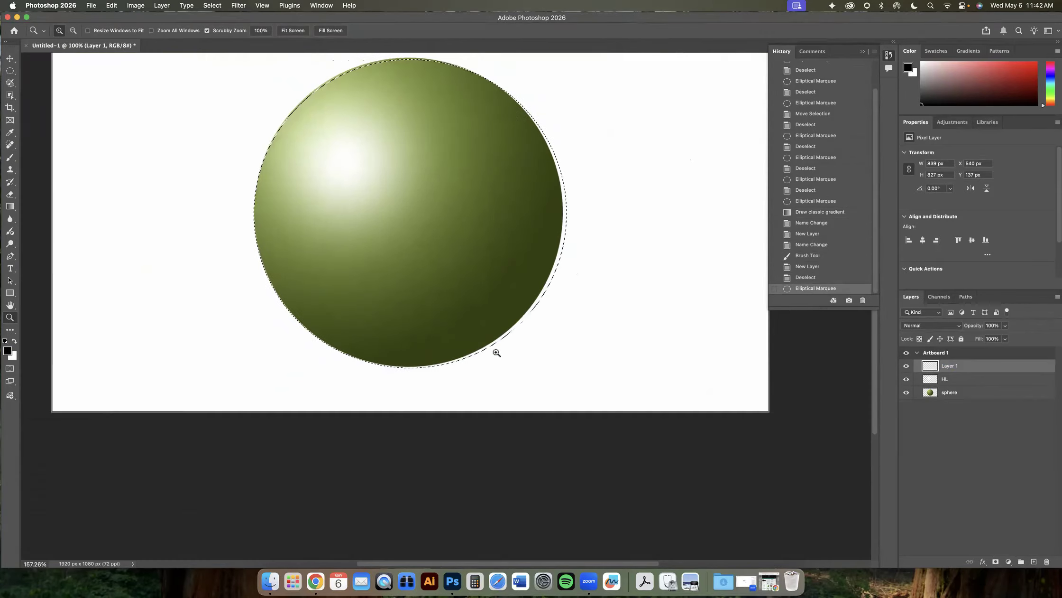
left_click(212, 5)
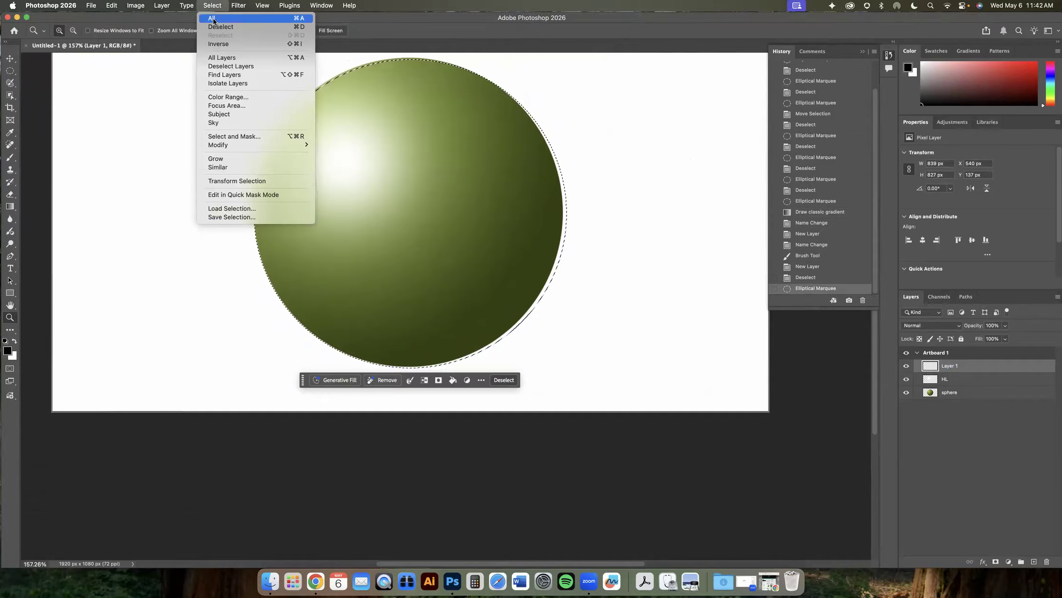
left_click(223, 26)
key("super+minus")
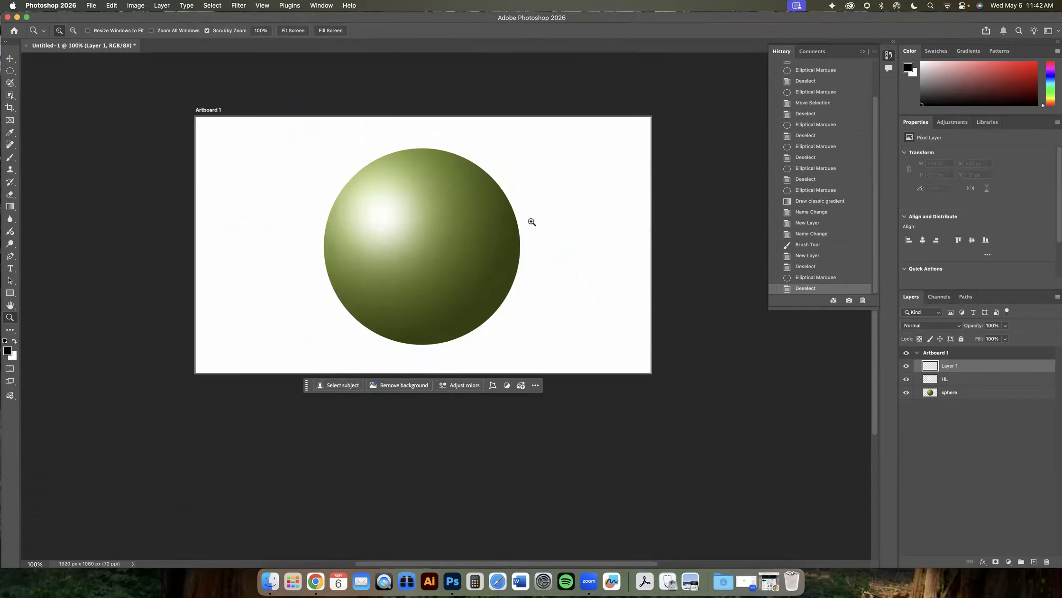
- Load the sphere layer's pixels as a selection
left_click_drag(463, 237, 503, 283)
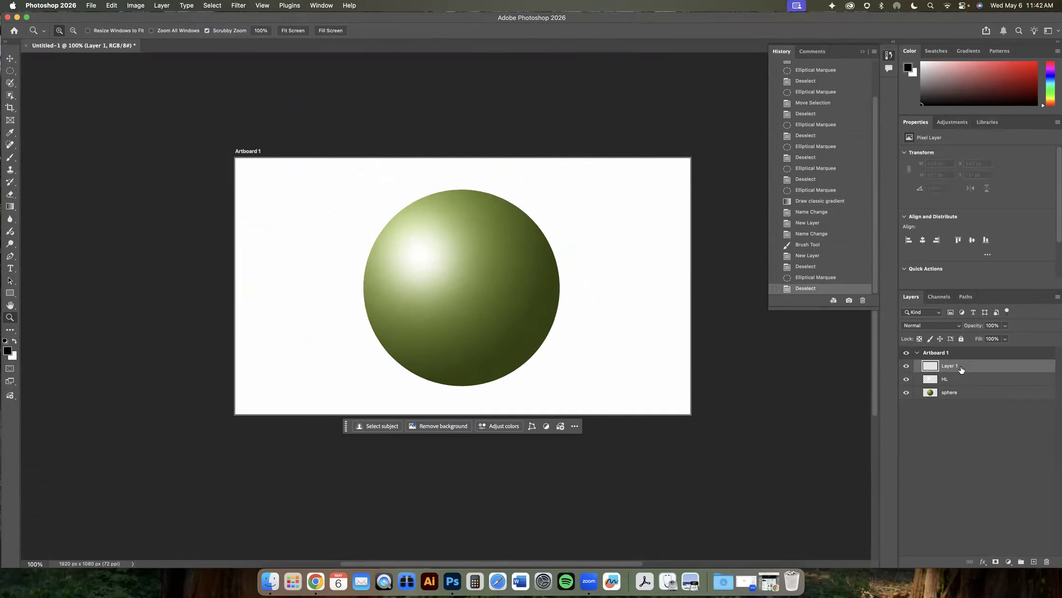
left_click(931, 393, "super")
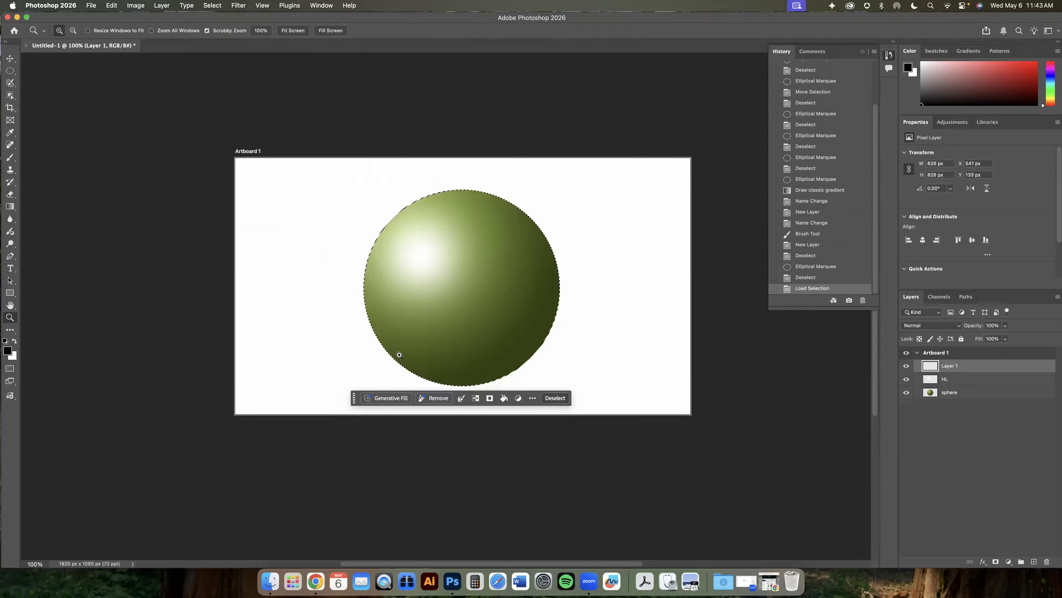
left_click(931, 381, "super")
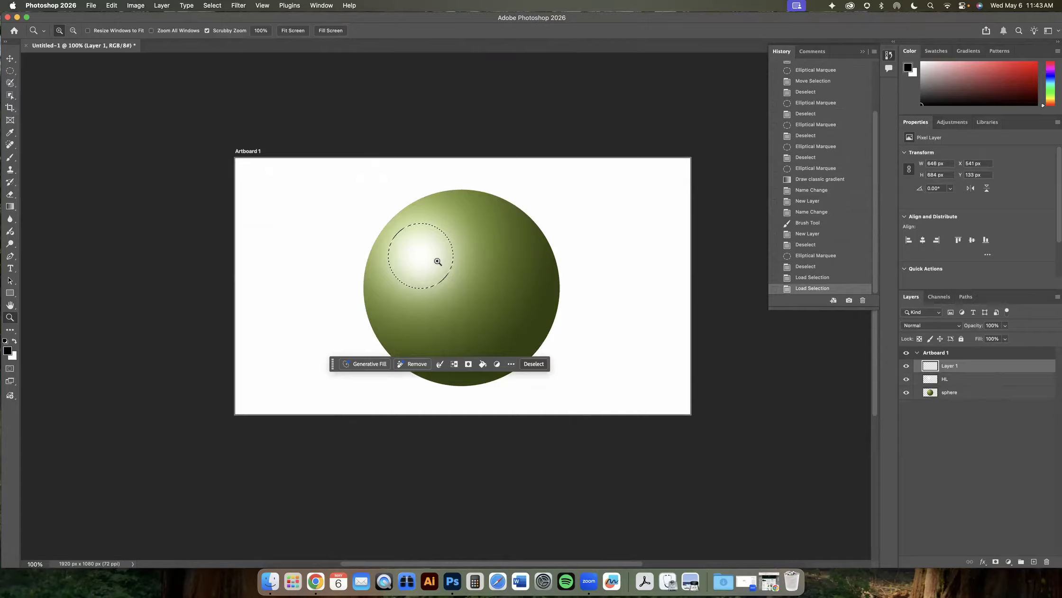
left_click(931, 394, "super")
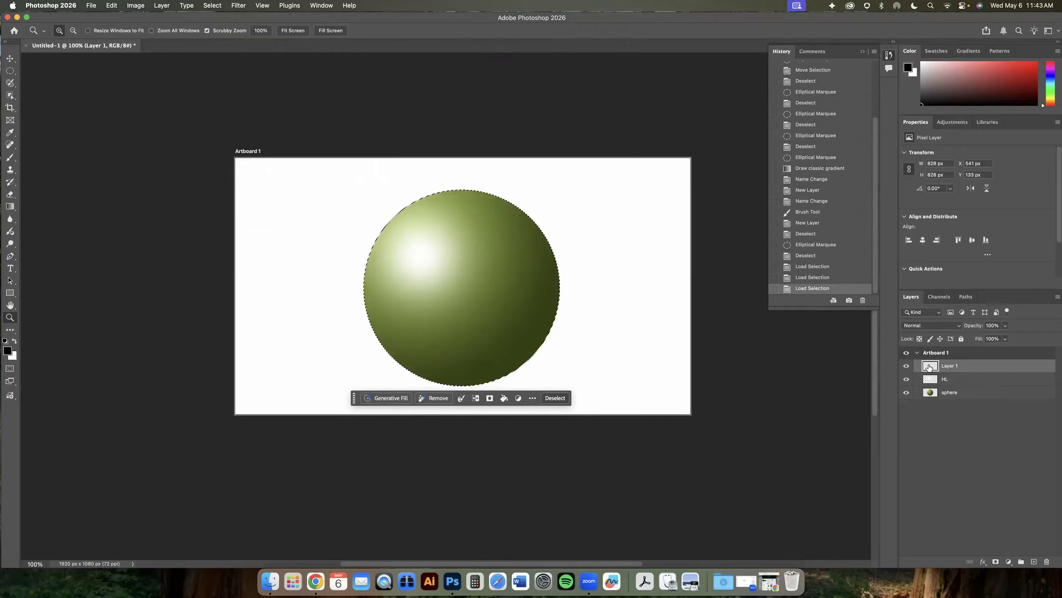
- Brush black soft shading along the sphere's lower right edge on the new layer and set its opacity to 20%
left_click(10, 157)
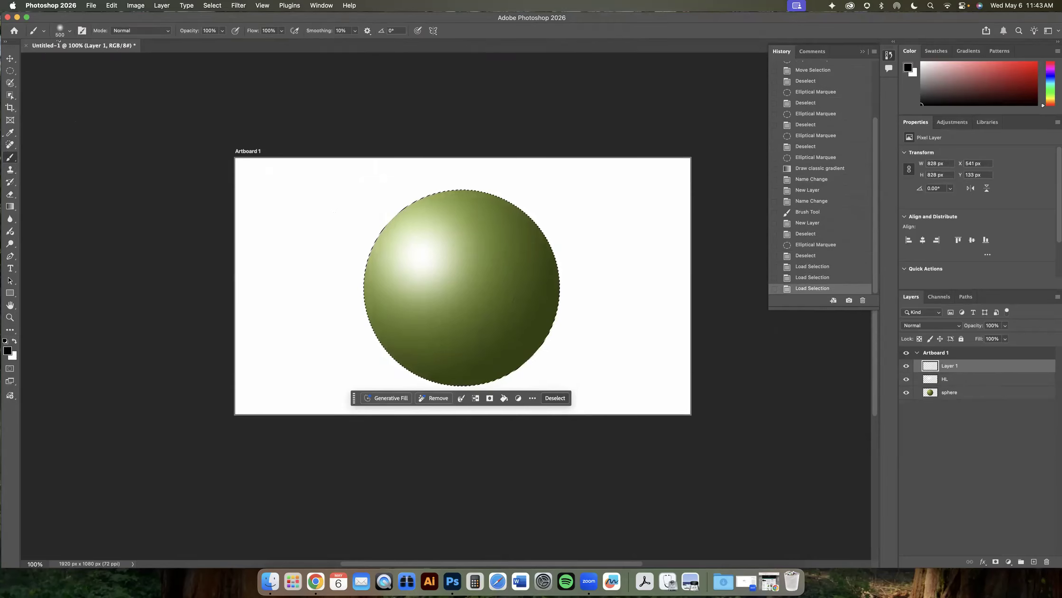
mouse_move(528, 295)
left_mouse_down()
mouse_move(593, 261)
mouse_move(574, 320)
mouse_move(484, 401)
mouse_move(280, 382)
left_mouse_up()
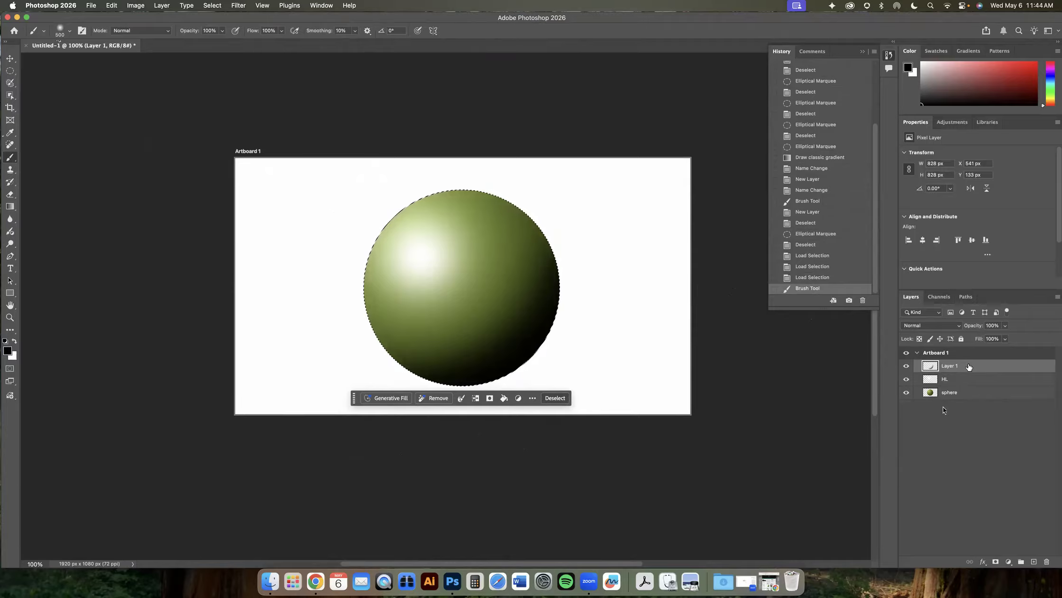
left_click_drag(1005, 337, 1000, 336)
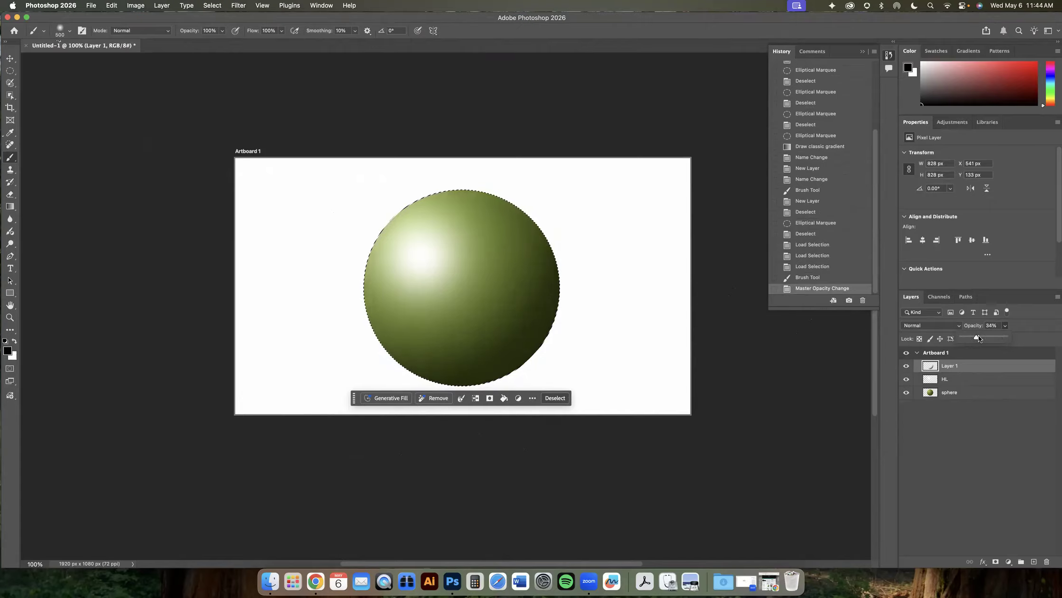
left_click(998, 326)
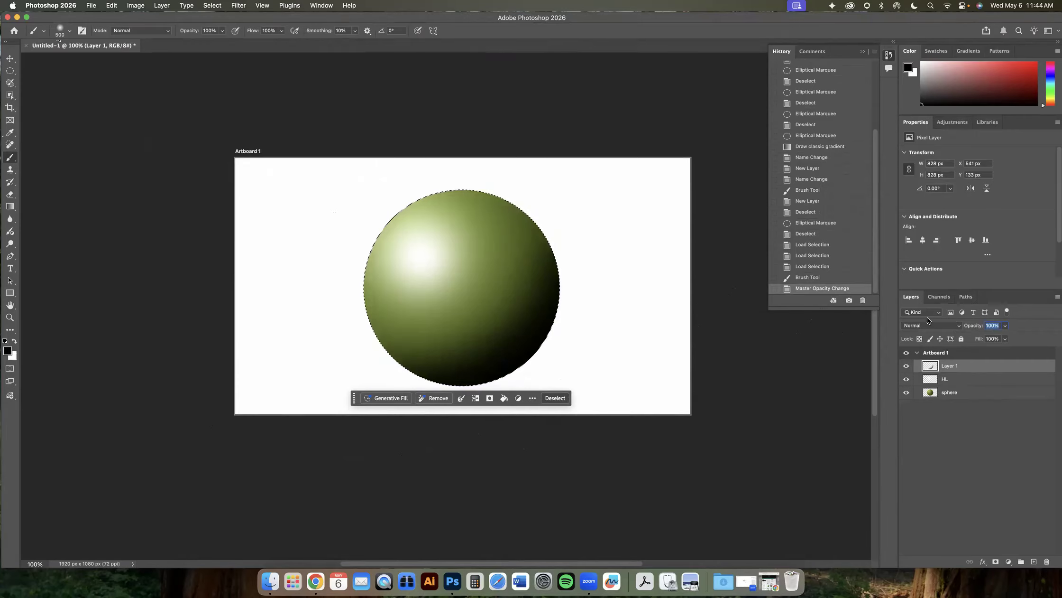
type("20")
- Toggle the HL and sphere layers' visibility to inspect the shading, keeping the new layer at 20% opacity
left_click(908, 367)
left_click(908, 368)
left_click(906, 379)
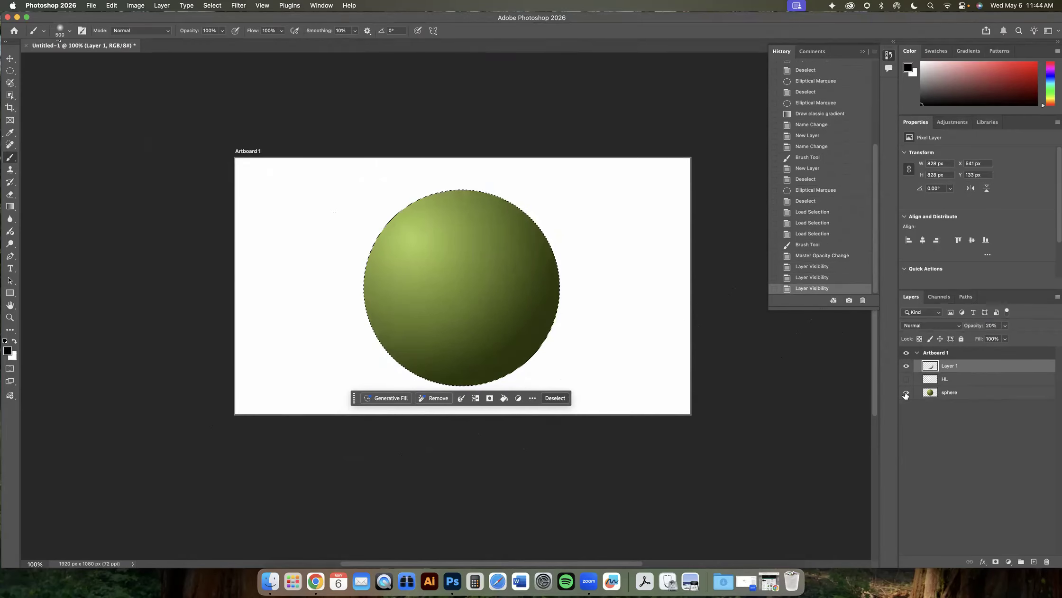
left_click(906, 392)
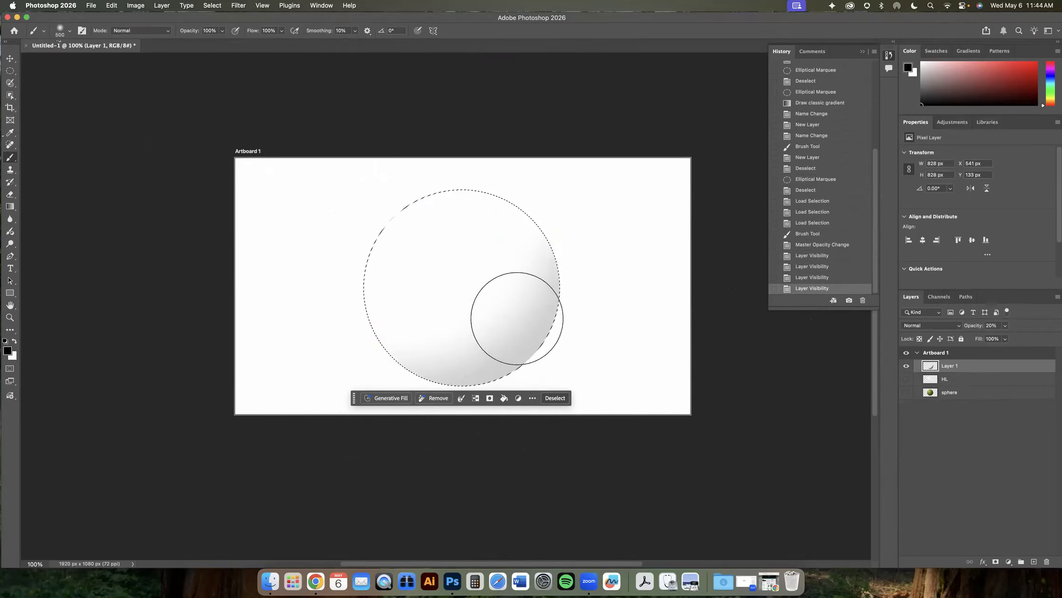
left_click(1005, 325)
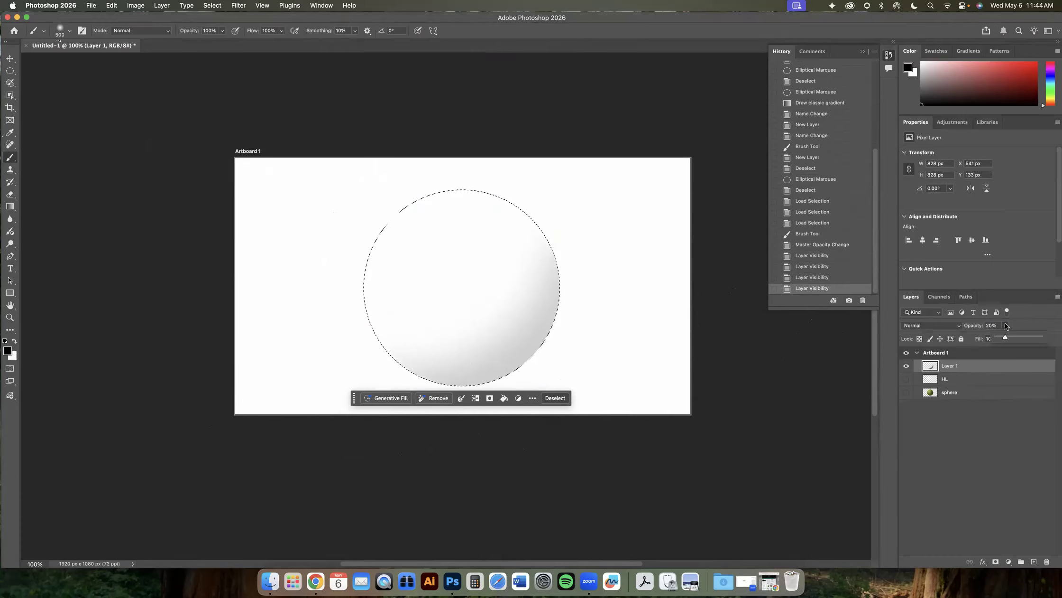
left_click_drag(1004, 338, 1057, 339)
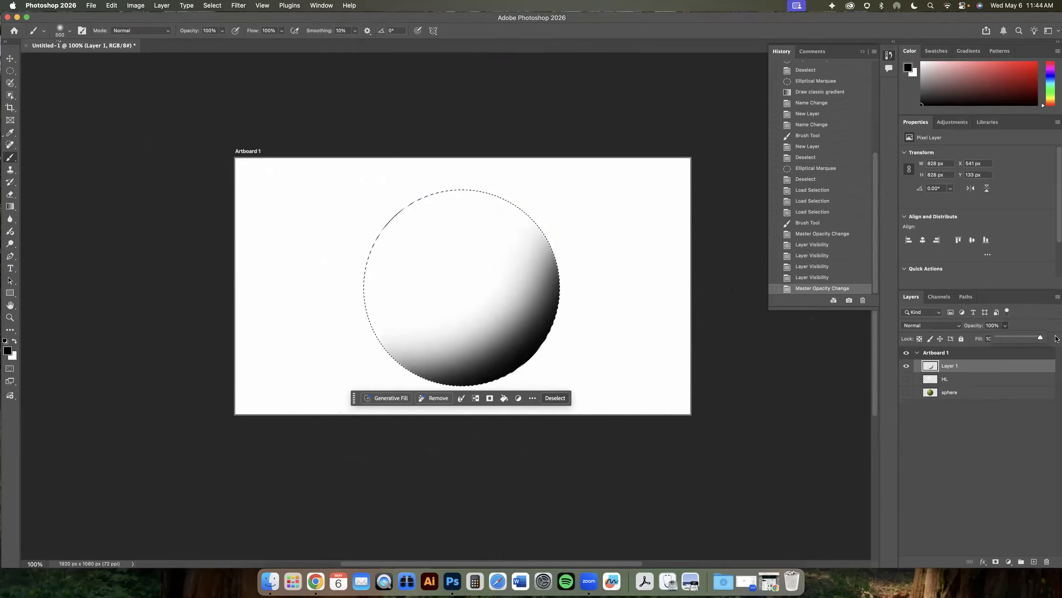
left_click(995, 325)
type("20")
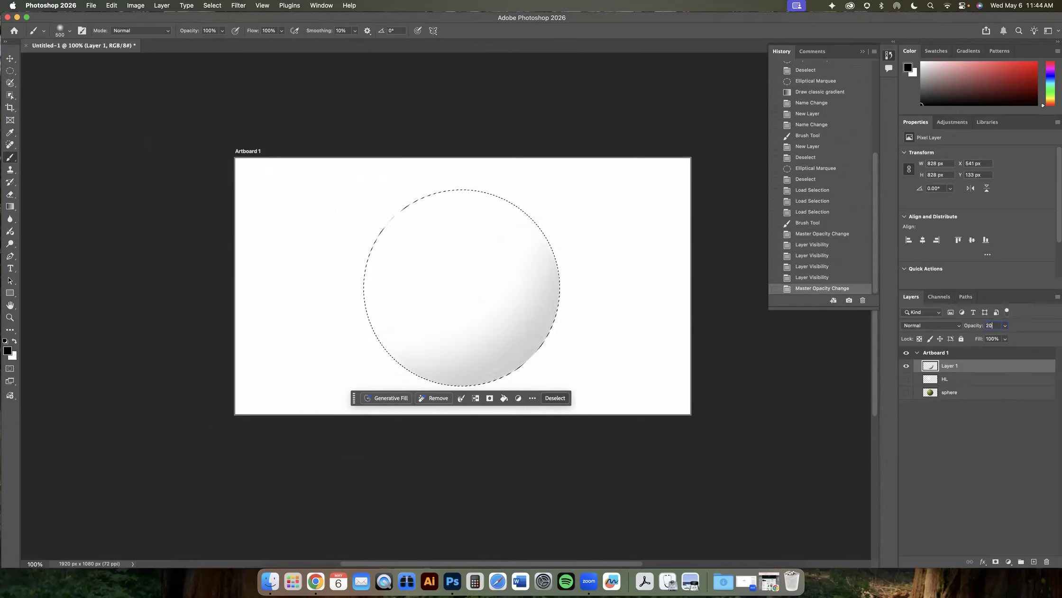
left_click(906, 379)
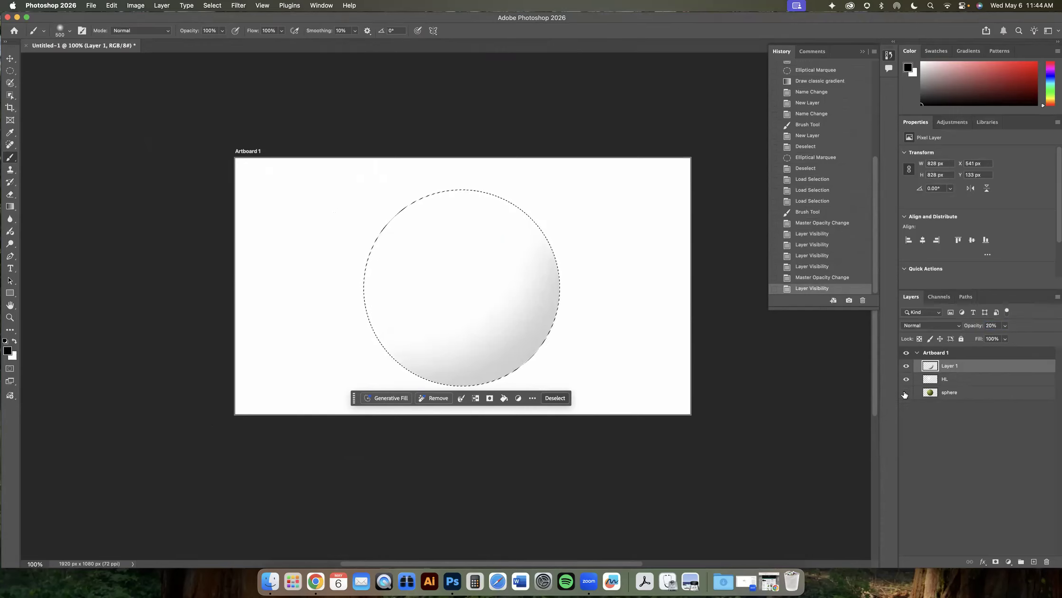
left_click(906, 393)
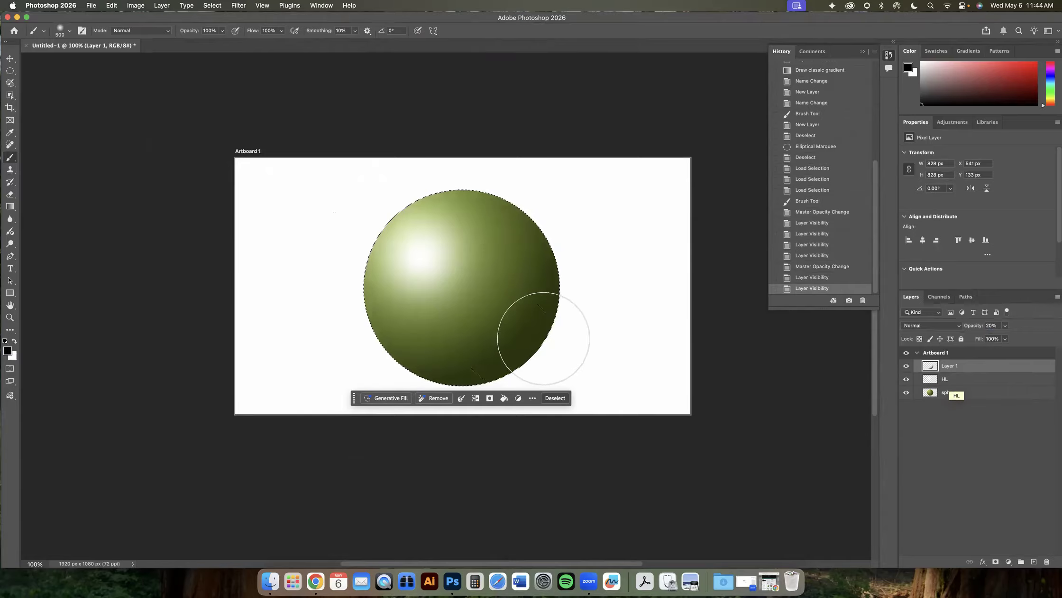
- Rename the new layer to shade
double_click(947, 367)
type("sha")
type("dow")
key("BackSpace")
key("BackSpace")
key("Return")
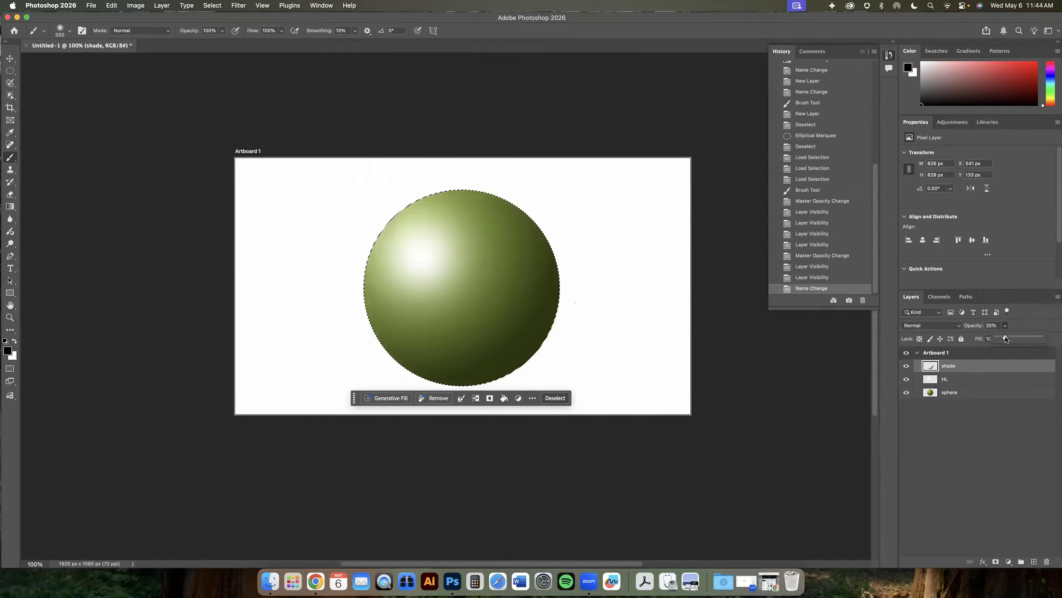
- Duplicate the shade layer and raise the copy's opacity to about 50%
left_click(1015, 327)
left_click_drag(1001, 367, 1032, 558)
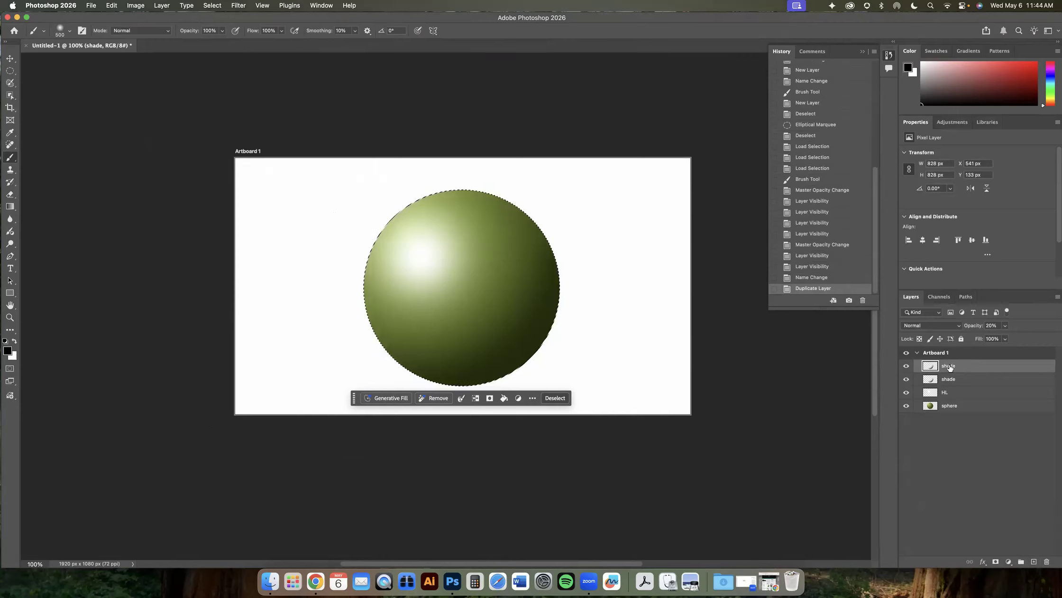
left_click(906, 367)
left_click(905, 367)
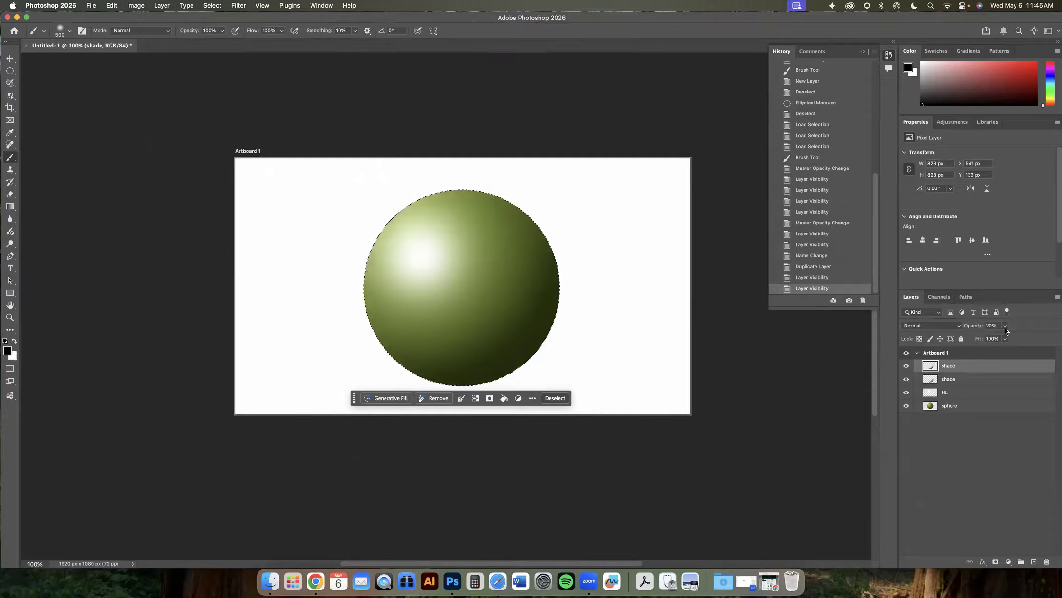
left_click_drag(1003, 335, 1021, 339)
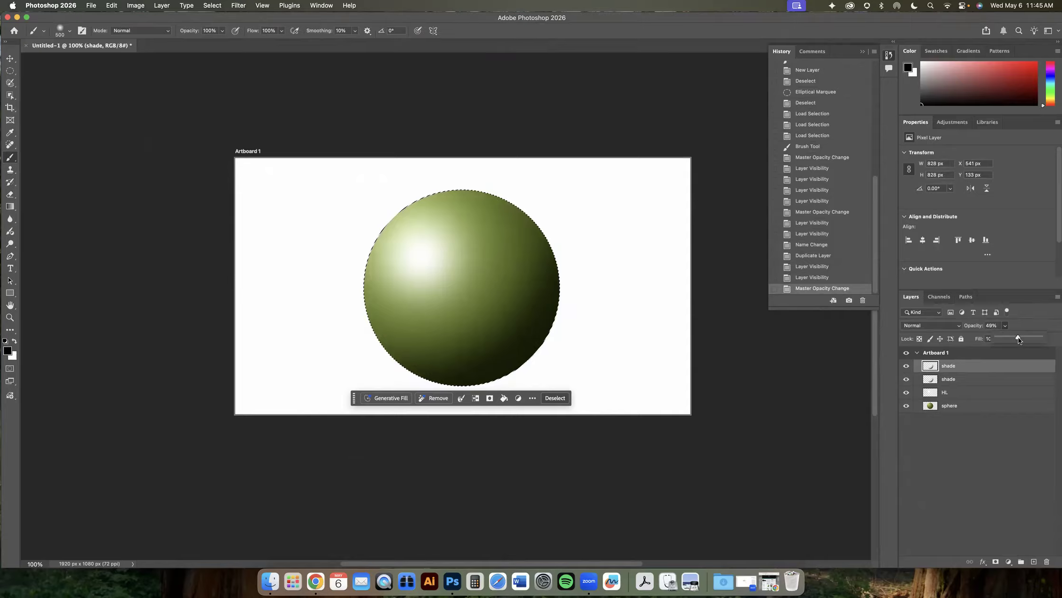
left_click_drag(1018, 336, 1019, 336)
- Toggle the shade, HL and sphere layers' visibility to compare the shading
left_click(959, 380)
left_click(955, 368)
left_click_drag(906, 379, 907, 399)
left_click(907, 405)
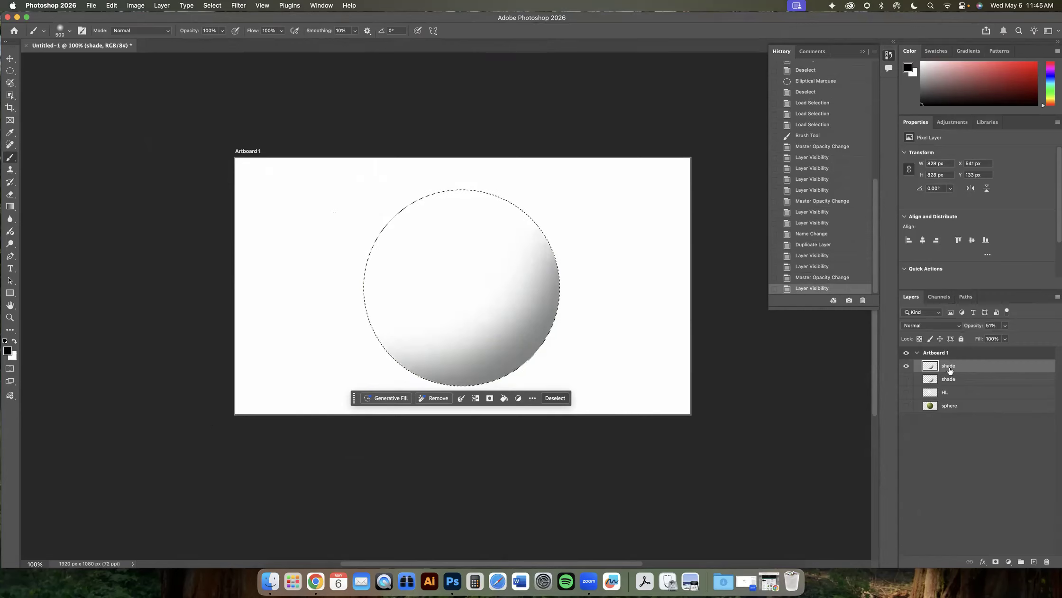
left_click(906, 366)
left_click(907, 378)
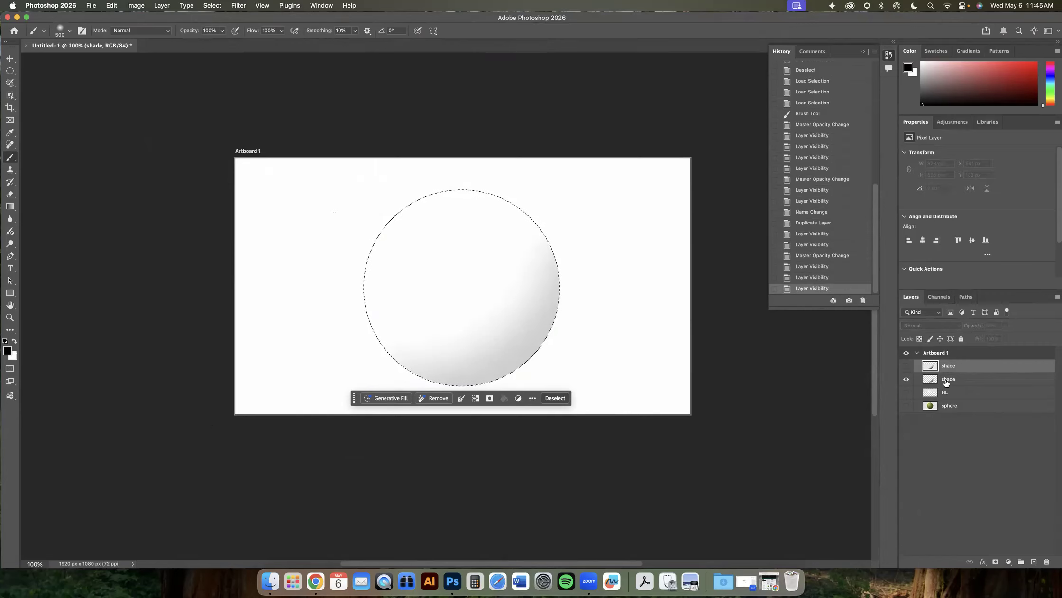
left_click(907, 379)
left_click(906, 366)
left_click(907, 378)
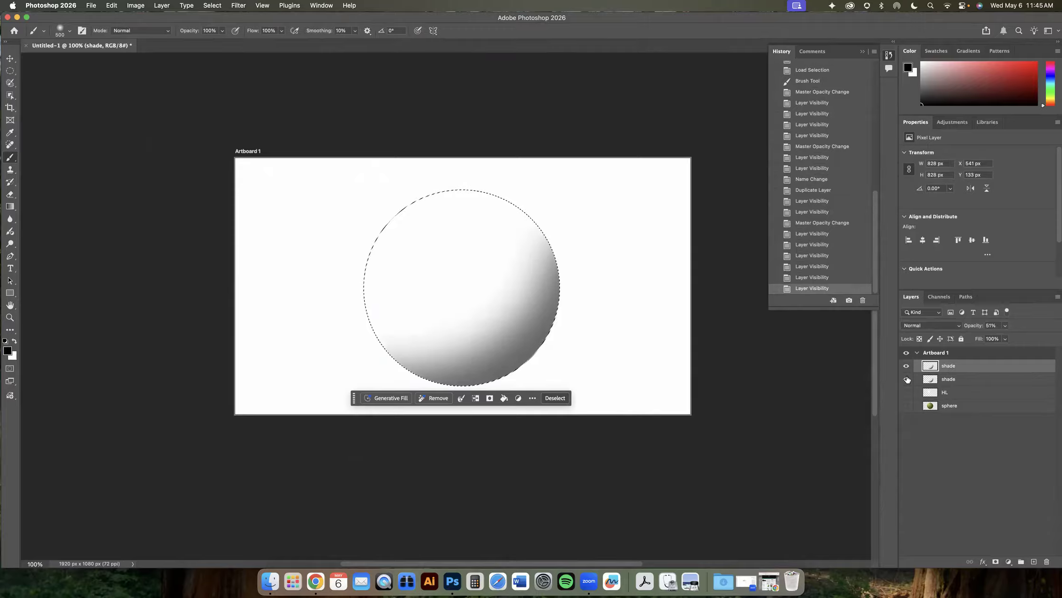
left_click(907, 378)
left_click(907, 378)
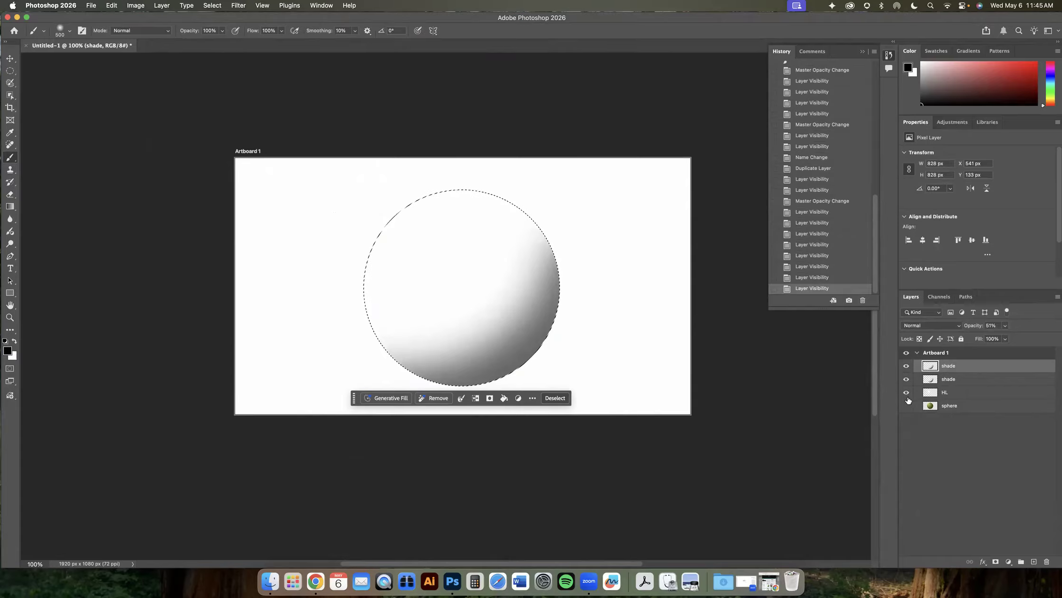
left_click(906, 392)
left_click(906, 405)
- Reorder the shade layers and delete the duplicate
mouse_move(1008, 370)
left_mouse_down()
mouse_move(1045, 555)
mouse_move(1035, 536)
left_mouse_up()
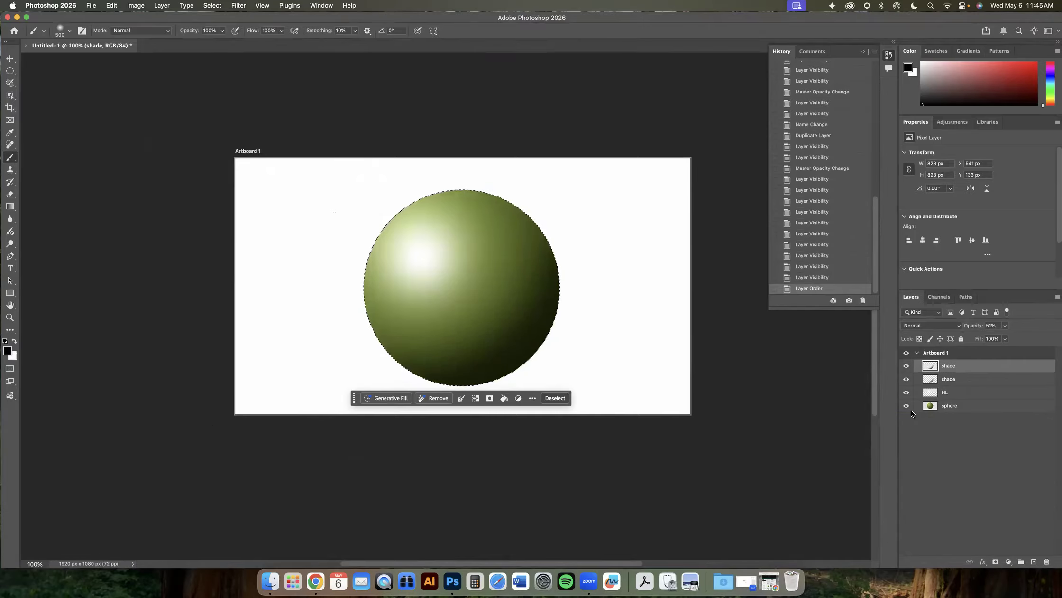
left_click_drag(954, 372, 1047, 561)
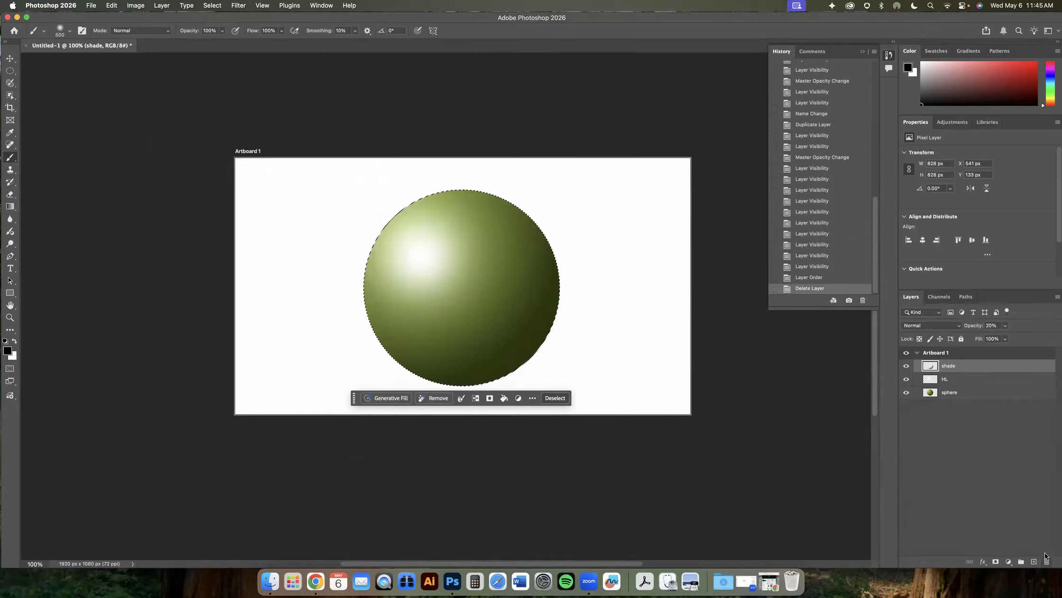
- Toggle the shade layer's visibility to compare the sphere with and without it
left_click(906, 367)
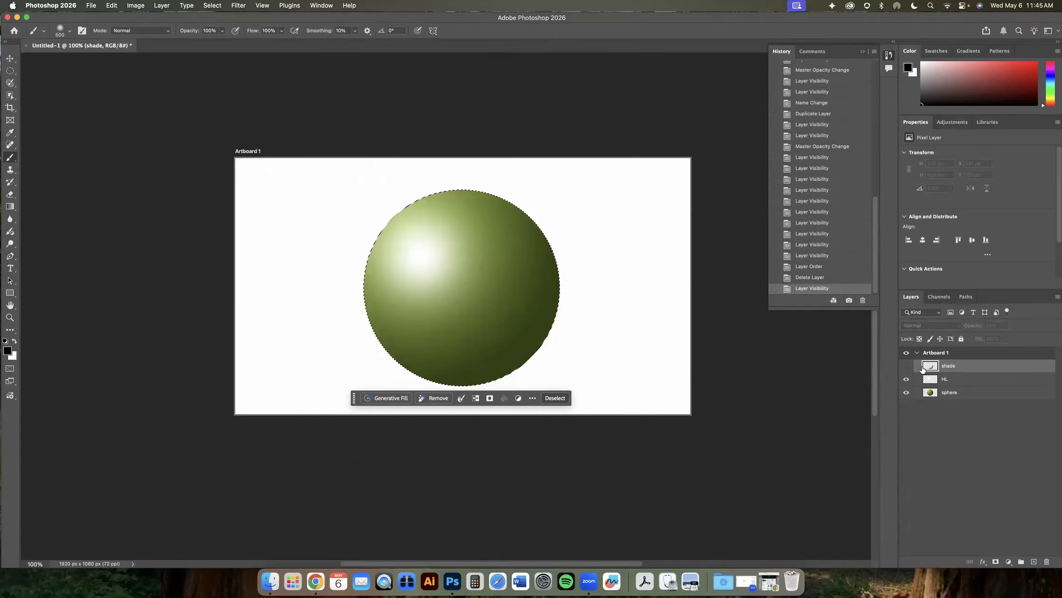
left_click(906, 367)
left_click(906, 368)
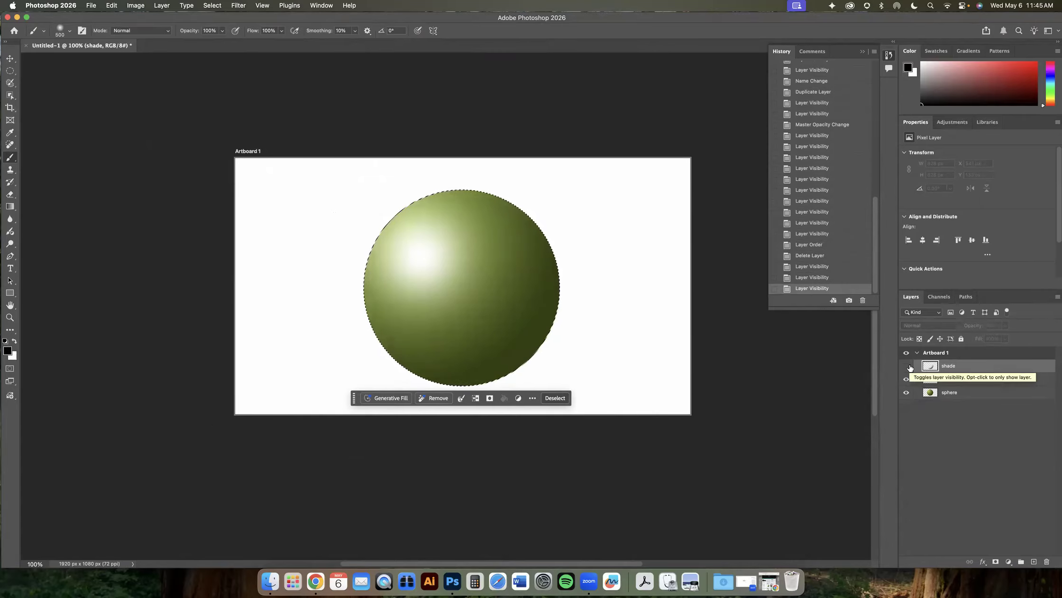
- Add a new layer and name it "20% brush"
left_click(1033, 562)
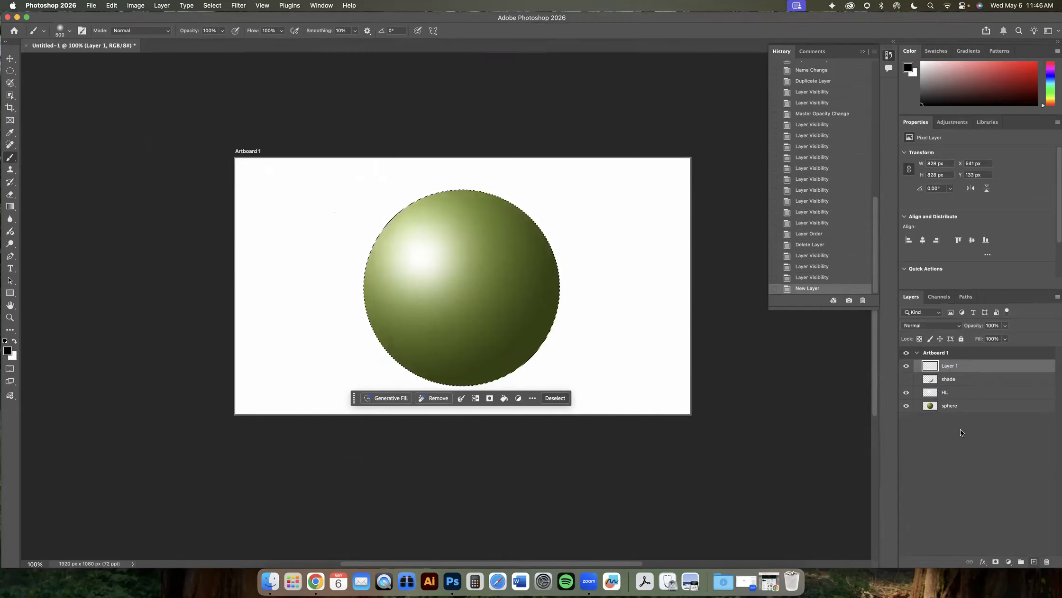
double_click(949, 366)
type("0")
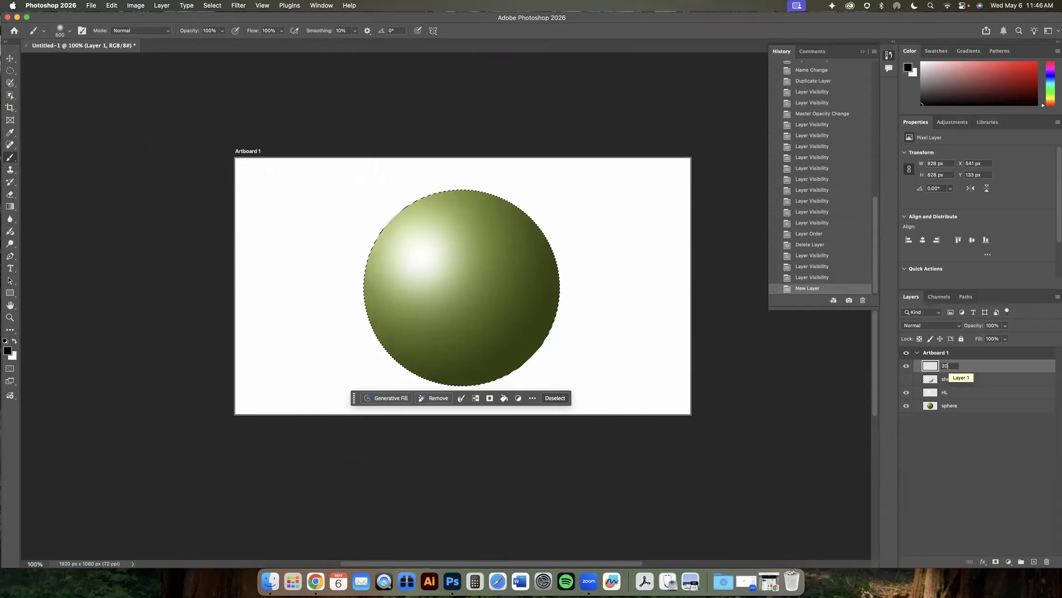
type("% brush")
key("Return")
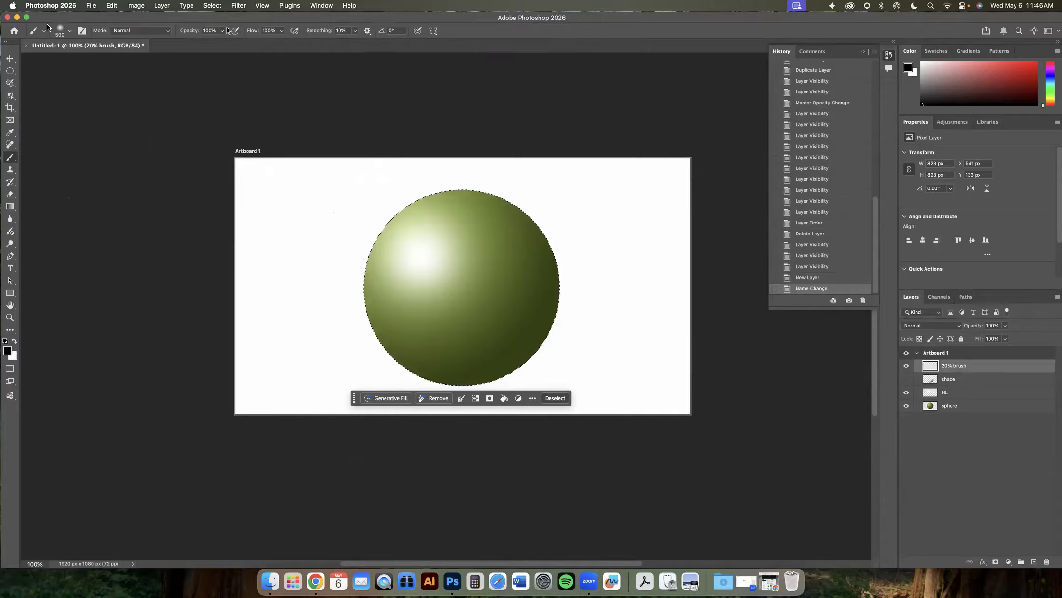
left_click(69, 31)
left_click(62, 23)
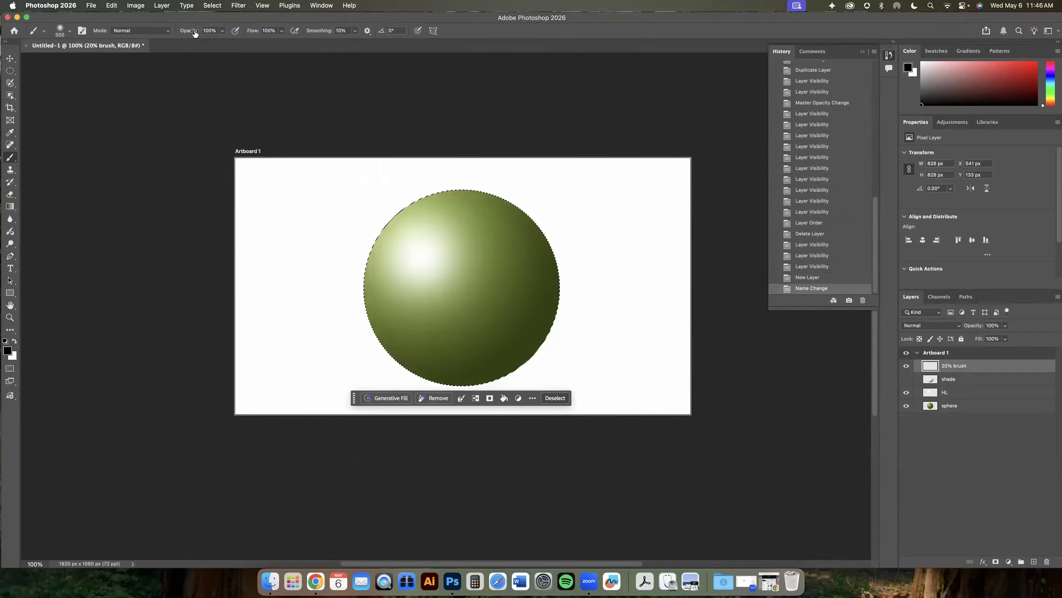
left_click(165, 32)
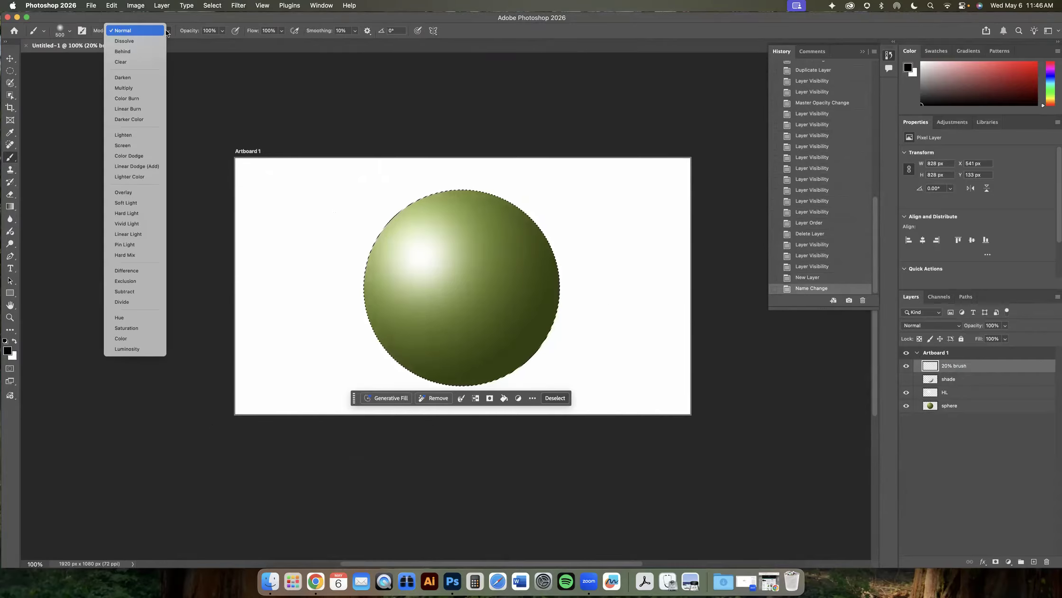
left_click(169, 32)
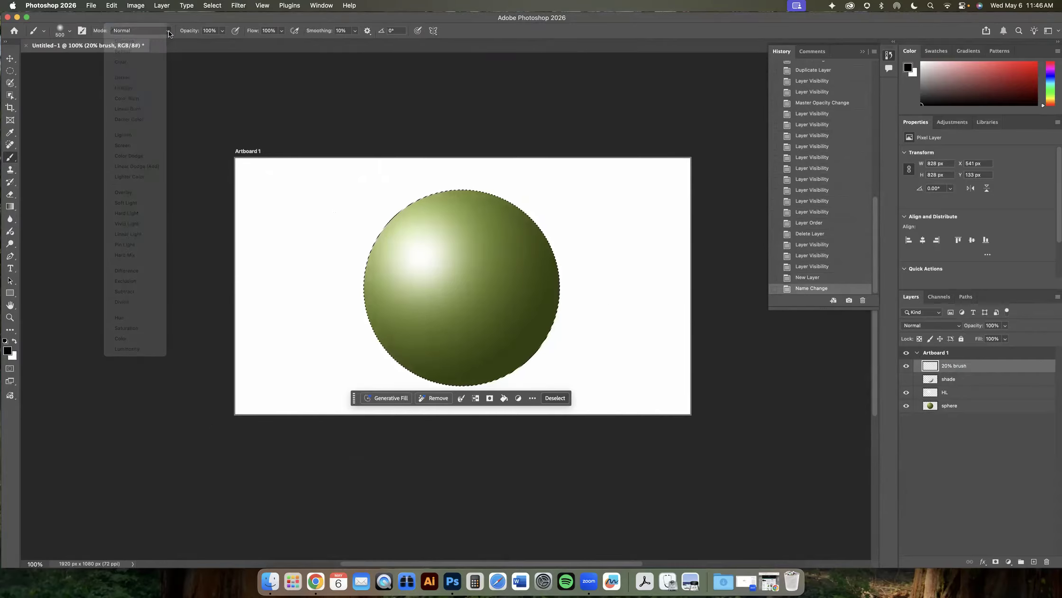
left_click(222, 31)
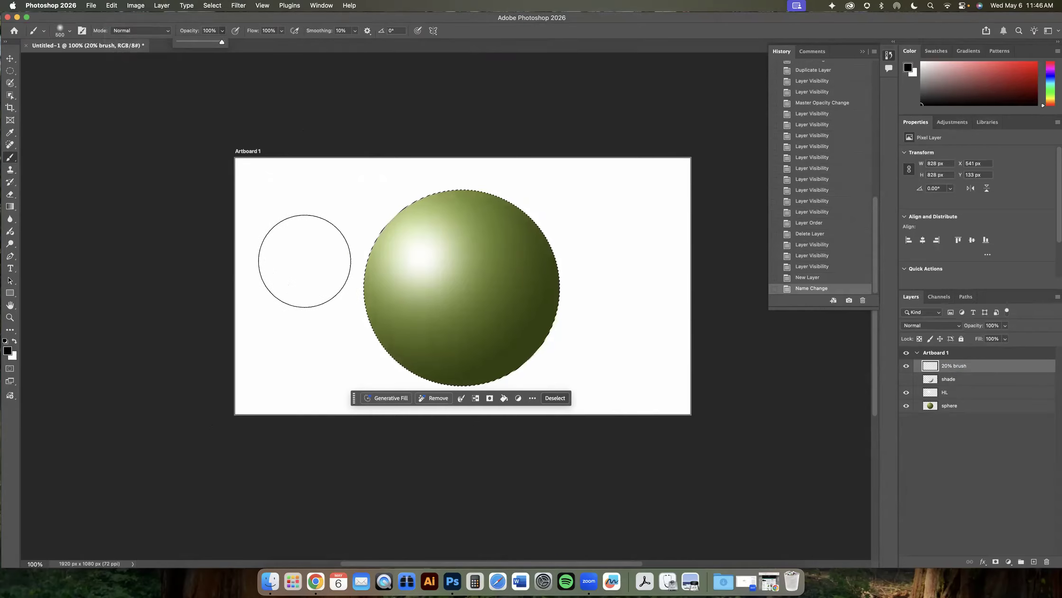
left_click_drag(281, 264, 605, 261)
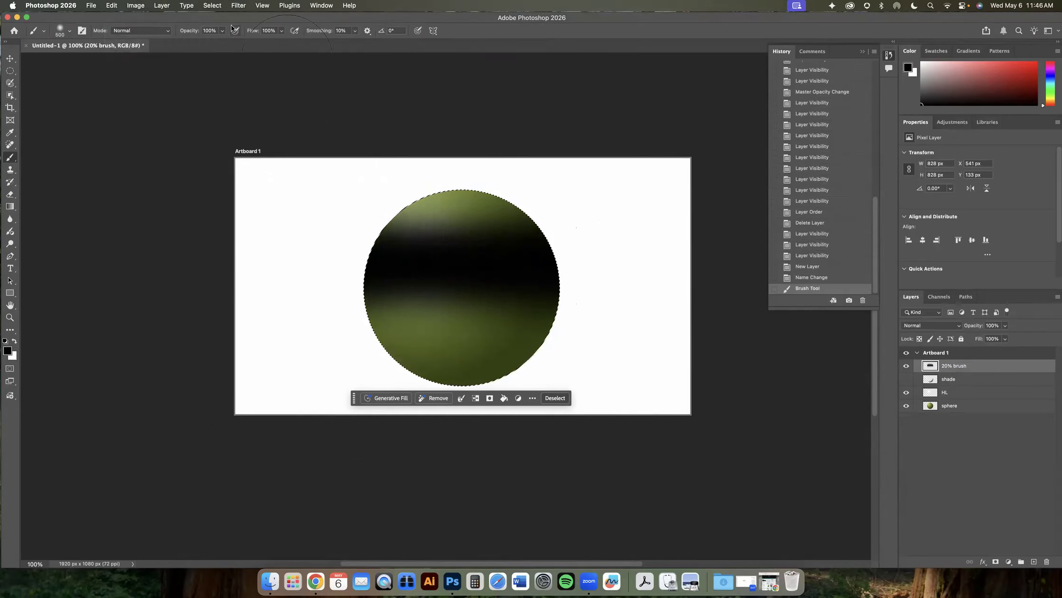
scroll(221, 31, "right", 1)
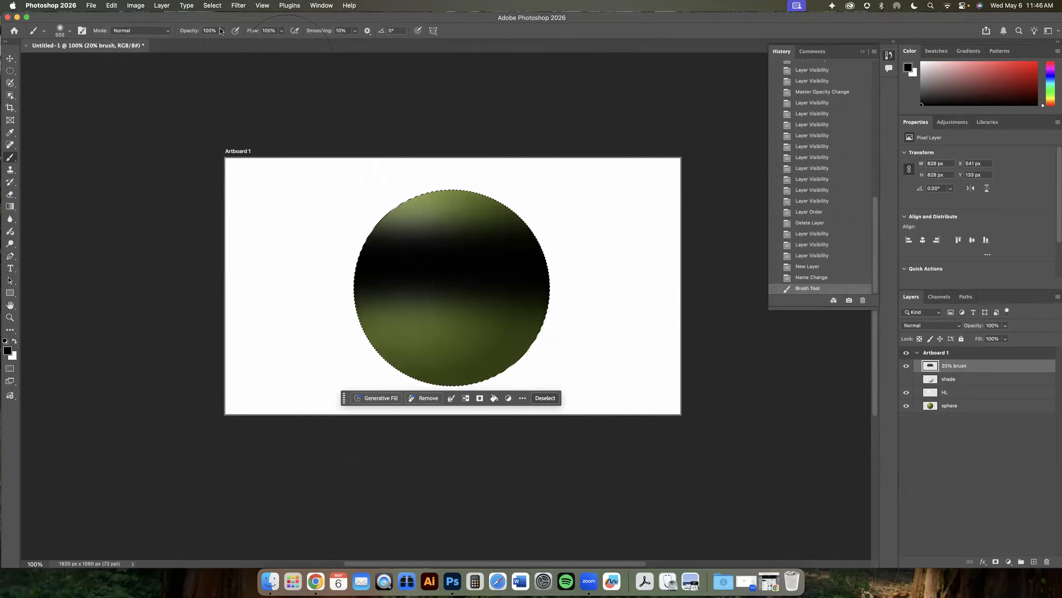
key("super+z")
- Set the brush opacity to 20% and paint soft dark strokes across the sphere's lower right side
left_click_drag(221, 30, 205, 41)
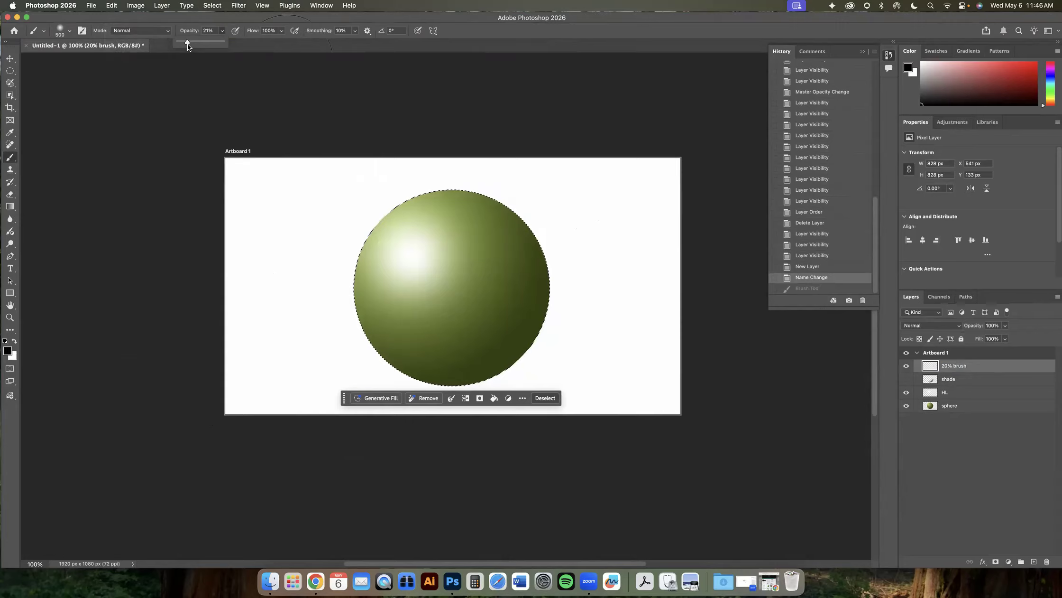
left_click_drag(188, 44, 190, 44)
type("20")
key("Return")
scroll(291, 147, "up", 5)
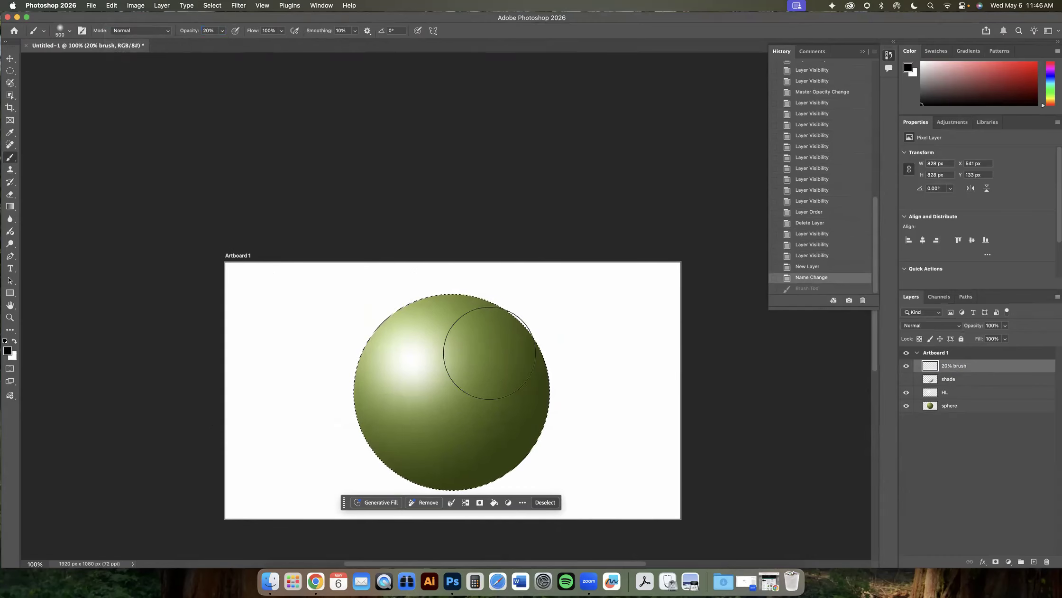
scroll(489, 353, "down", 4)
mouse_move(675, 288)
left_mouse_down()
mouse_move(370, 288)
mouse_move(630, 291)
left_mouse_up()
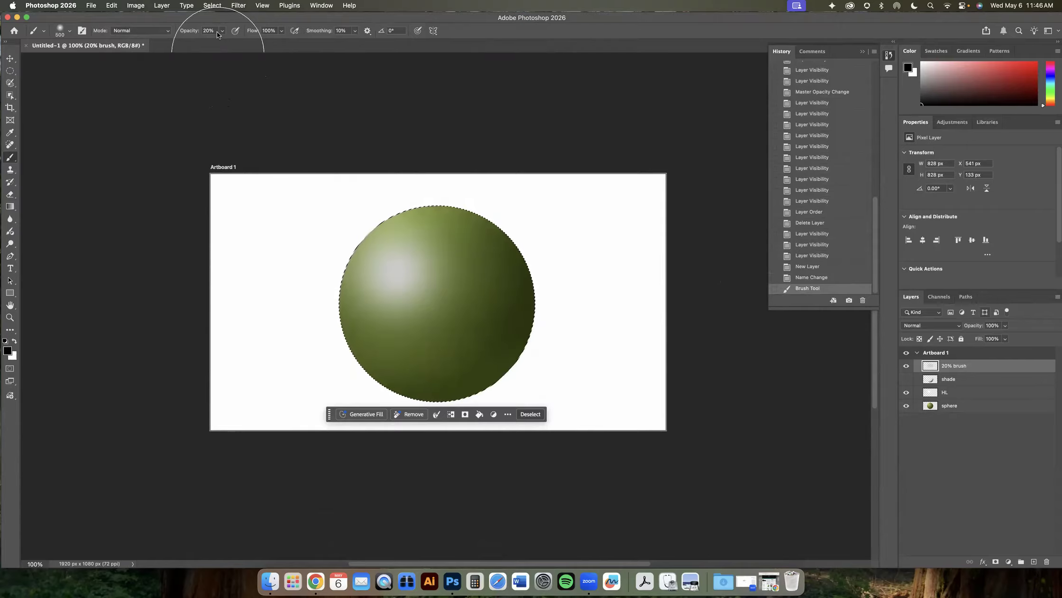
key("super+z")
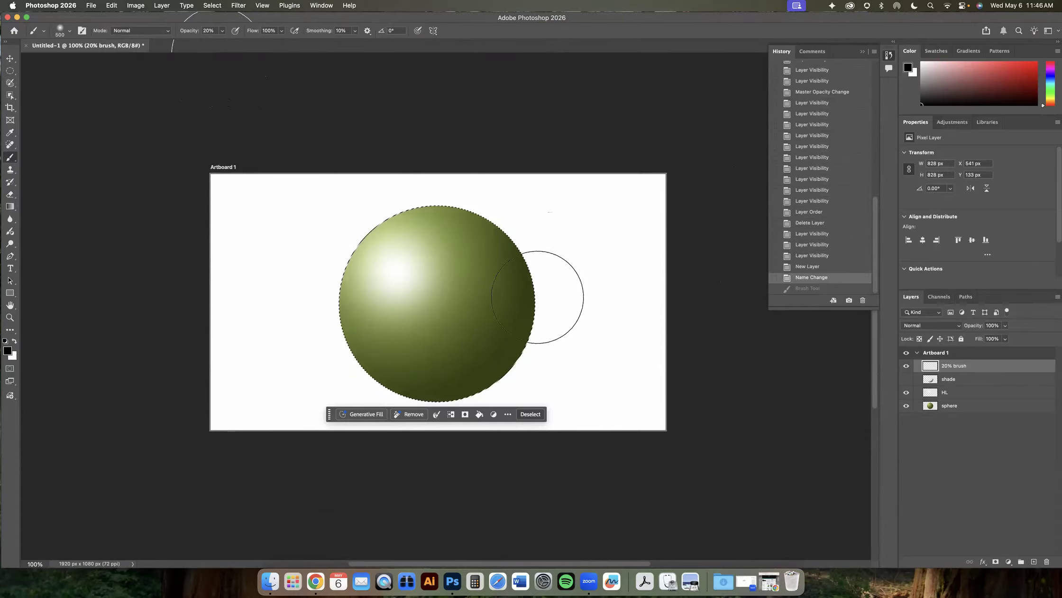
left_click_drag(466, 407, 563, 220)
mouse_move(553, 277)
left_mouse_down()
mouse_move(430, 408)
mouse_move(444, 405)
left_mouse_up()
mouse_move(565, 268)
left_mouse_down()
mouse_move(503, 398)
mouse_move(439, 439)
left_mouse_up()
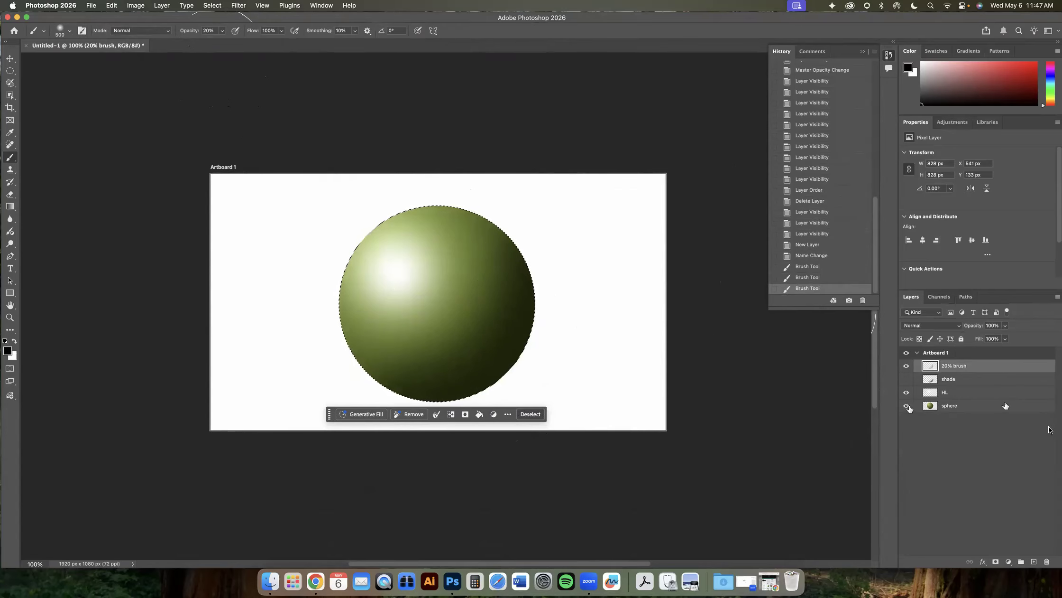
- Toggle the 20% brush and shade layers' visibility to compare the shading
left_click(906, 367)
left_click(906, 379)
left_click(906, 381)
left_click(907, 367)
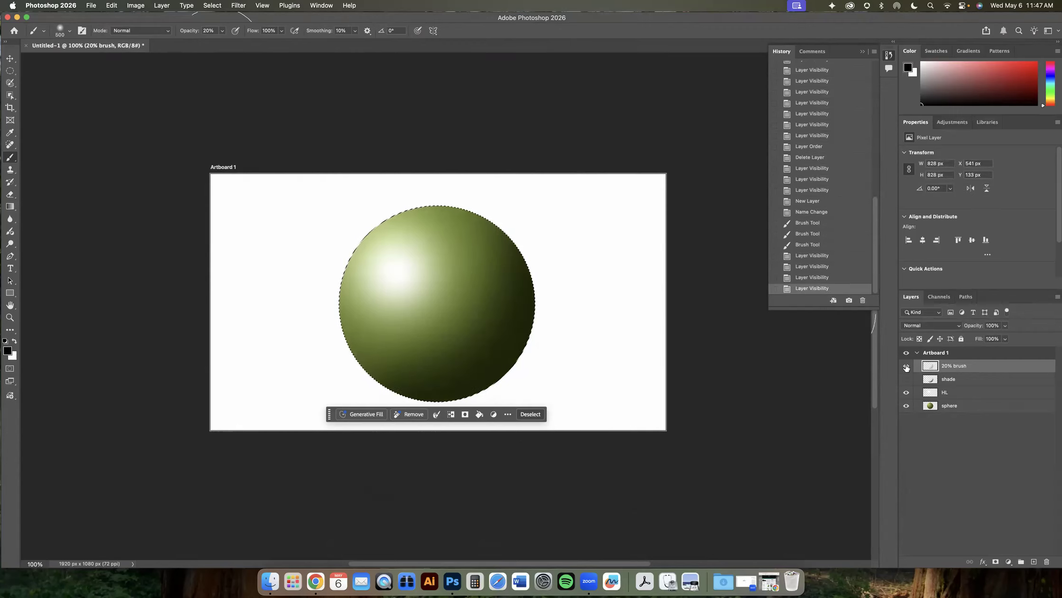
left_click(907, 380)
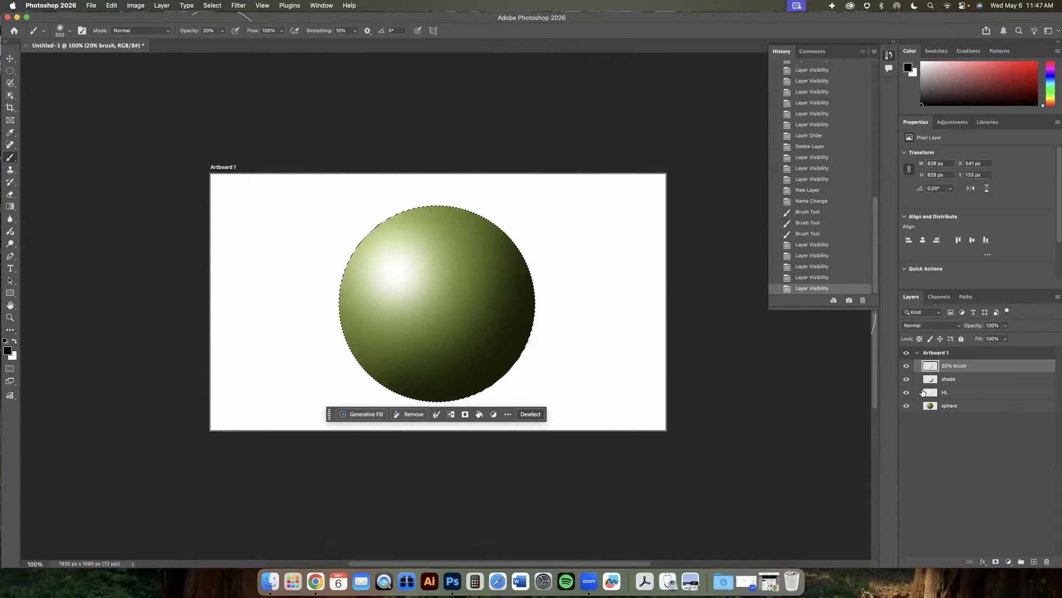
left_click(906, 381)
left_click(906, 381)
left_click(906, 366)
left_click(906, 367)
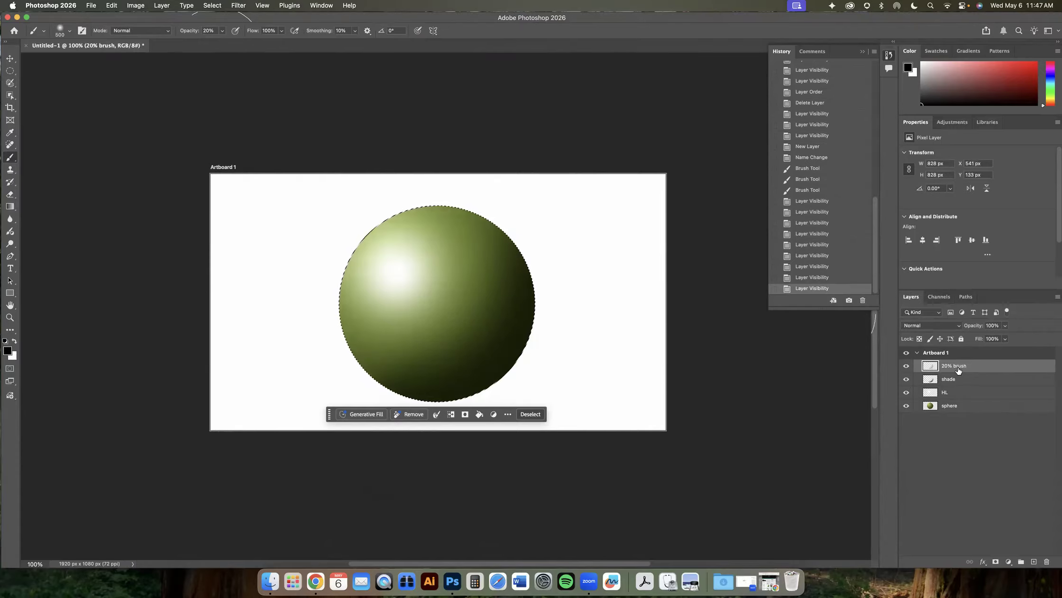
- Set the 20% brush layer's opacity to 60%
left_click(995, 325)
type("60")
key("Return")
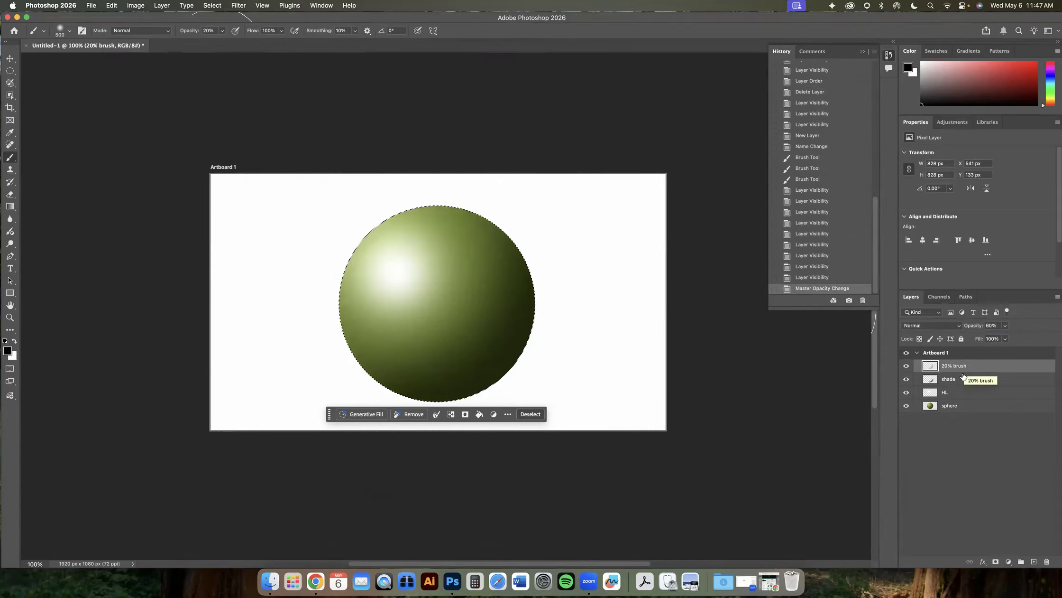
- Deselect the sphere selection
double_click(906, 367)
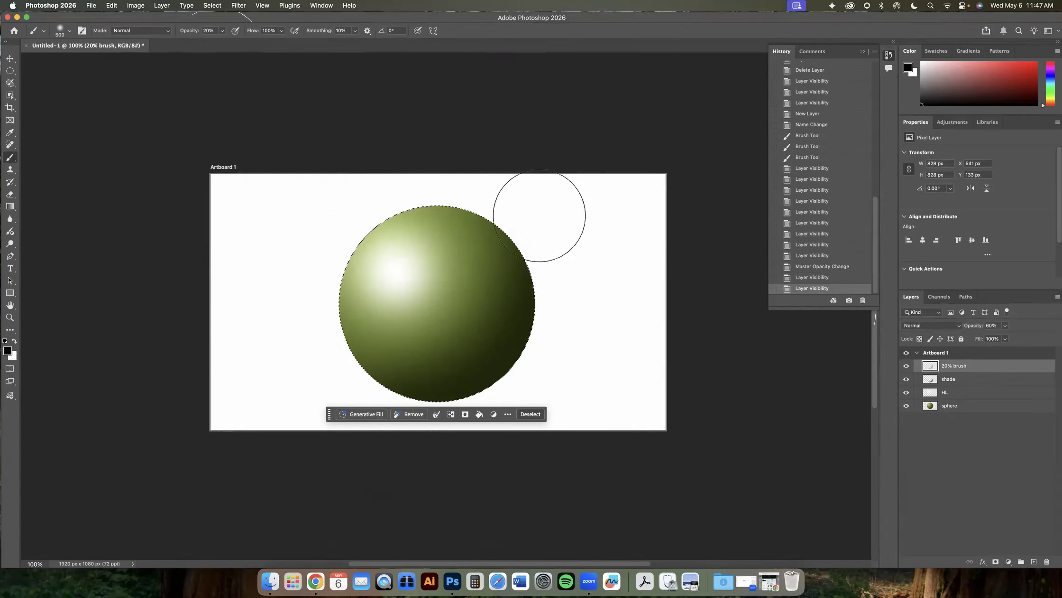
left_click(219, 8)
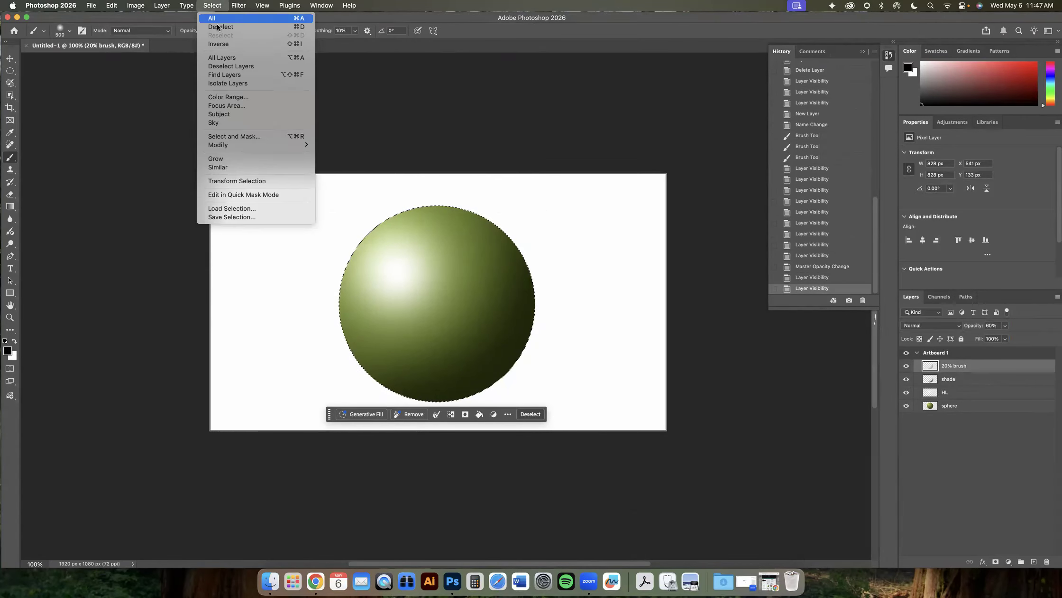
left_click(219, 28)
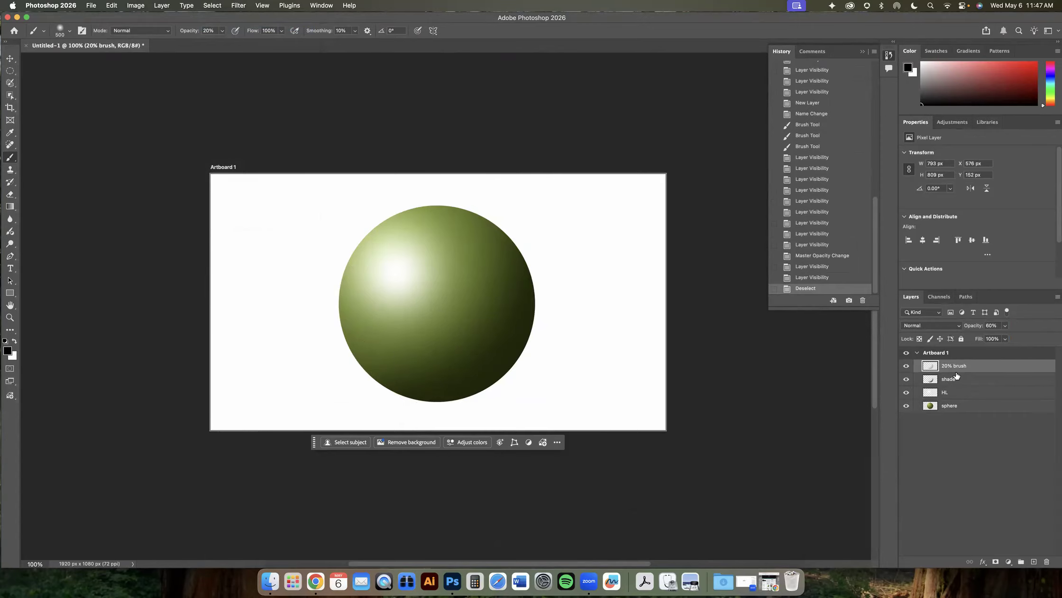
- Move the HL layer to the top of the layer stack
mouse_move(947, 408)
left_mouse_down()
mouse_move(948, 359)
mouse_move(956, 402)
left_mouse_up()
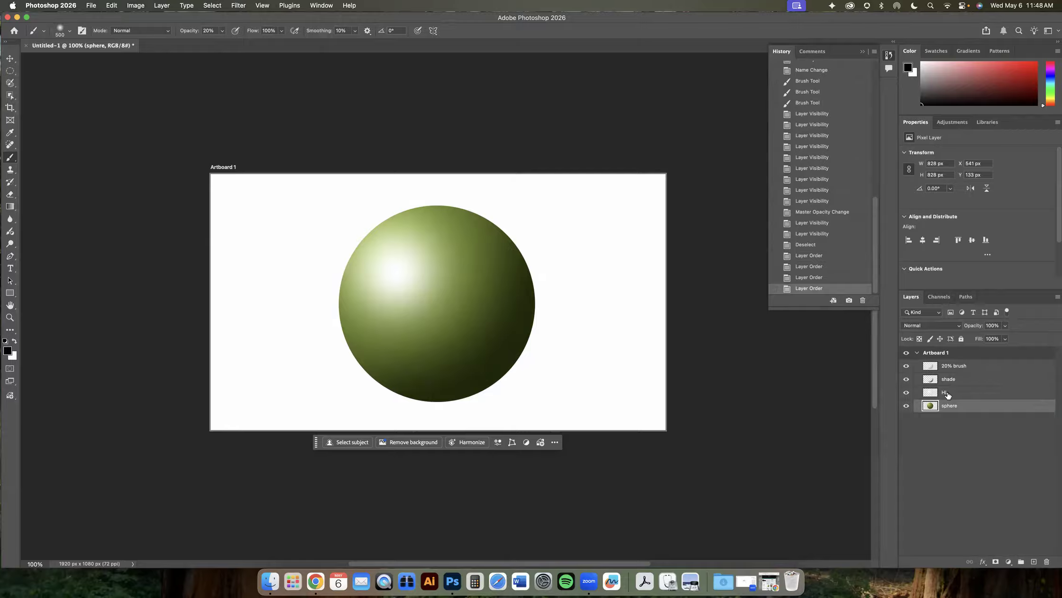
left_click_drag(948, 395, 959, 366)
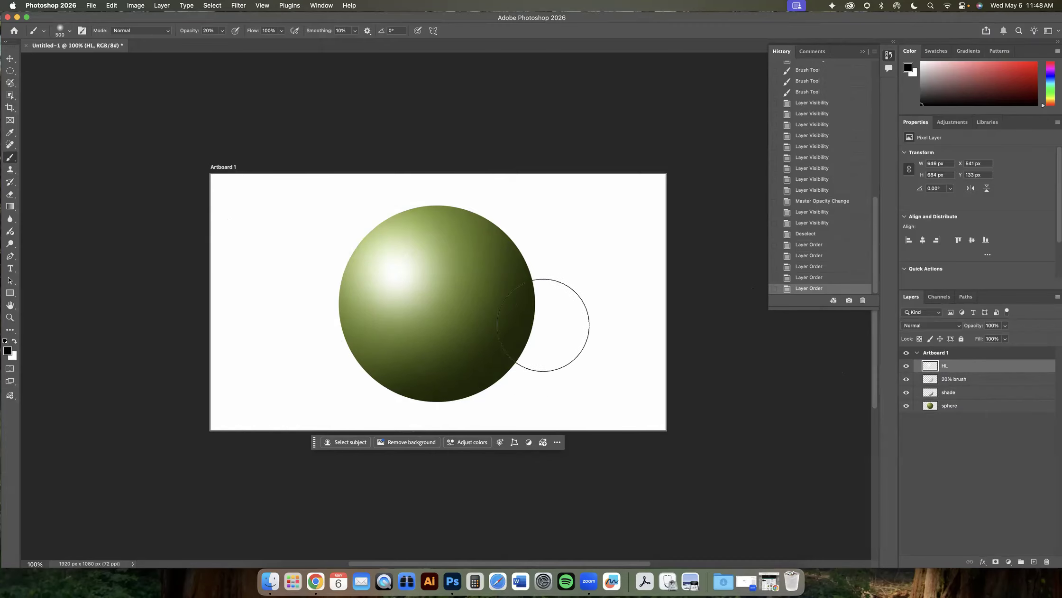
- Add a new layer named "shadow"
left_click(1034, 561)
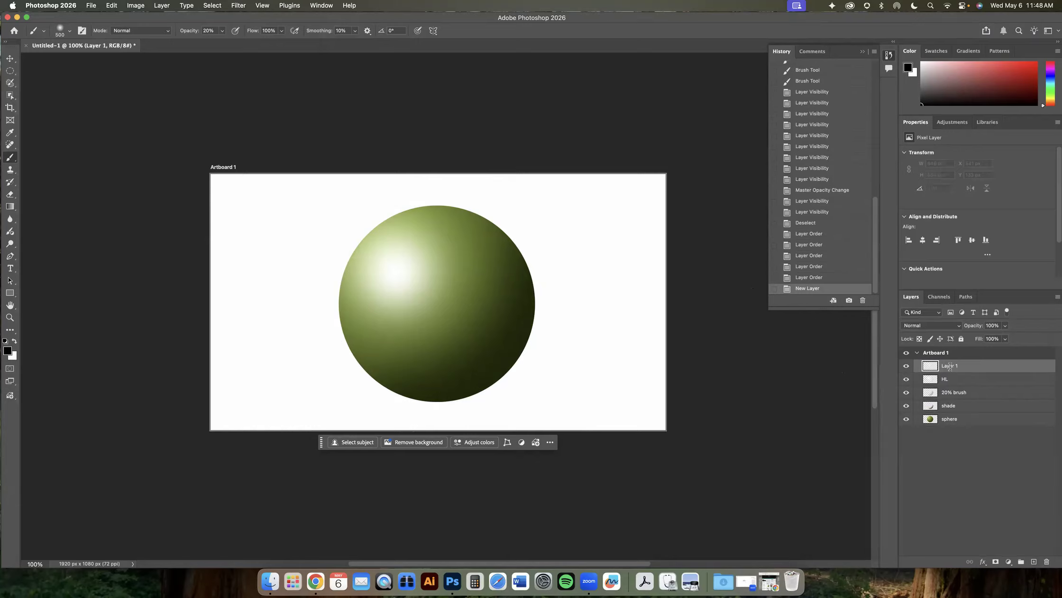
type("shadow")
key("Return")
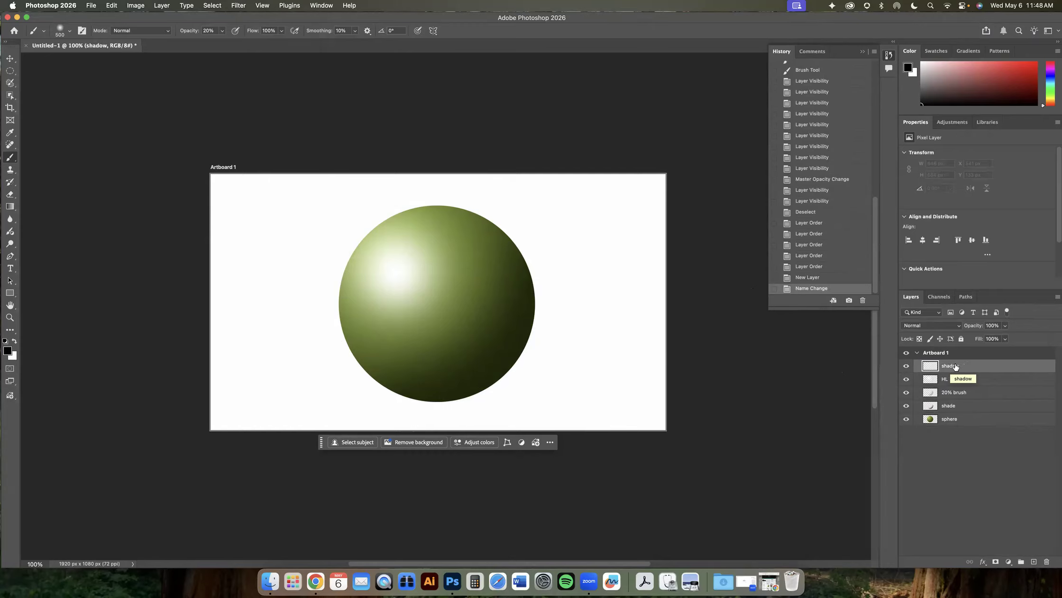
- Move the shadow layer to the bottom of the artboard, below the sphere layer
left_click_drag(981, 369, 978, 473)
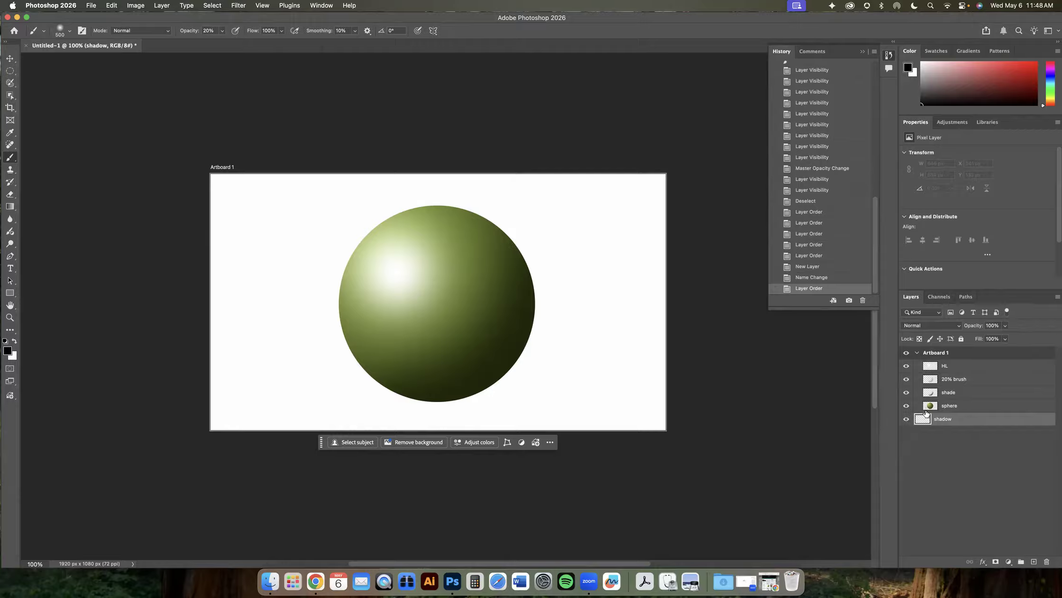
mouse_move(941, 418)
left_mouse_down()
mouse_move(925, 418)
mouse_move(941, 421)
mouse_move(955, 366)
mouse_move(955, 423)
mouse_move(938, 423)
mouse_move(952, 459)
left_mouse_up()
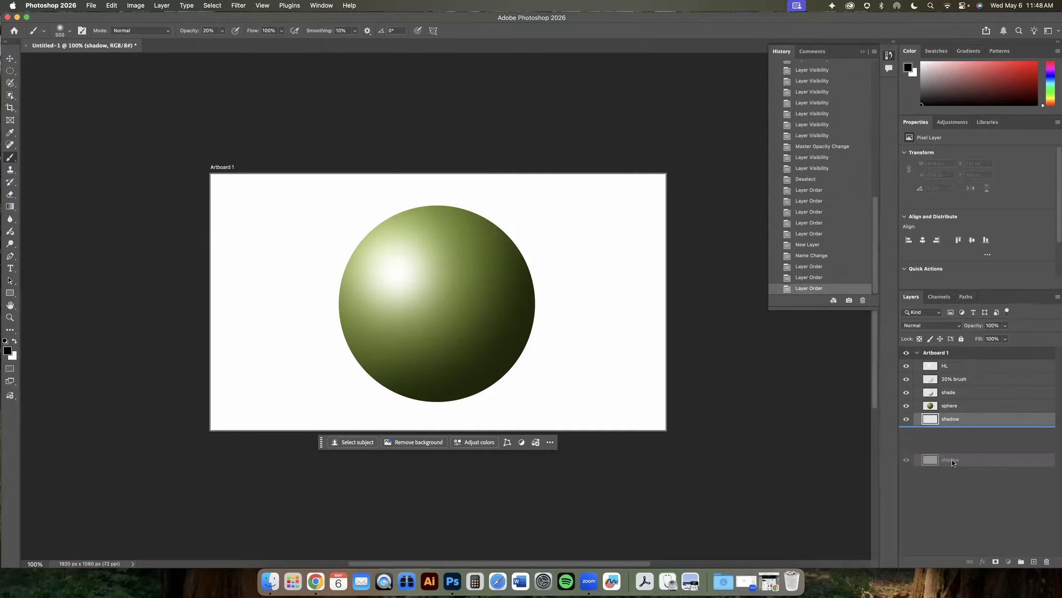
left_click(914, 353)
left_click(917, 354)
left_click(917, 354)
mouse_move(936, 420)
left_mouse_down()
mouse_move(942, 410)
mouse_move(931, 421)
left_mouse_up()
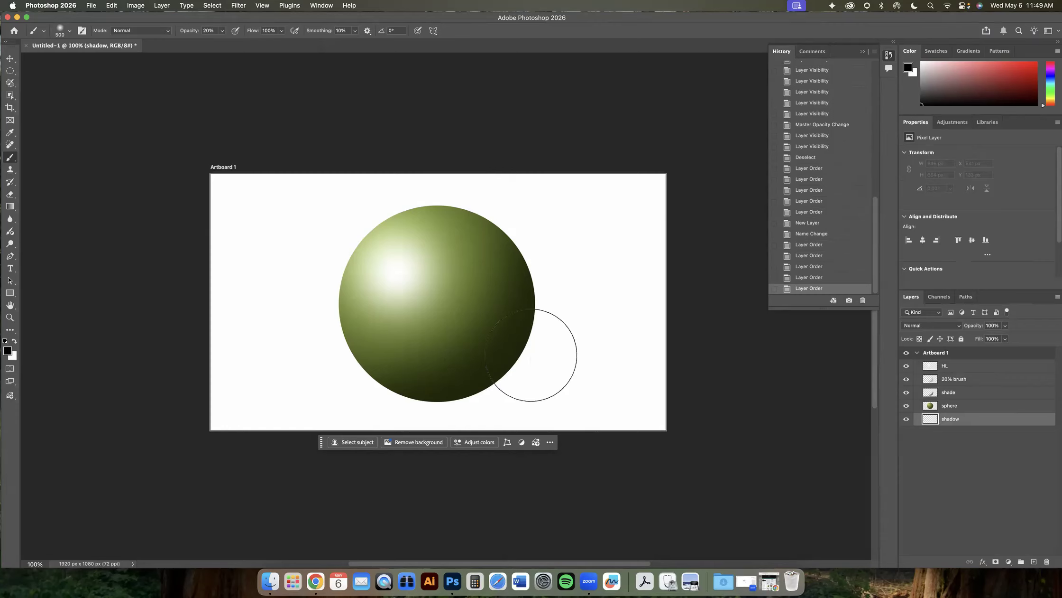
- Draw an elliptical selection about 1064 × 308 px around the sphere's base for the shadow
left_click(12, 72)
left_click(32, 76)
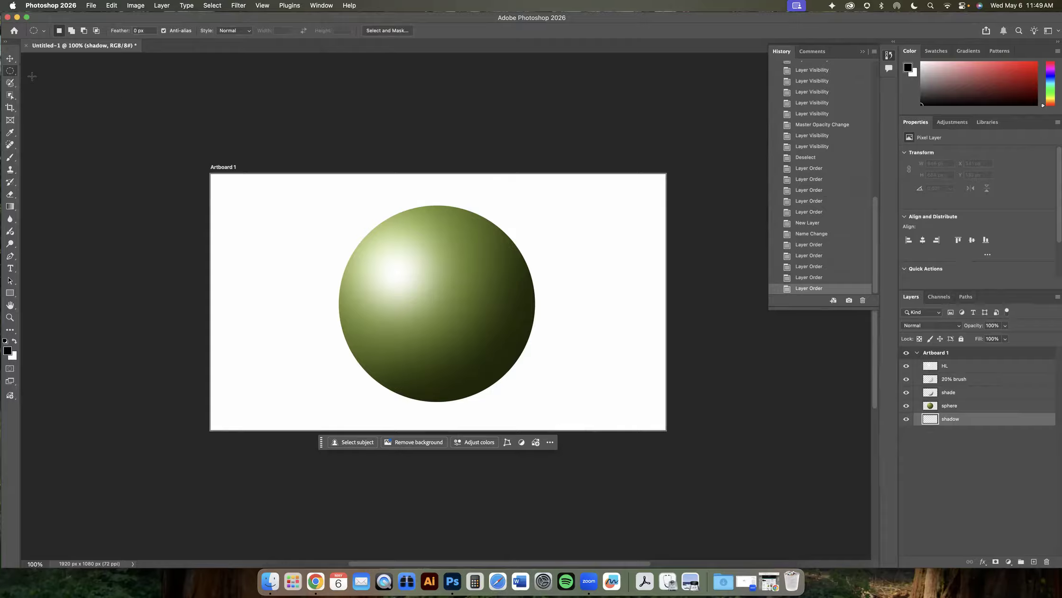
left_click_drag(344, 325, 596, 398)
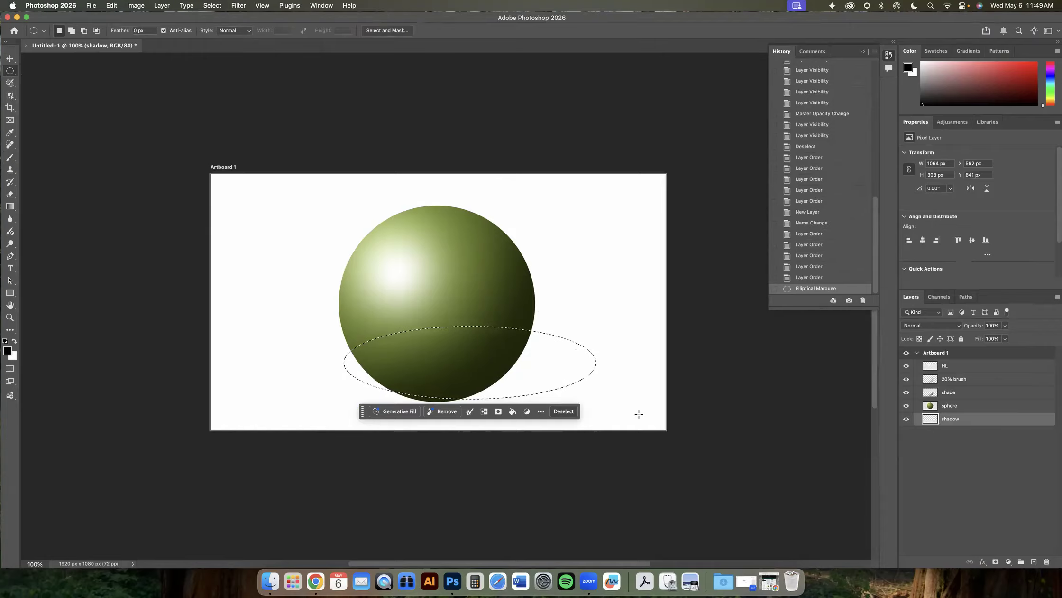
left_click_drag(562, 370, 586, 389)
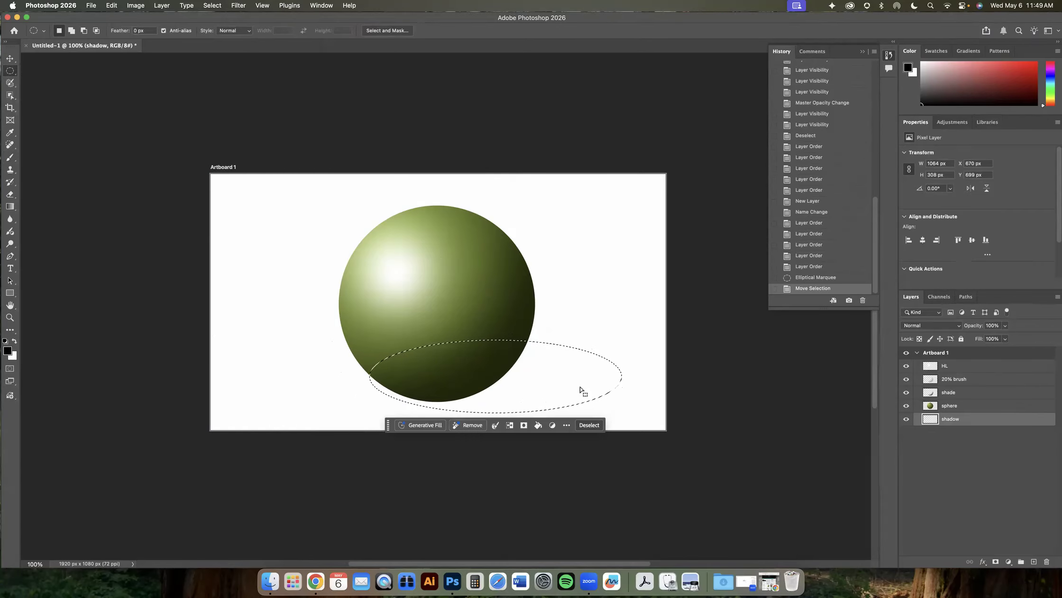
- Fill the elliptical selection with black on the shadow layer
scroll(555, 387, "right", 3)
scroll(555, 387, "down", 1)
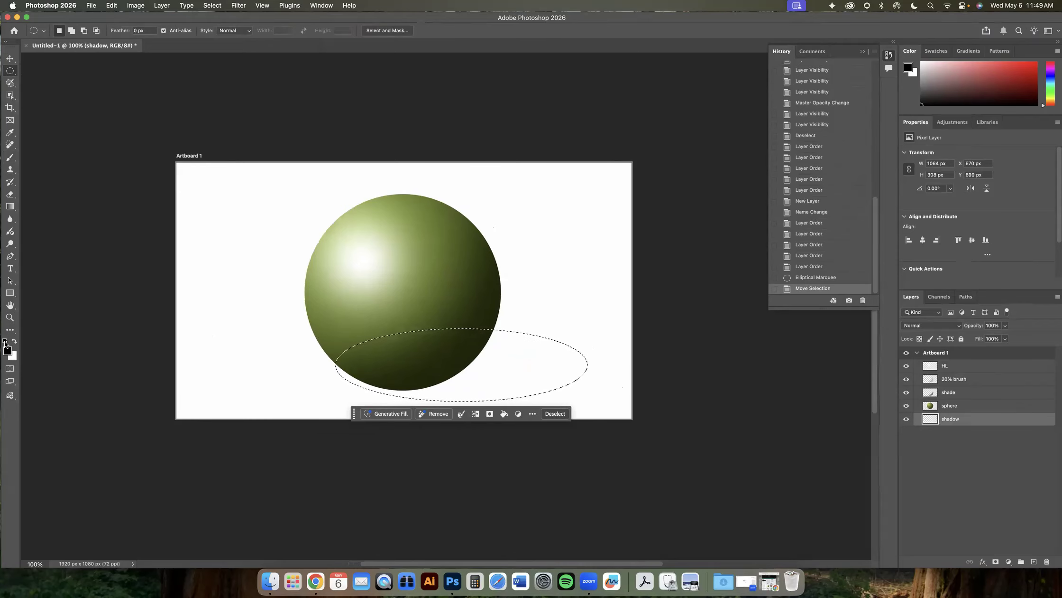
left_click(114, 8)
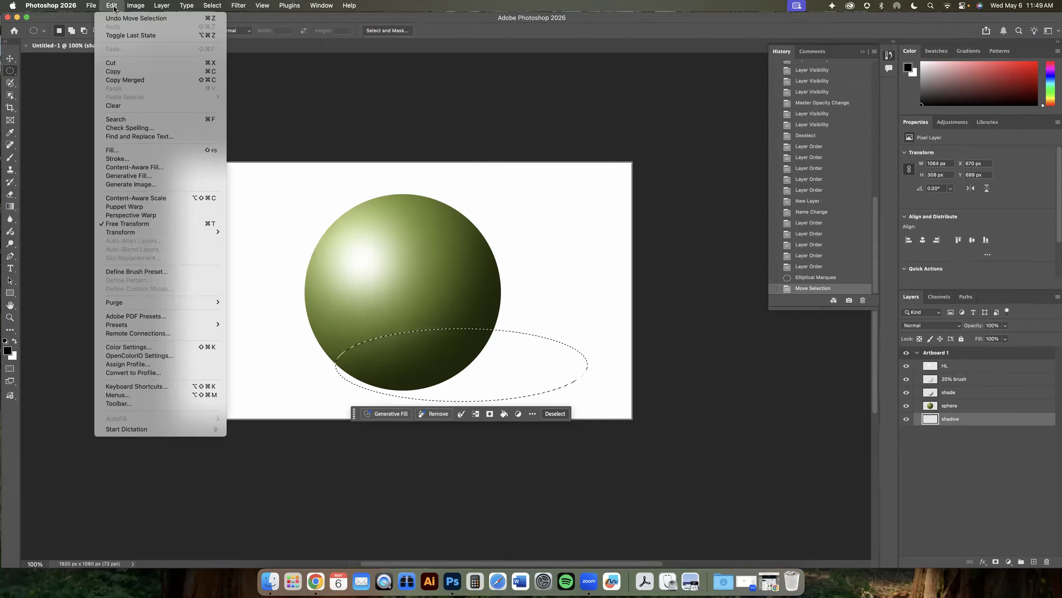
left_click(122, 151)
left_click_drag(456, 220, 475, 177)
left_click(543, 190)
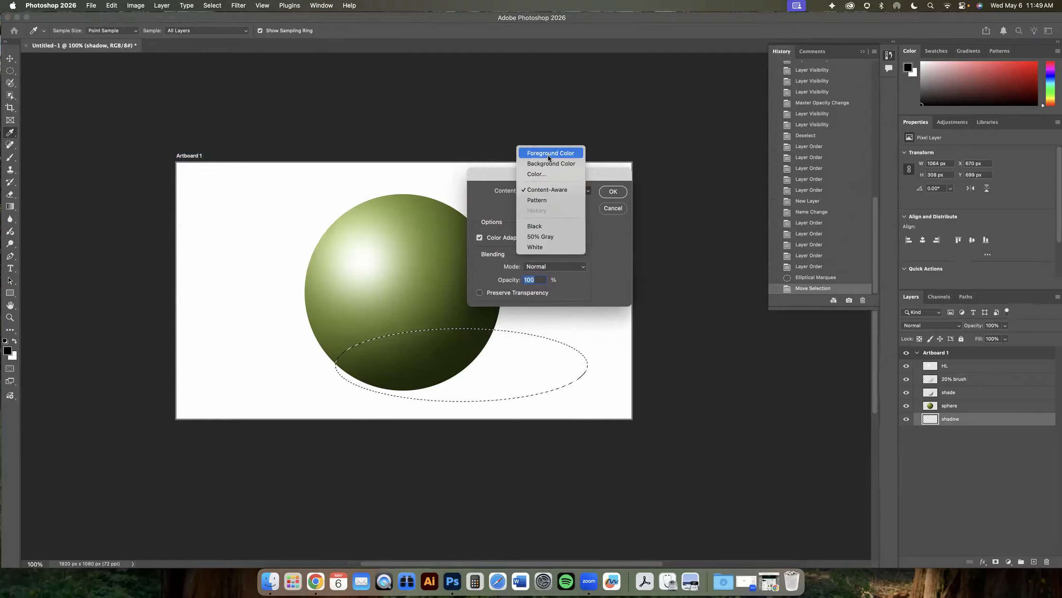
left_click(538, 227)
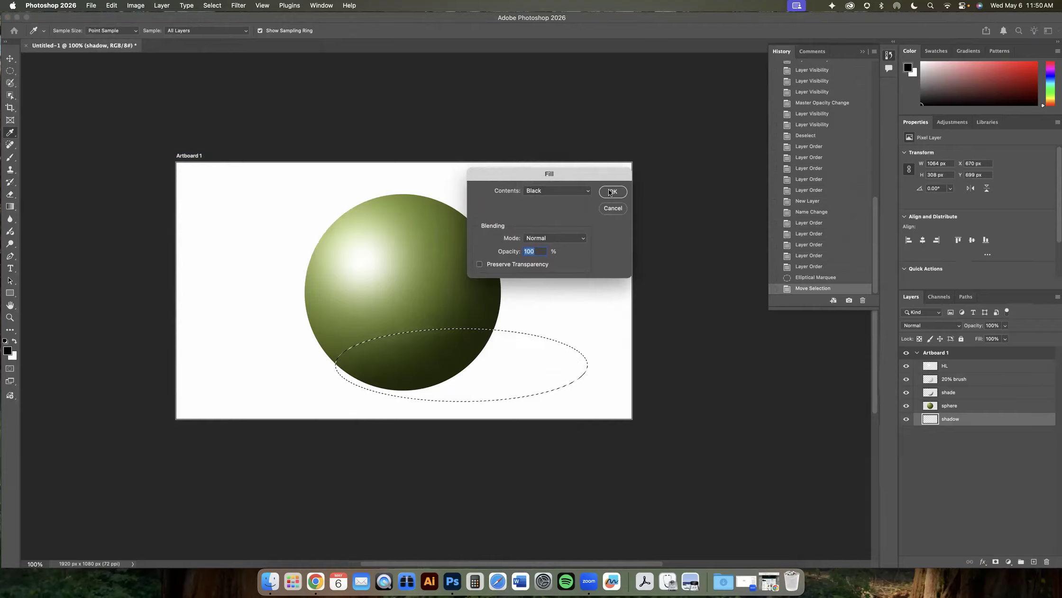
left_click(612, 192)
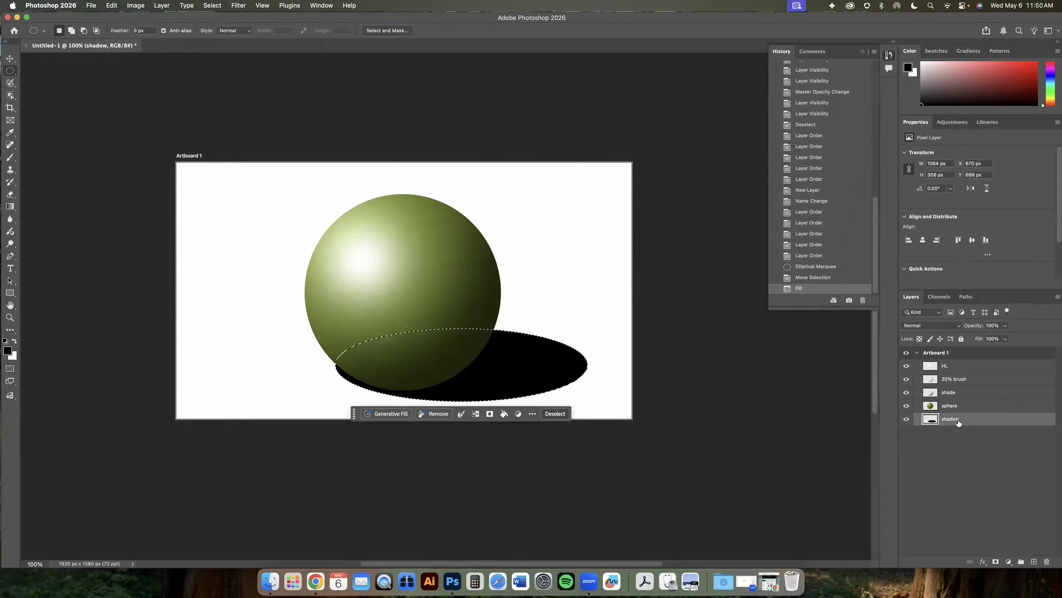
left_click_drag(958, 422, 956, 367)
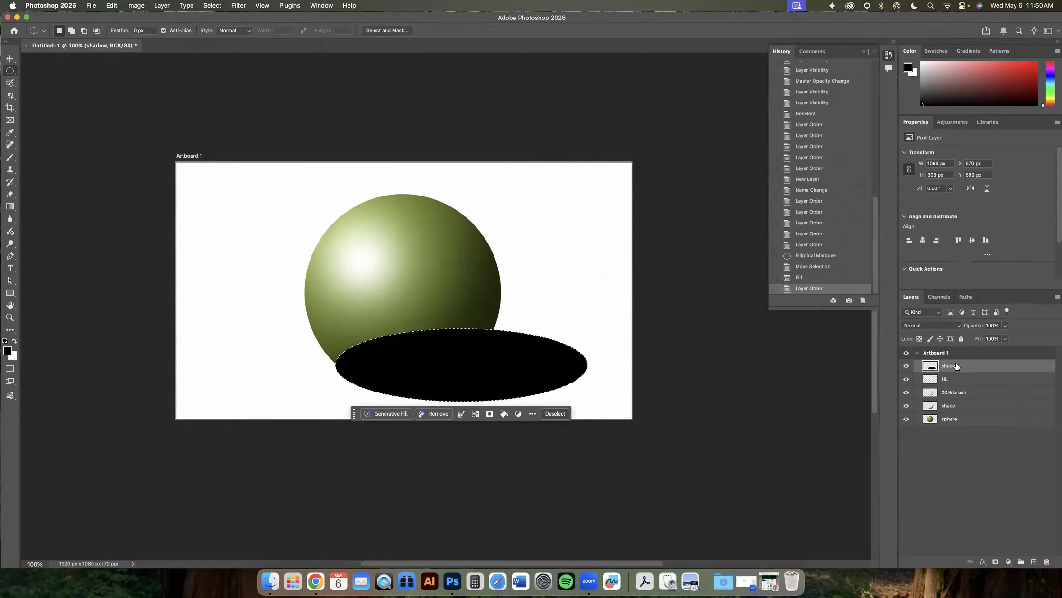
left_click_drag(956, 366, 949, 418)
scroll(568, 380, "up", 2)
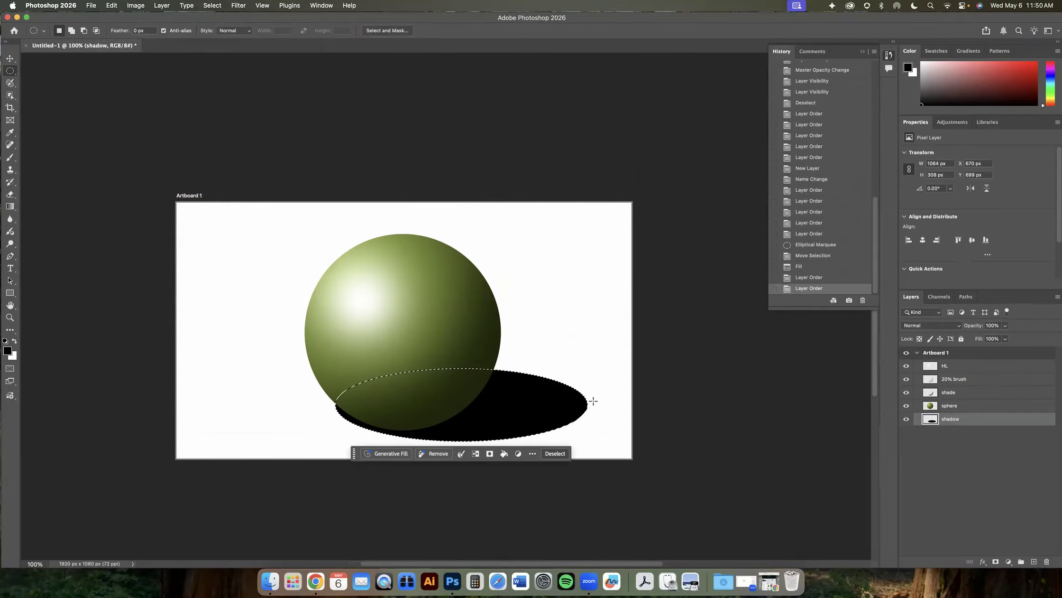
- Revert the history to the state before the black shadow fill, restoring the elliptical shadow selection
left_click(213, 5)
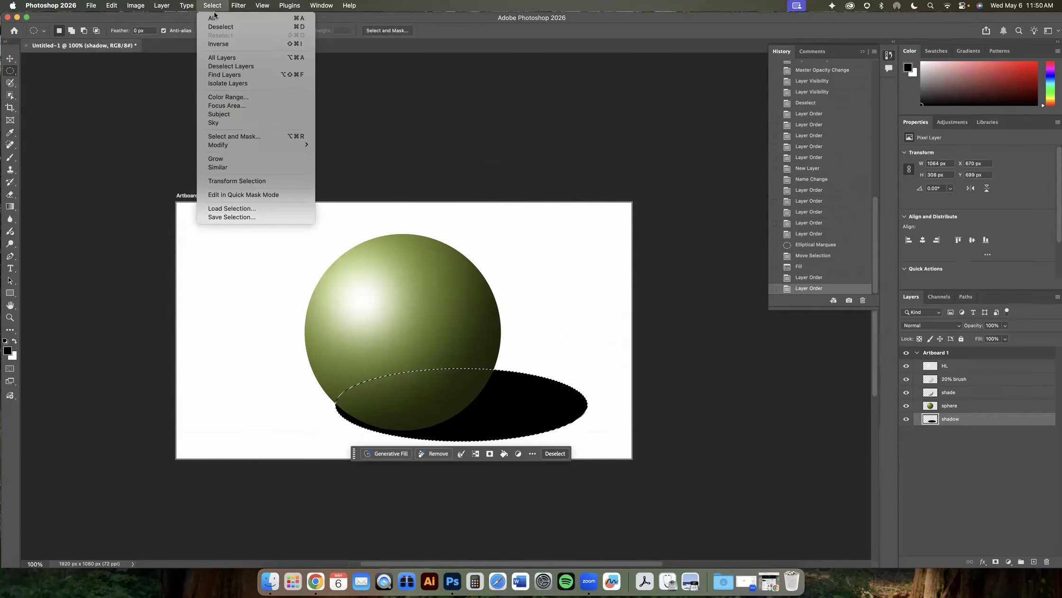
left_click(220, 26)
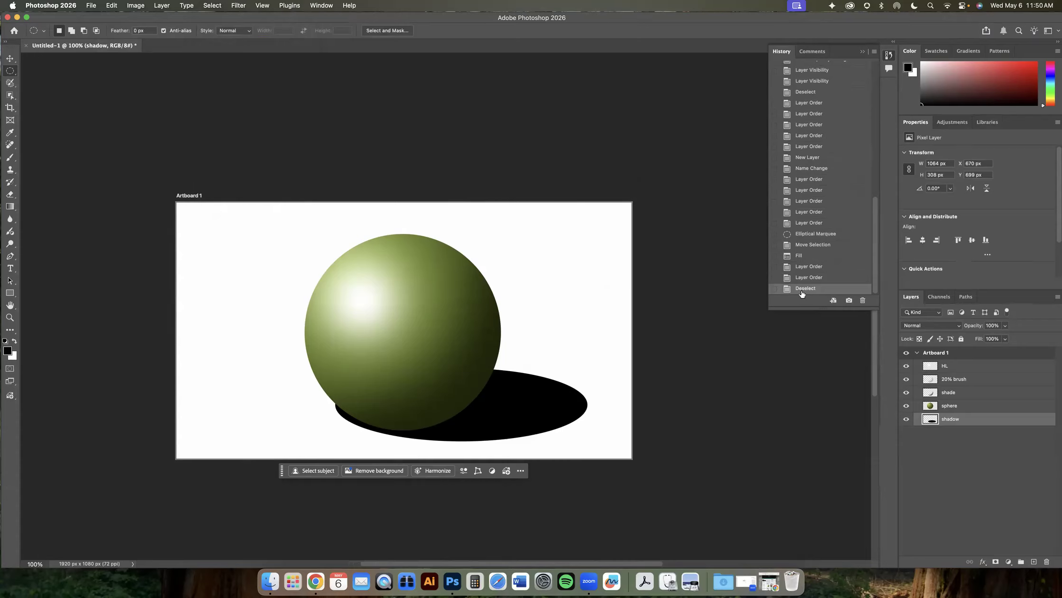
left_click(801, 255)
left_click(806, 246)
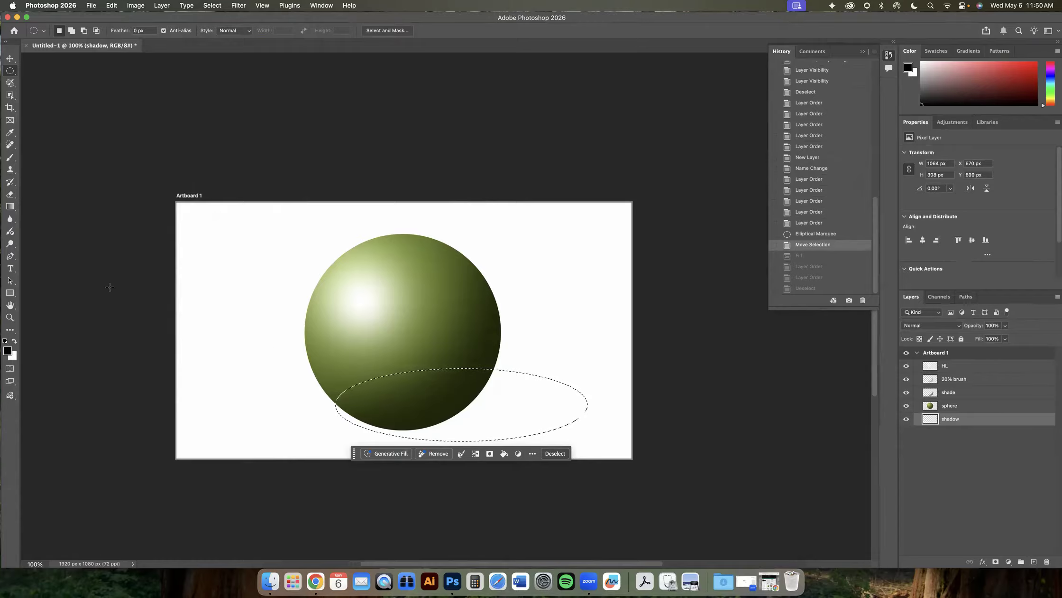
left_click(9, 157)
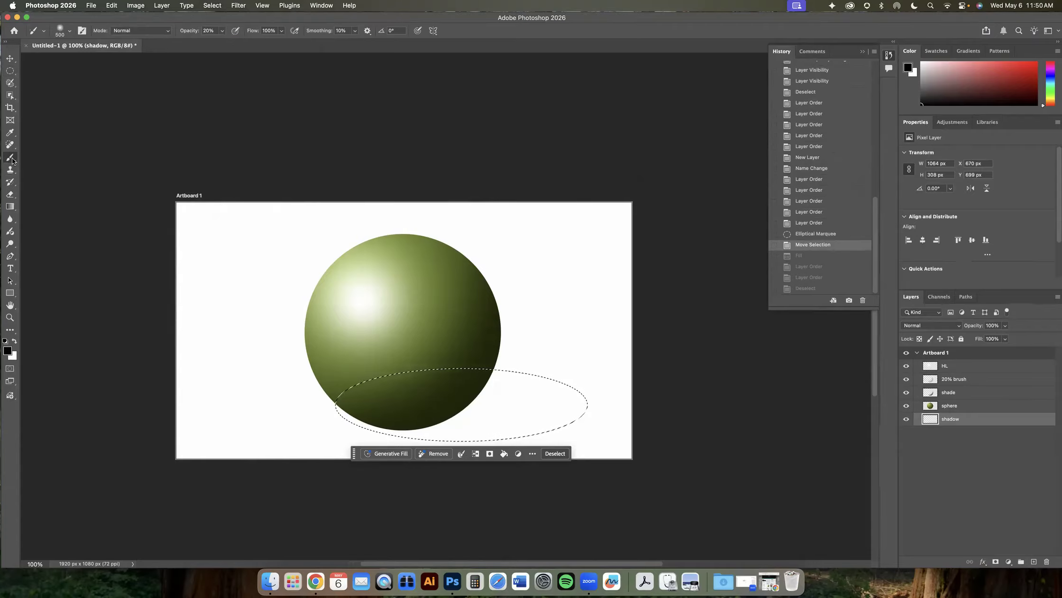
left_click(64, 31)
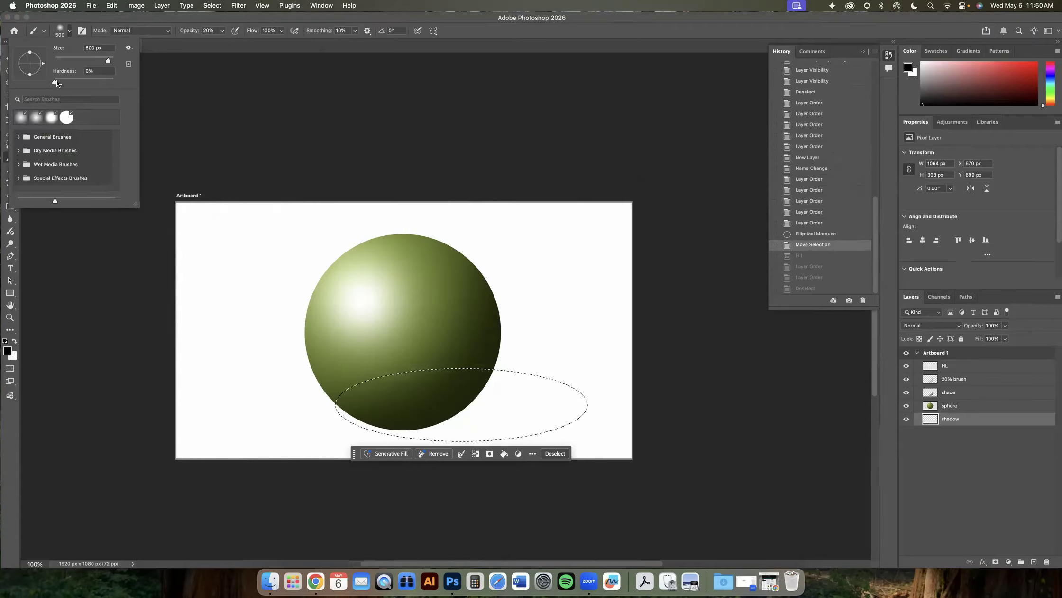
left_click(59, 33)
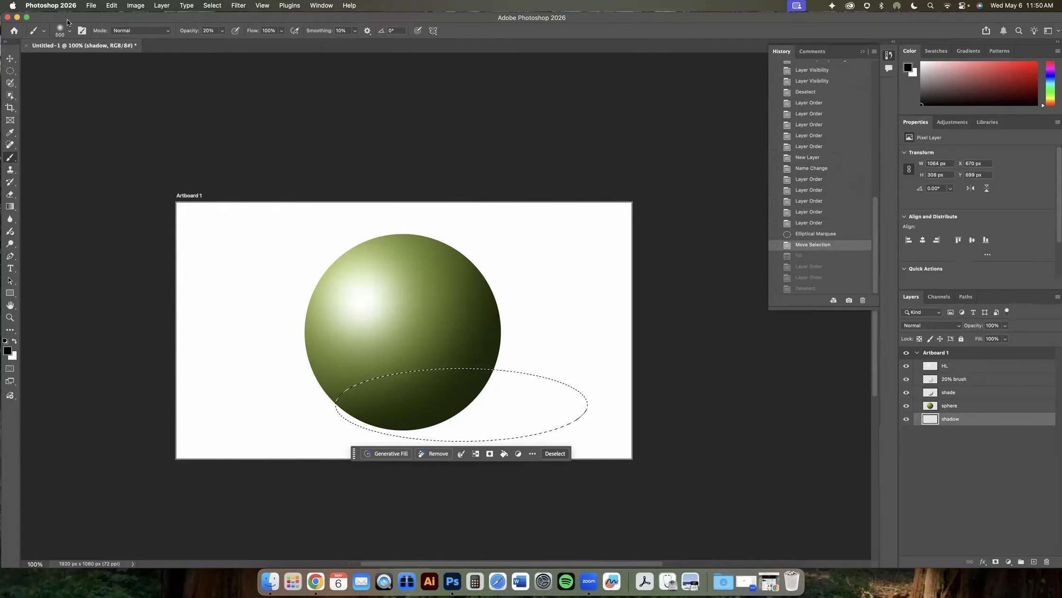
left_click(10, 71)
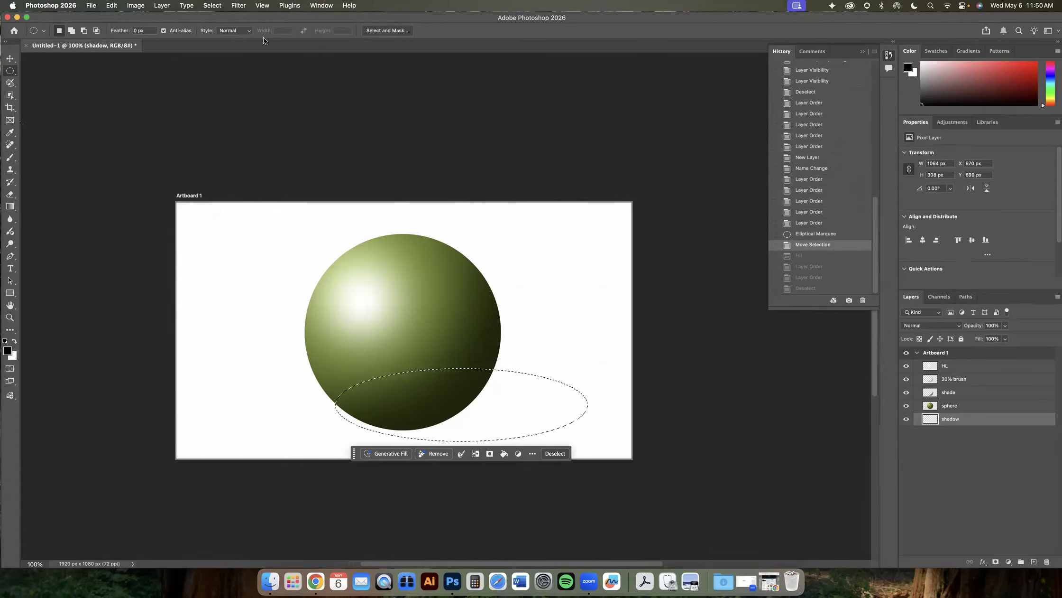
- Feather the shadow selection with a 40 pixel radius
left_click(210, 5)
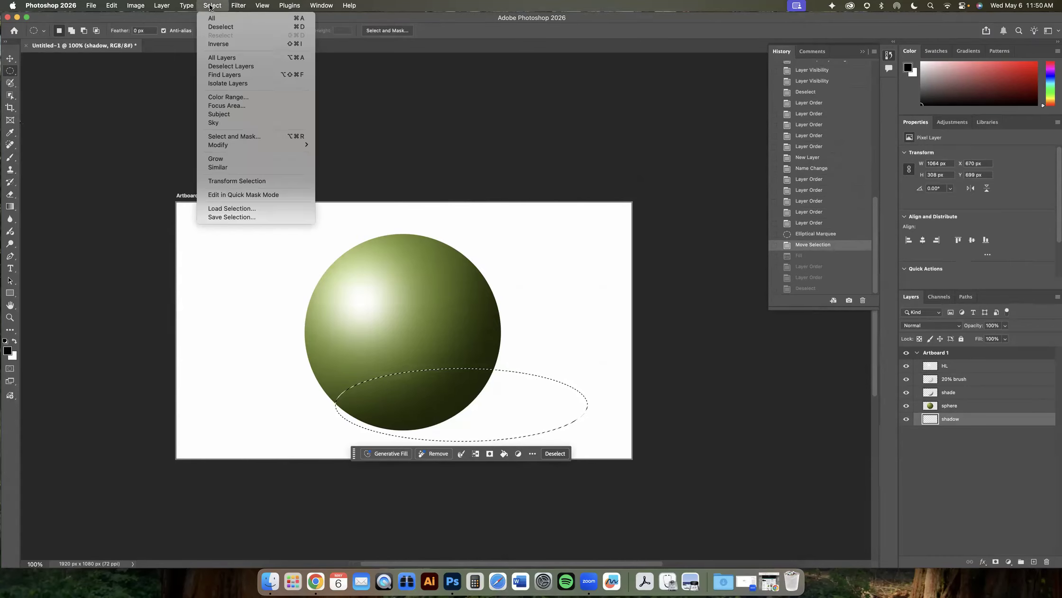
mouse_move(229, 144)
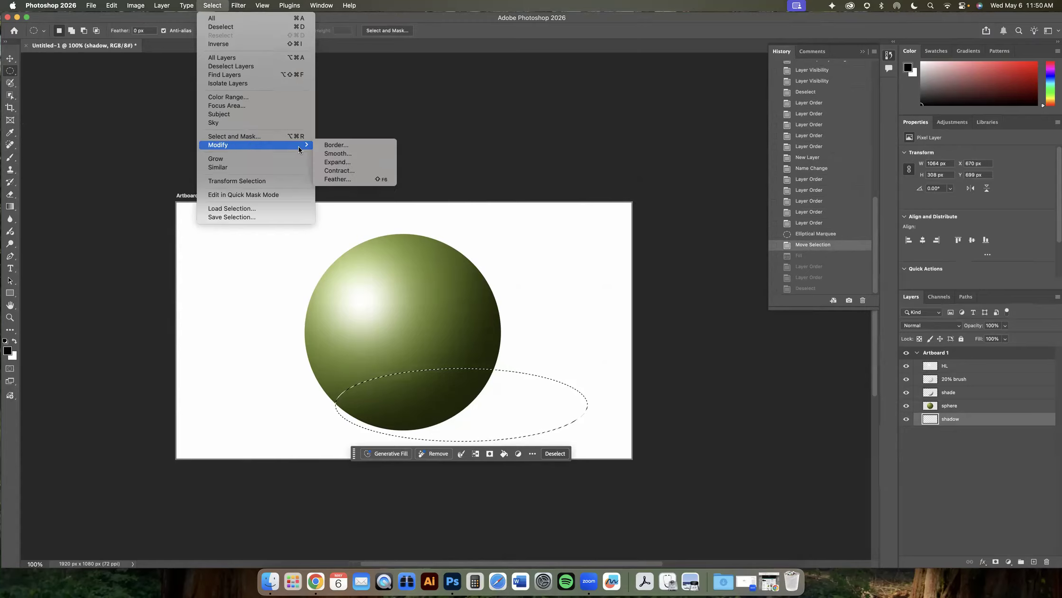
left_click(337, 179)
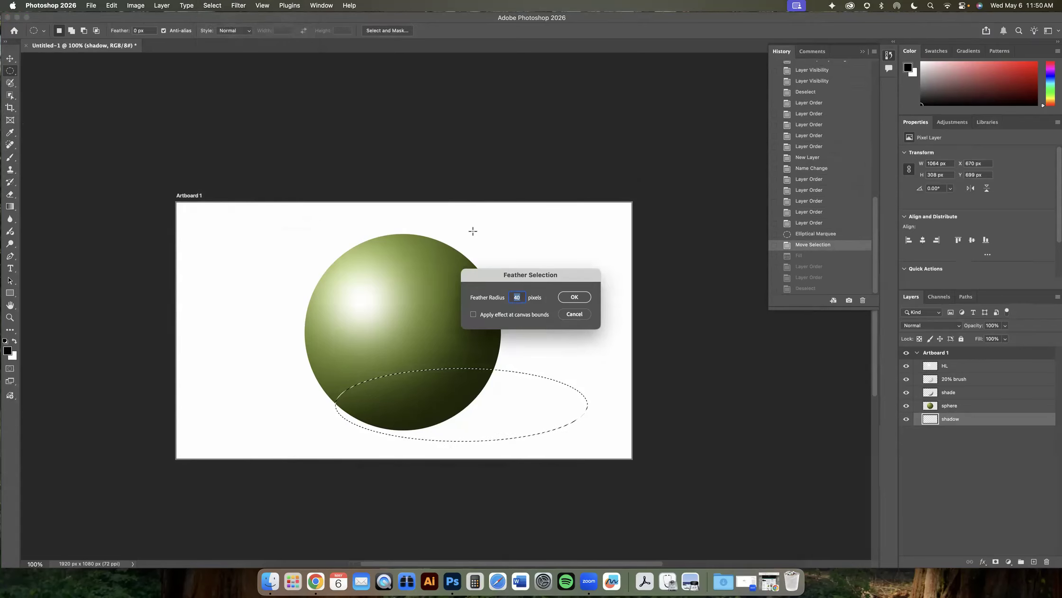
left_click(569, 298)
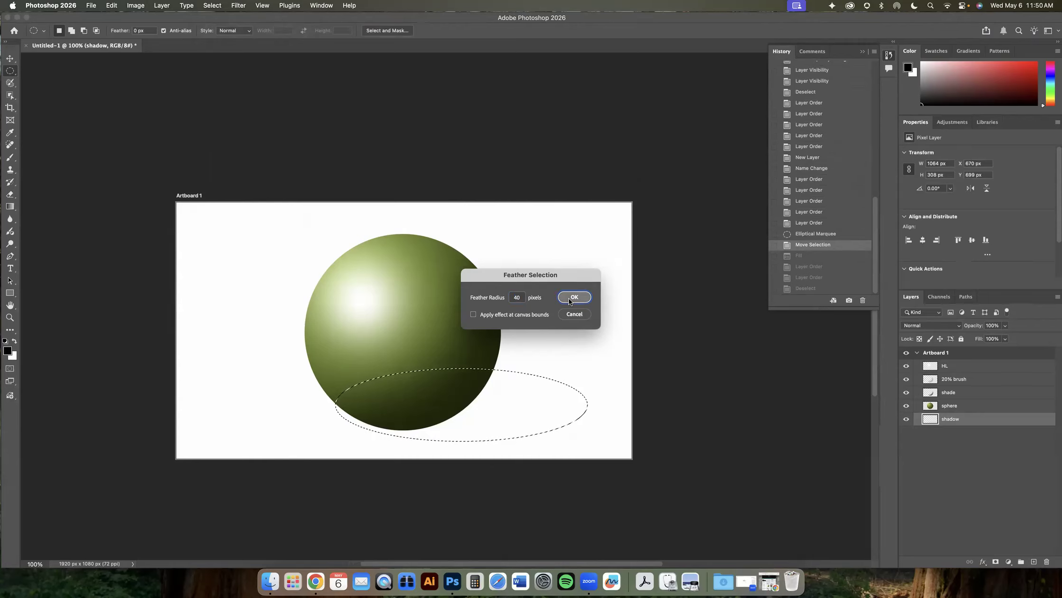
- Fill the feathered selection with black on the shadow layer and deselect
scroll(515, 404, "left", 2)
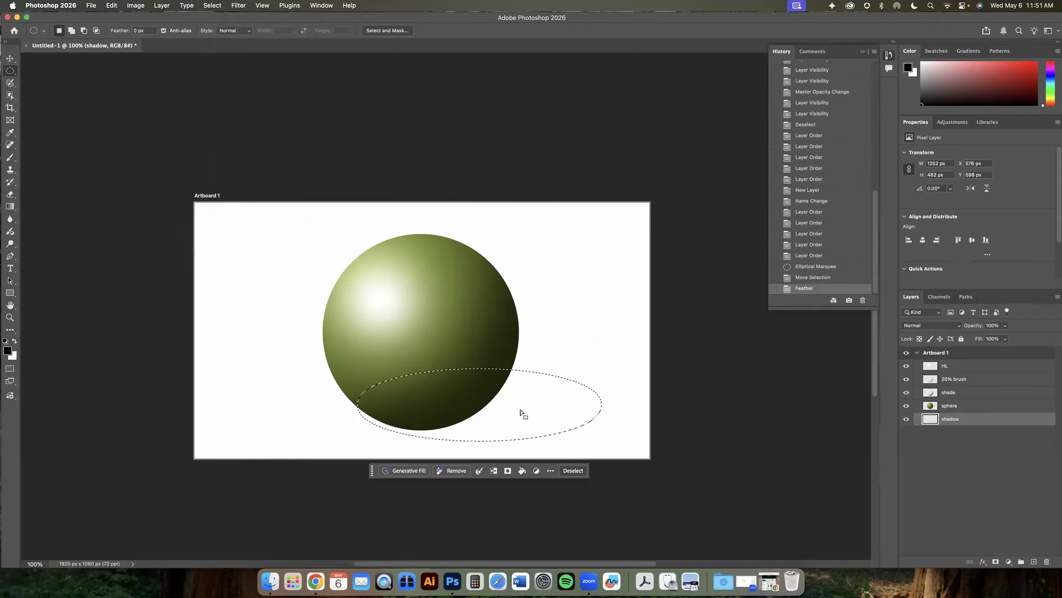
left_click(113, 6)
left_click(107, 149)
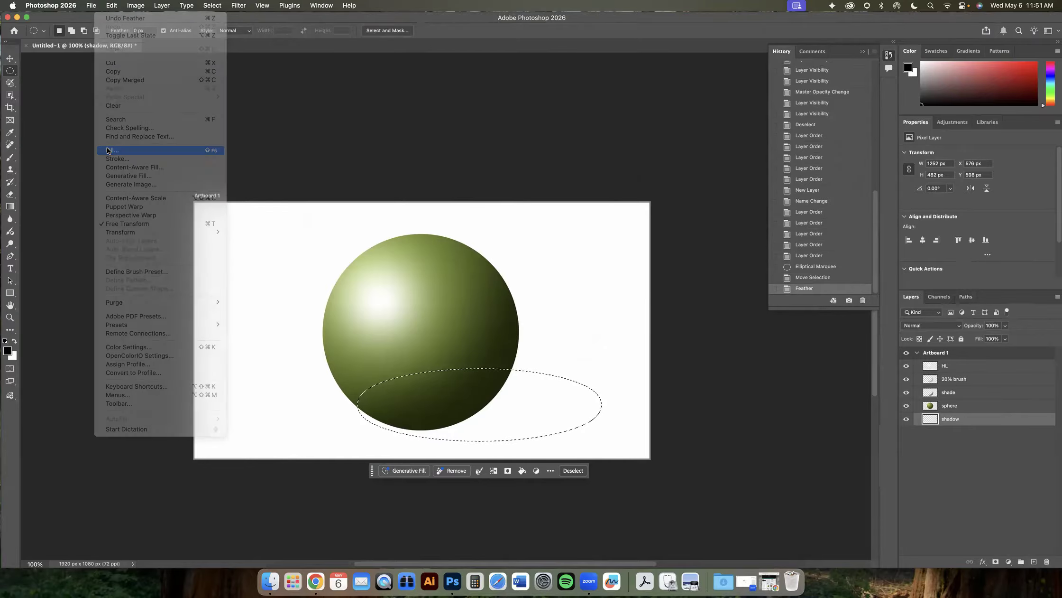
left_click(609, 192)
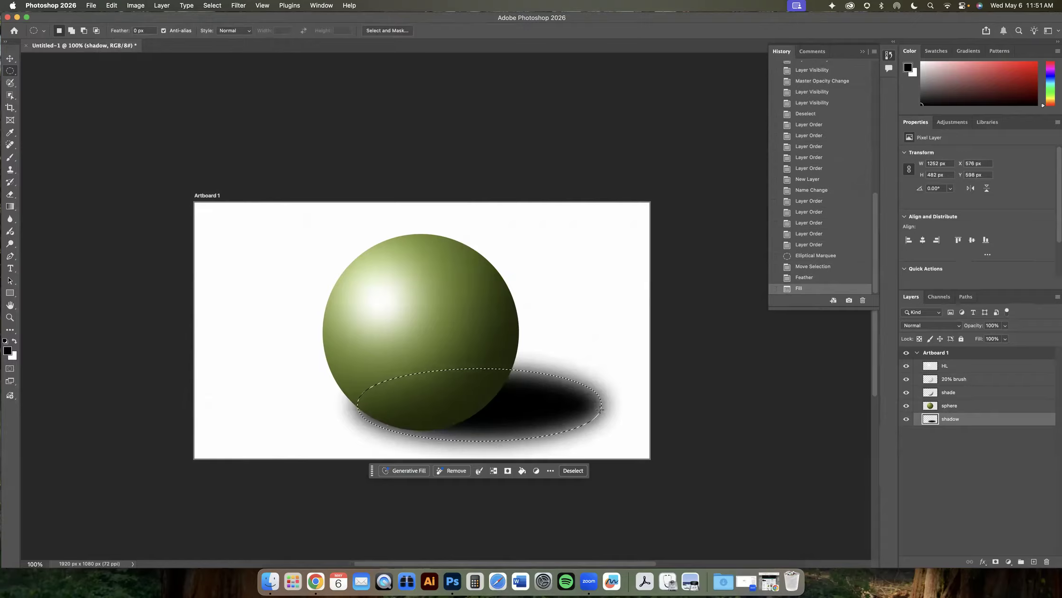
left_click(200, 11)
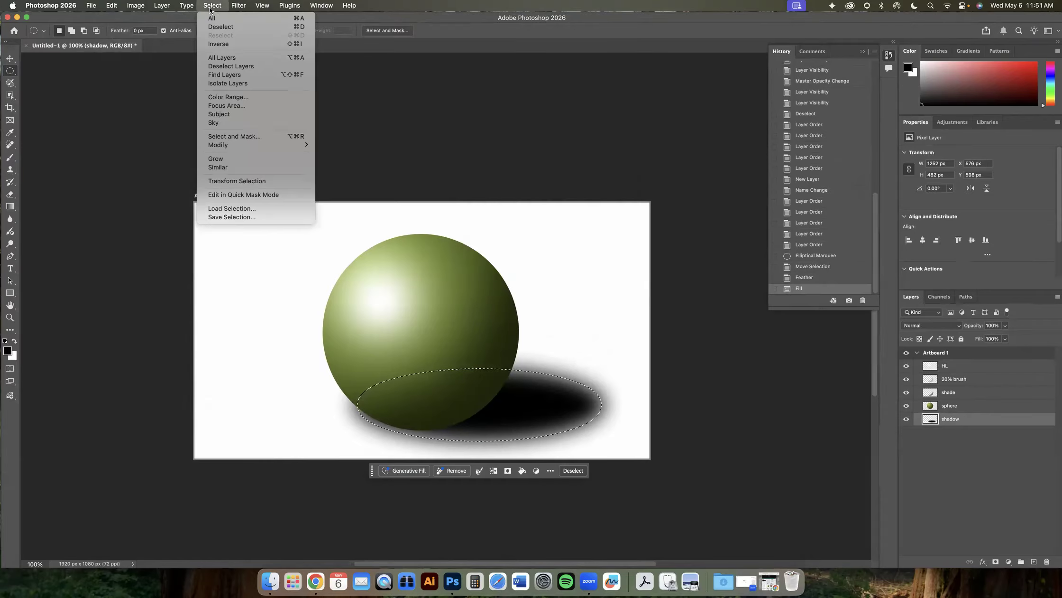
left_click(215, 25)
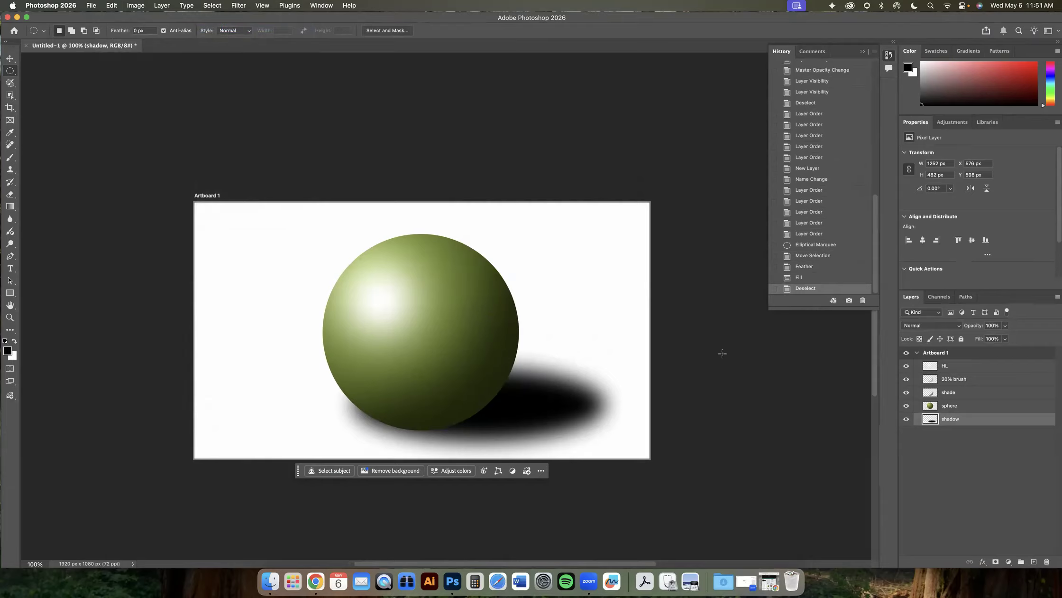
- Step back in history to the unfeathered ellipse and feather the selection again with a larger radius
left_click(811, 255)
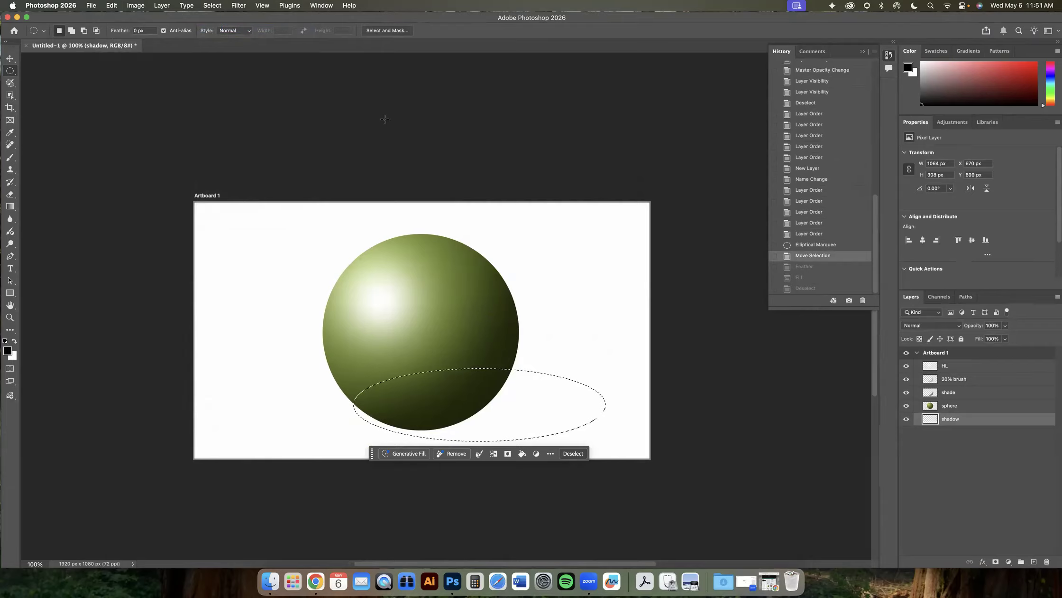
left_click(218, 6)
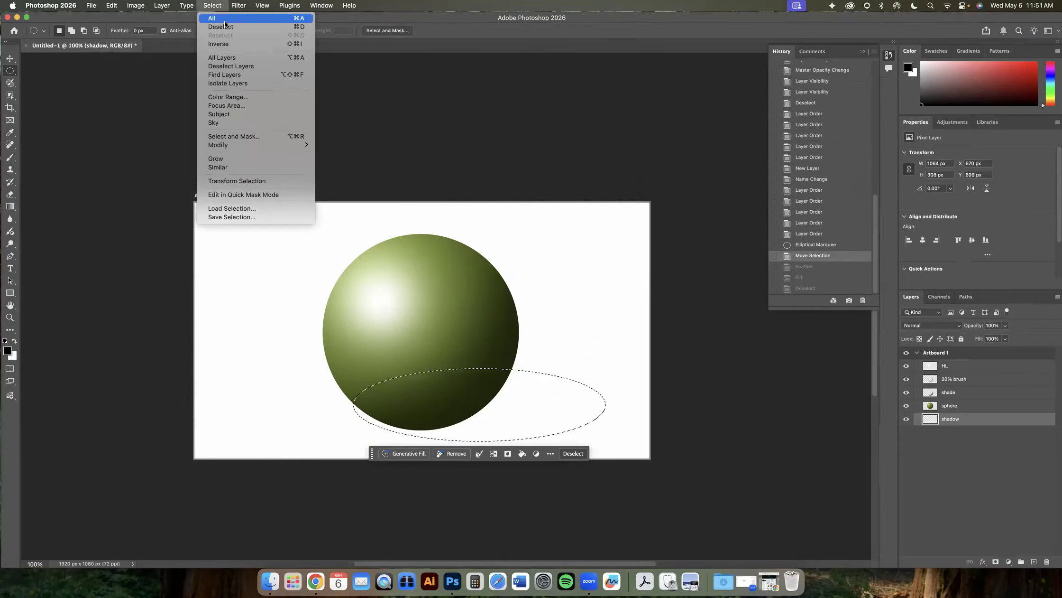
mouse_move(273, 145)
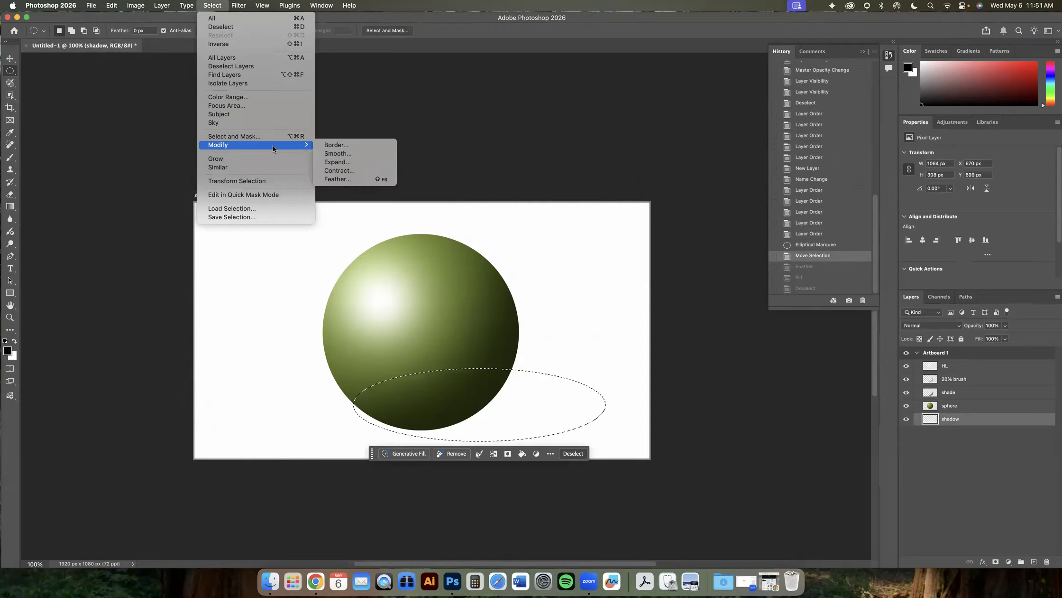
left_click(356, 176)
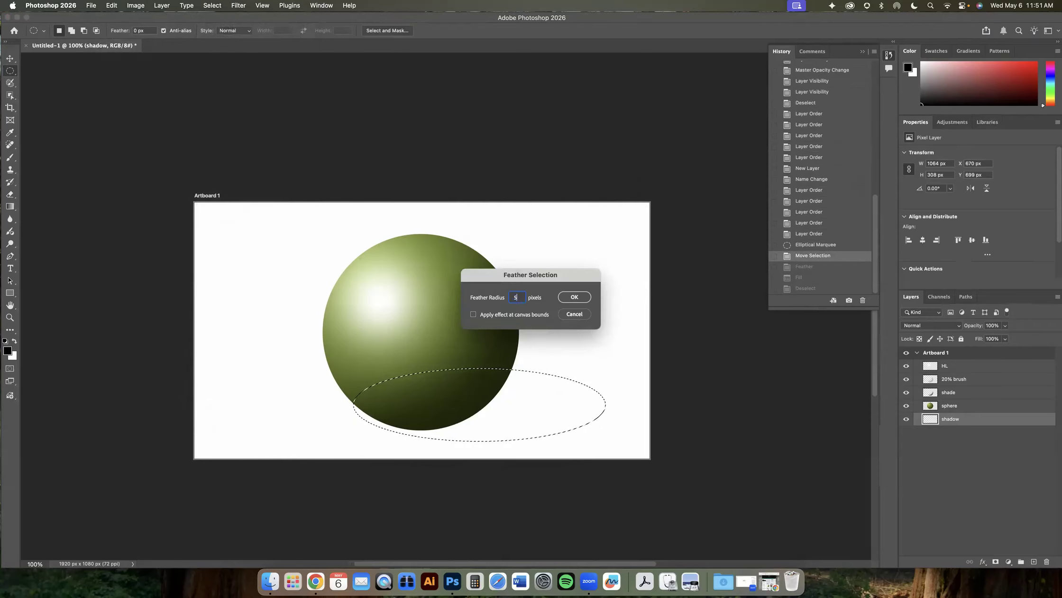
left_click(566, 296)
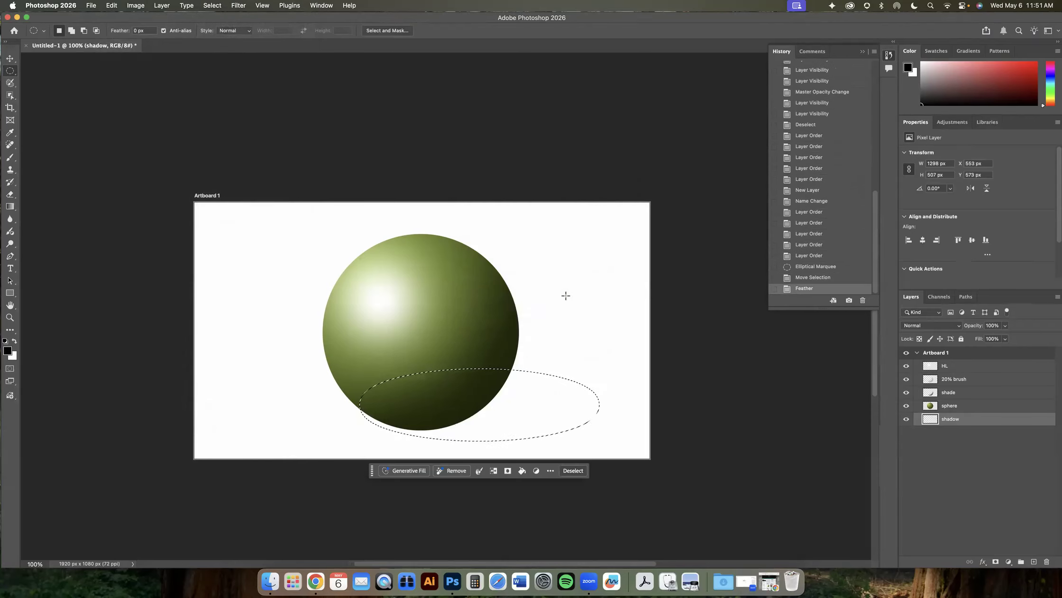
- Fill the feathered selection with black on the shadow layer
left_click(112, 5)
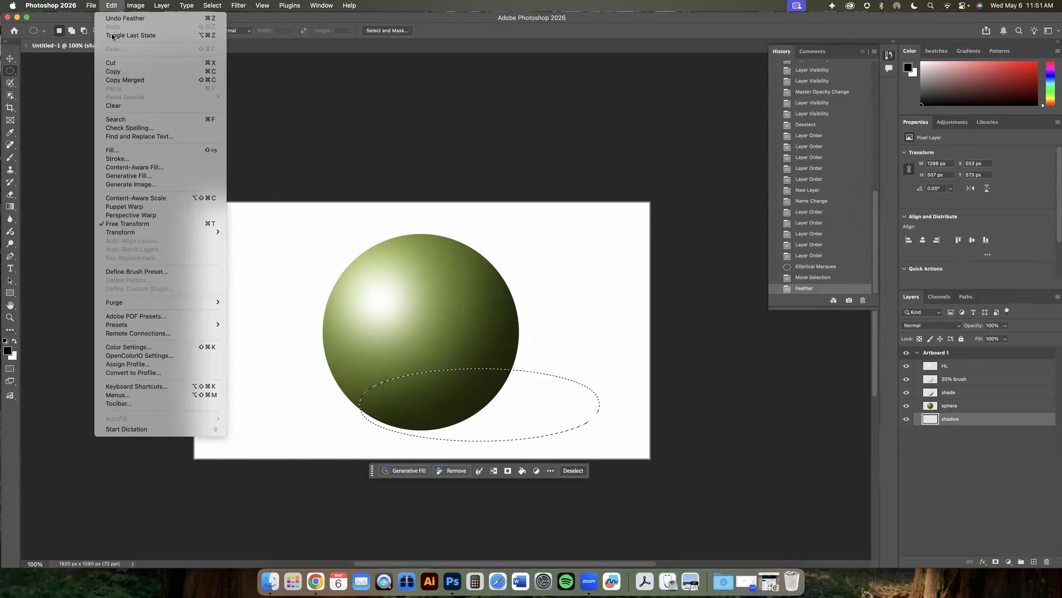
left_click(121, 148)
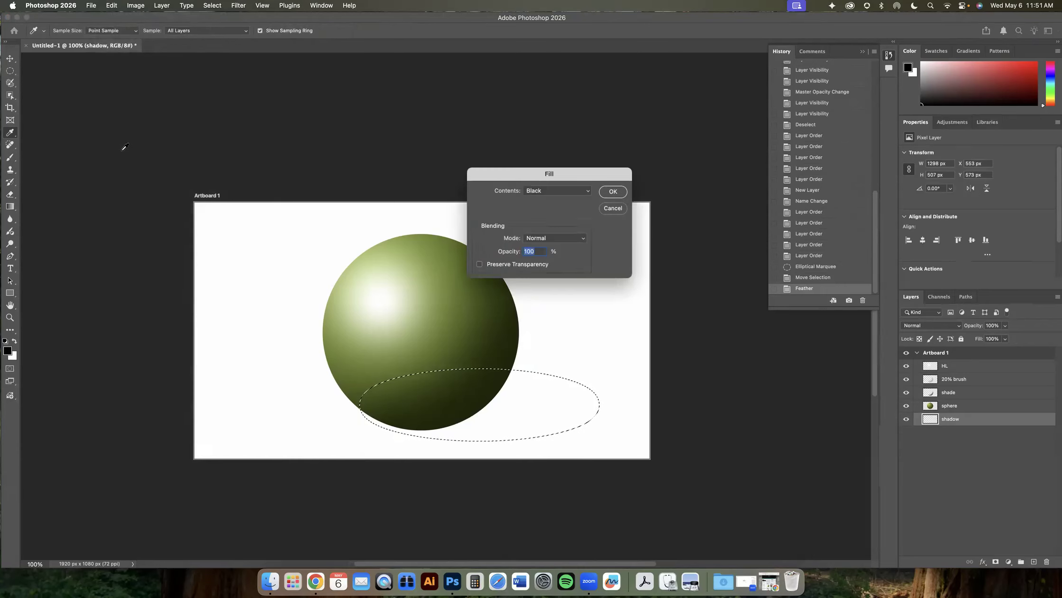
left_click(622, 192)
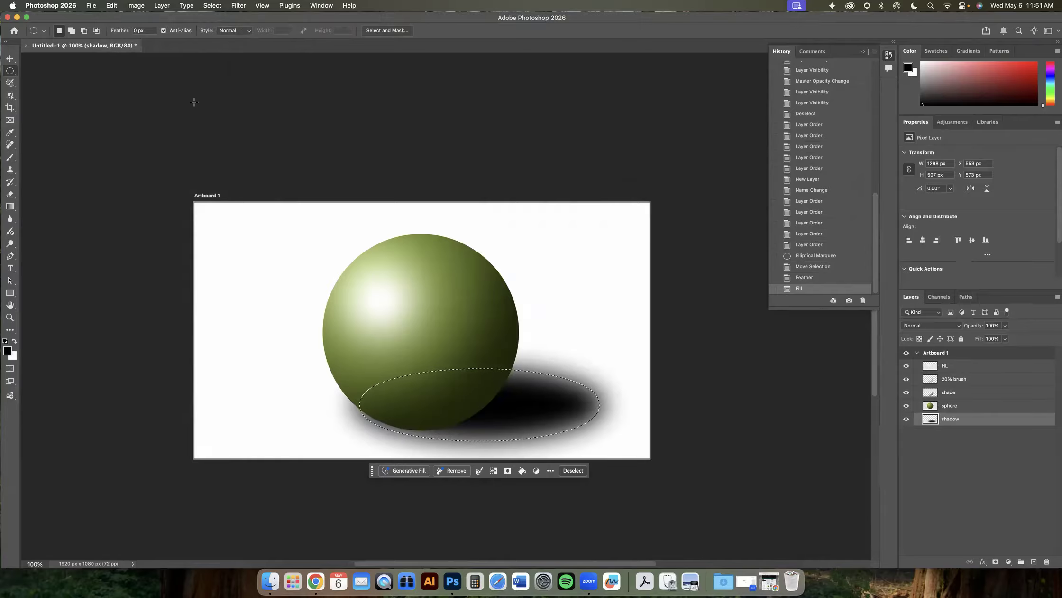
- Move the soft shadow slightly right and up with the Move tool, then deselect
left_click(10, 59)
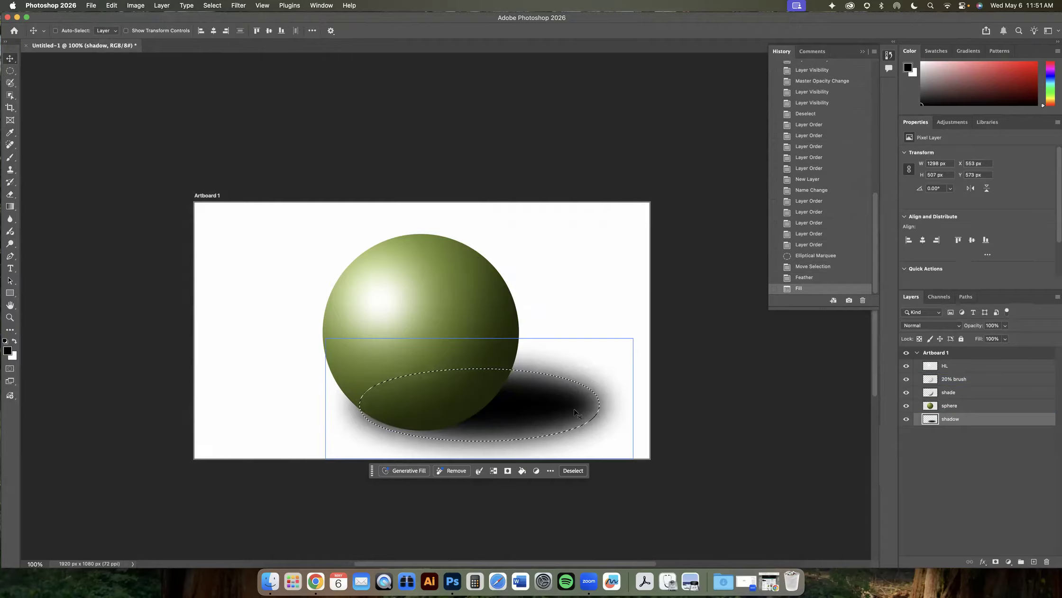
left_click_drag(593, 427, 555, 407)
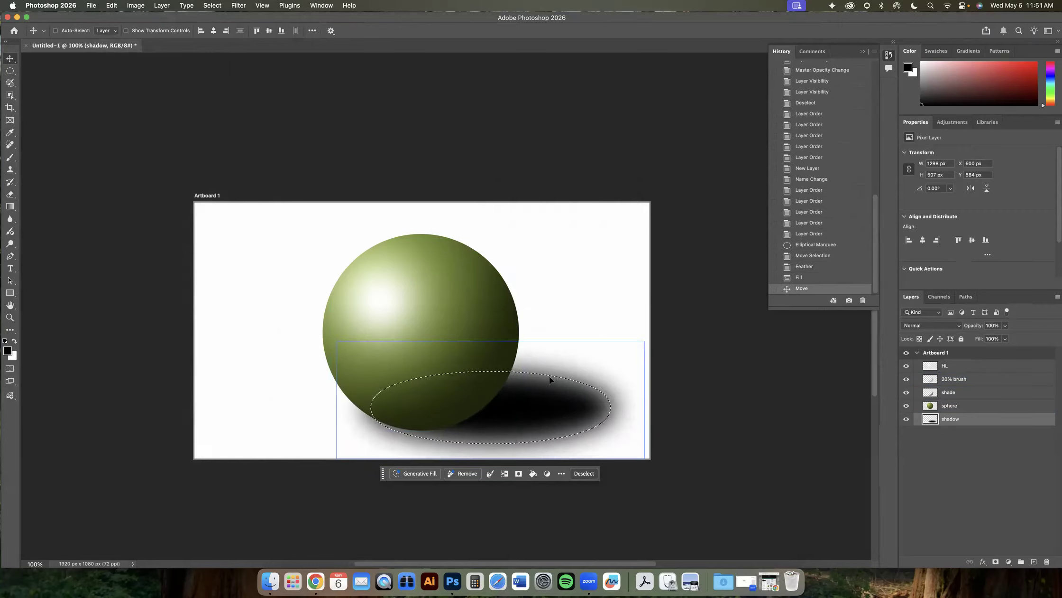
left_click(977, 455)
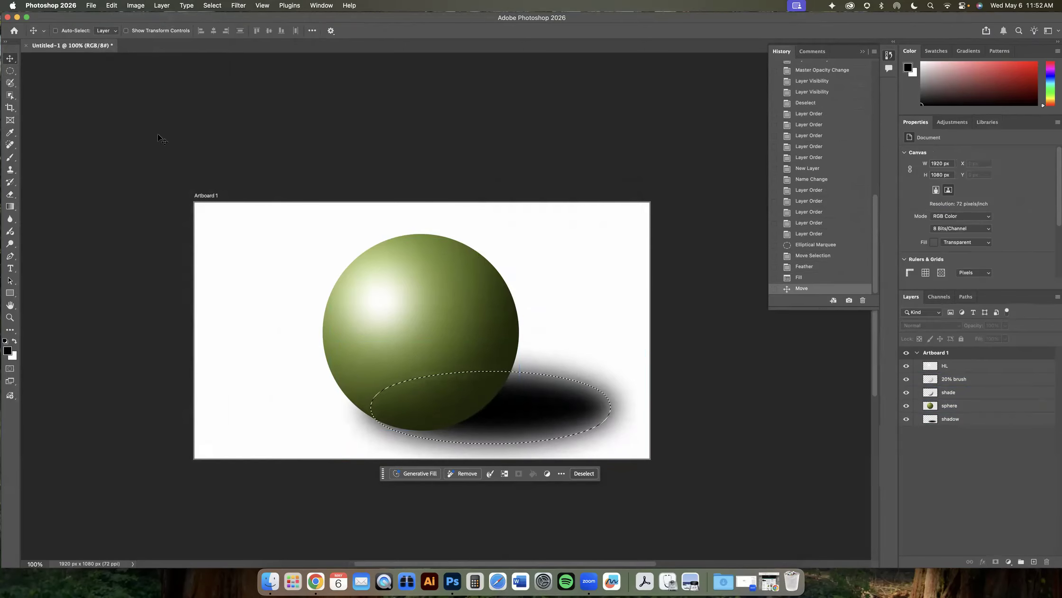
left_click(213, 5)
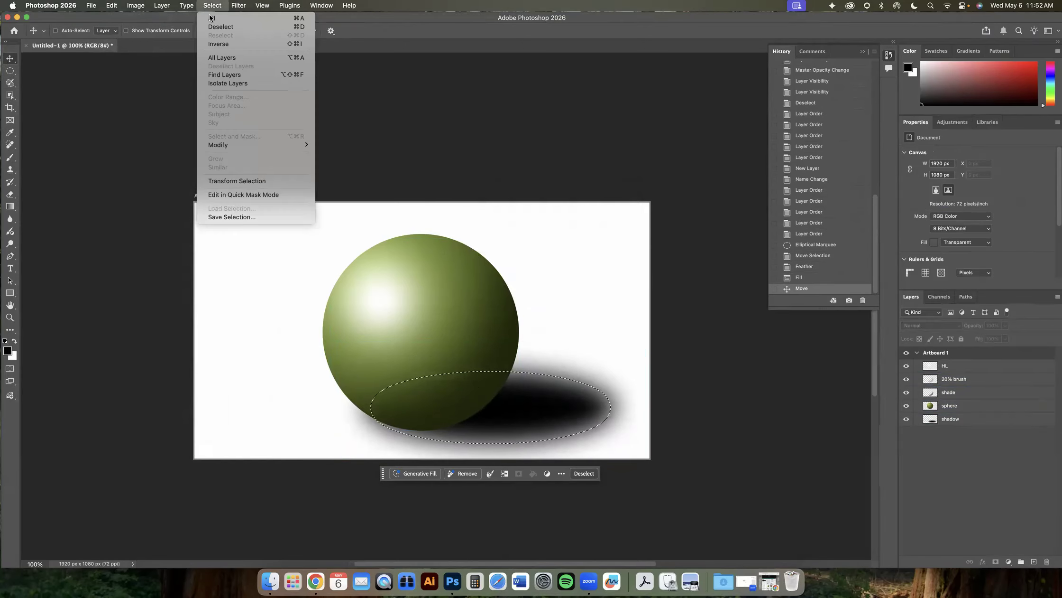
left_click(212, 27)
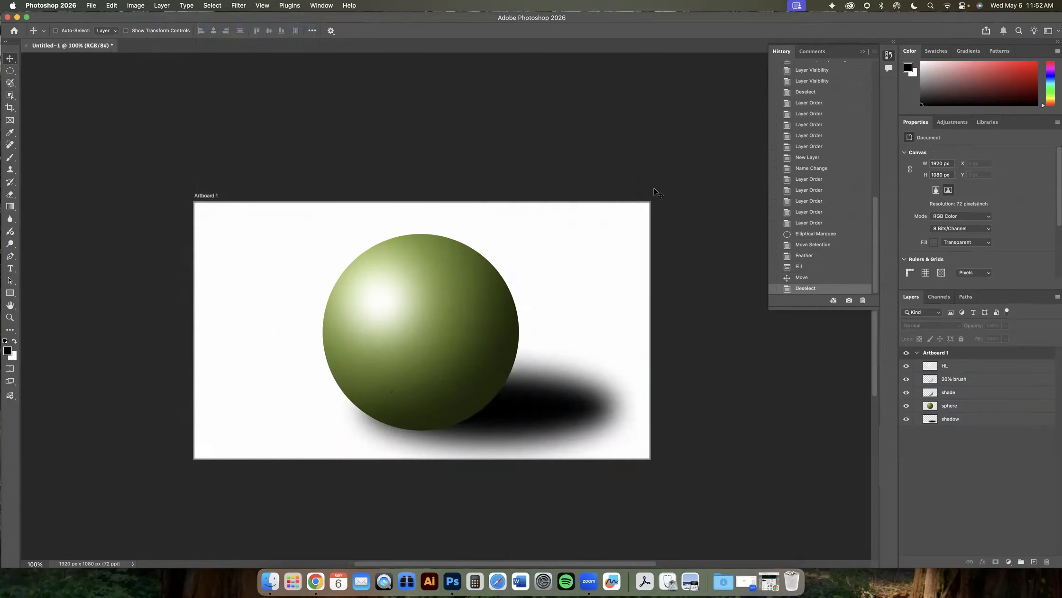
- Load the shadow layer's pixels as a selection, move the shadow up under the sphere's base, and deselect
left_click(931, 421, "super")
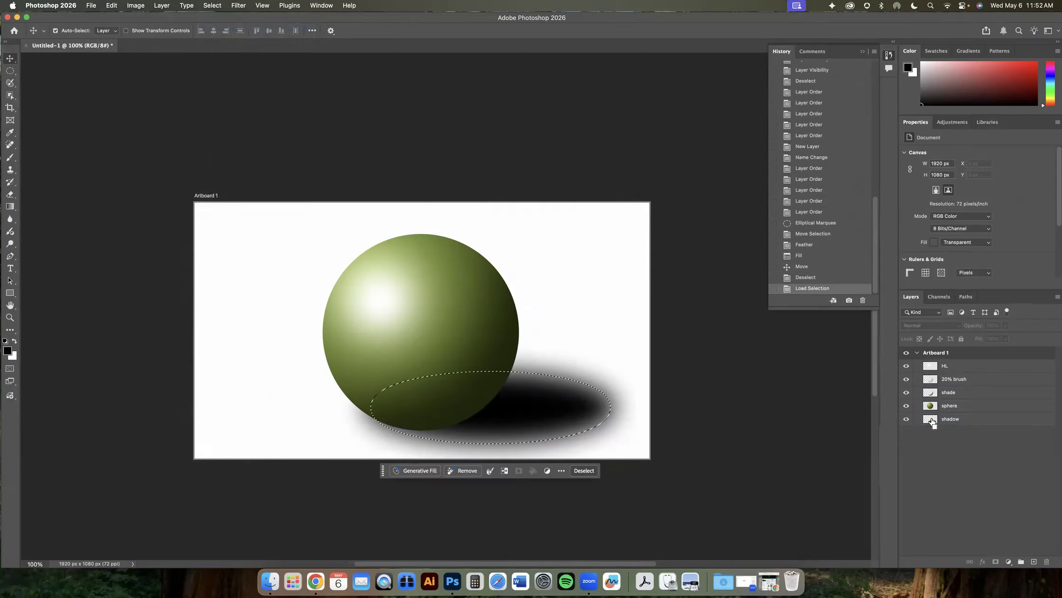
left_click(463, 364)
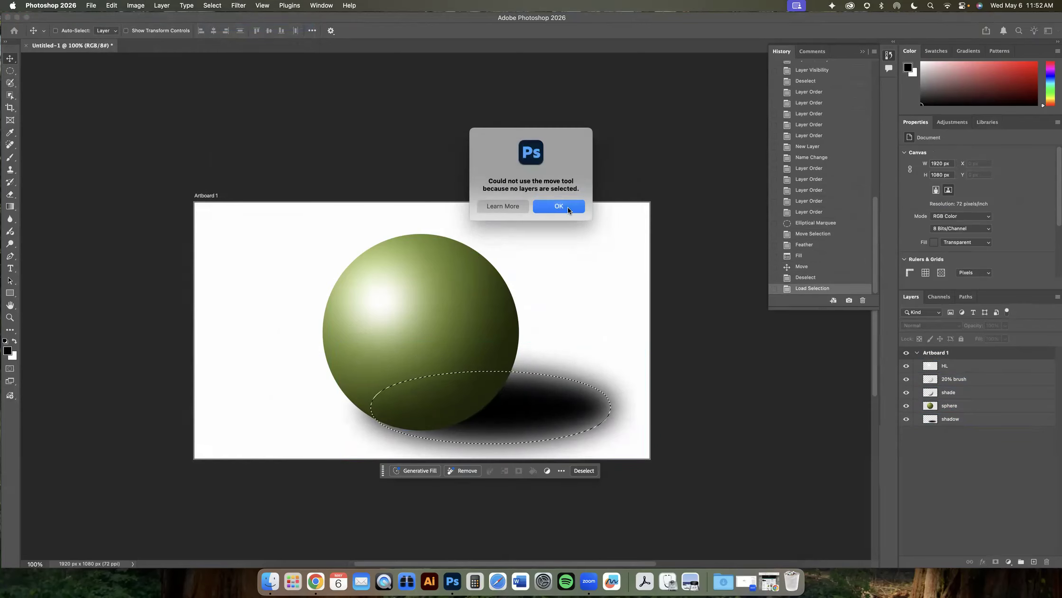
left_click(564, 207)
left_click(951, 419)
left_click_drag(522, 414, 523, 380)
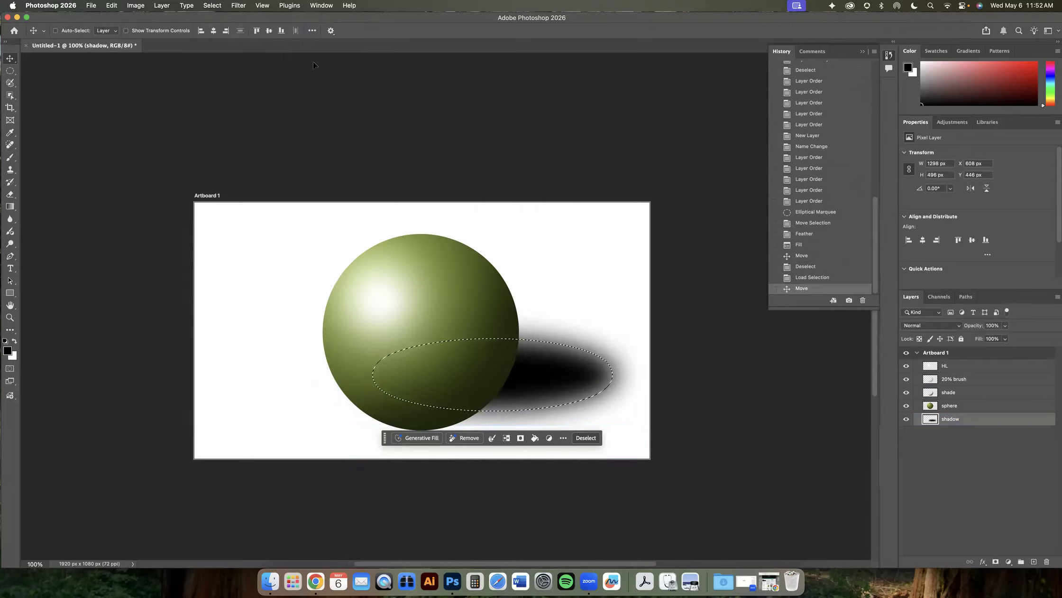
left_click(213, 6)
left_click(219, 27)
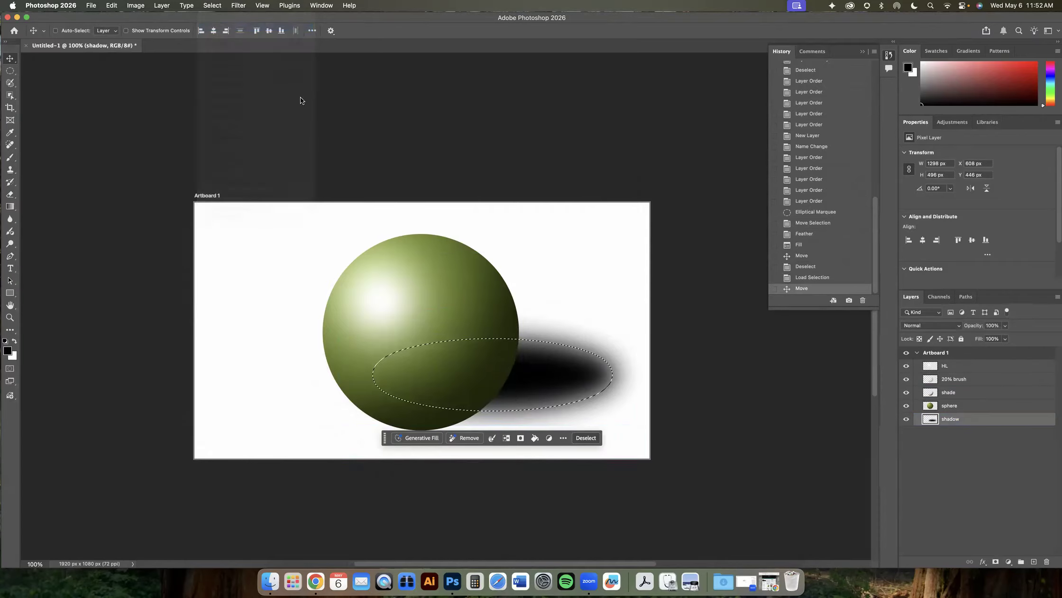
- Try nudging and repositioning the shadow under the sphere, stepping through earlier history states along the way
mouse_move(561, 390)
left_mouse_down()
mouse_move(429, 311)
mouse_move(361, 328)
mouse_move(581, 403)
mouse_move(571, 411)
mouse_move(569, 386)
left_mouse_up()
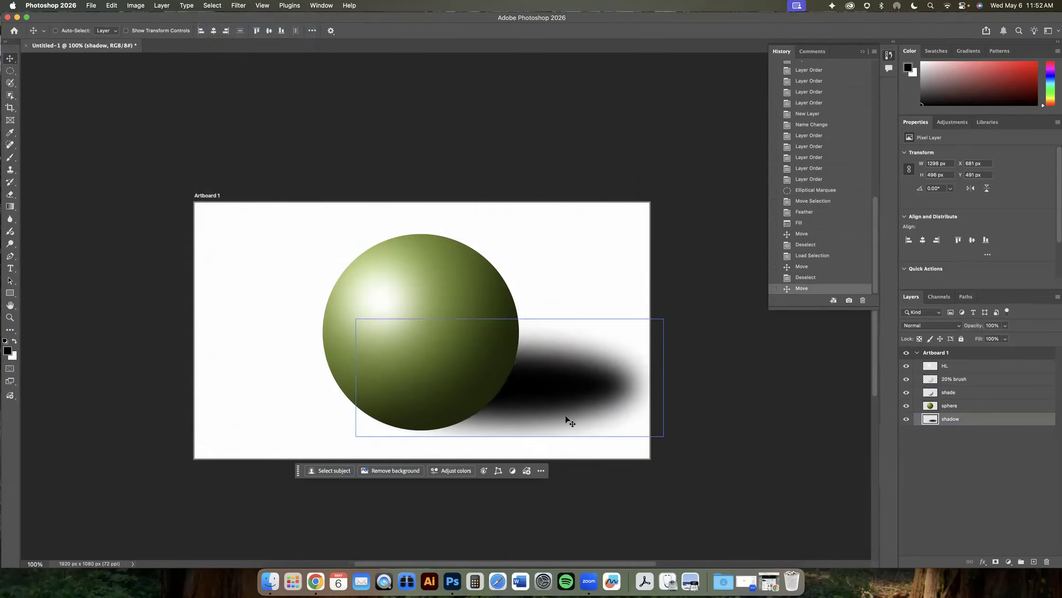
left_click(960, 448)
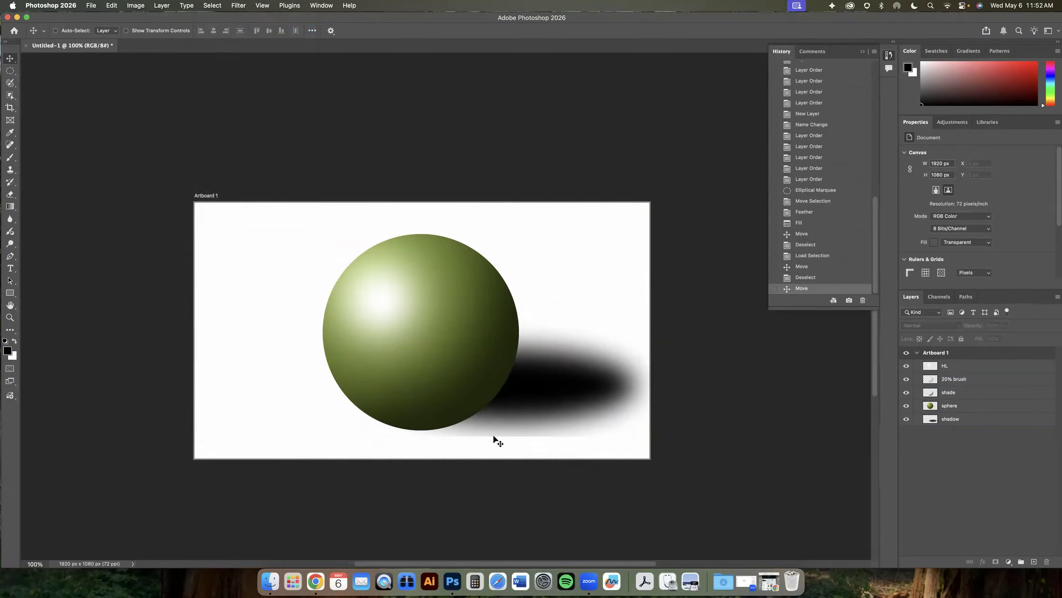
left_click(805, 191)
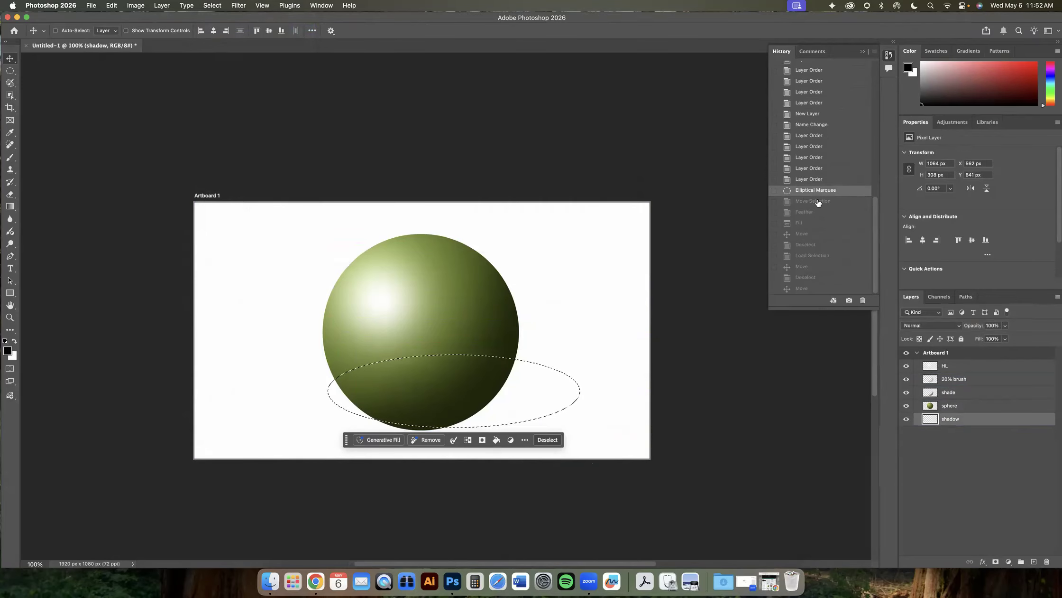
left_click(804, 212)
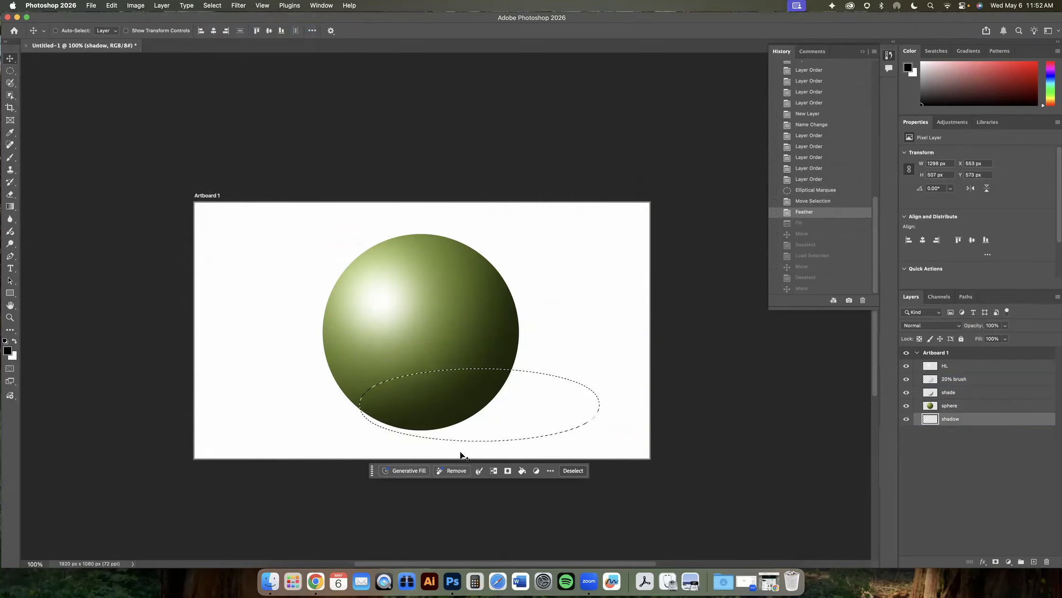
left_click(805, 289)
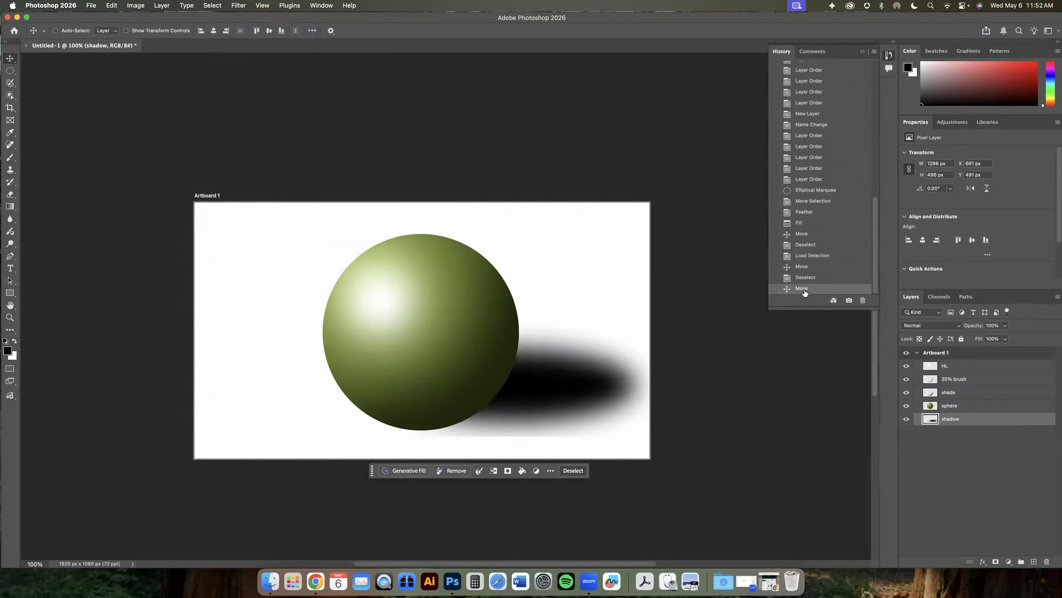
left_click_drag(549, 415, 515, 458)
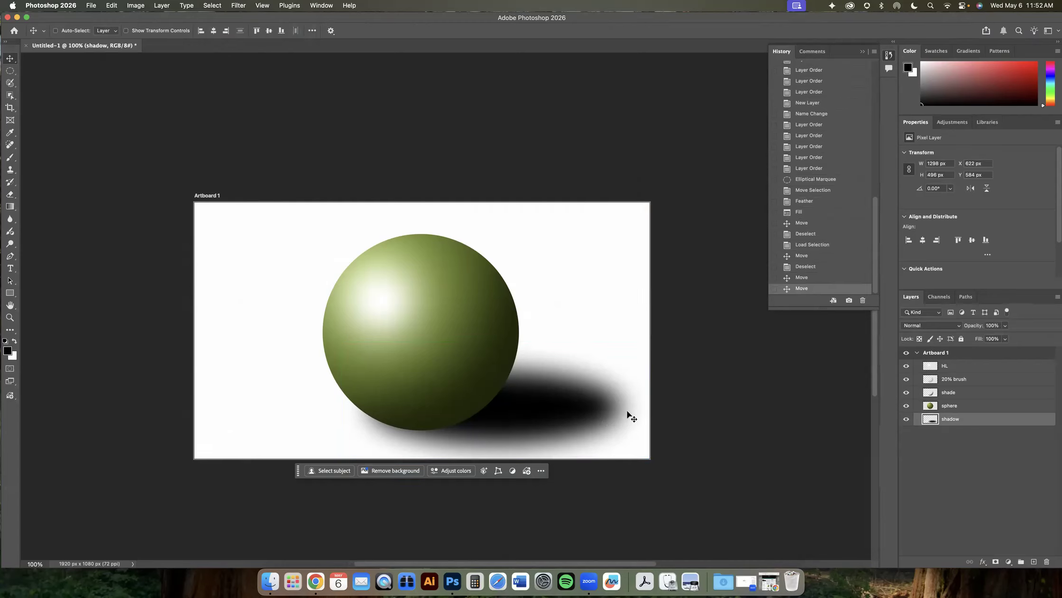
left_click_drag(551, 435, 550, 403)
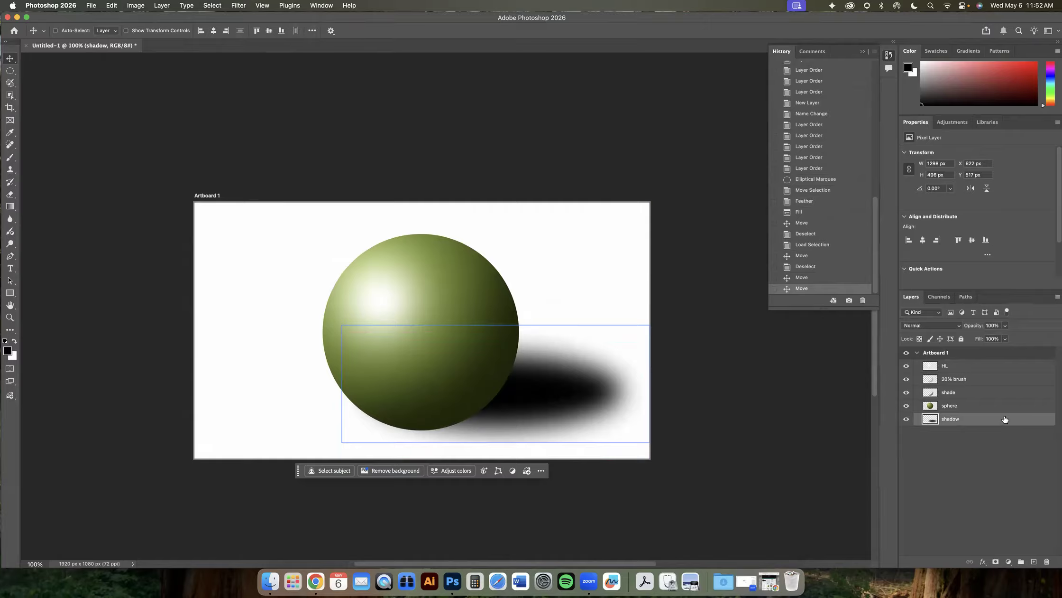
- Select the entire canvas and clear all pixels from the shadow layer
key("super+a")
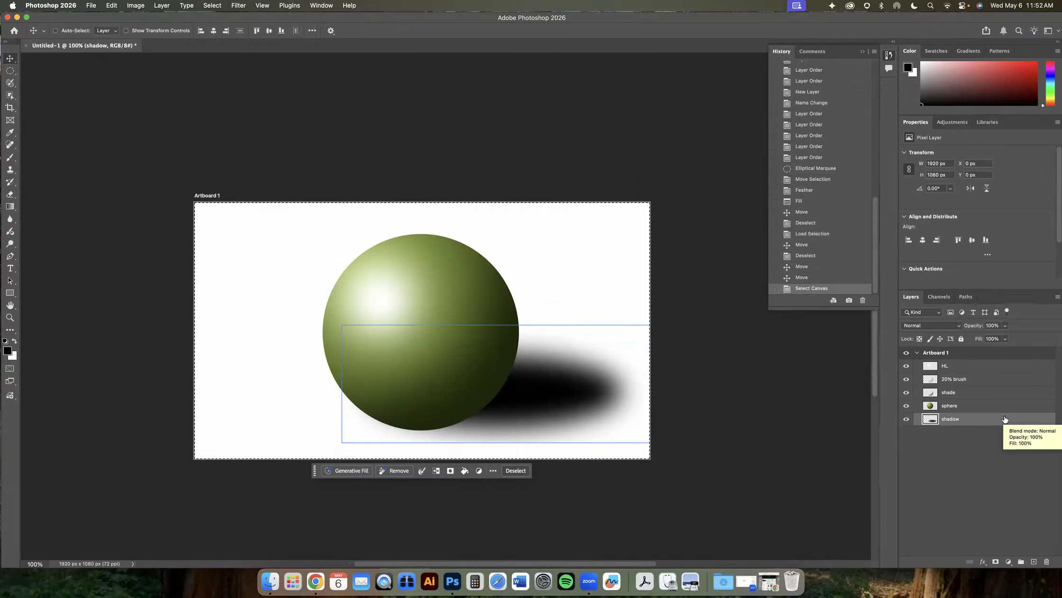
left_click(213, 6)
left_click(213, 18)
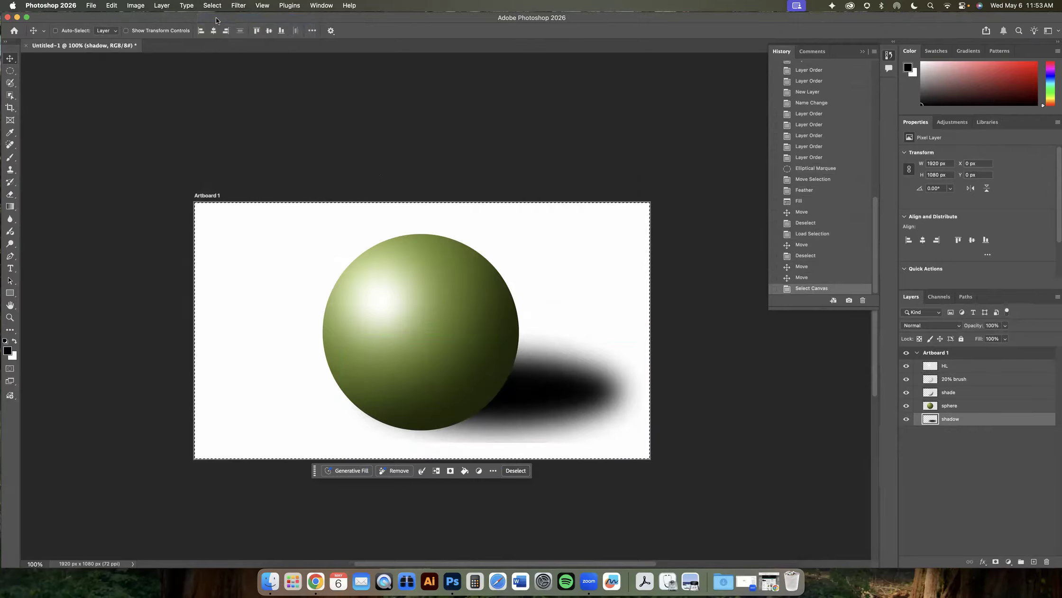
key("Delete")
- Draw an elliptical selection about 1151 × 414 px across the sphere's middle with the Elliptical Marquee tool
key("m")
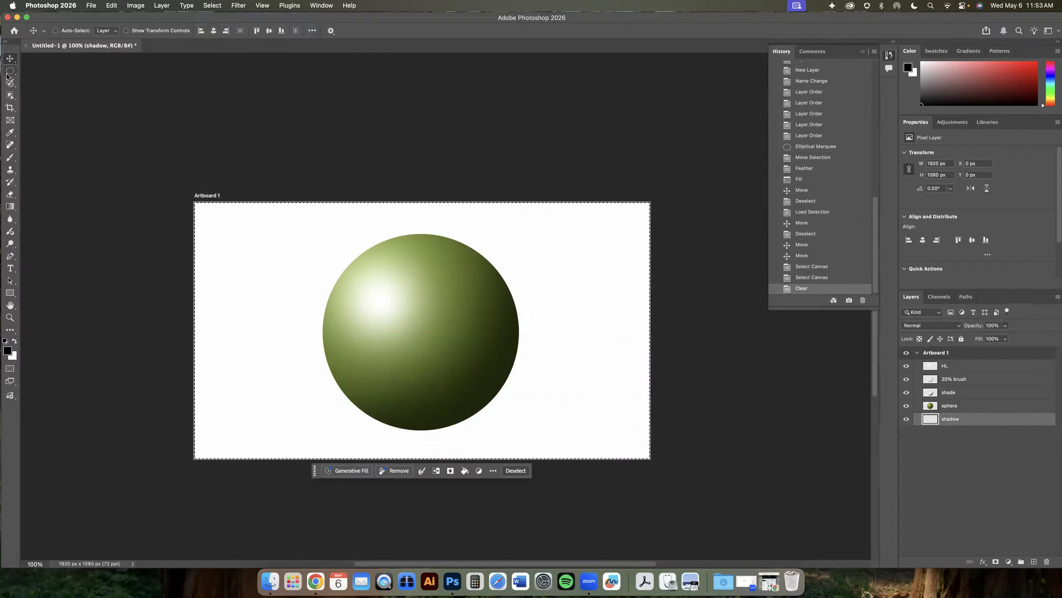
left_click(308, 259)
left_click_drag(293, 258, 566, 355)
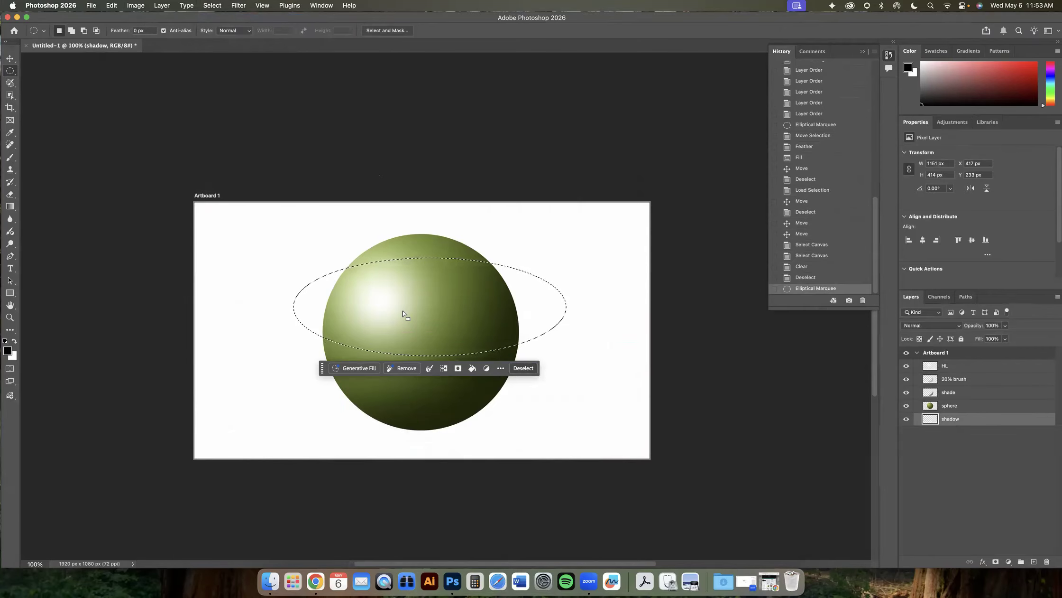
- Feather the new elliptical selection
left_click(213, 6)
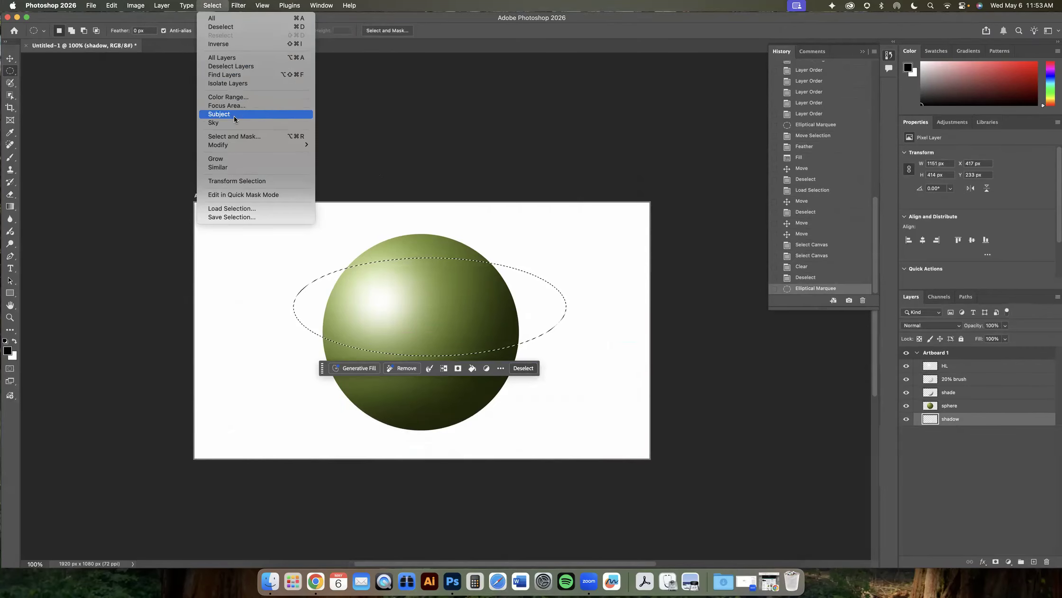
mouse_move(237, 144)
left_click(346, 179)
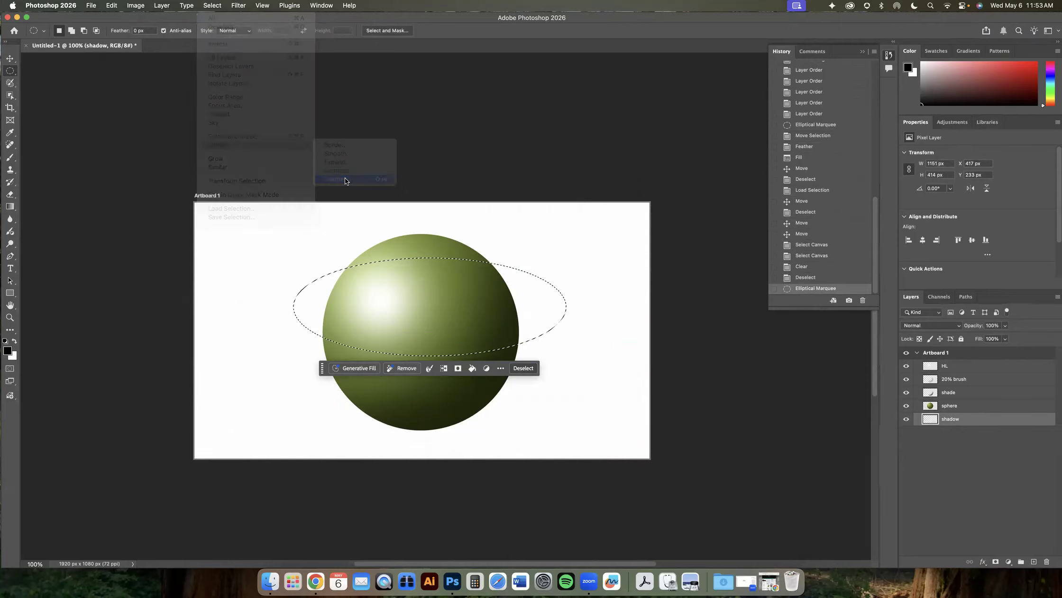
key("Return")
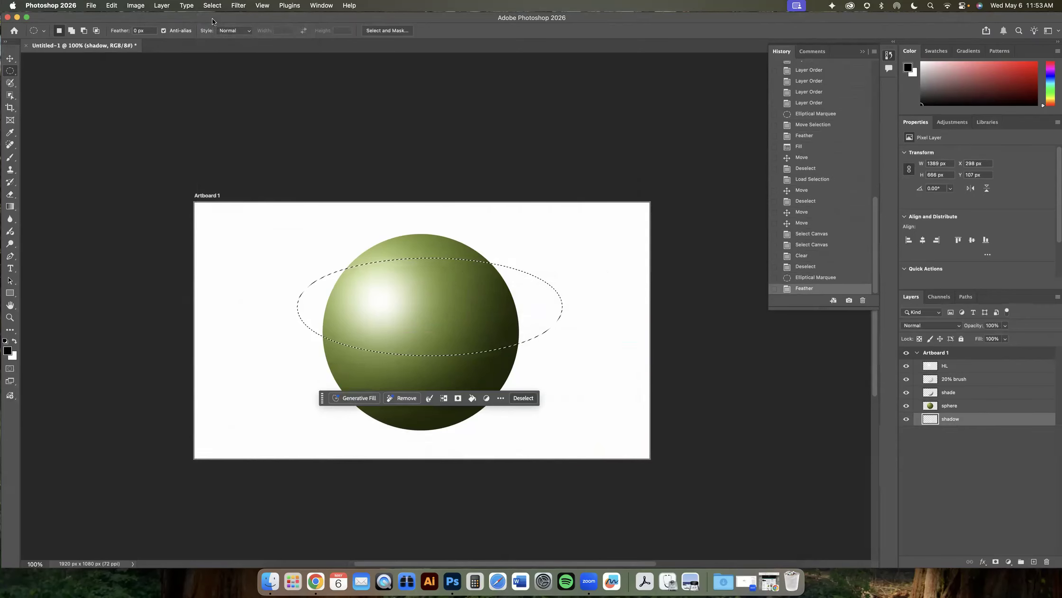
- Fill the feathered selection with black on the shadow layer and deselect
left_click(112, 6)
left_click(113, 150)
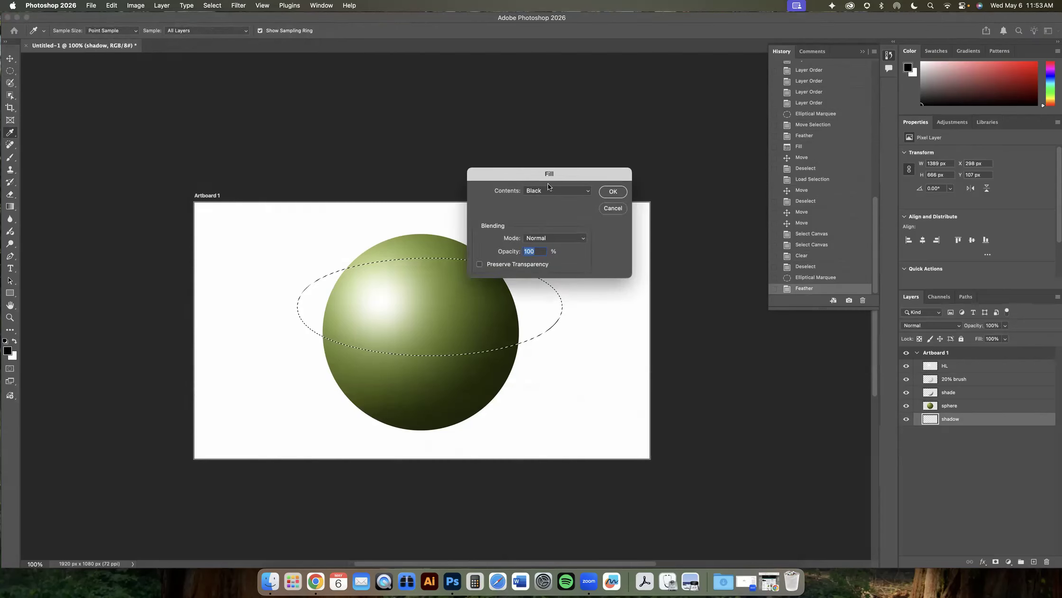
left_click(610, 193)
left_click(212, 5)
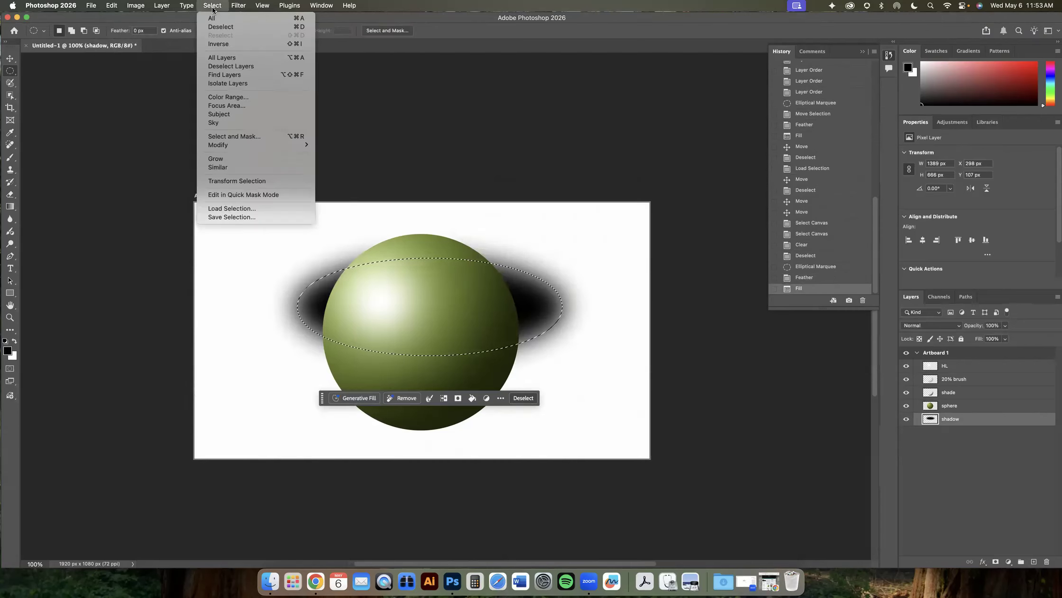
left_click(223, 30)
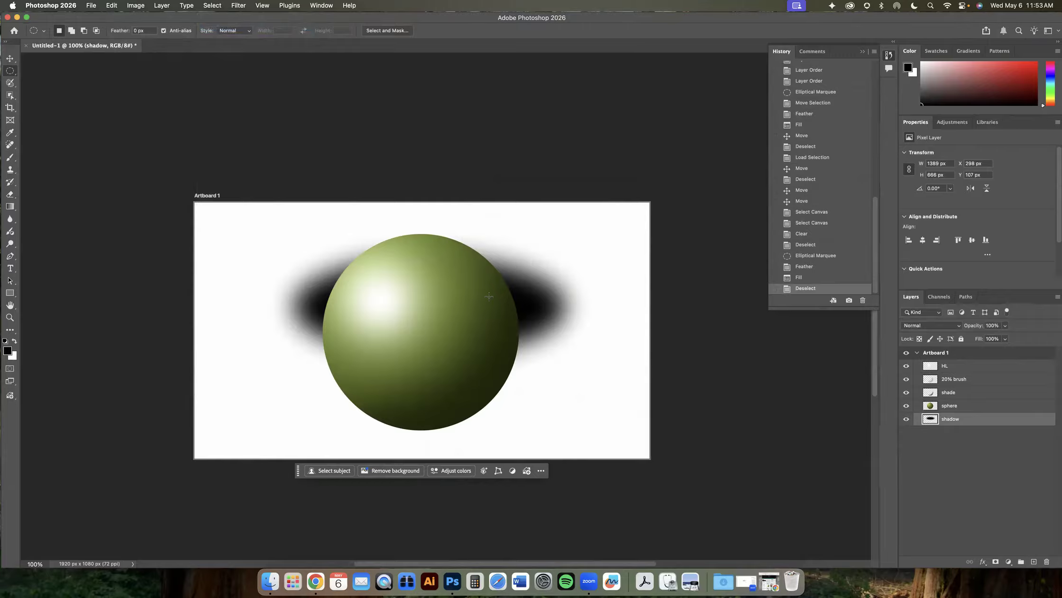
- Move the soft shadow right, bring the shadow layer to the top of the stack, and shift it down-left
key("v")
mouse_move(417, 311)
left_mouse_down()
mouse_move(190, 260)
mouse_move(418, 420)
mouse_move(512, 342)
left_mouse_up()
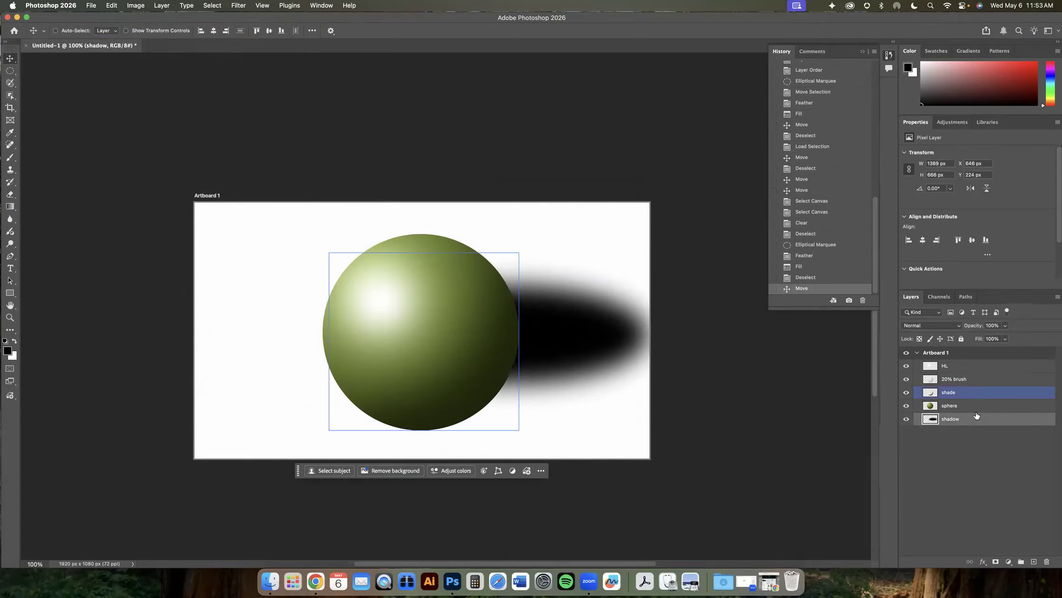
left_click_drag(970, 420, 978, 364)
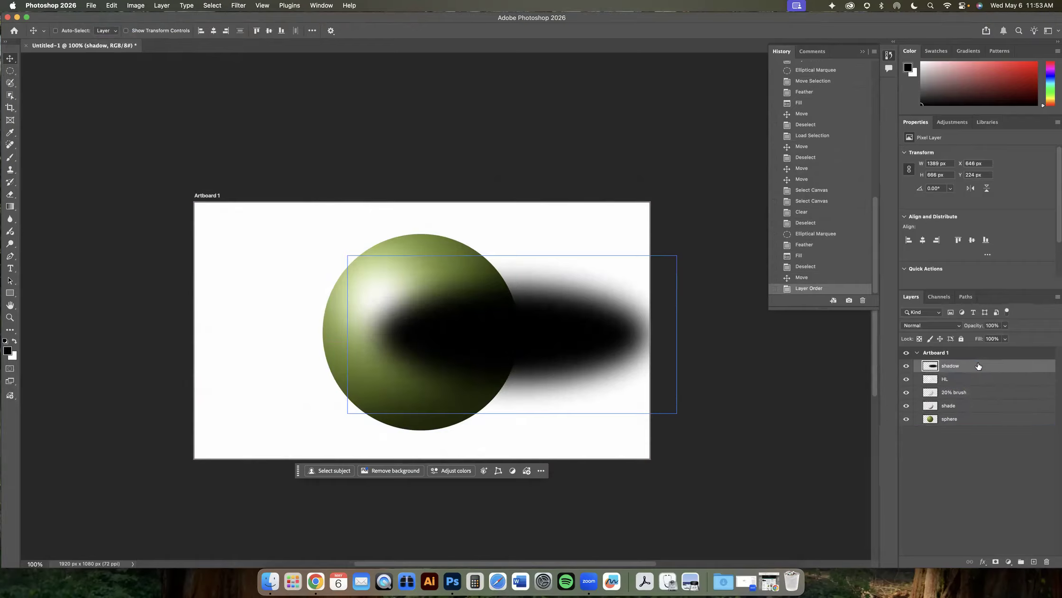
left_click_drag(544, 349, 515, 406)
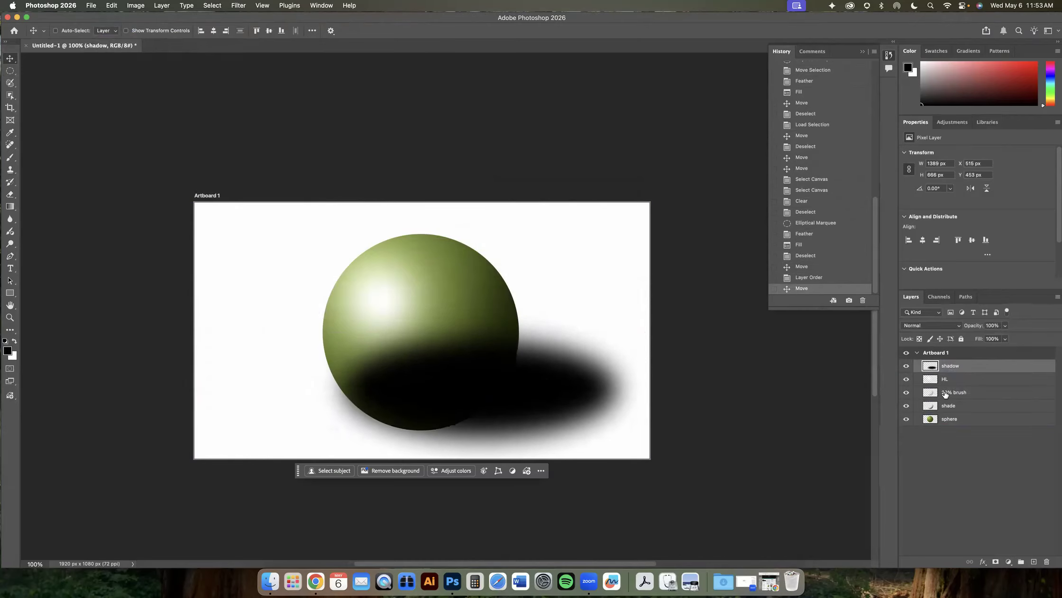
- Try the shadow layer's opacity, return the layer beneath the sphere, and move the shadow left under its base
left_click(1006, 326)
left_click_drag(997, 336, 1022, 337)
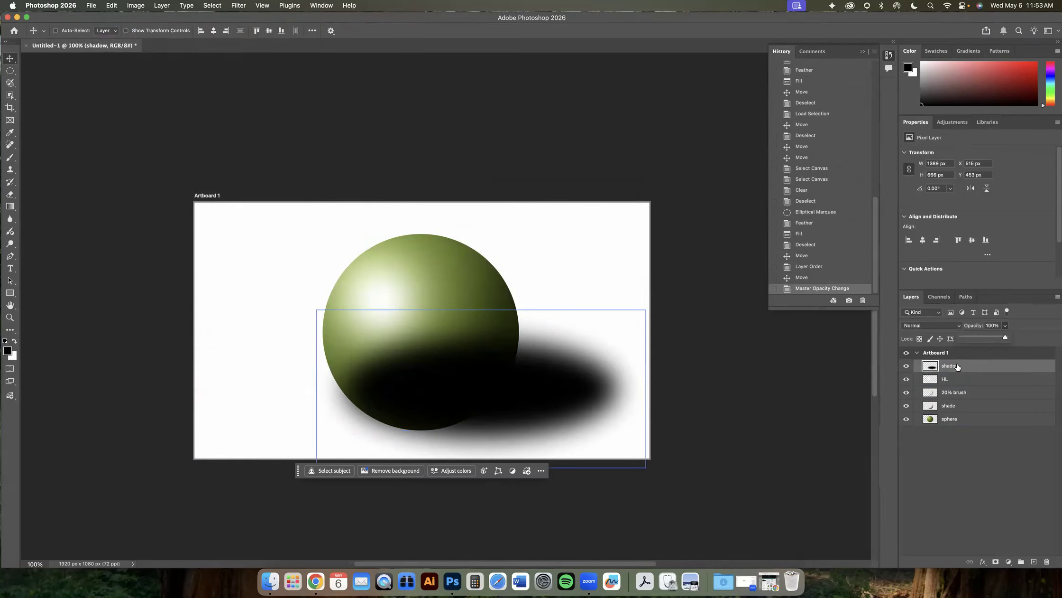
left_click_drag(957, 418, 956, 422)
left_click_drag(607, 403, 550, 420)
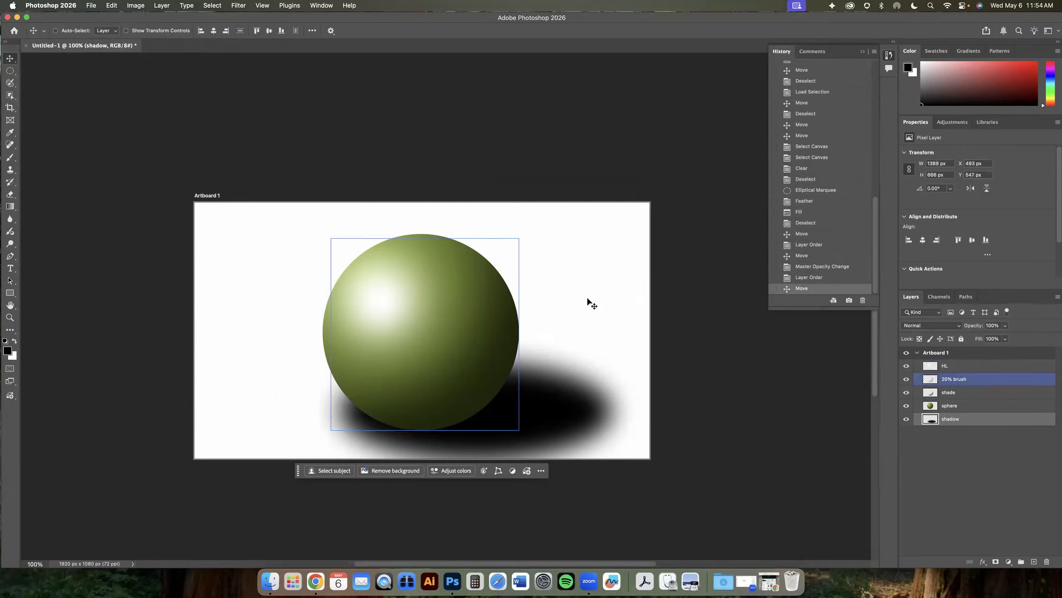
- Begin a Distort transform on the shadow layer
scroll(589, 303, "down", 3)
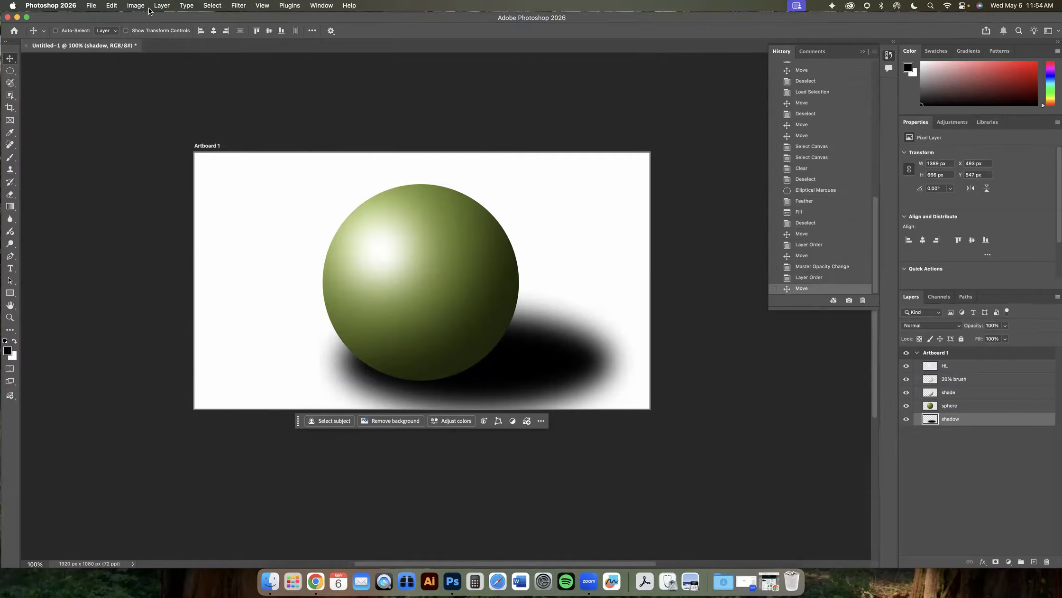
left_click(110, 6)
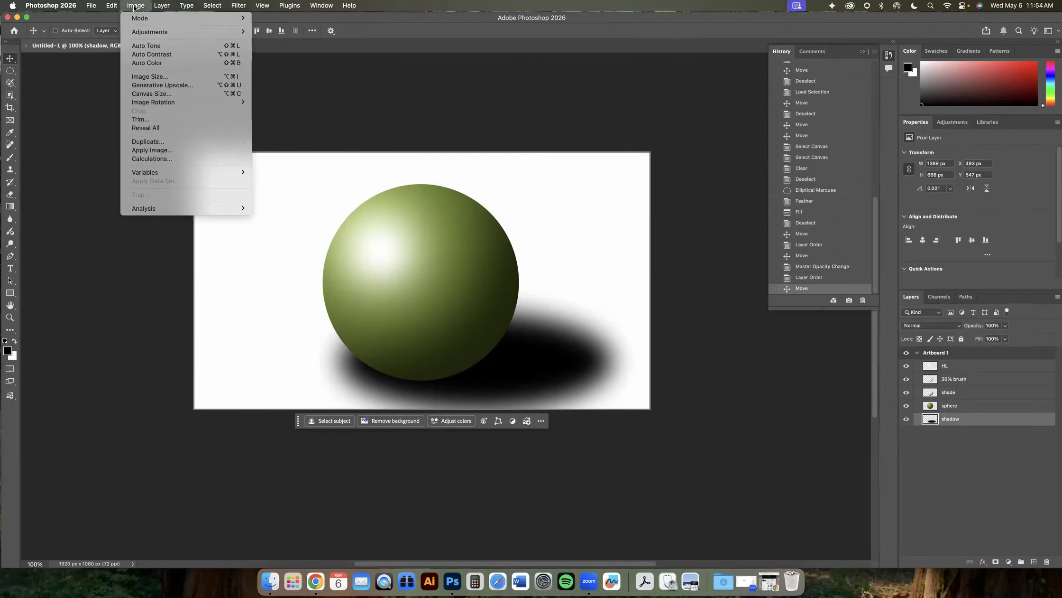
left_click(112, 7)
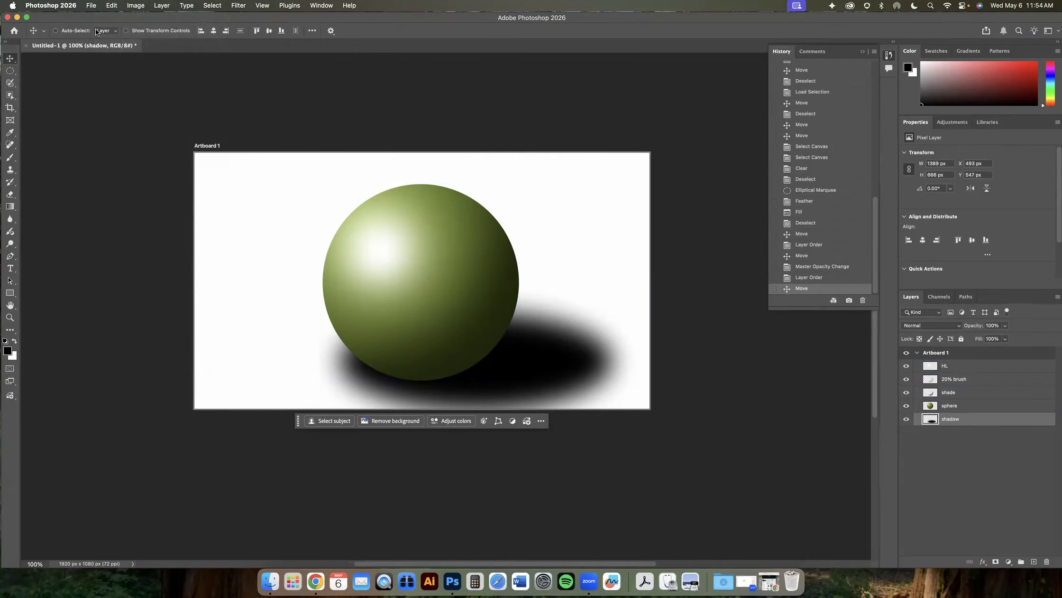
left_click(112, 6)
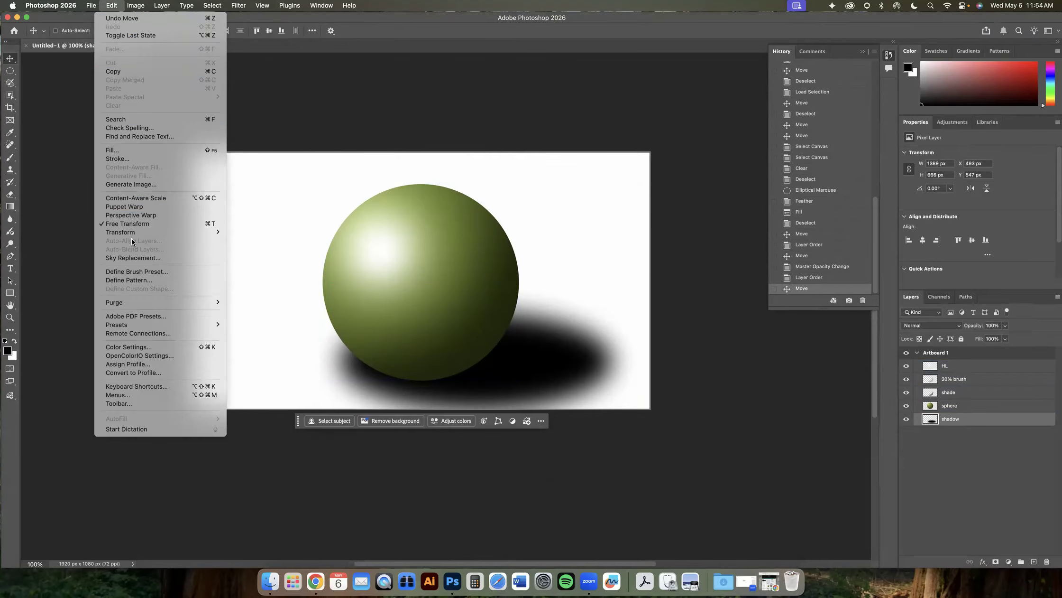
mouse_move(137, 232)
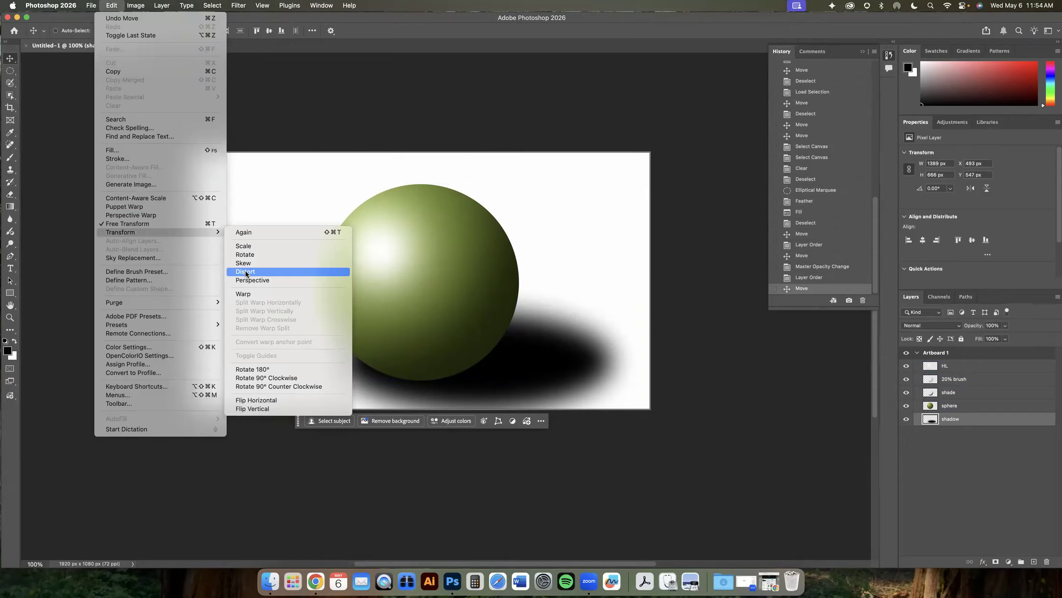
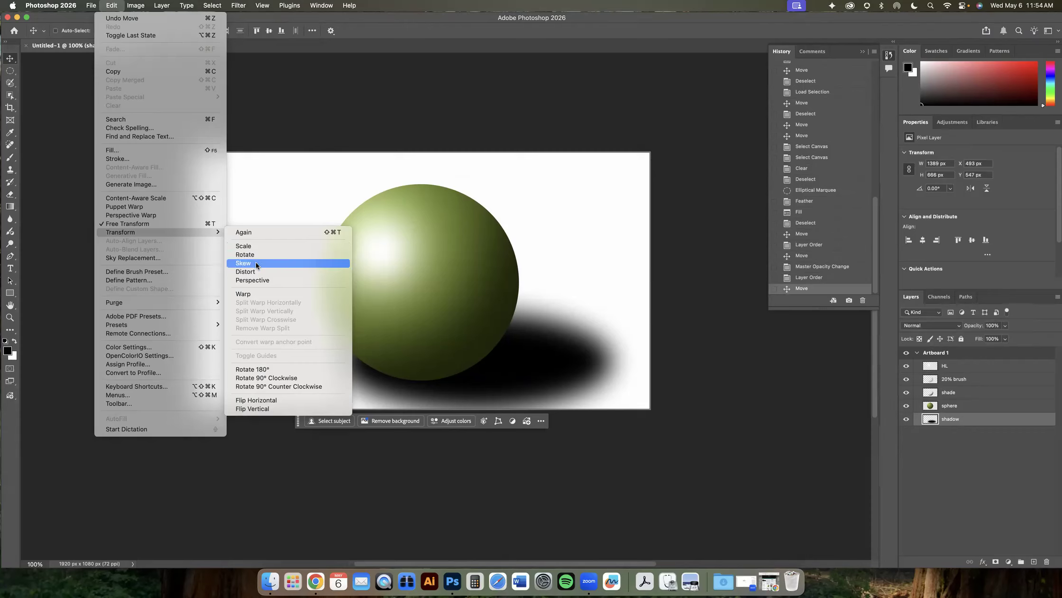
- Try skewing the shadow layer by pulling its top edge to the right
left_click(256, 263)
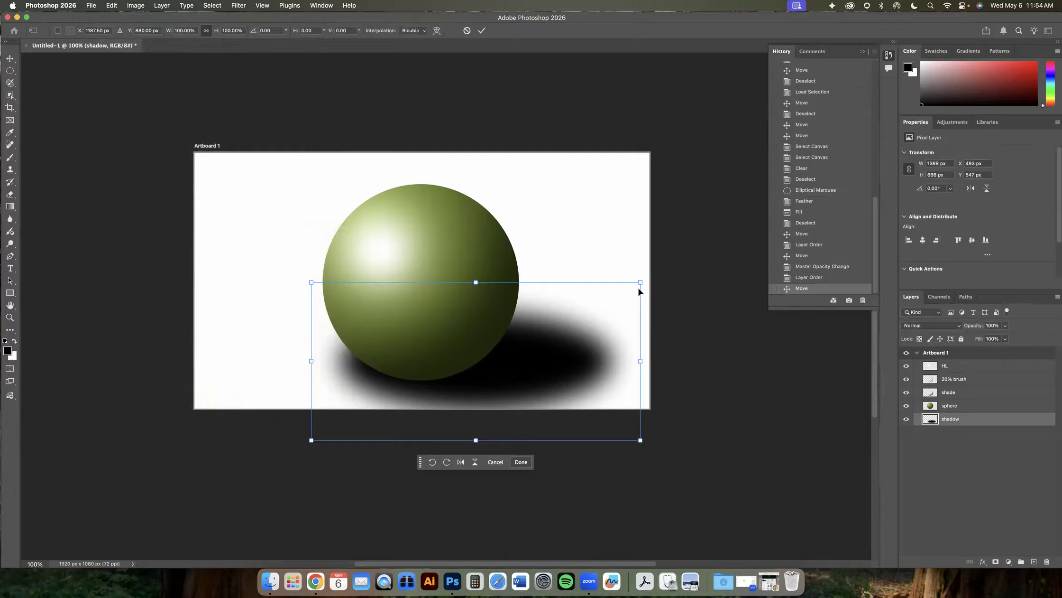
left_click_drag(641, 284, 566, 282)
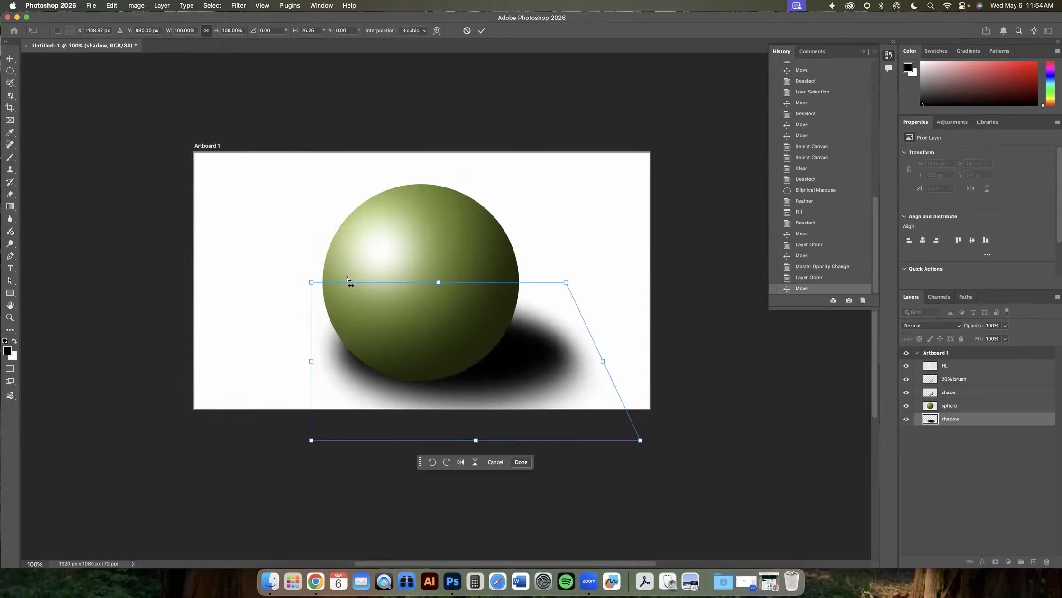
left_click_drag(311, 283, 501, 282)
left_click_drag(566, 288, 672, 303)
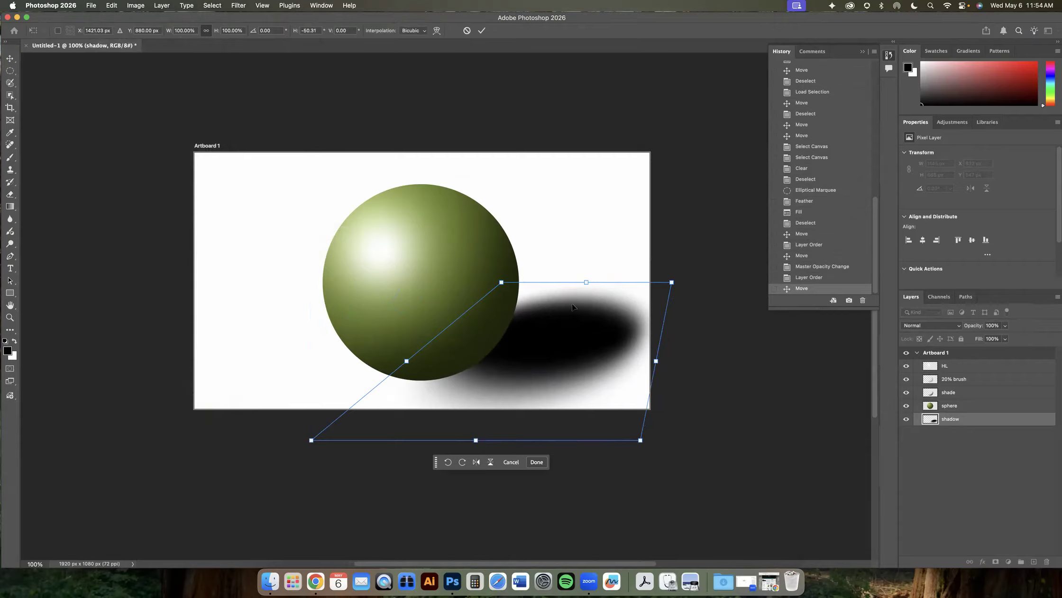
key("Return")
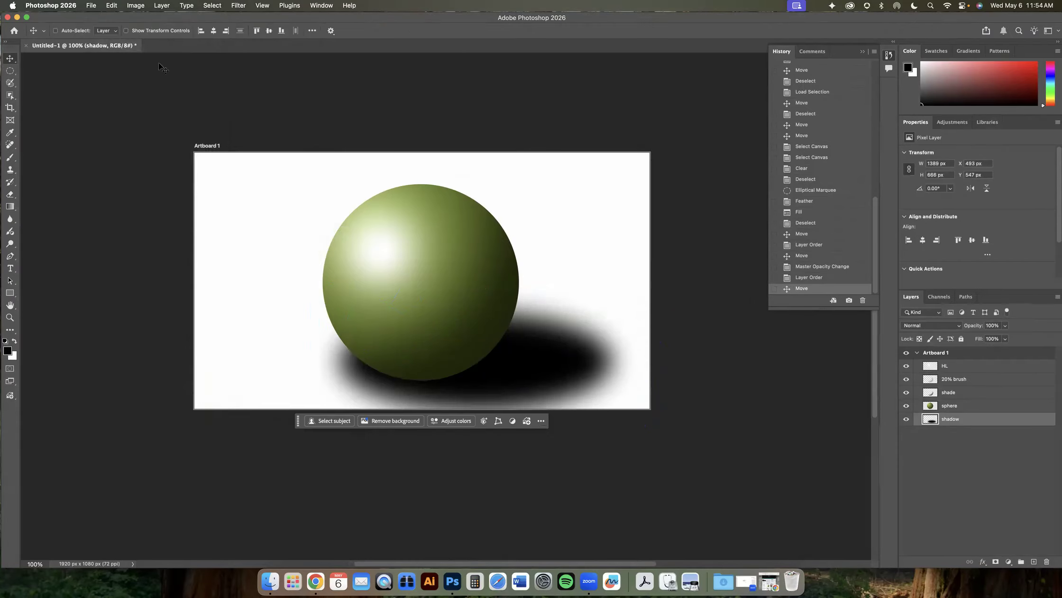
- Try distorting the shadow by pulling three of its corners inward, then cancel the transform
left_click(141, 7)
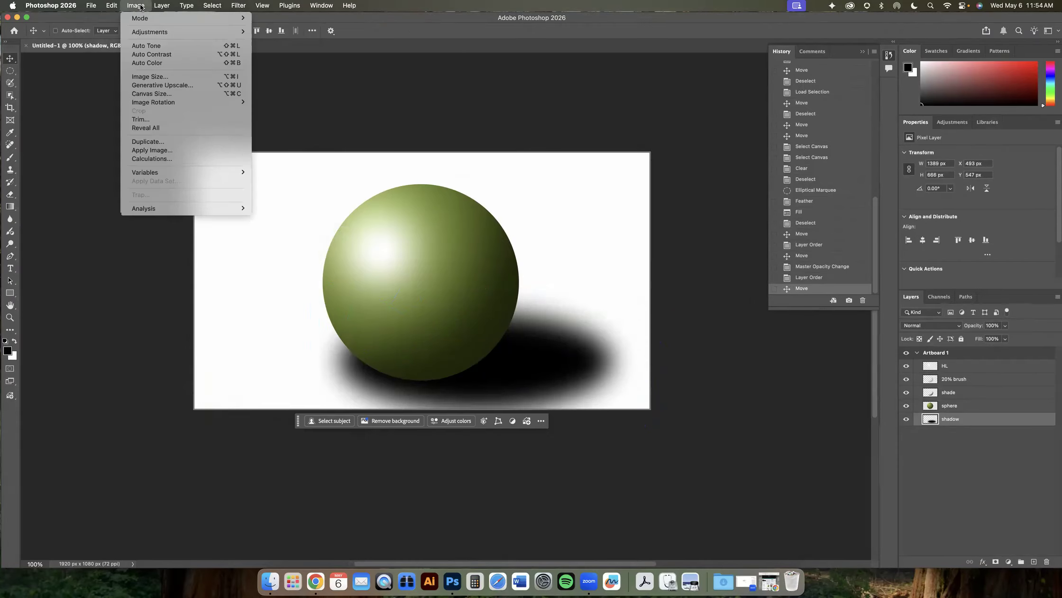
mouse_move(120, 8)
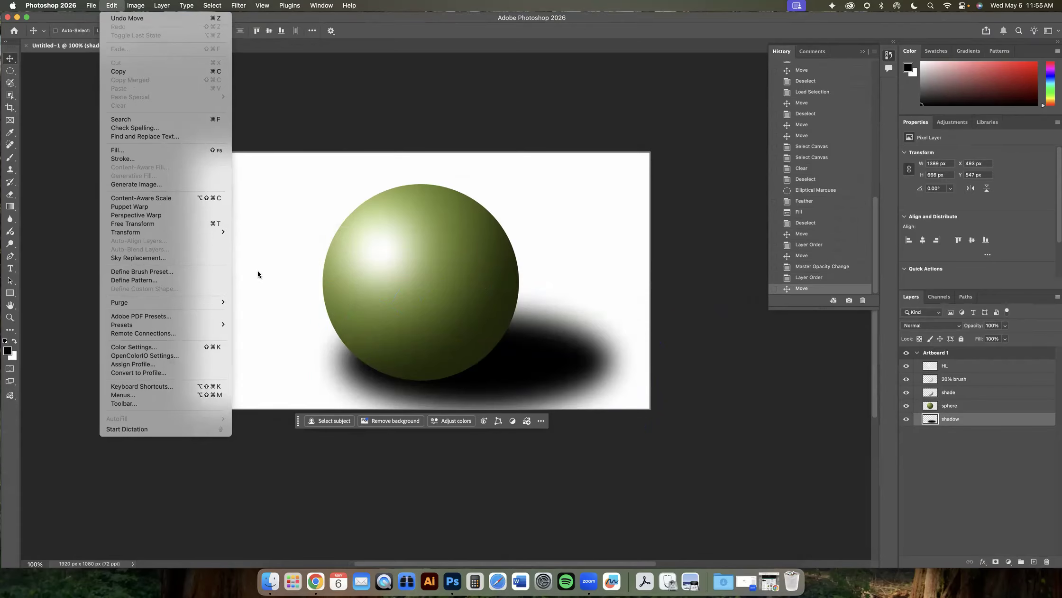
mouse_move(205, 232)
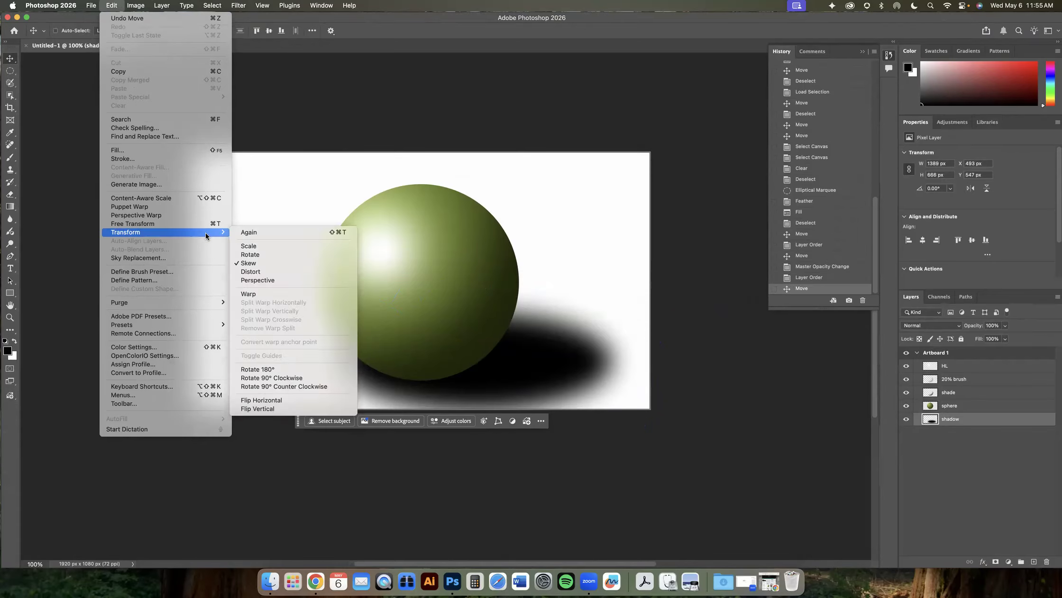
left_click(258, 271)
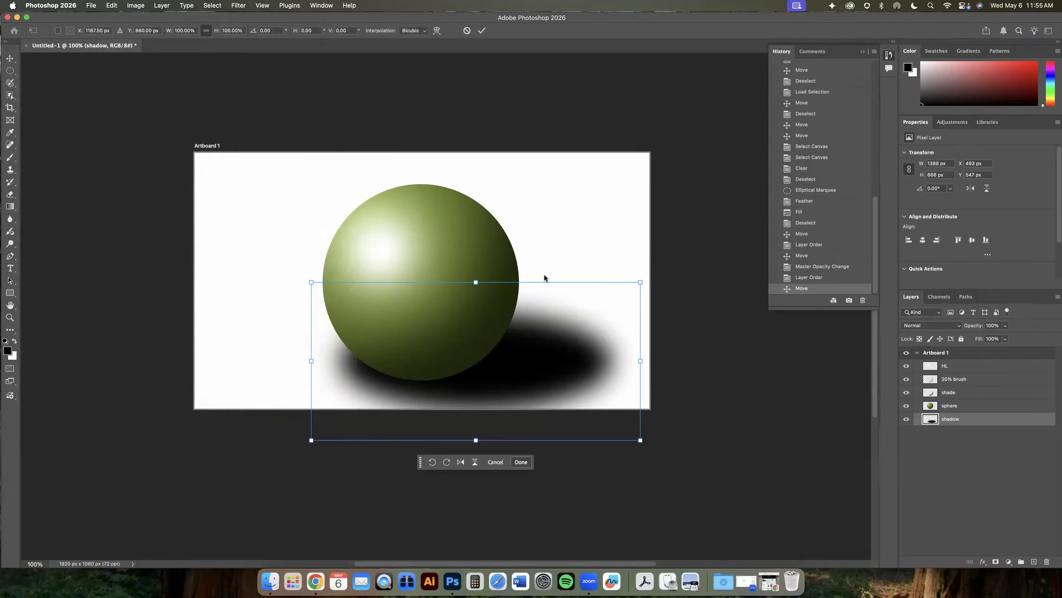
left_click_drag(642, 283, 623, 265)
left_click_drag(308, 286, 332, 261)
left_click_drag(318, 434, 357, 427)
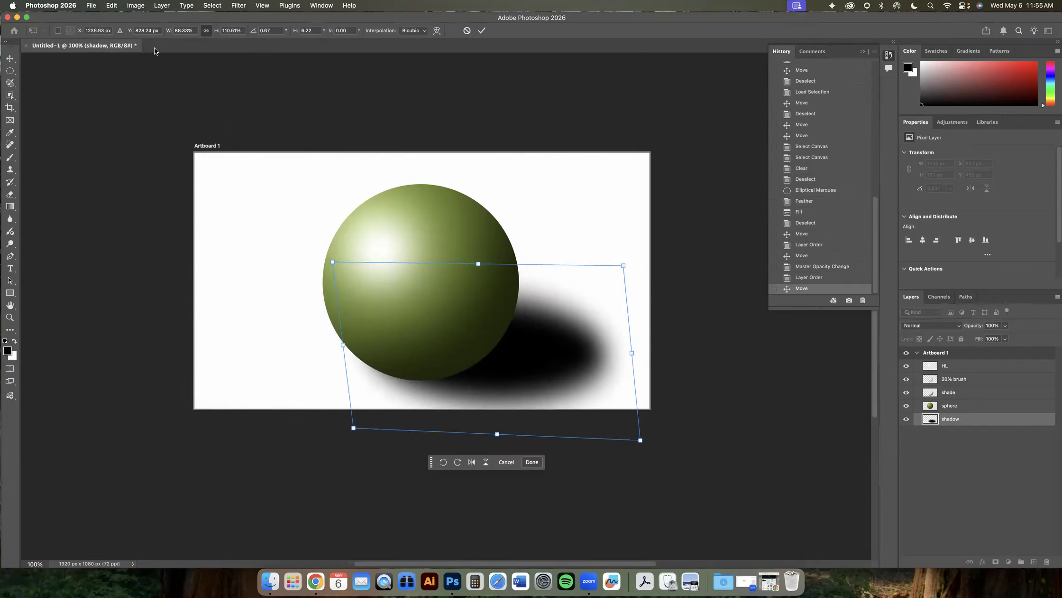
left_click(467, 32)
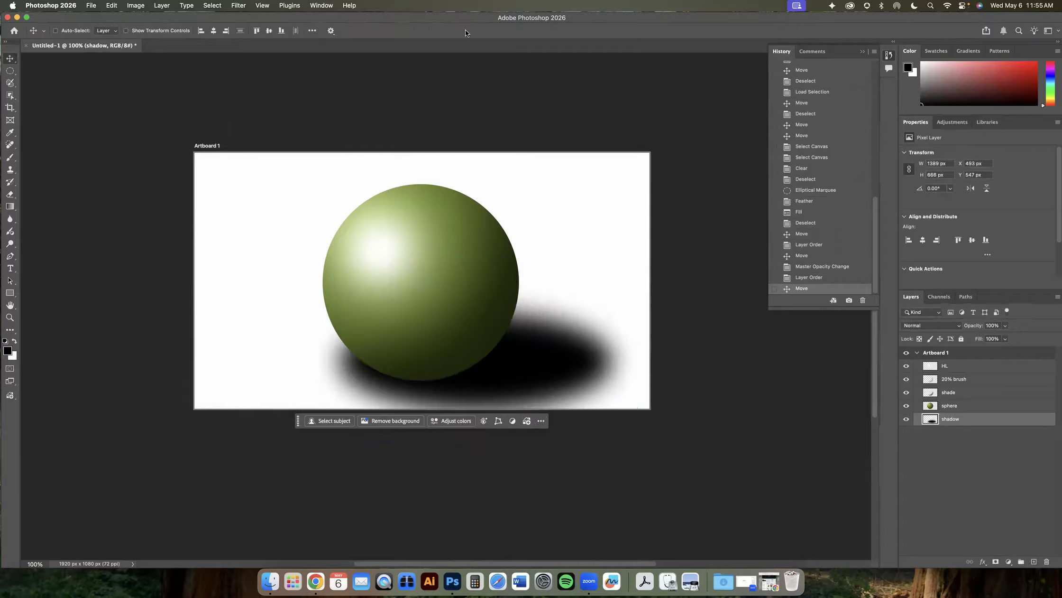
- Try scaling the shadow narrower and shorter, then cancel the transform
left_click(114, 6)
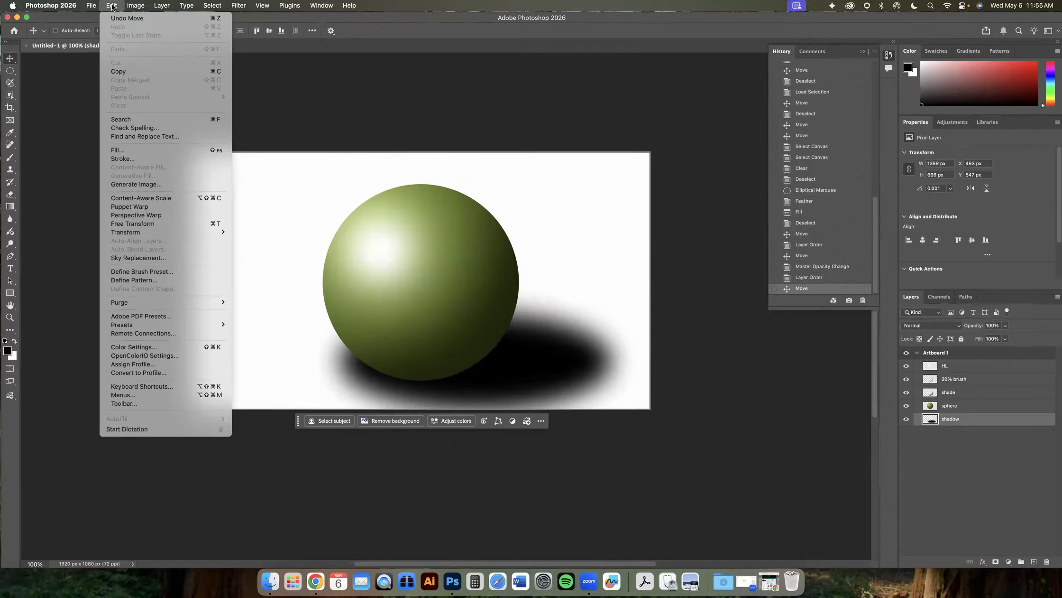
left_click(251, 246)
left_click_drag(640, 283, 579, 283)
left_click_drag(620, 439, 601, 430)
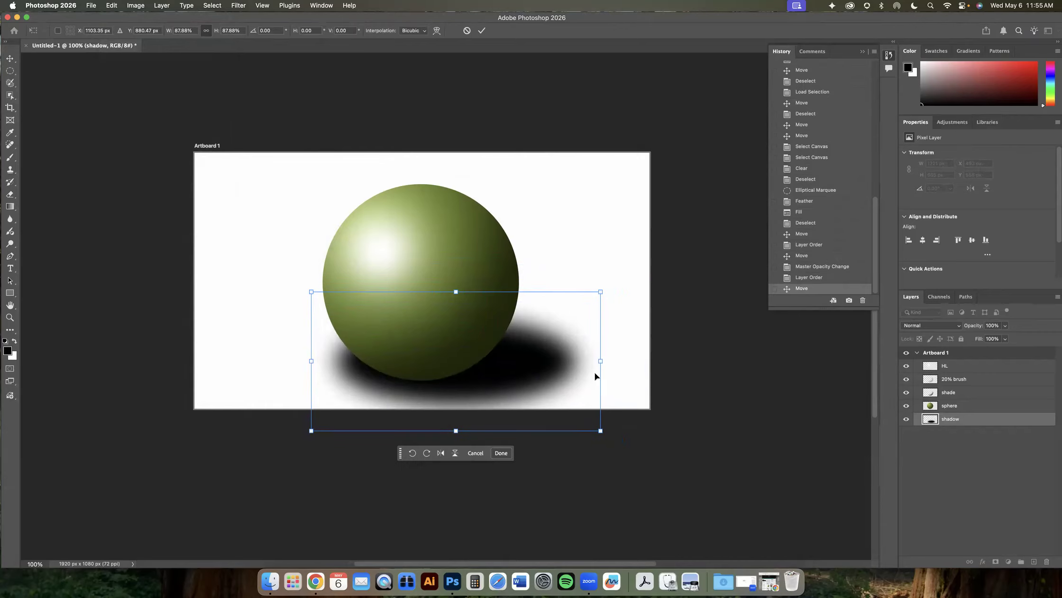
left_click_drag(602, 298, 540, 312)
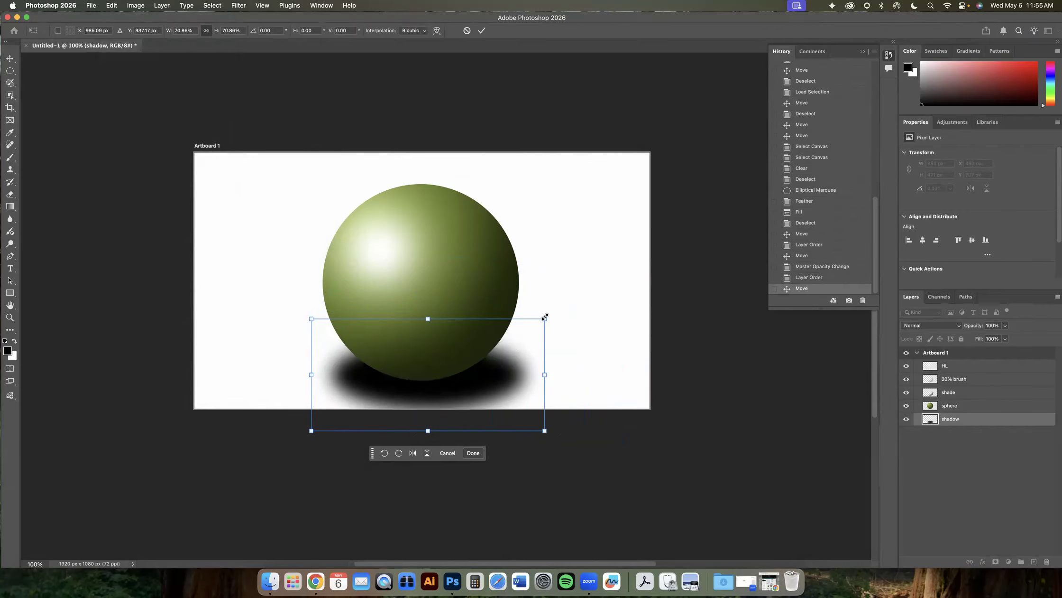
key("Escape")
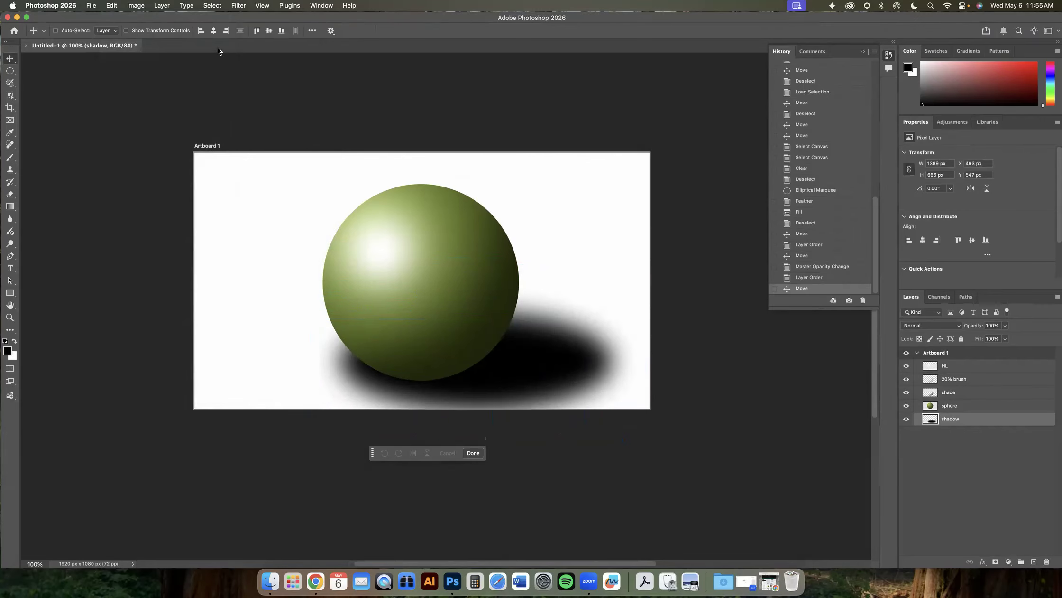
- Distort the shadow layer, stretching it up and to the right behind the sphere's base, and commit
left_click(109, 6)
mouse_move(220, 238)
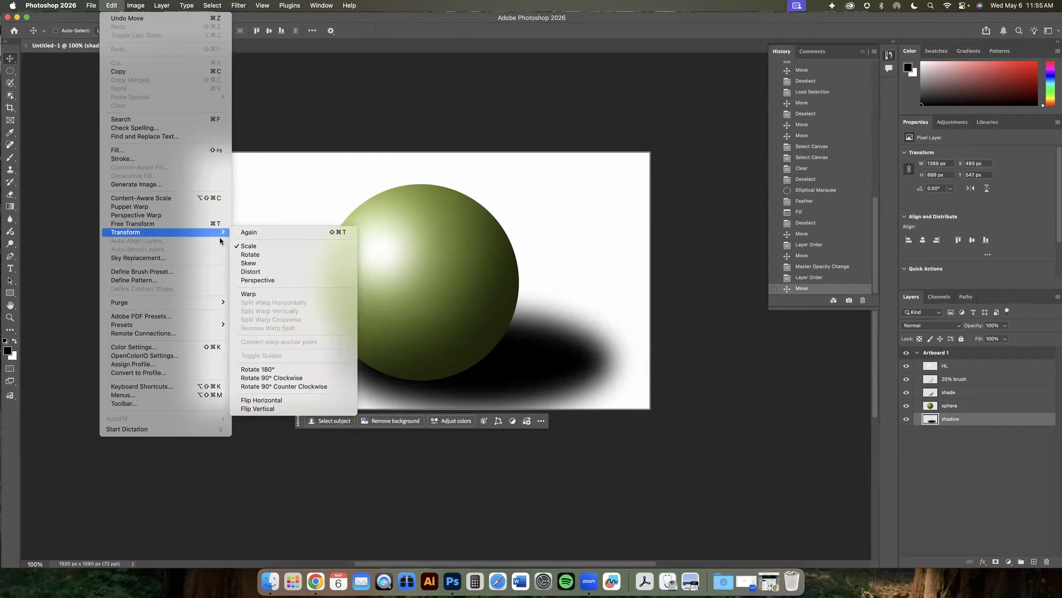
left_click(256, 271)
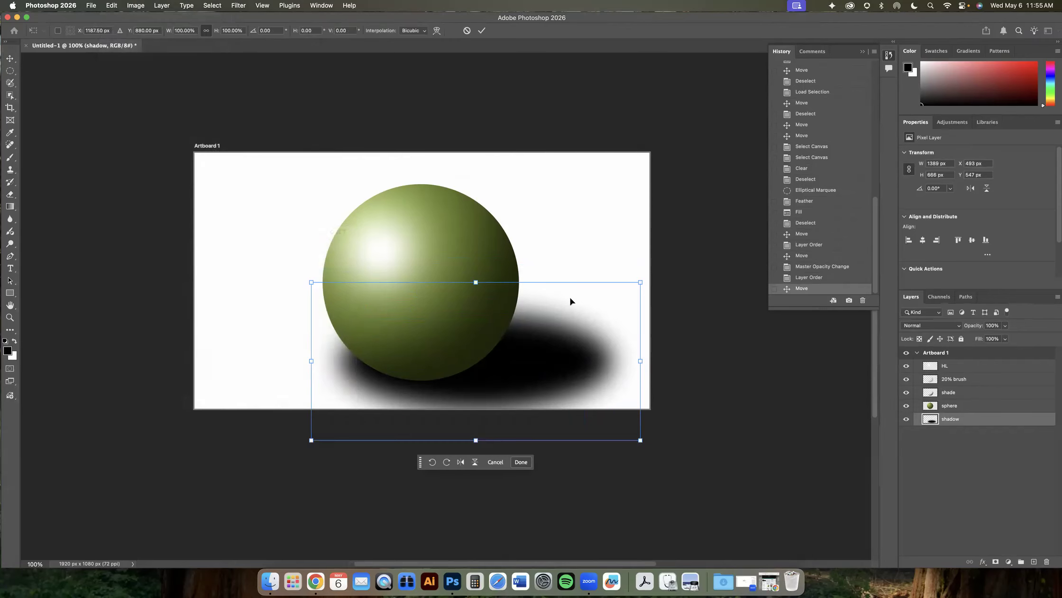
left_click_drag(640, 284, 628, 261)
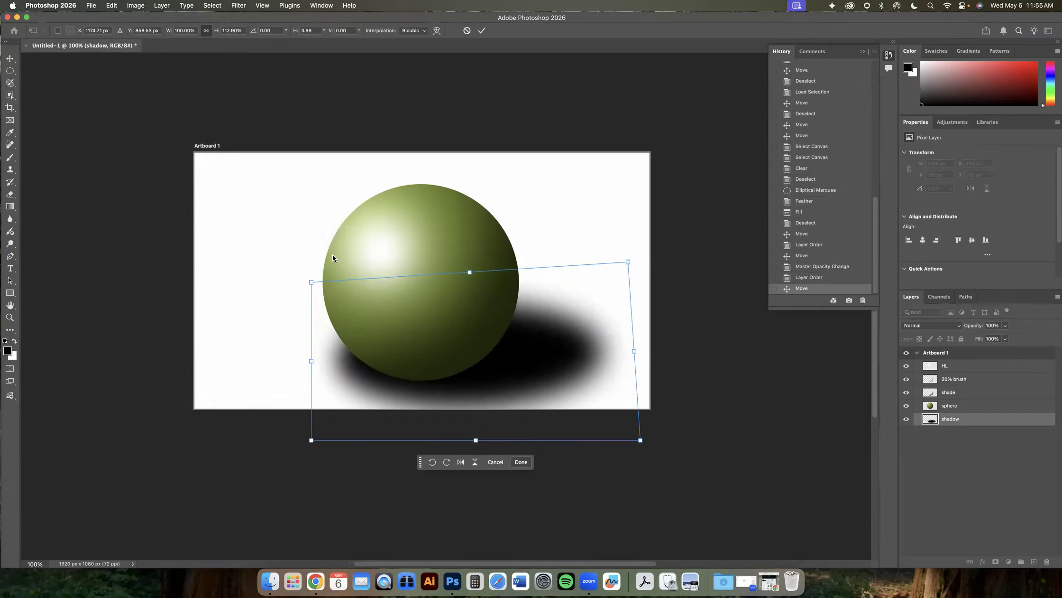
left_click_drag(311, 284, 334, 368)
left_click_drag(312, 444, 327, 429)
left_click_drag(628, 263, 646, 256)
left_click_drag(640, 440, 607, 434)
left_click_drag(479, 382, 528, 361)
mouse_move(695, 236)
left_mouse_down()
mouse_move(687, 222)
mouse_move(707, 217)
mouse_move(700, 223)
left_mouse_up()
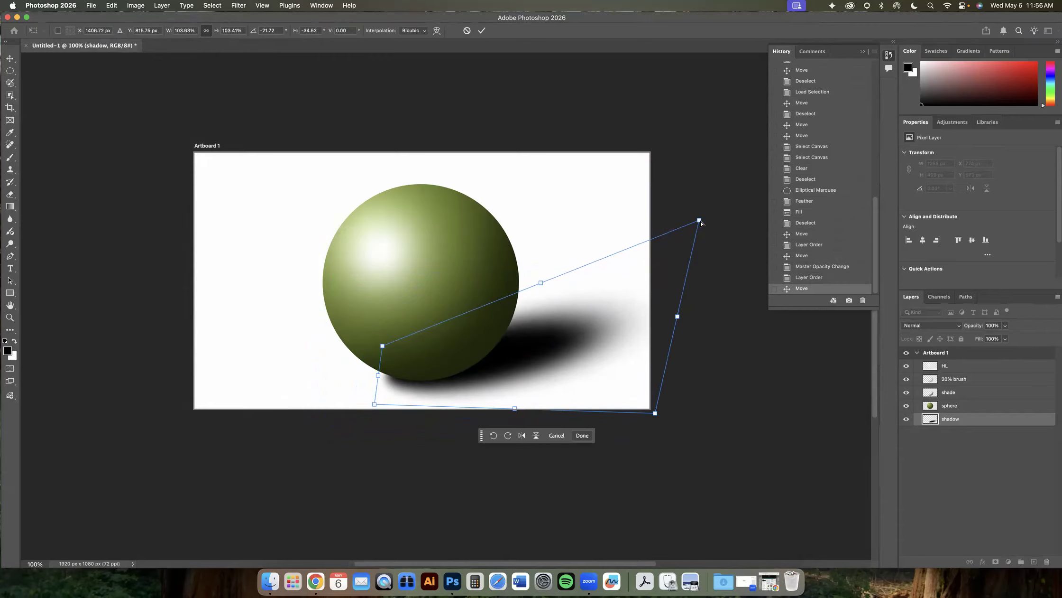
left_click(482, 31)
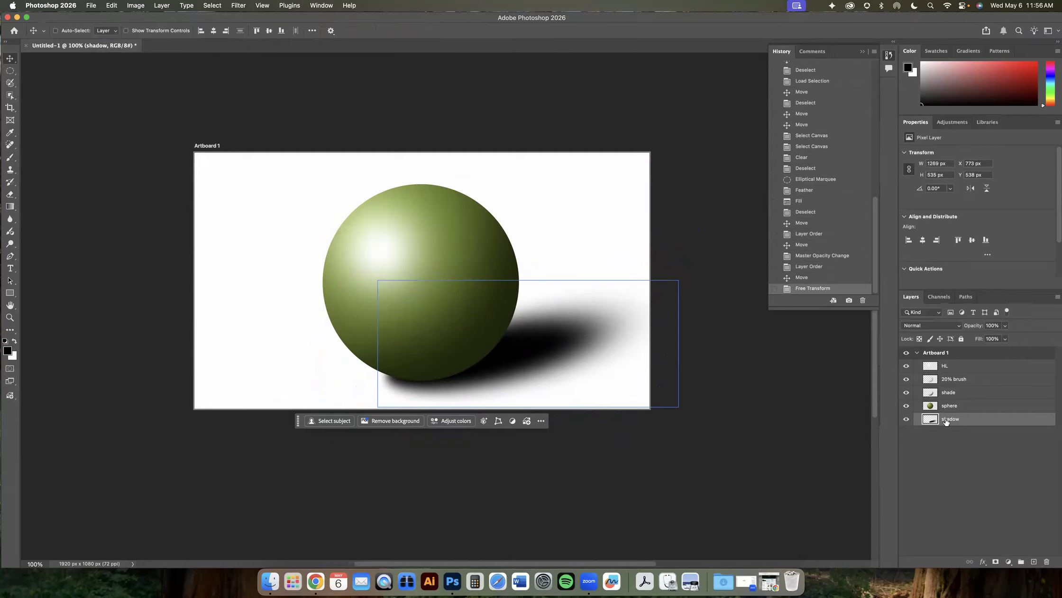
- Set the shadow layer's opacity to 70% and duplicate the layer
left_click(1005, 338)
left_click_drag(1005, 336, 991, 336)
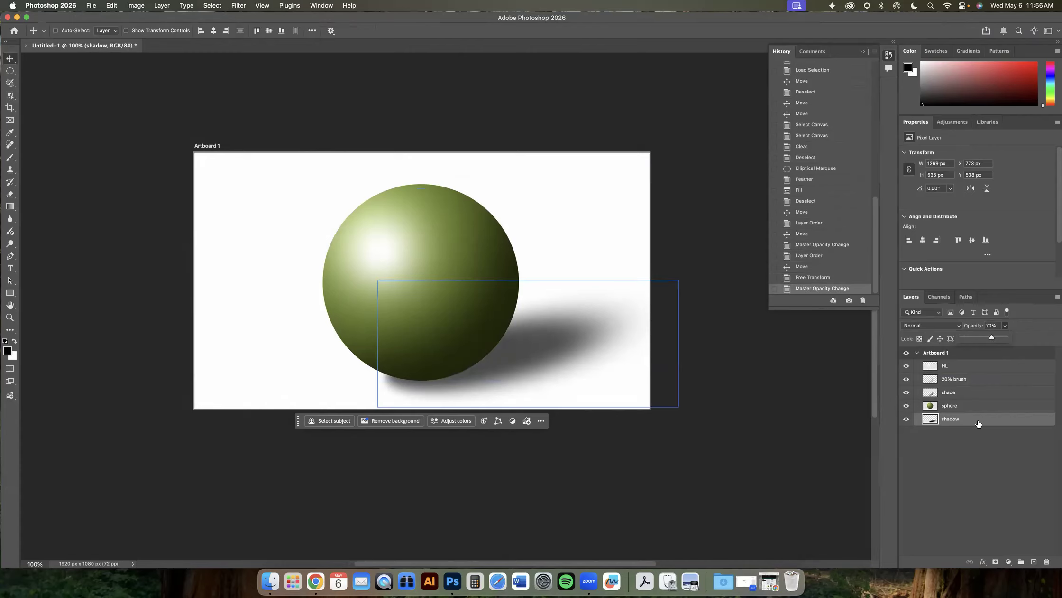
left_click_drag(979, 423, 1034, 561)
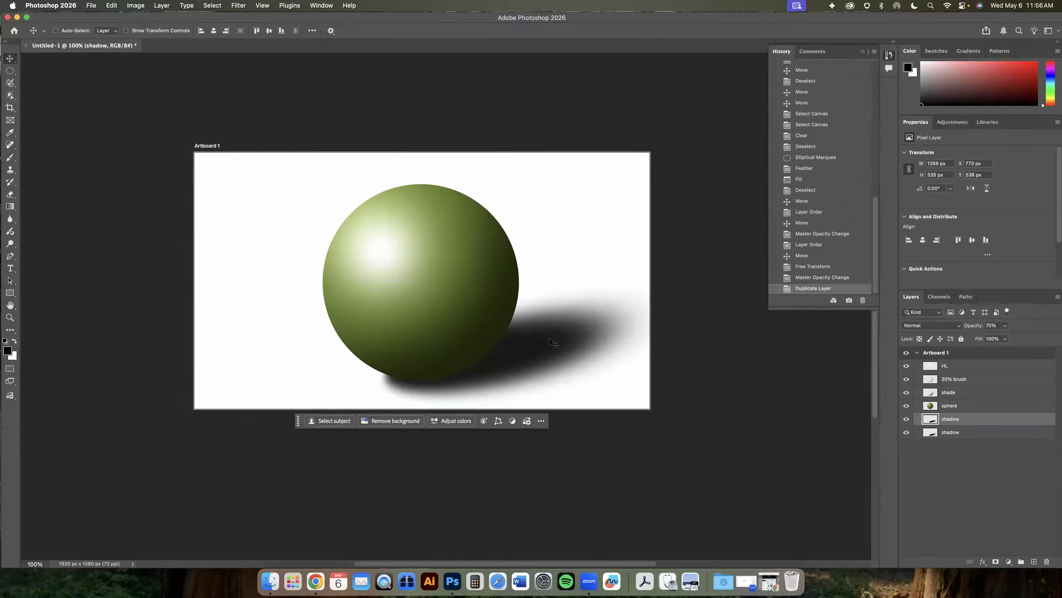
- Move the duplicate shadow and scale it down into a smaller shadow right beneath the sphere's base
left_click_drag(522, 353, 338, 205)
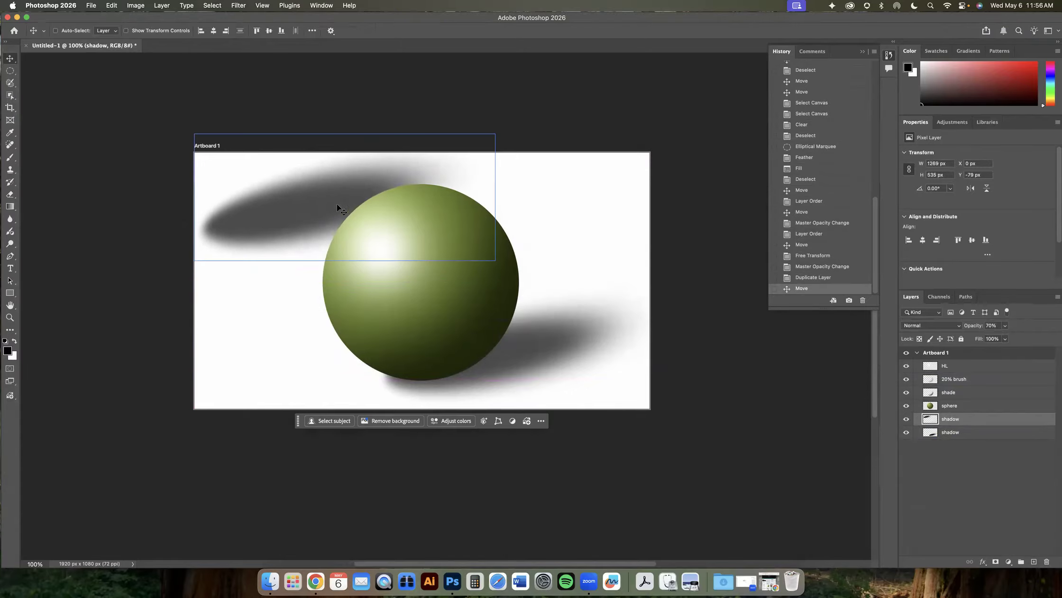
left_click(116, 7)
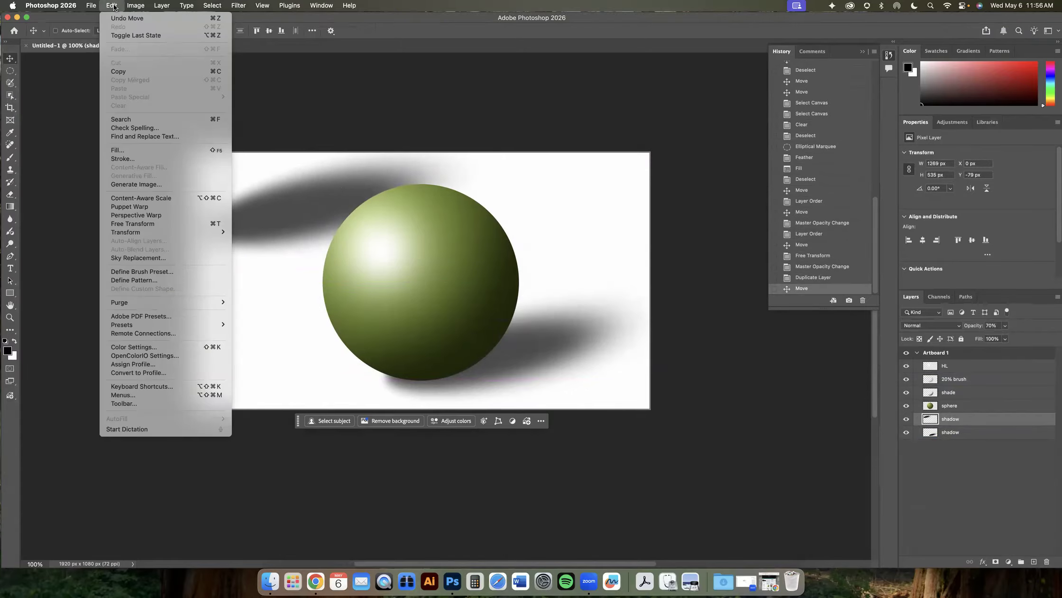
mouse_move(170, 235)
left_click(251, 246)
left_click_drag(491, 137, 364, 190)
left_click_drag(261, 229, 435, 366)
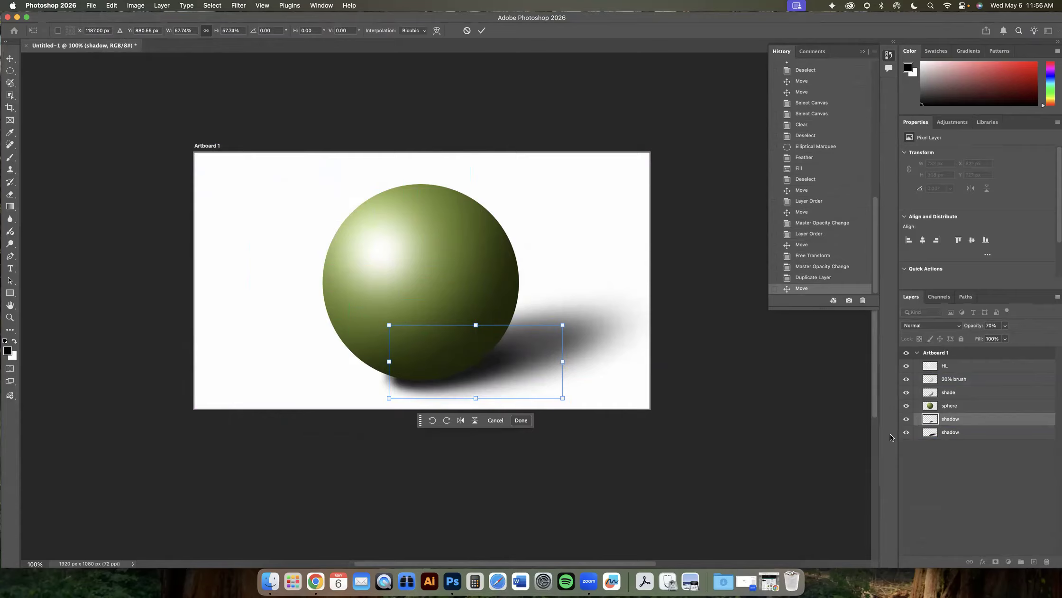
- Toggle the visibility of both shadow layers to compare them, then select the upper shadow layer
left_click(906, 432)
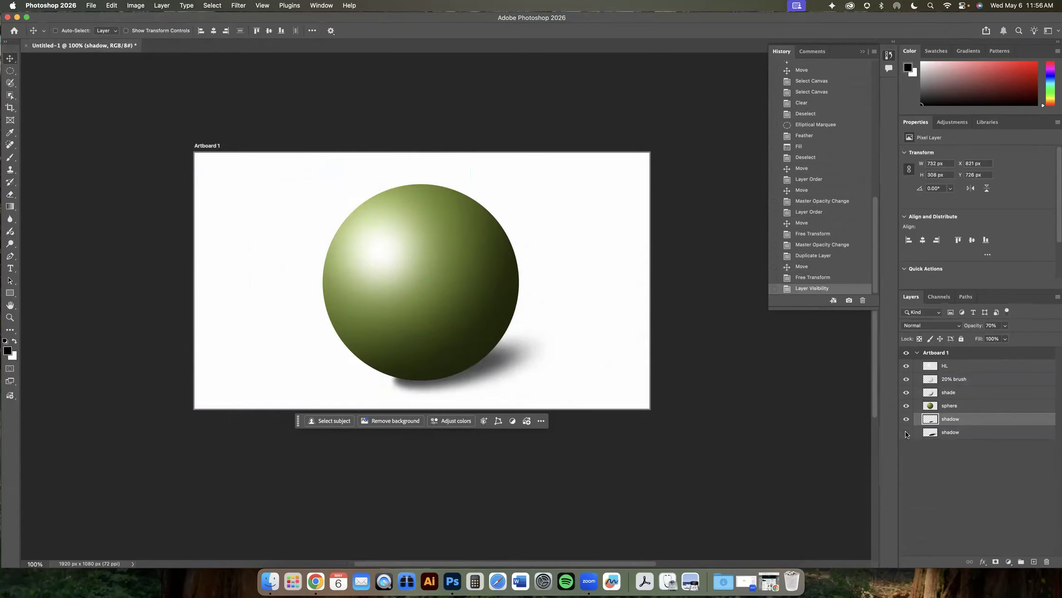
left_click(907, 432)
left_click(946, 433)
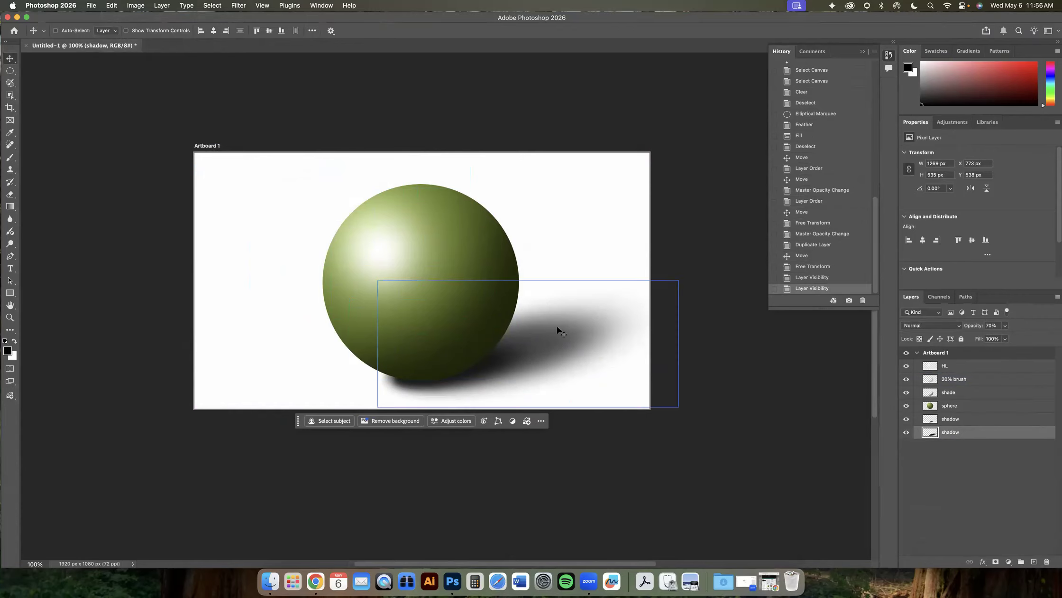
left_click(907, 419)
left_click(907, 419)
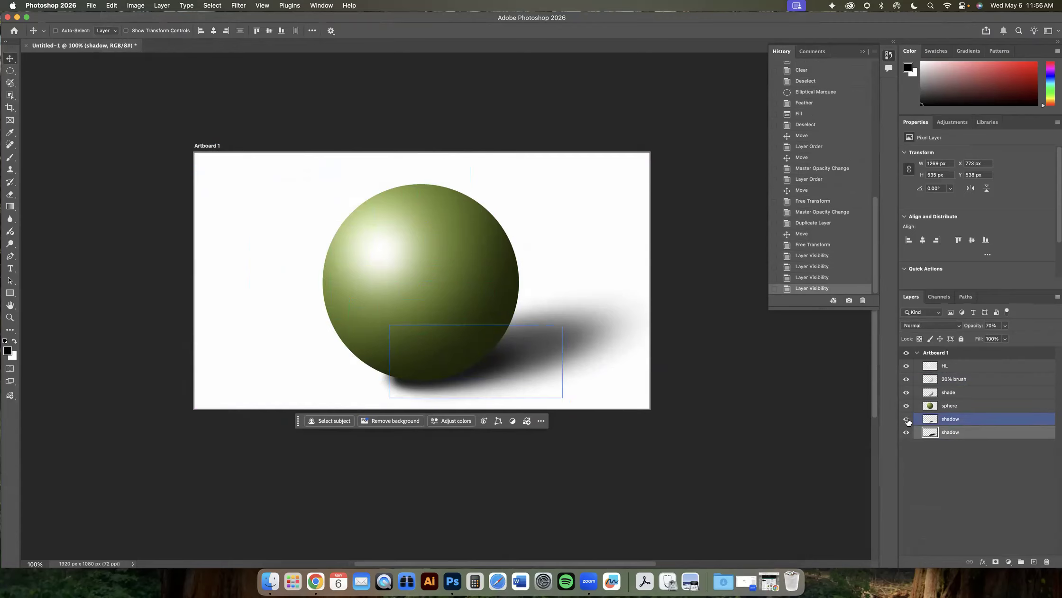
left_click(907, 432)
left_click(907, 433)
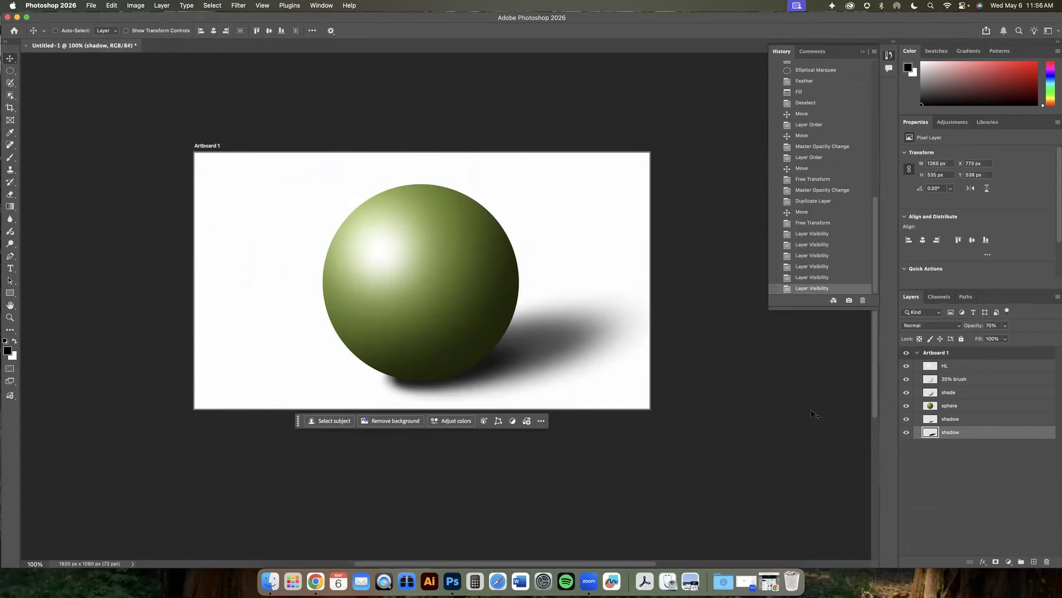
left_click(953, 420)
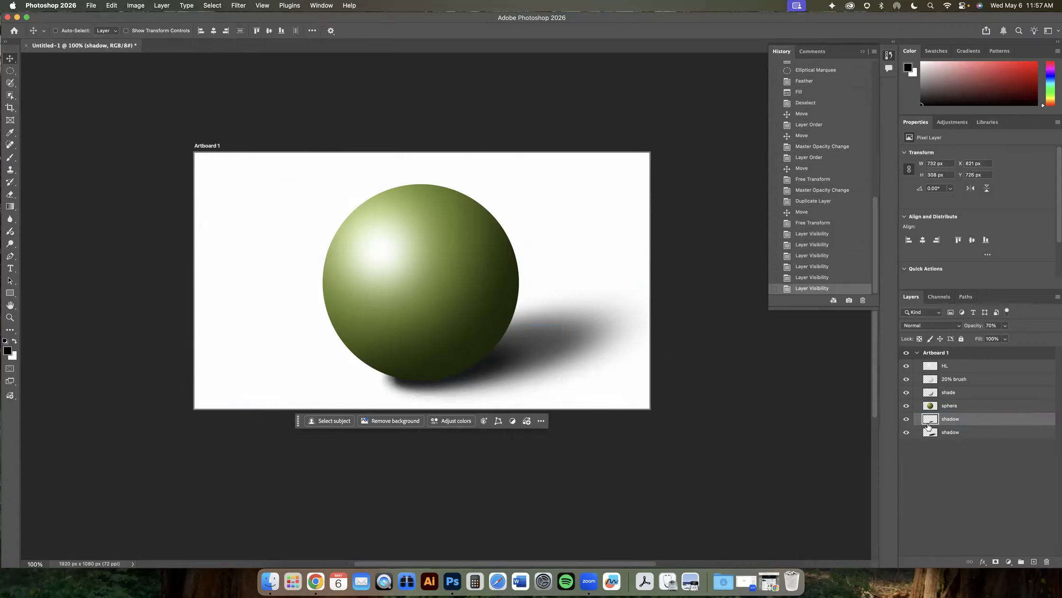
- Rotate the small shadow about 10.76° and nudge it slightly up and left under the sphere, then select the lower shadow layer
left_click(115, 6)
mouse_move(231, 232)
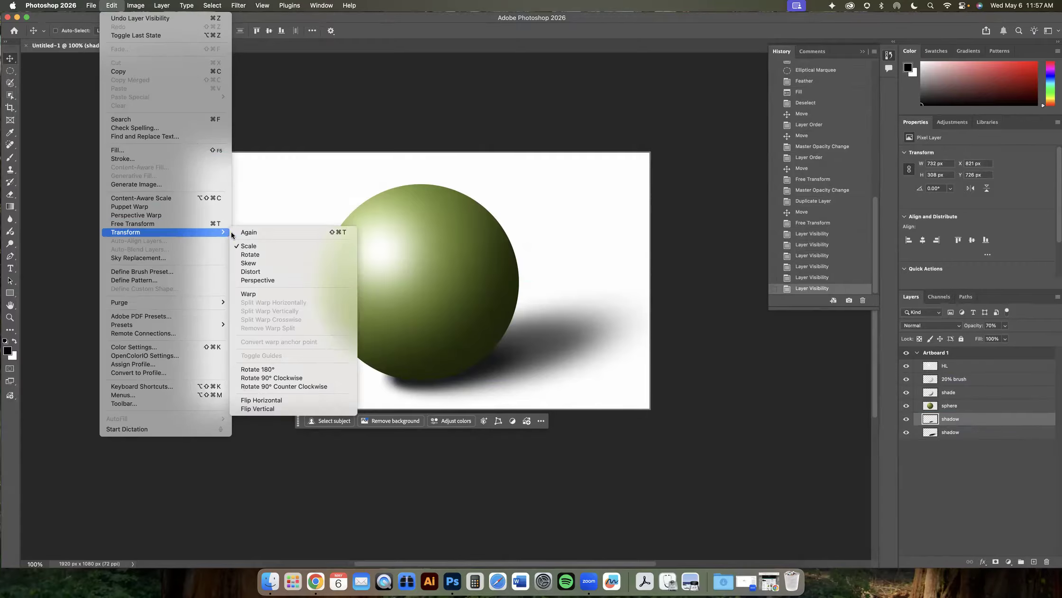
left_click(249, 256)
left_click_drag(575, 318, 507, 375)
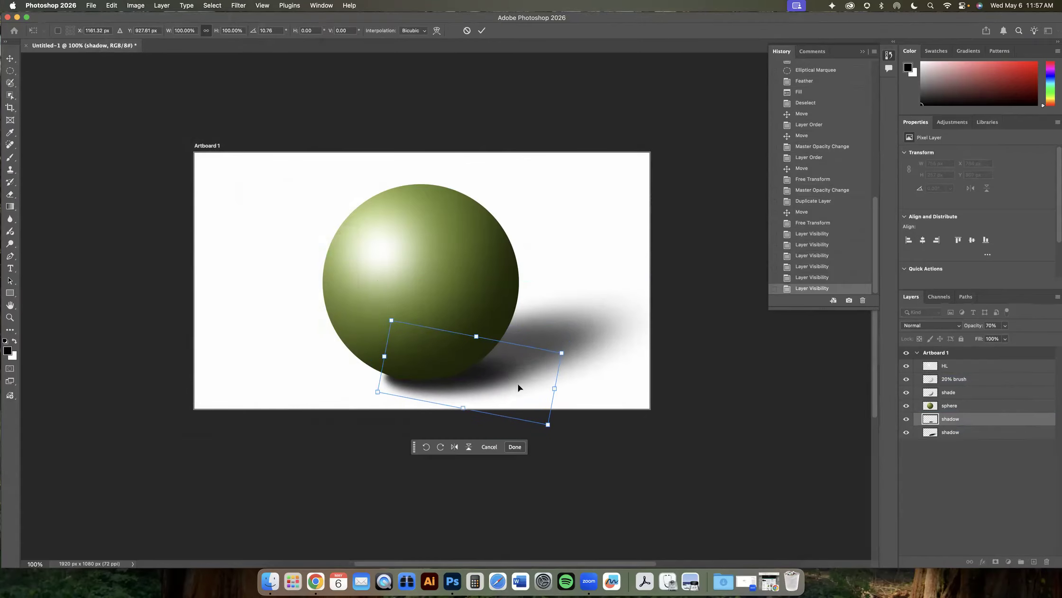
key("Up")
key("Up")
key("Up")
key("Up")
key("Up")
key("Up")
key("Up")
key("Up")
key("Up")
key("Up")
key("Up")
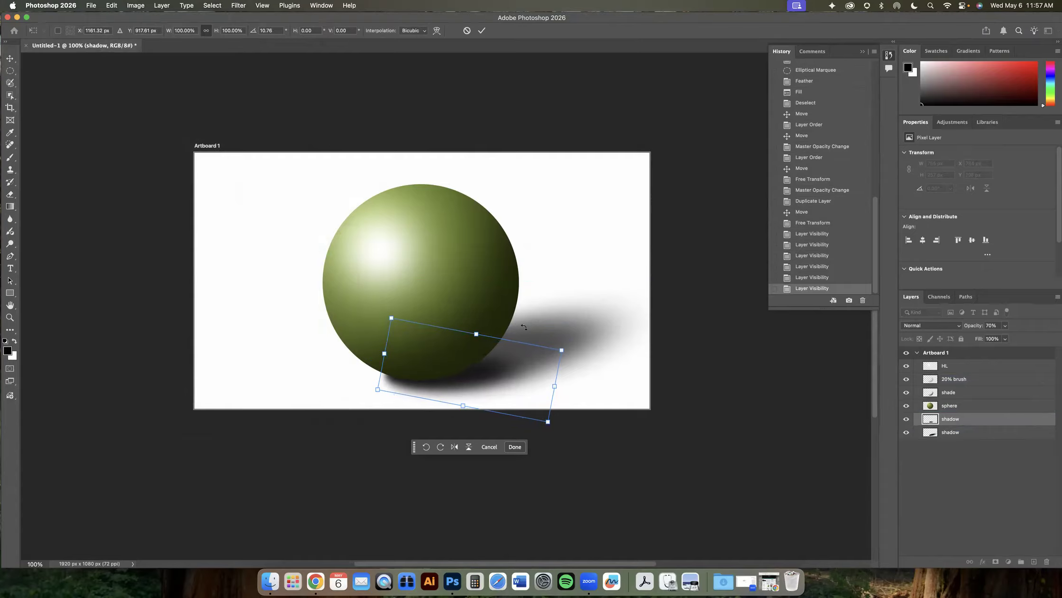
key("Down")
key("Down")
key("Up")
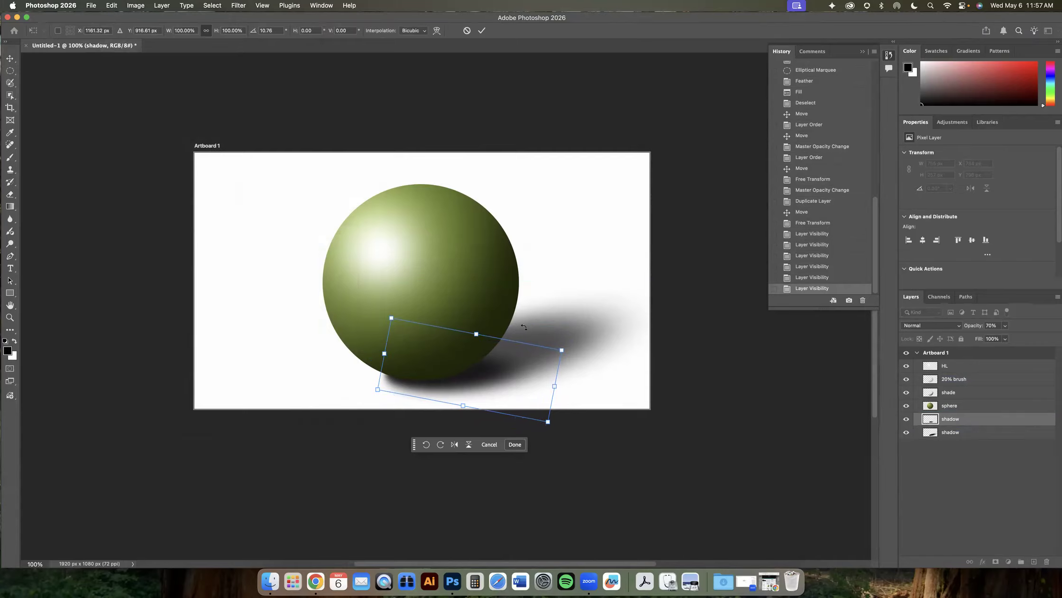
key("shift+Left")
key("shift+Left")
key("shift+Left")
key("shift+Up")
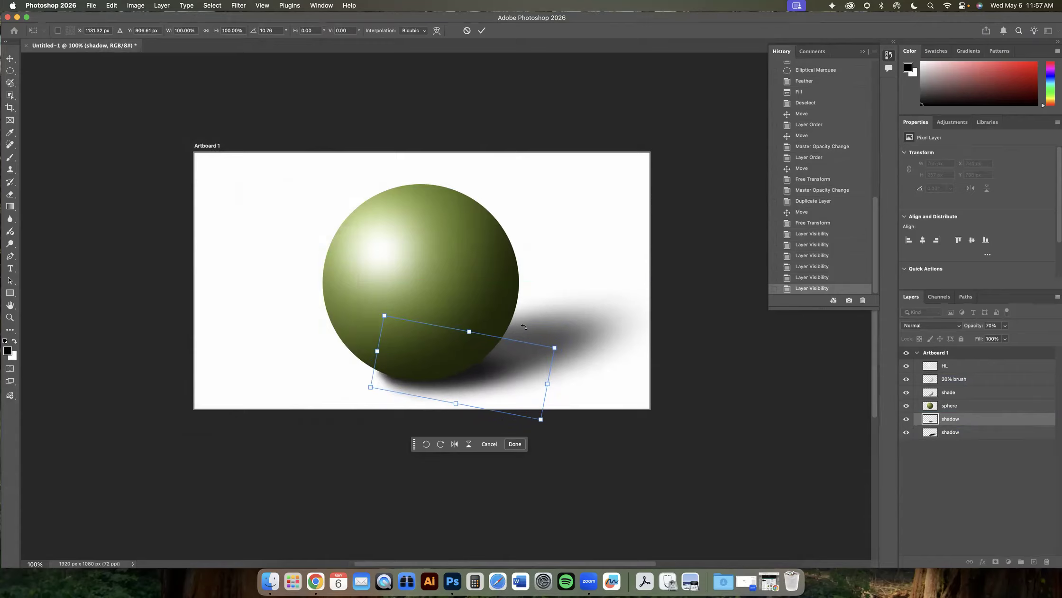
key("Return")
left_click(942, 431)
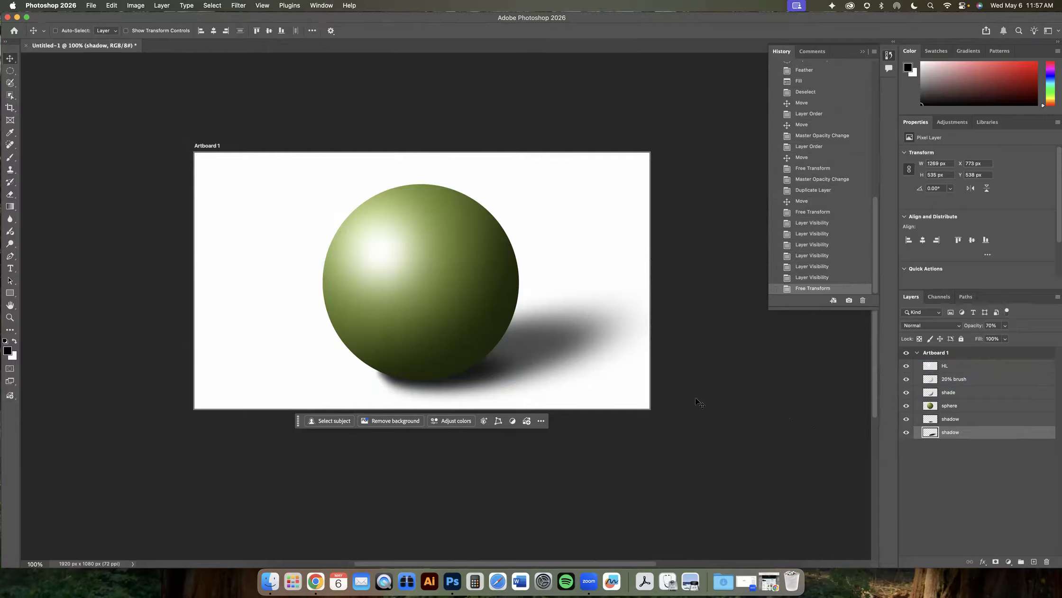
- Save the document as sphere in Photoshop format, keeping Maximize Compatibility on
left_click(90, 6)
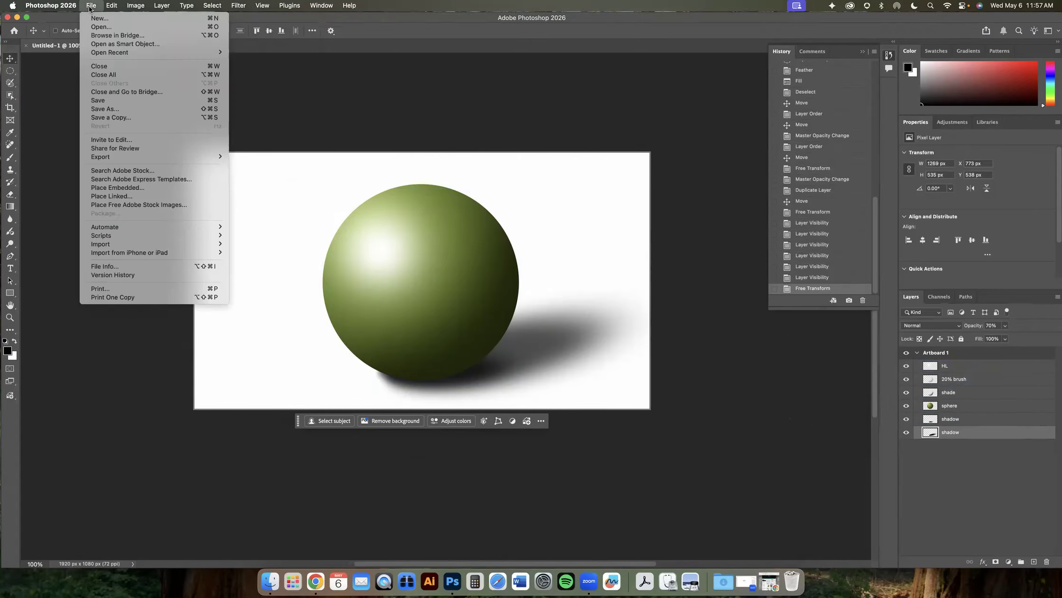
left_click(98, 109)
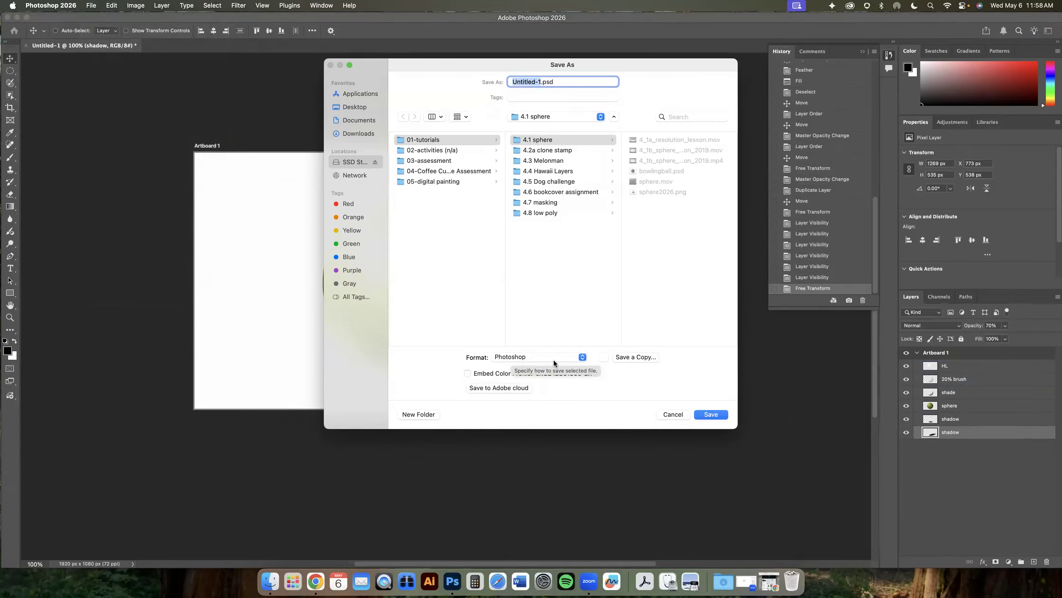
left_click(578, 357)
left_click(540, 357)
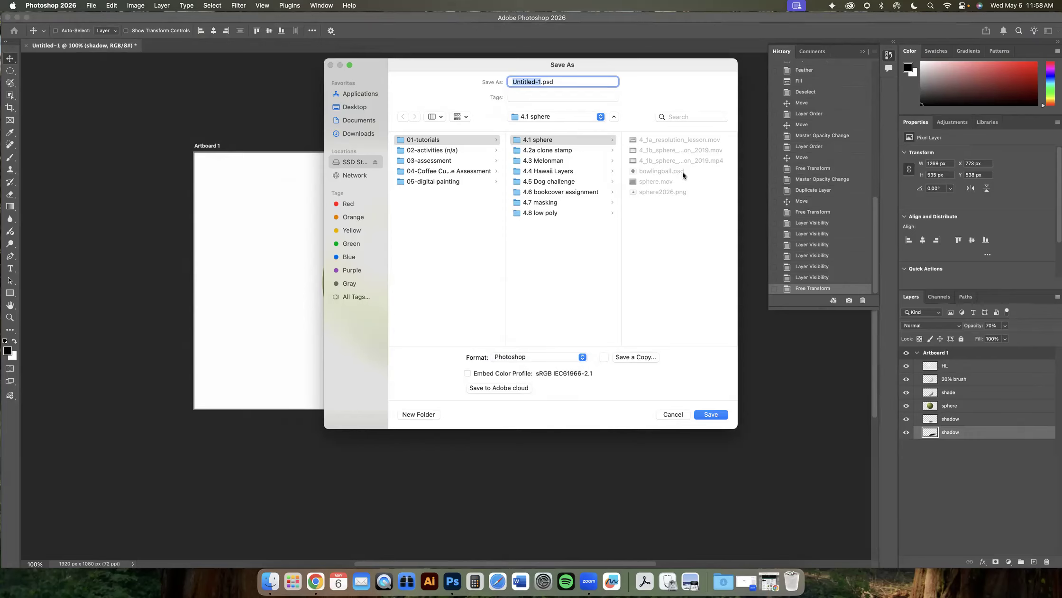
left_click(541, 83)
left_click_drag(541, 83, 466, 59)
type("sphere")
left_click(711, 415)
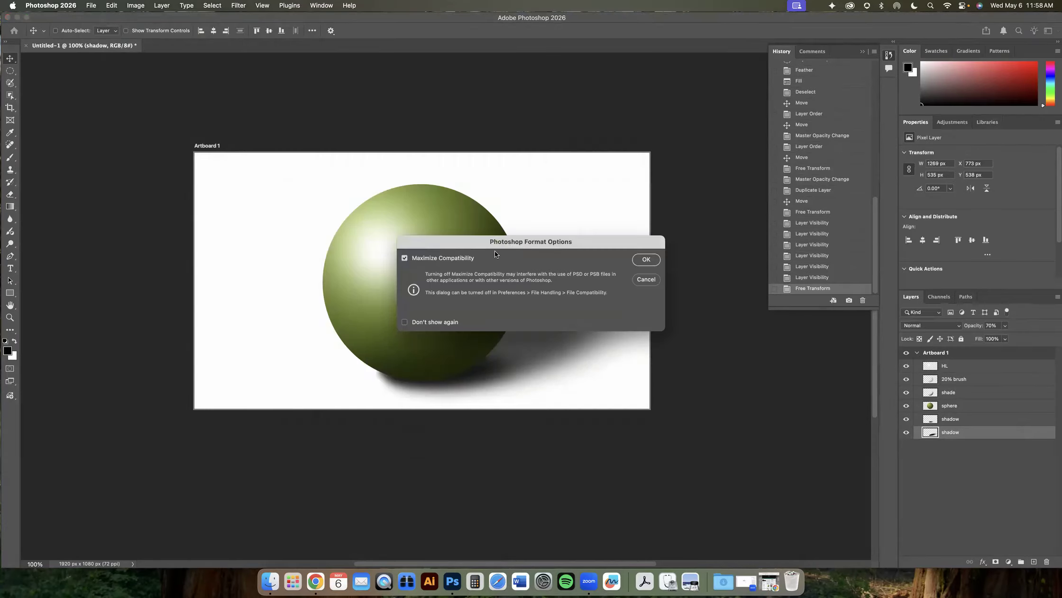
left_click_drag(497, 242, 475, 236)
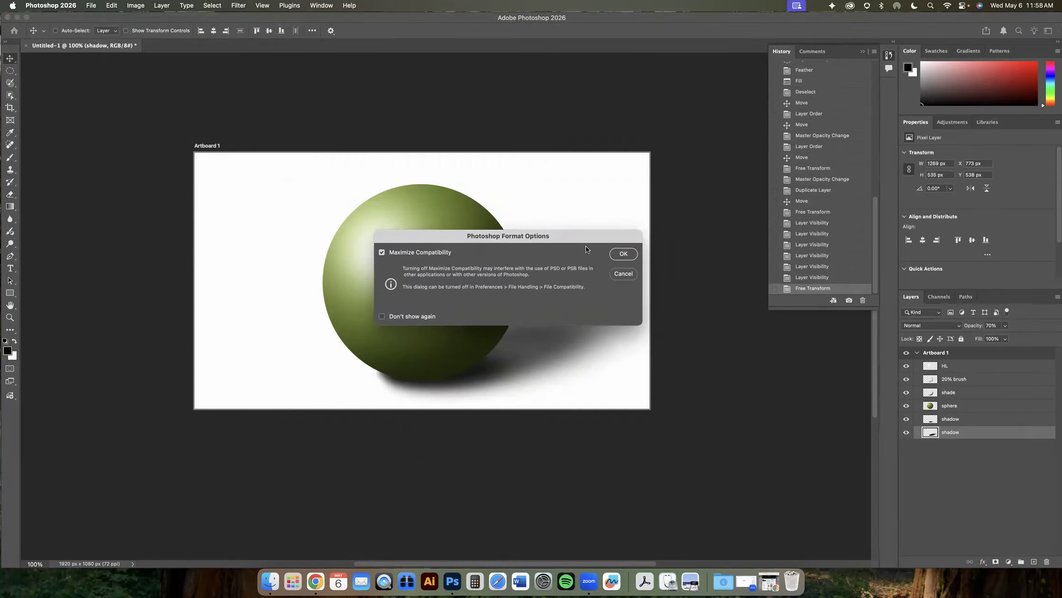
left_click(623, 254)
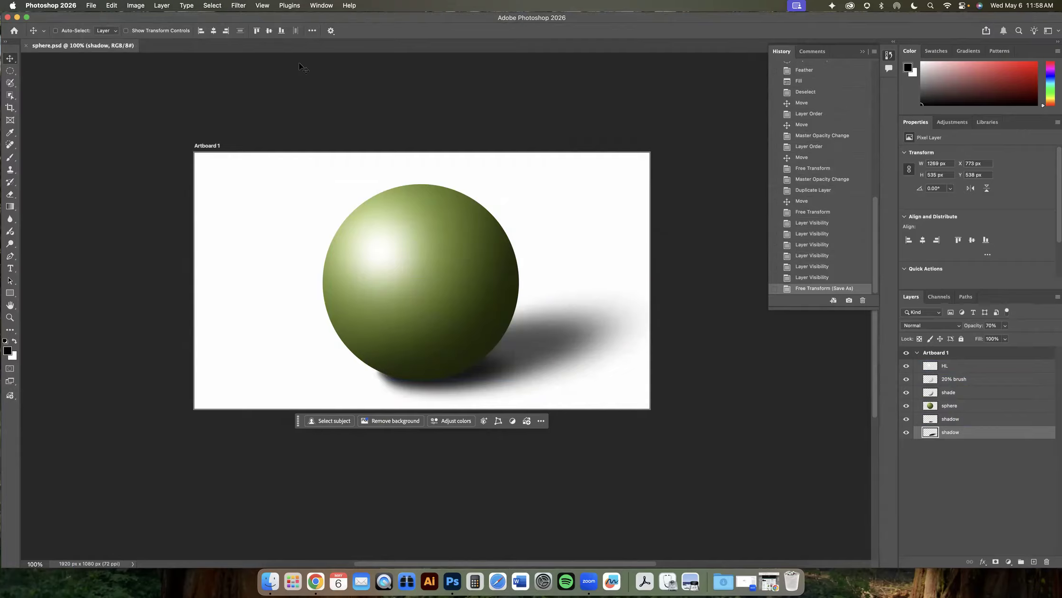
- Open Export As for the artboard and set a PNG format with the width resized to 800 px
left_click(90, 6)
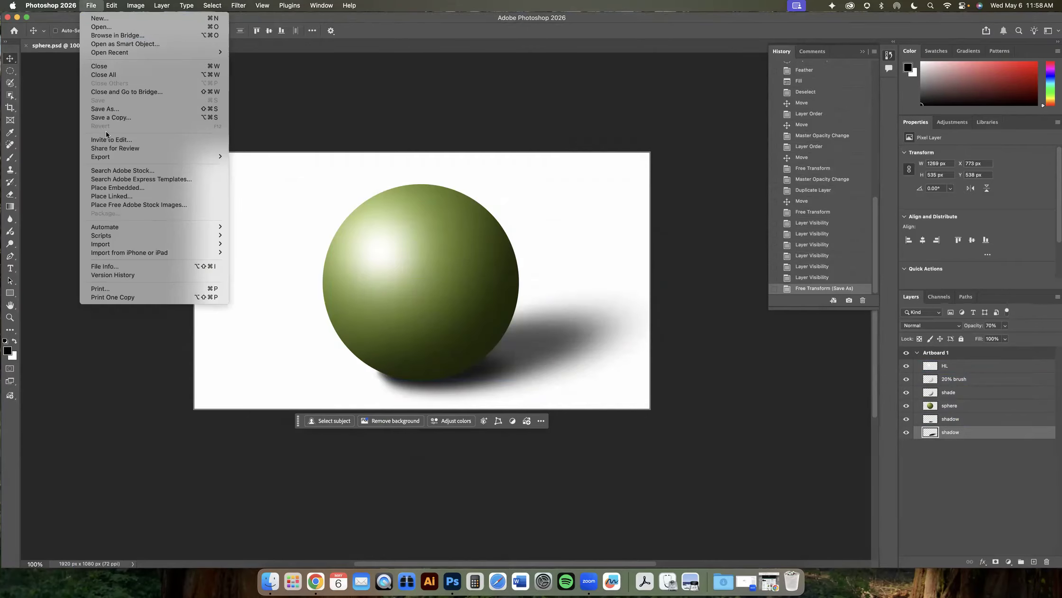
mouse_move(128, 160)
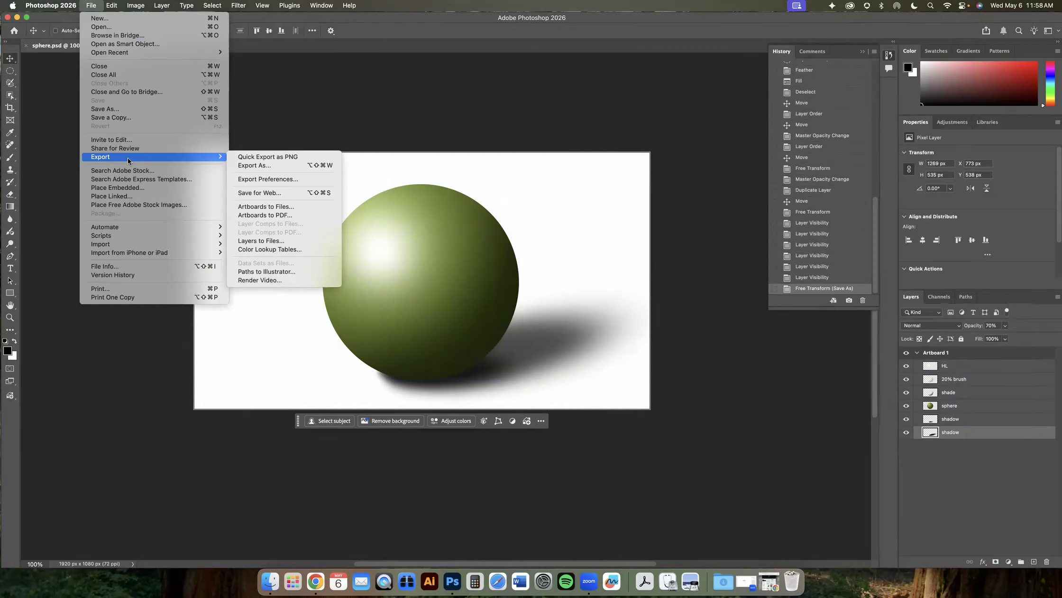
left_click(244, 164)
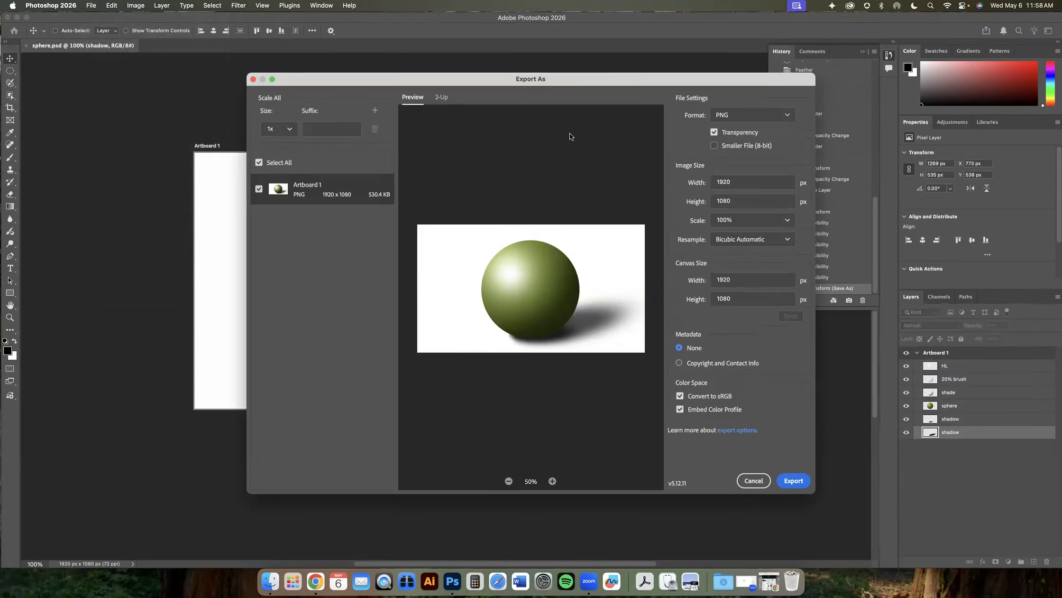
left_click(723, 116)
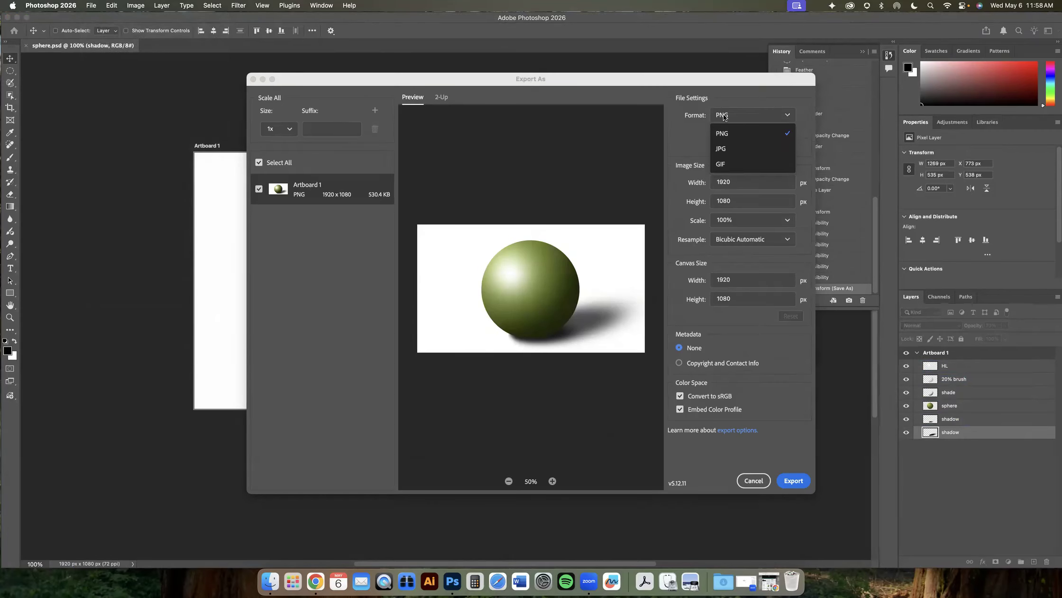
left_click(726, 133)
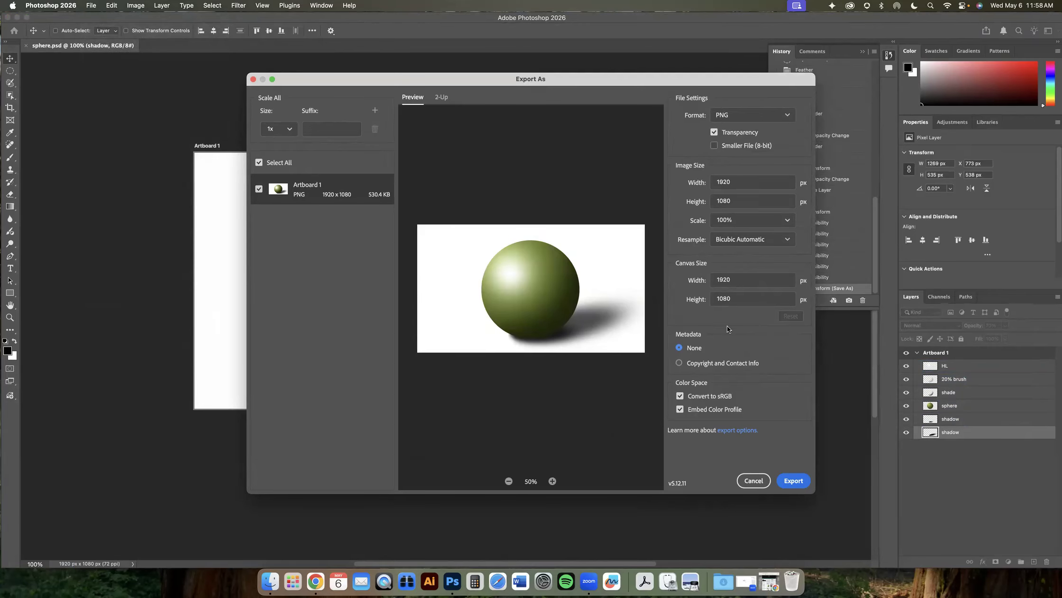
double_click(739, 183)
type("100")
key("BackSpace")
key("BackSpace")
key("BackSpace")
type("800")
key("Tab")
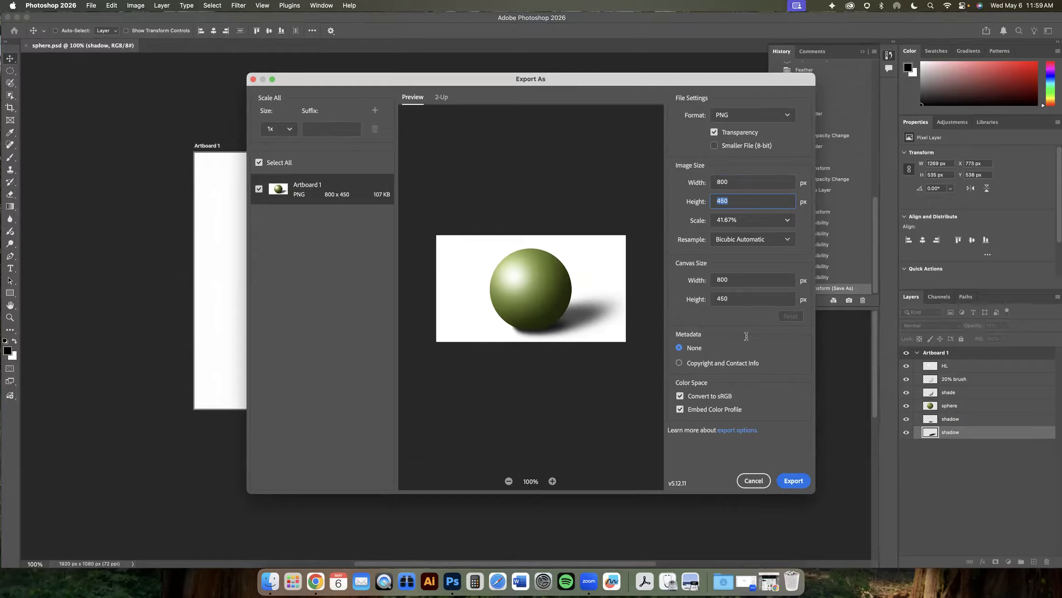
- Export the PNG into the 4.1 sphere folder with the file name sphere
left_click(801, 481)
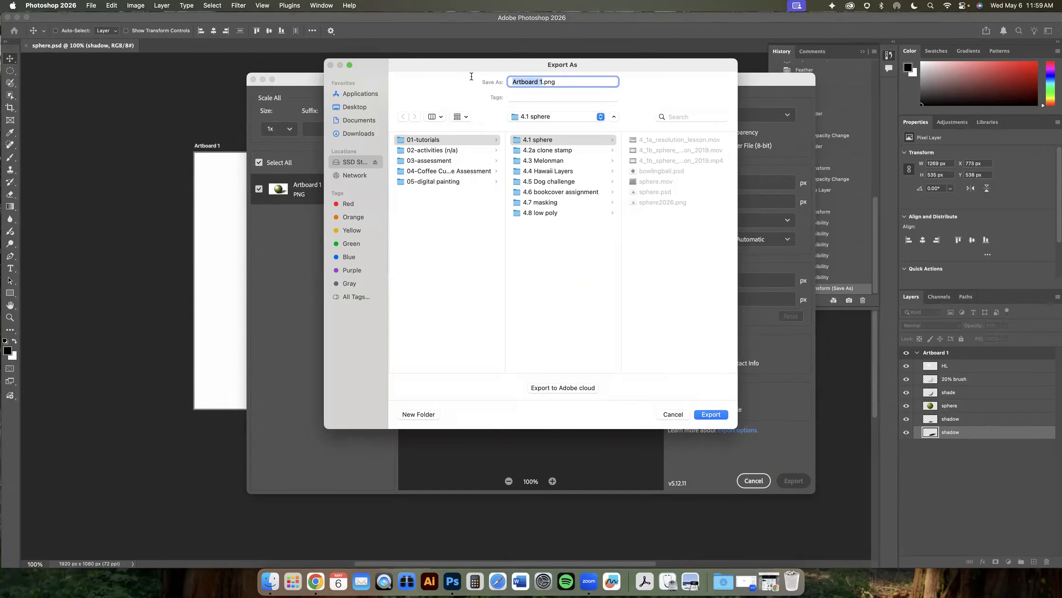
type("sphere")
left_click_drag(533, 82, 552, 82)
left_click(555, 82)
left_click(710, 415)
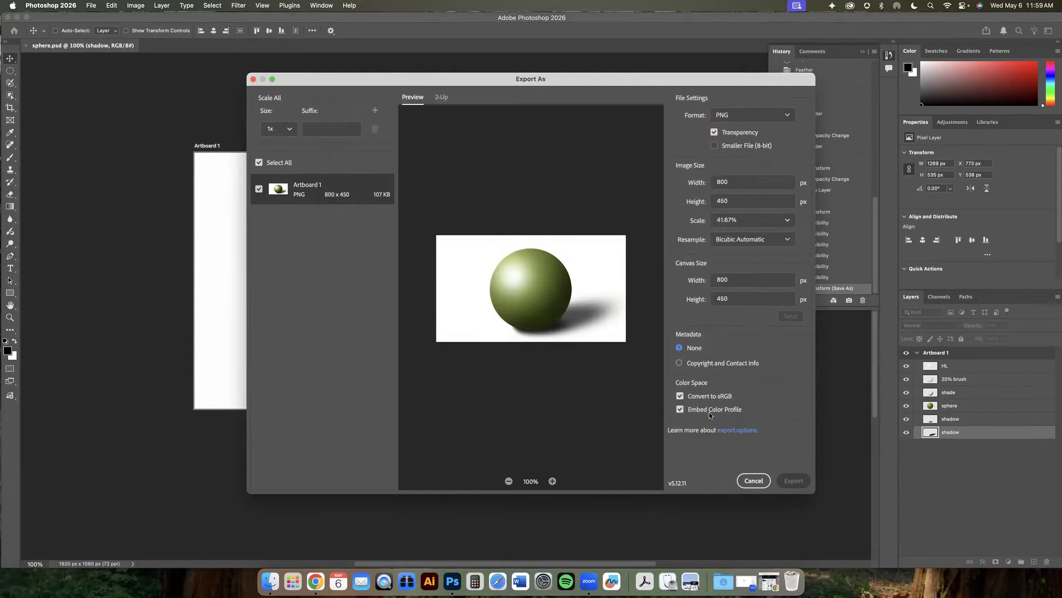
- Switch to Finder and inspect the saved sphere.png and sphere.psd files in the 4.1 sphere folder
left_click(274, 578)
left_click(38, 92)
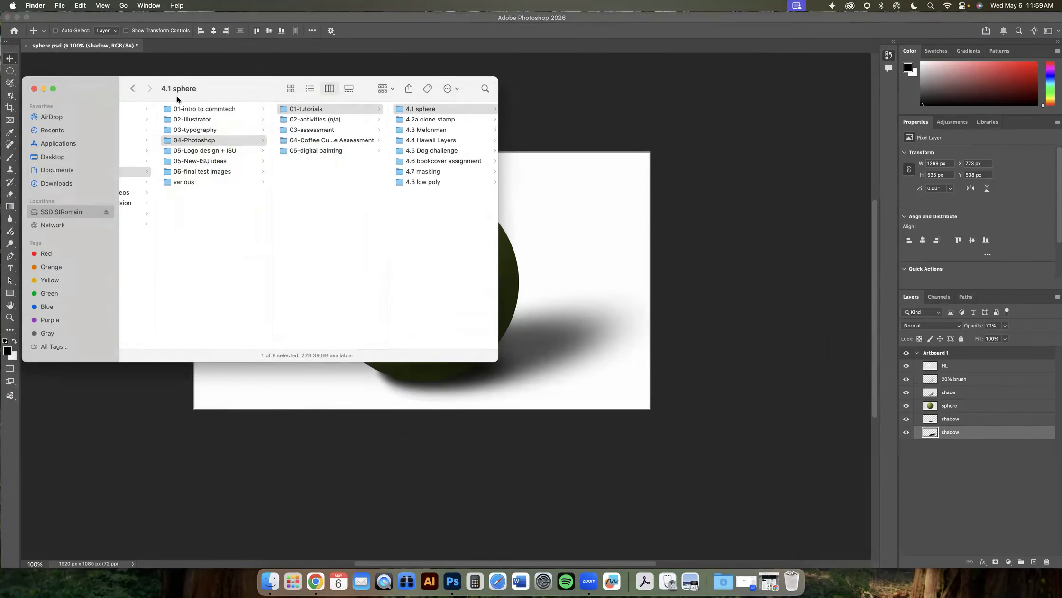
left_click(408, 199)
left_click(303, 112)
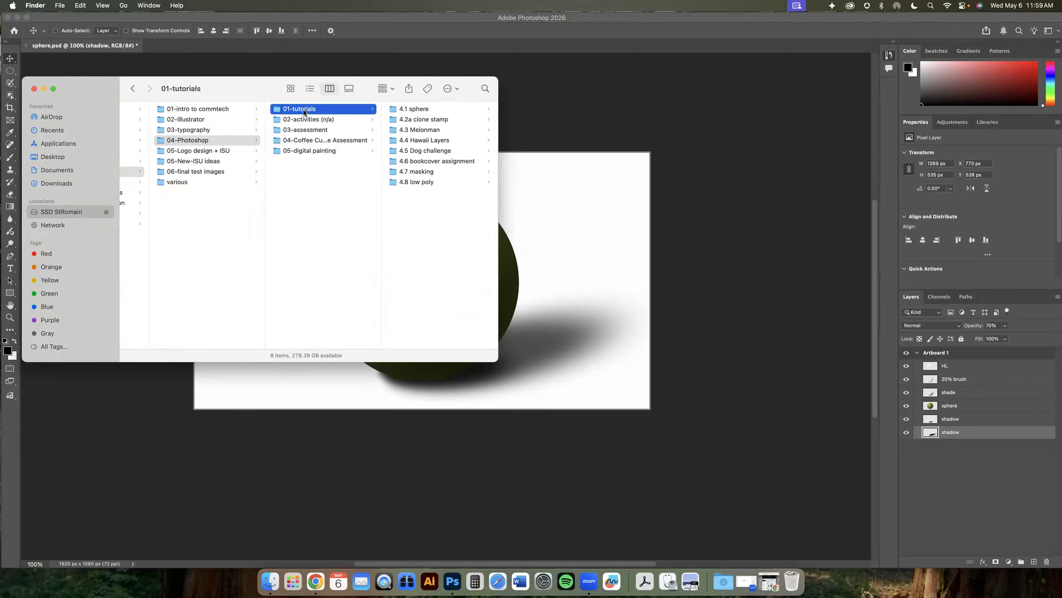
left_click(405, 112)
left_click(422, 162)
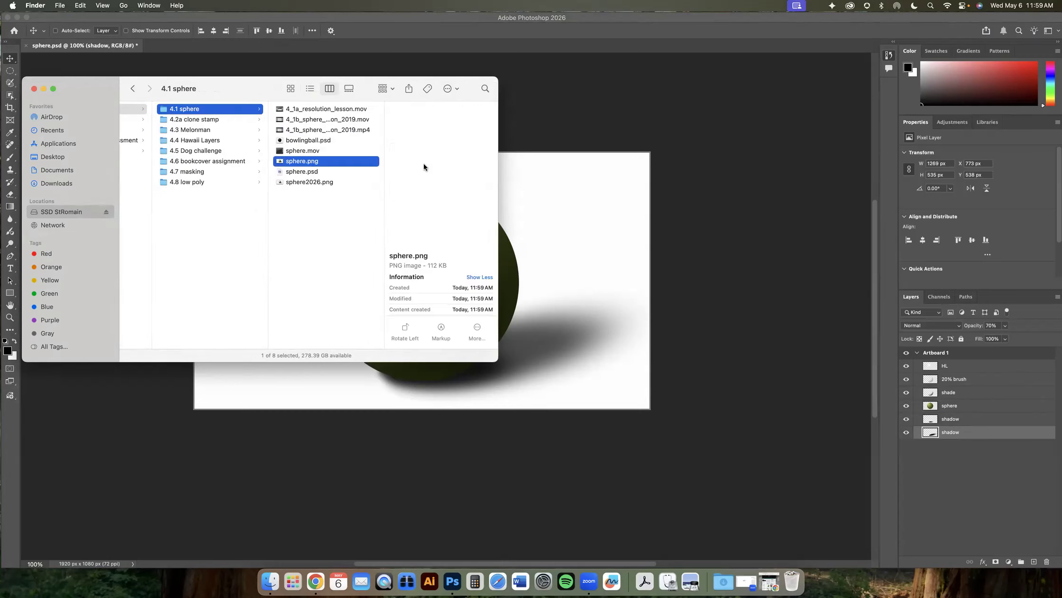
left_click(315, 172)
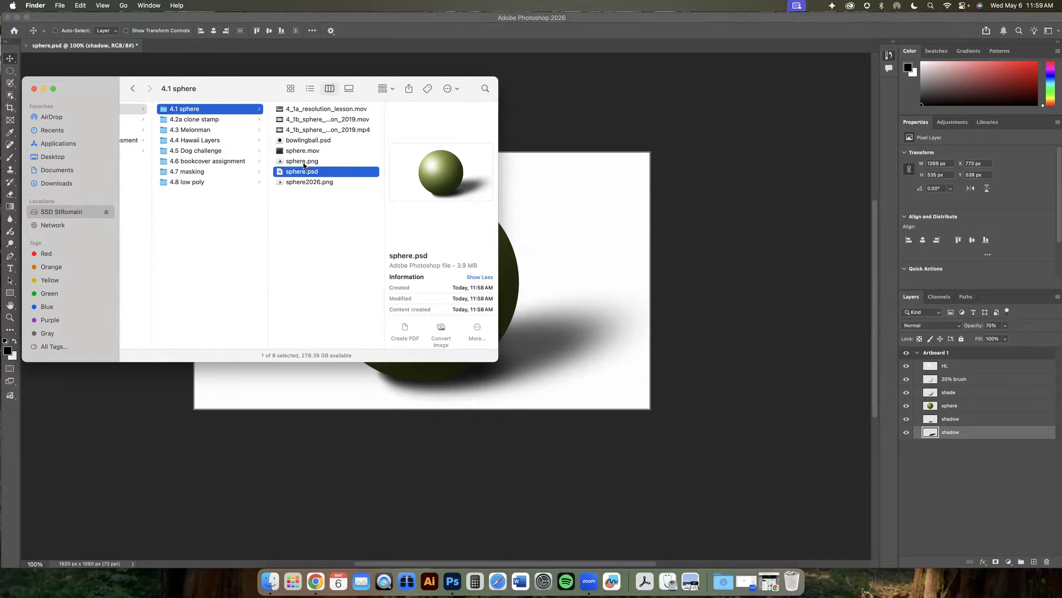
left_click(302, 161)
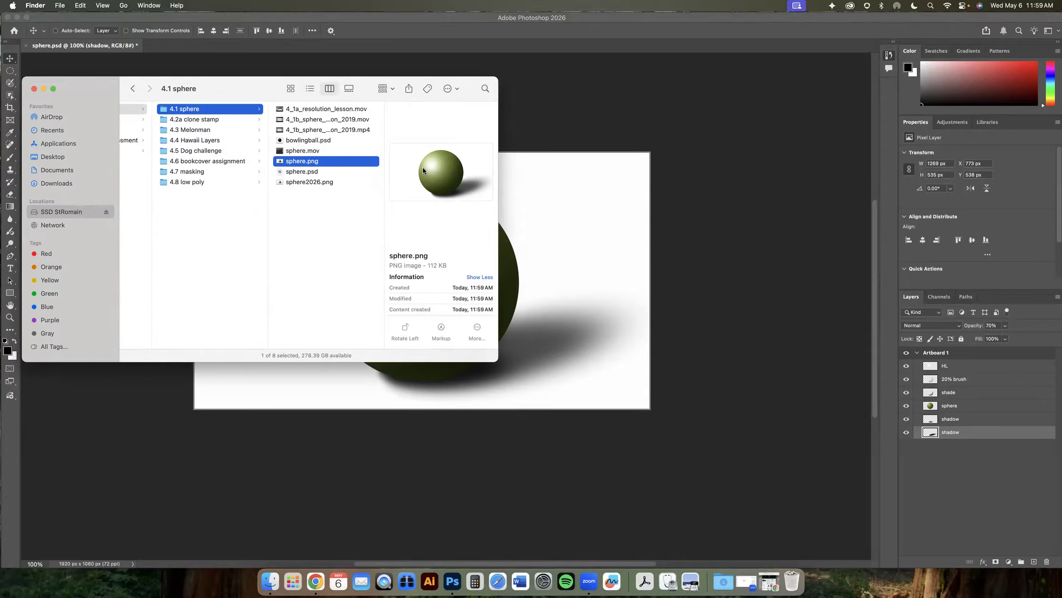
left_click(313, 173)
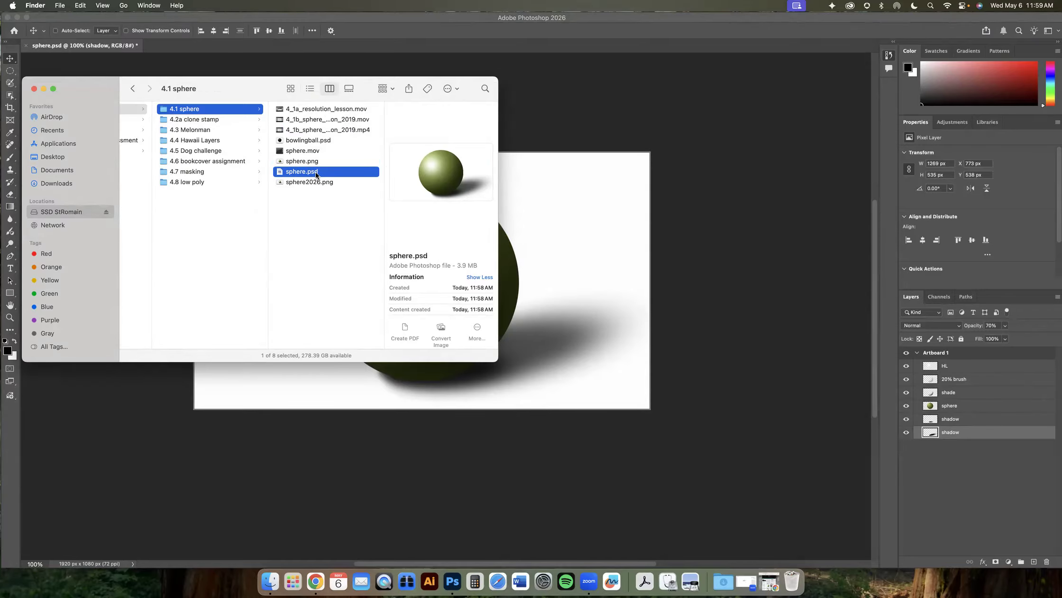
left_click(697, 217)
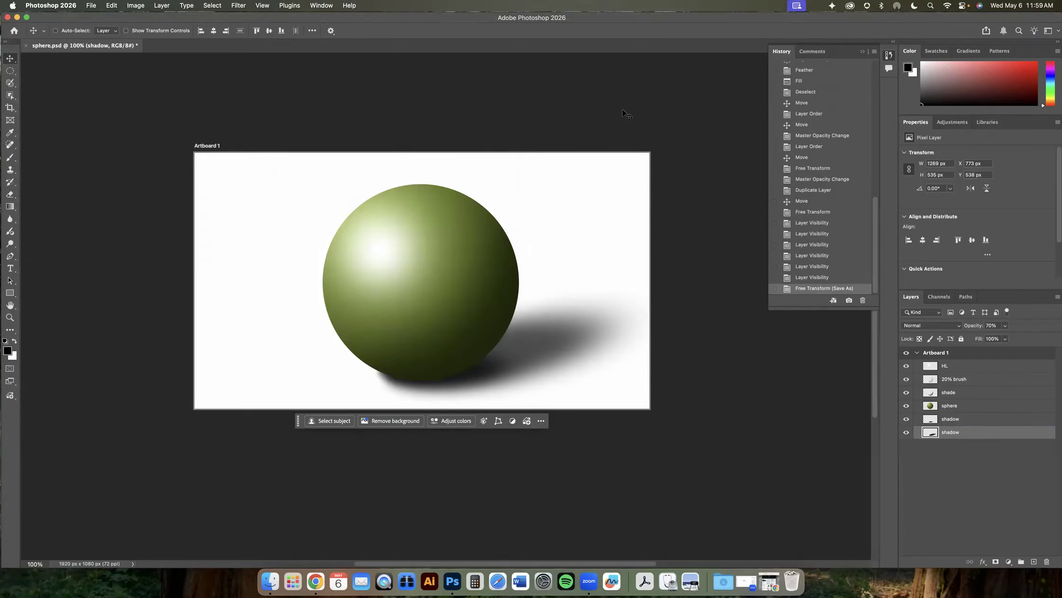
- Add a new layer above the HL layer and name it finger hole 1
scroll(629, 115, "left", 2)
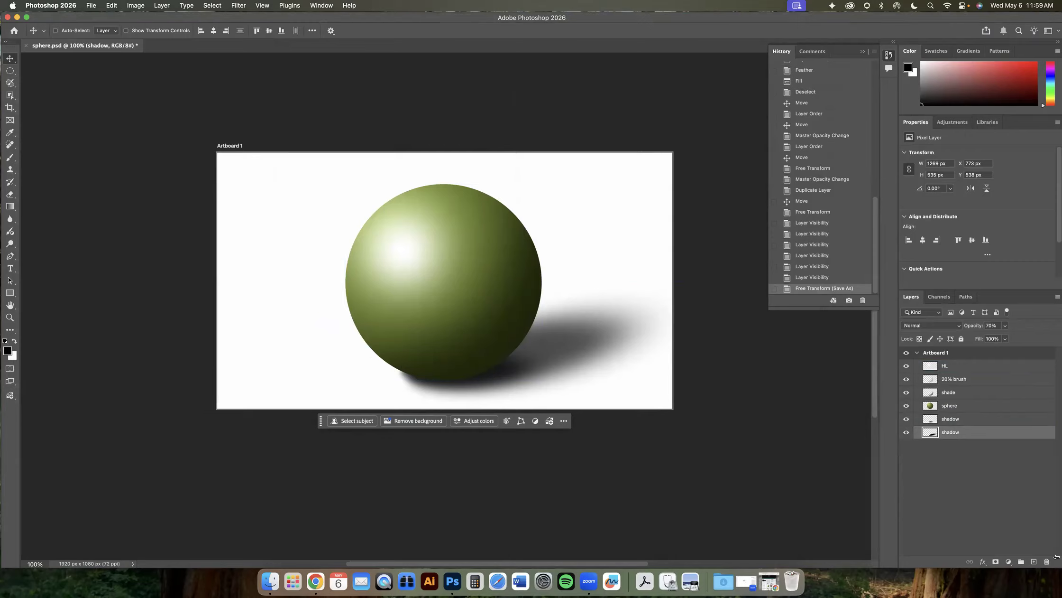
left_click(953, 368)
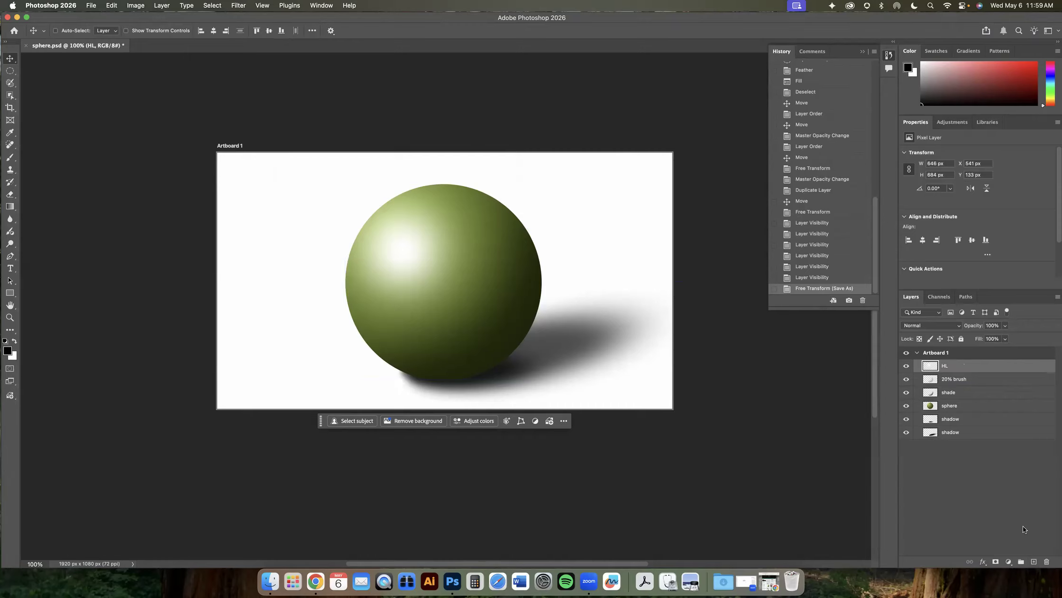
left_click(1034, 562)
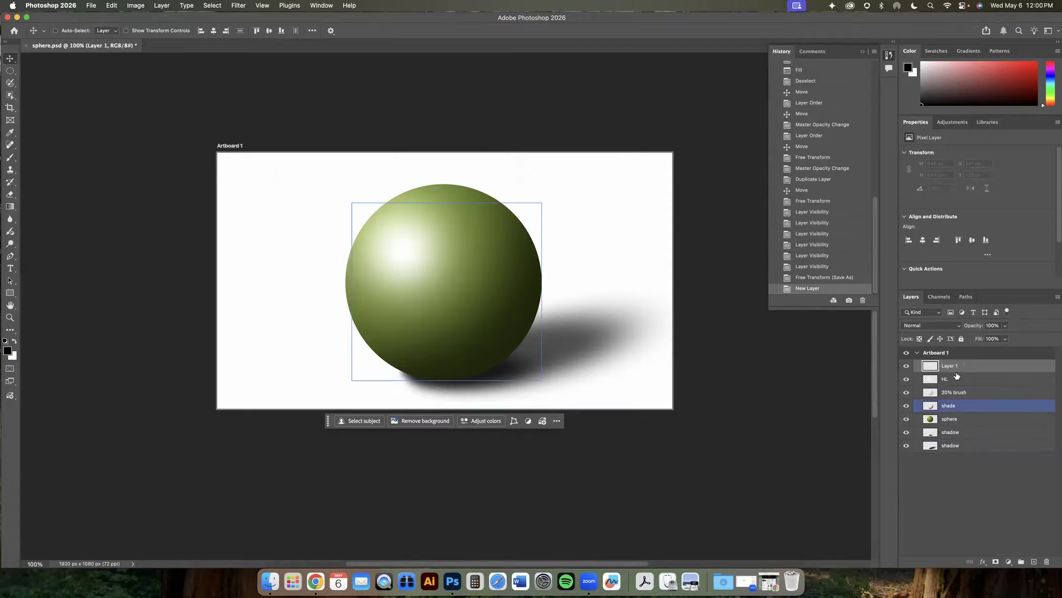
type("finger hole 1")
key("Return")
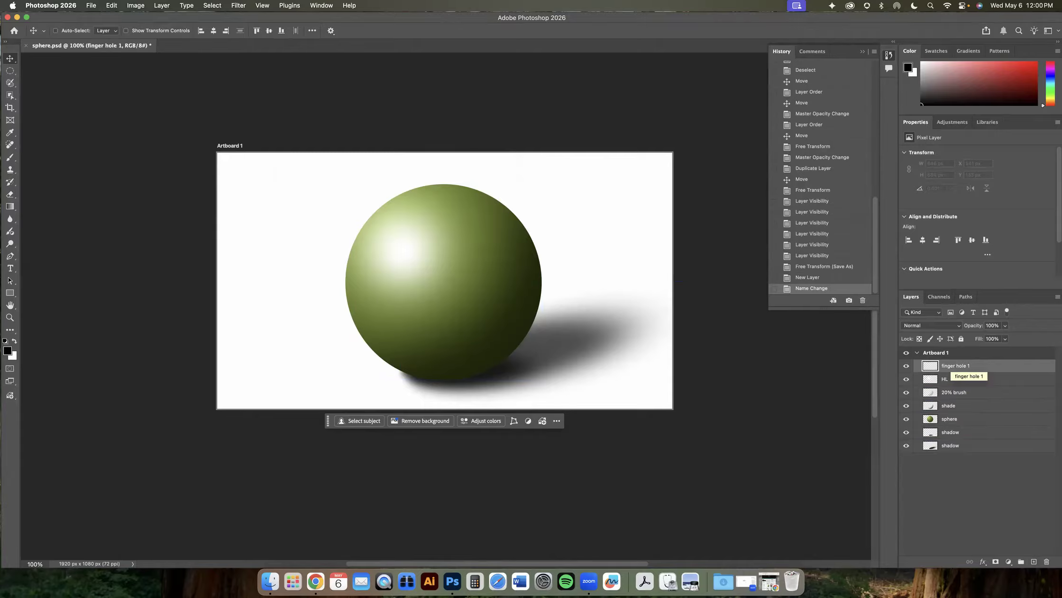
- Draw an elliptical selection about 168 × 145 px on the sphere's upper-left highlight
left_click(11, 71)
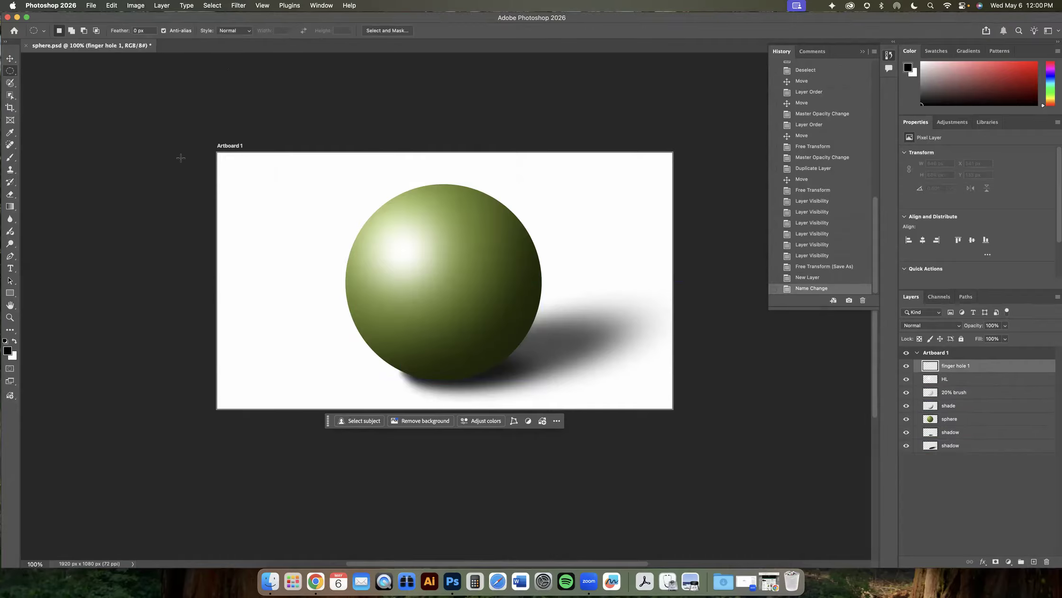
left_click_drag(378, 212, 418, 246)
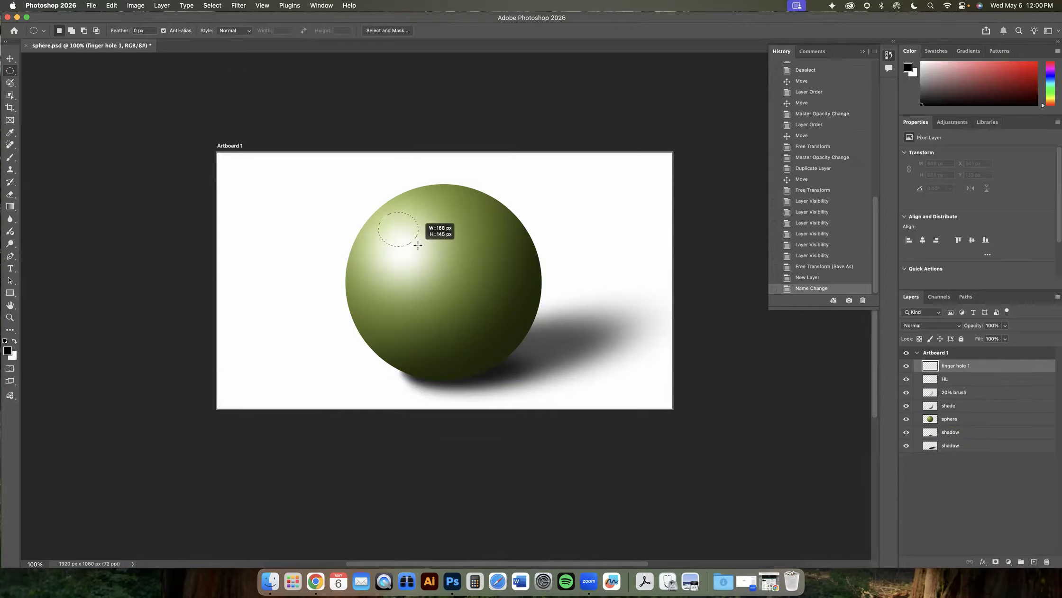
left_click_drag(418, 246, 418, 246)
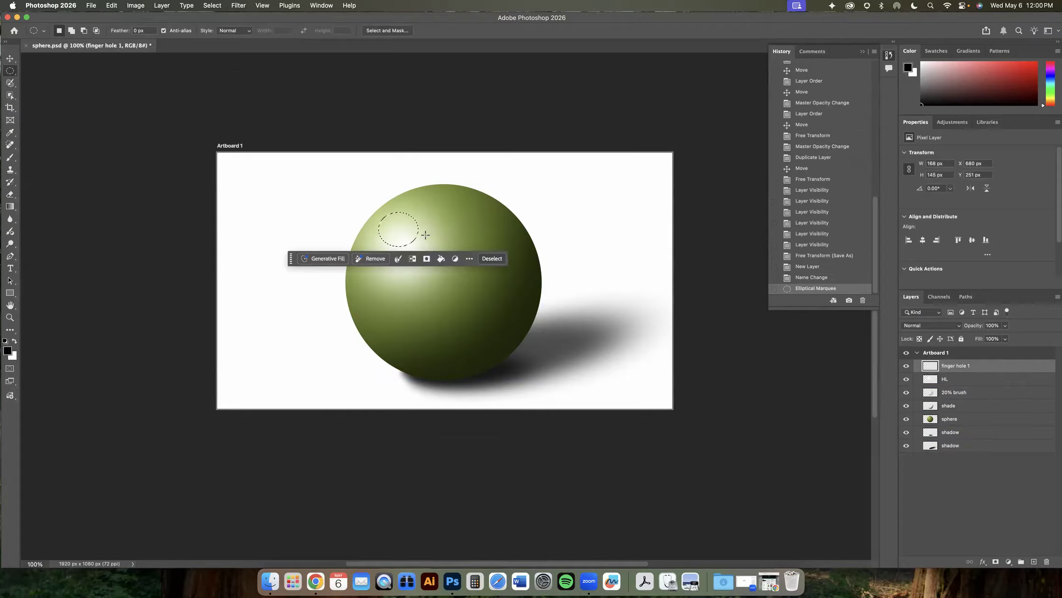
- Zoom in on the elliptical selection and rotate it about 31° to tilt it with the sphere's surface
key("z")
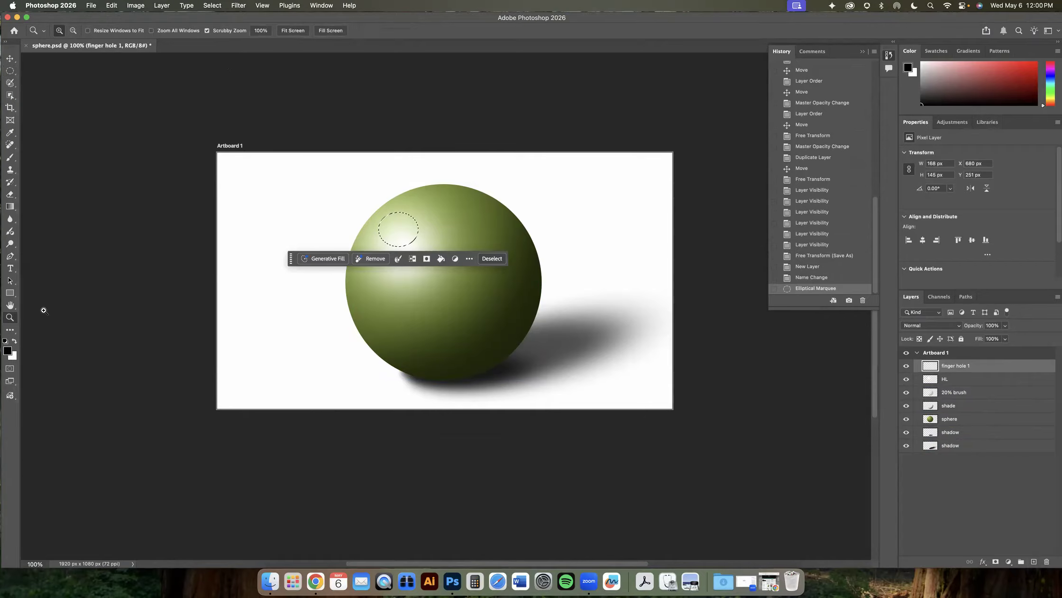
left_click_drag(378, 216, 366, 237)
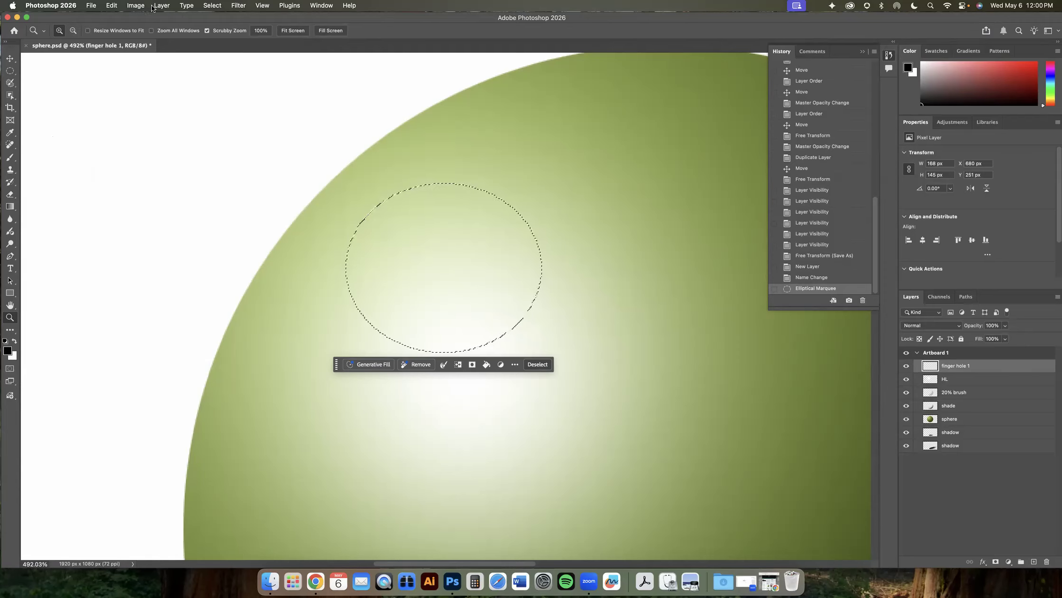
left_click(114, 7)
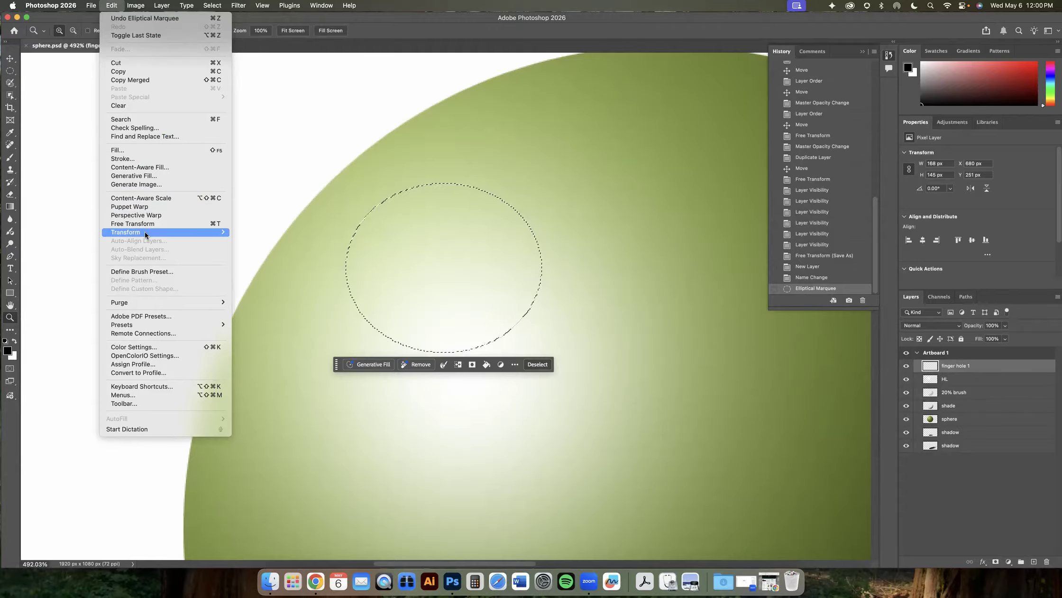
mouse_move(144, 232)
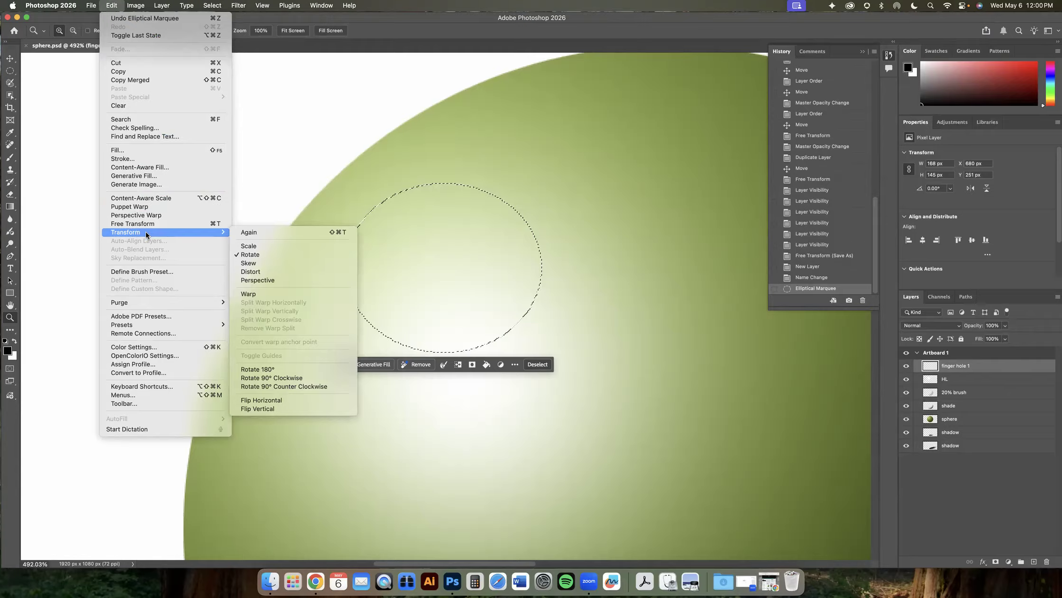
mouse_move(216, 7)
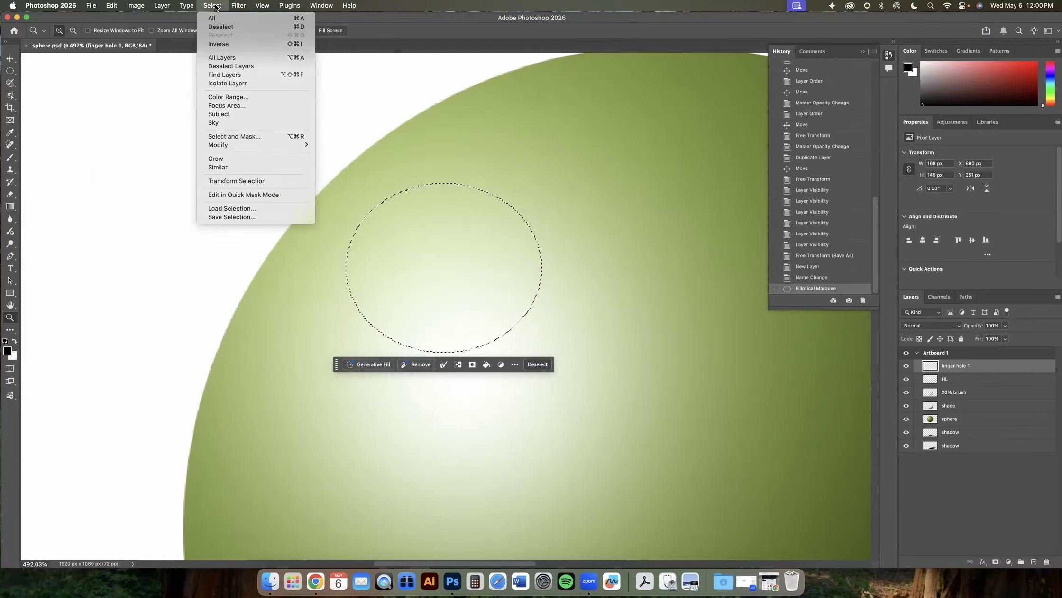
left_click(230, 181)
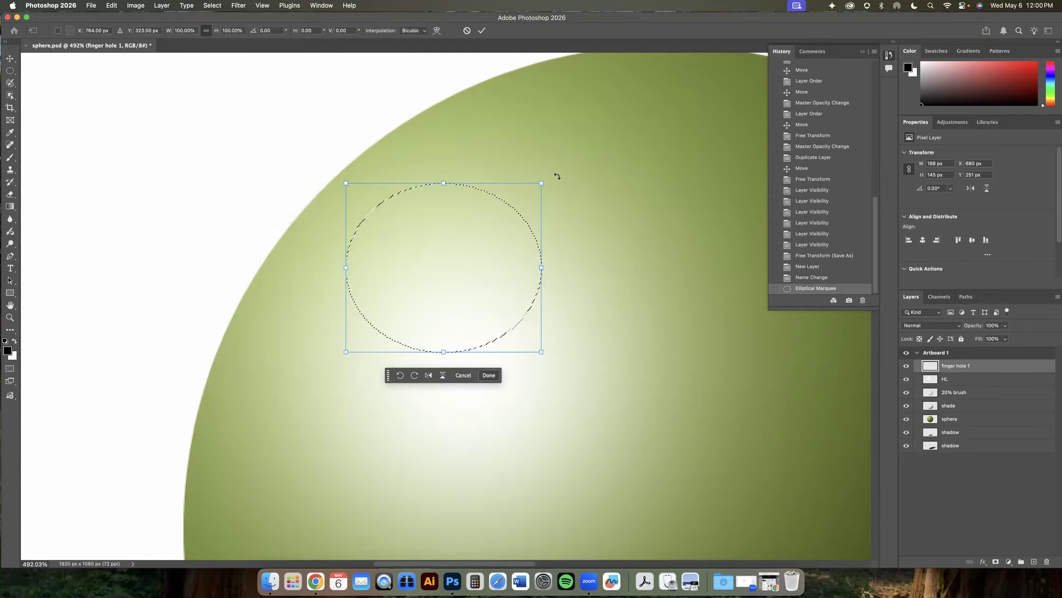
left_click_drag(556, 176, 500, 143)
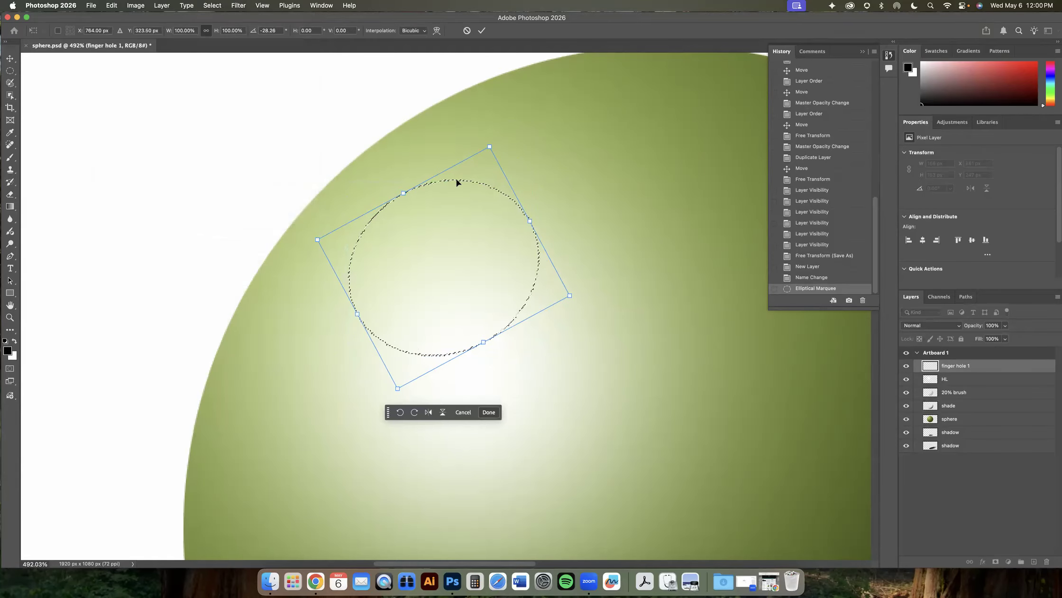
left_click_drag(480, 127, 482, 134)
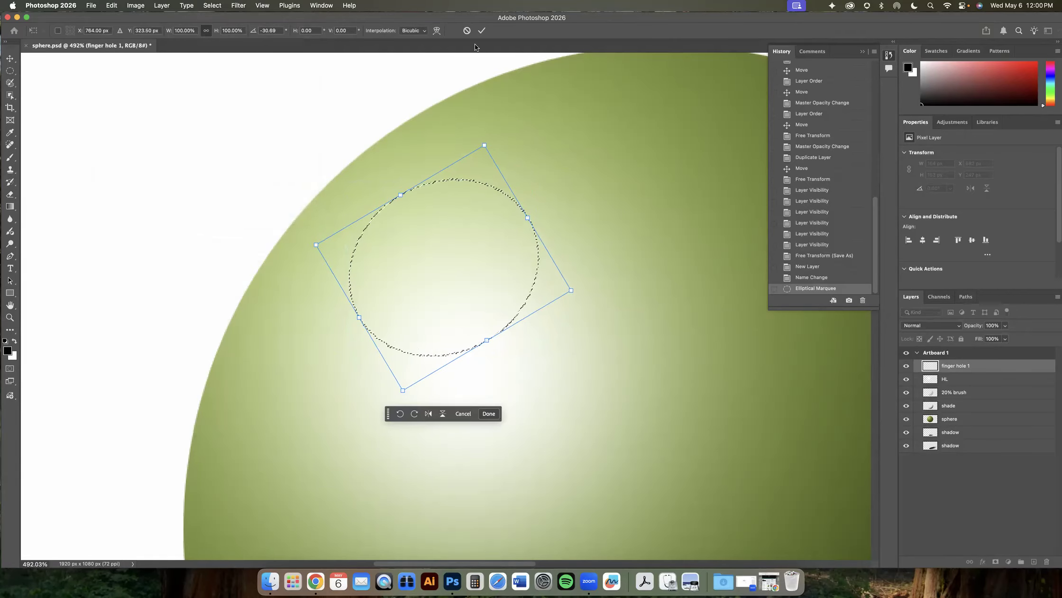
left_click(482, 32)
- Fill the elliptical selection with black on the finger hole 1 layer
key("z")
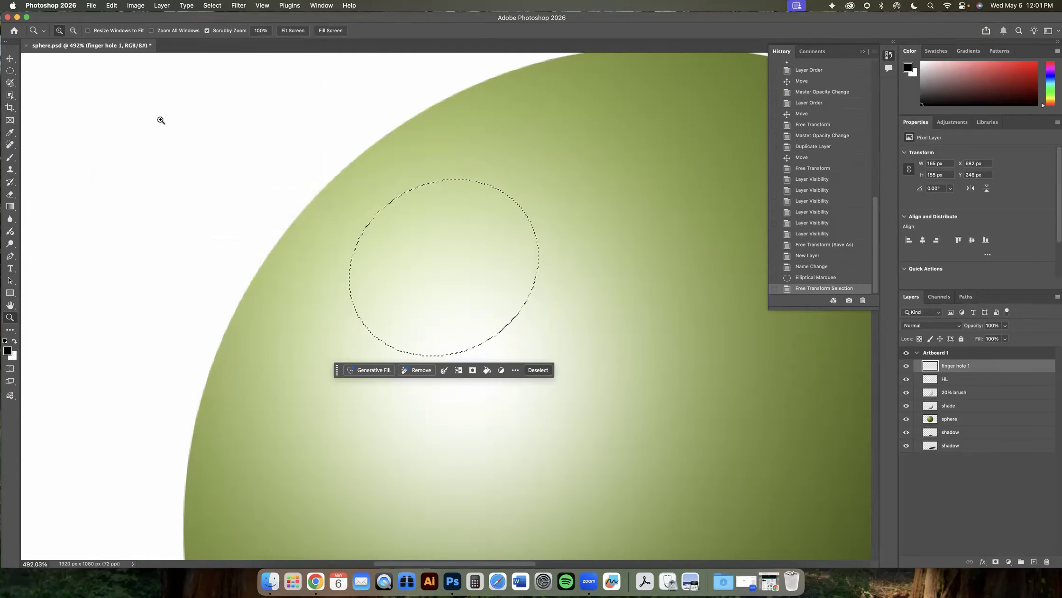
left_click(111, 5)
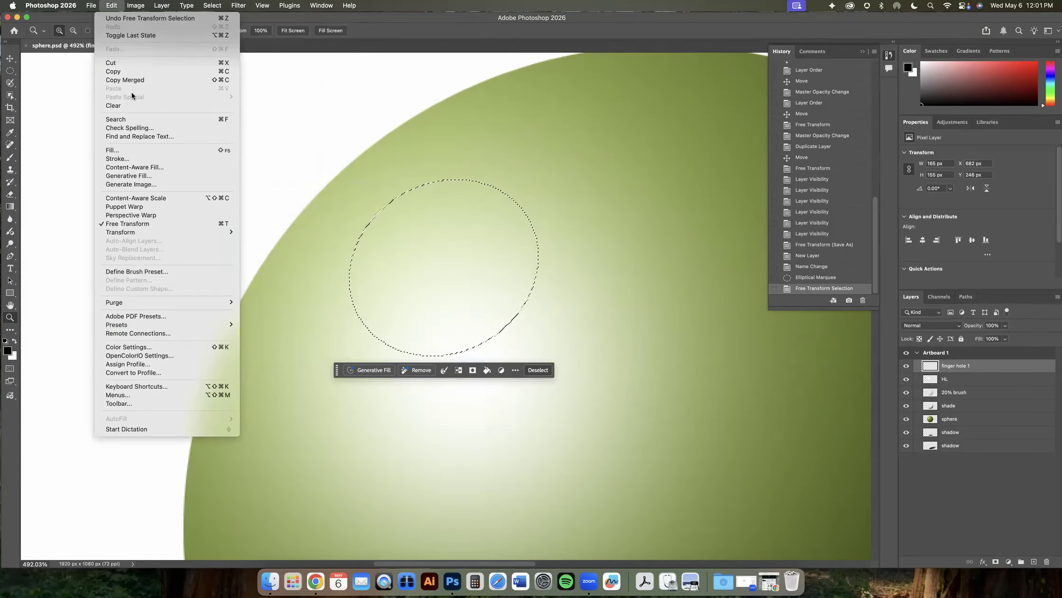
left_click(121, 149)
left_click(610, 192)
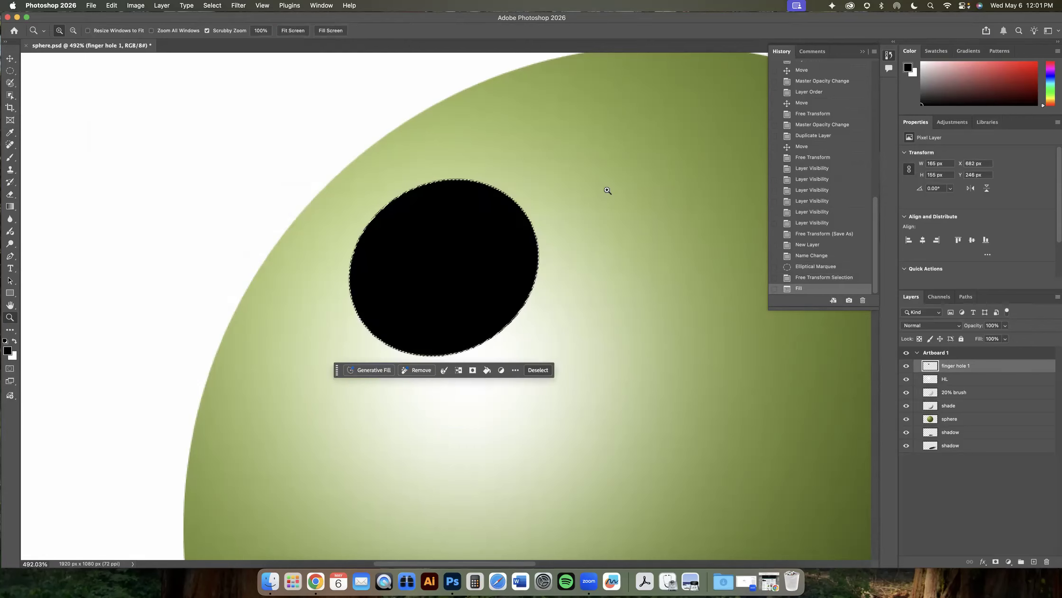
- Sample the dark green shade from the bottom of the sphere as the foreground colour
key("super+minus")
key("super+minus")
key("super+minus")
key("super+minus")
key("super+minus")
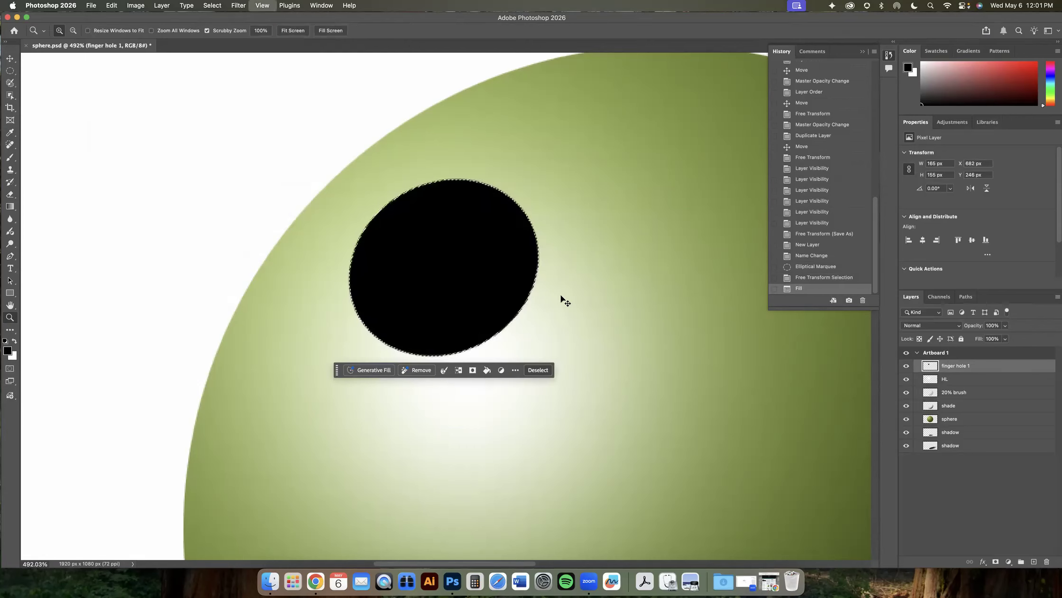
key("super+minus")
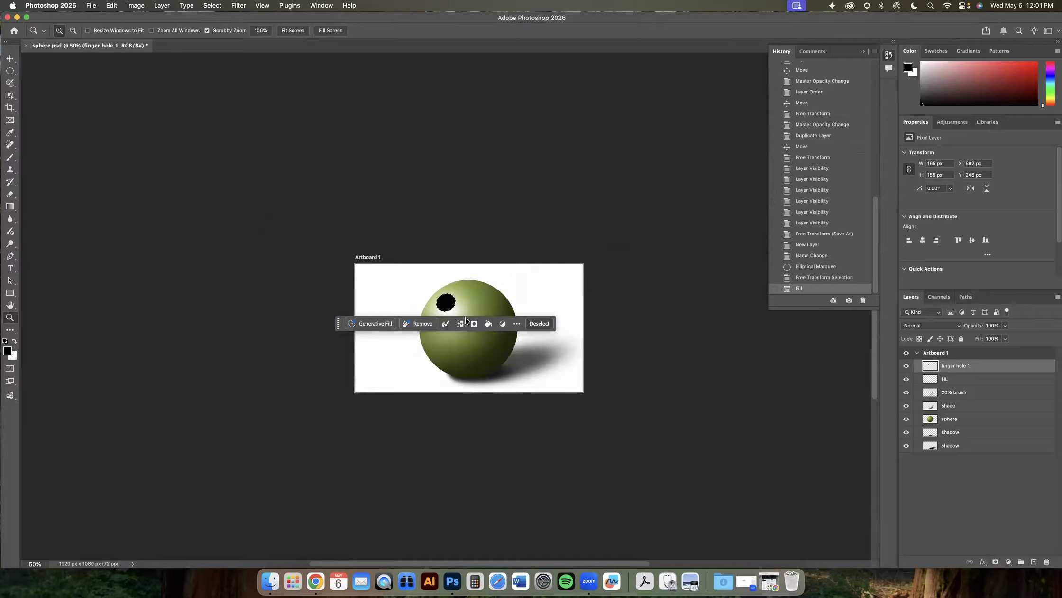
scroll(471, 307, "left", 2)
left_click_drag(468, 308, 555, 298)
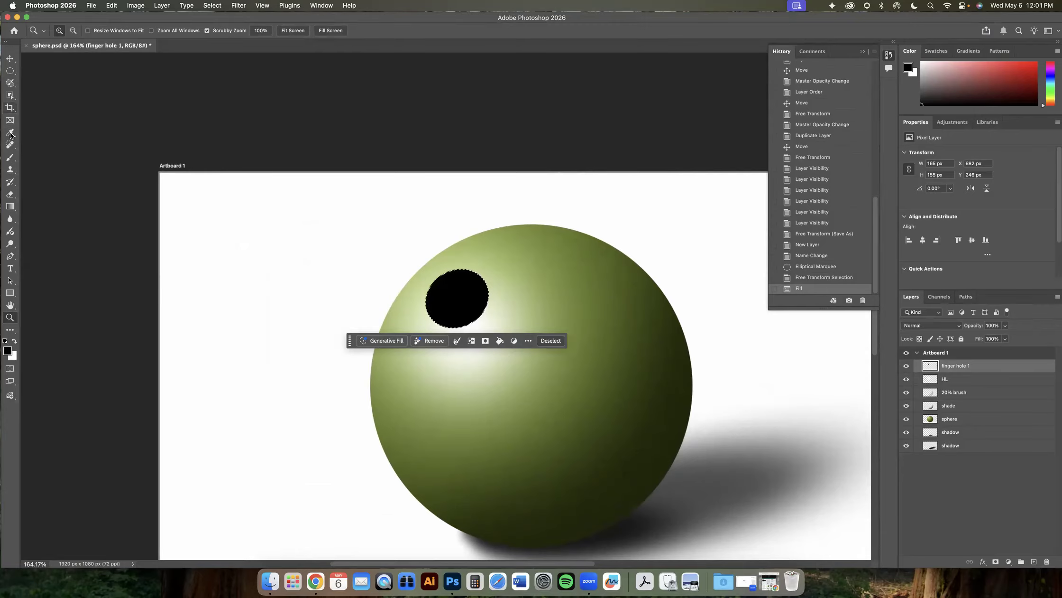
left_click(10, 157)
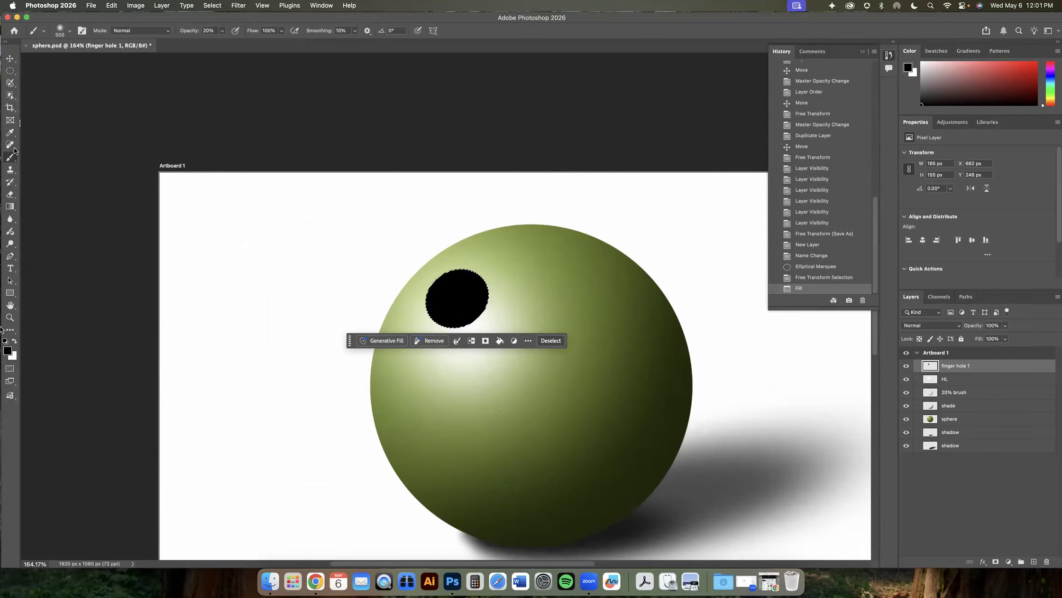
left_click(10, 134)
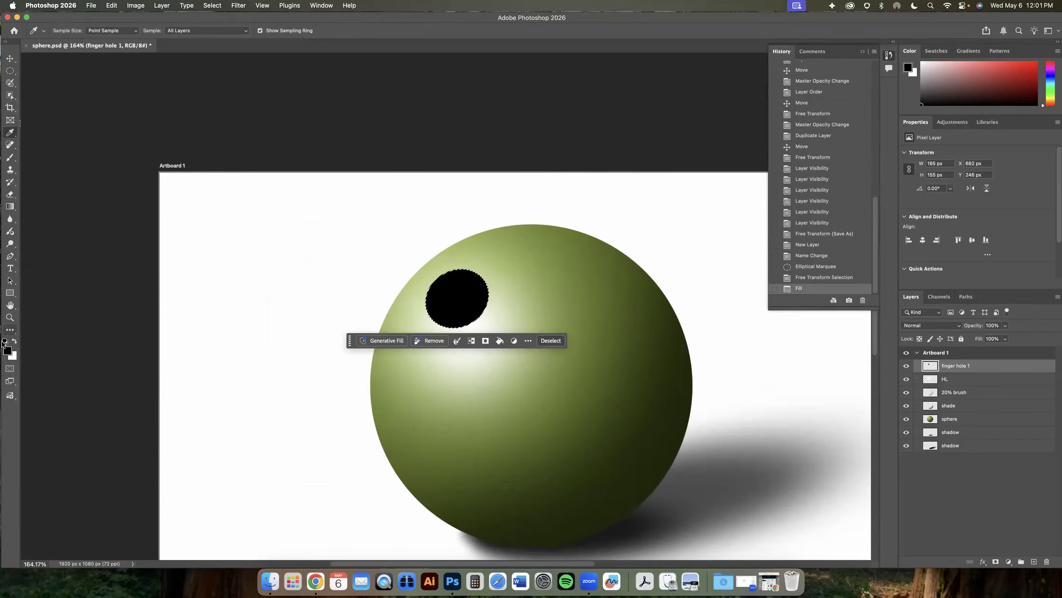
left_click(572, 518)
left_click(574, 516)
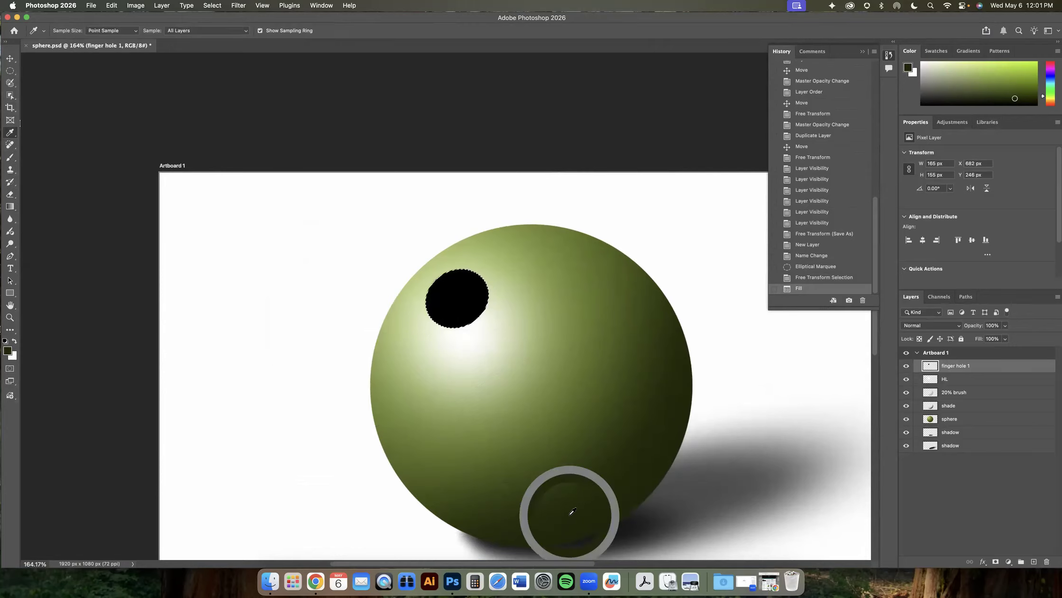
- Brush the dark green at 20% opacity over the hole's upper-left edge
left_click(10, 158)
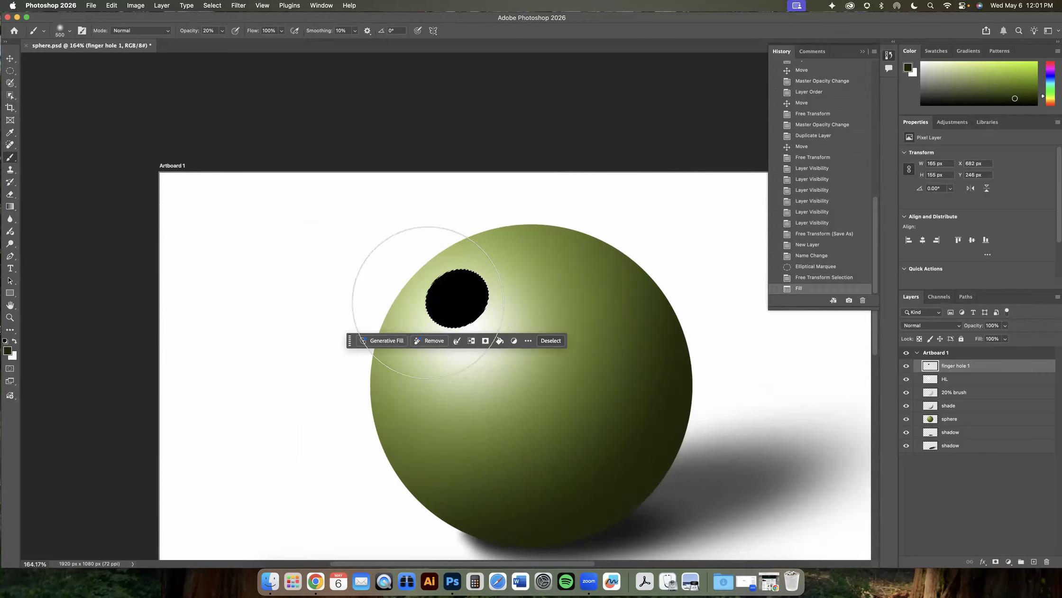
key("v")
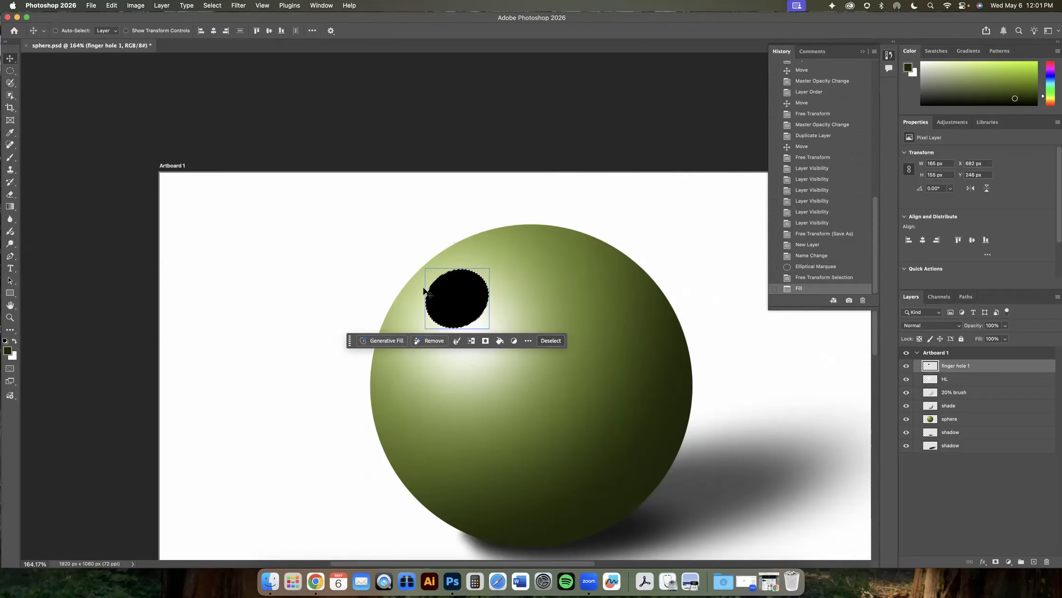
key("b")
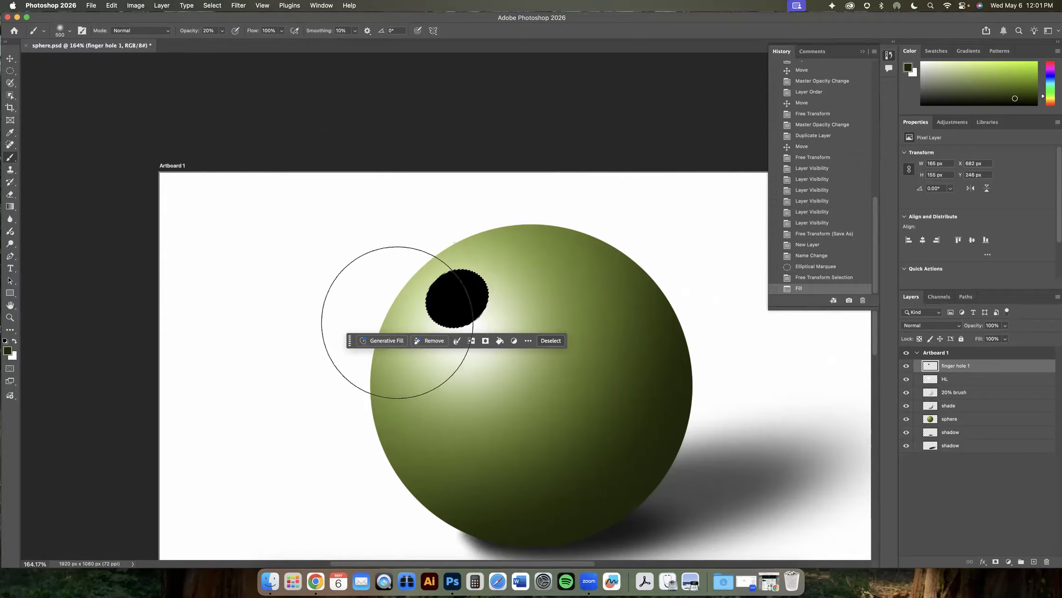
left_click(382, 289)
left_click(392, 282)
left_click(422, 289)
left_click(427, 287)
left_click(379, 285)
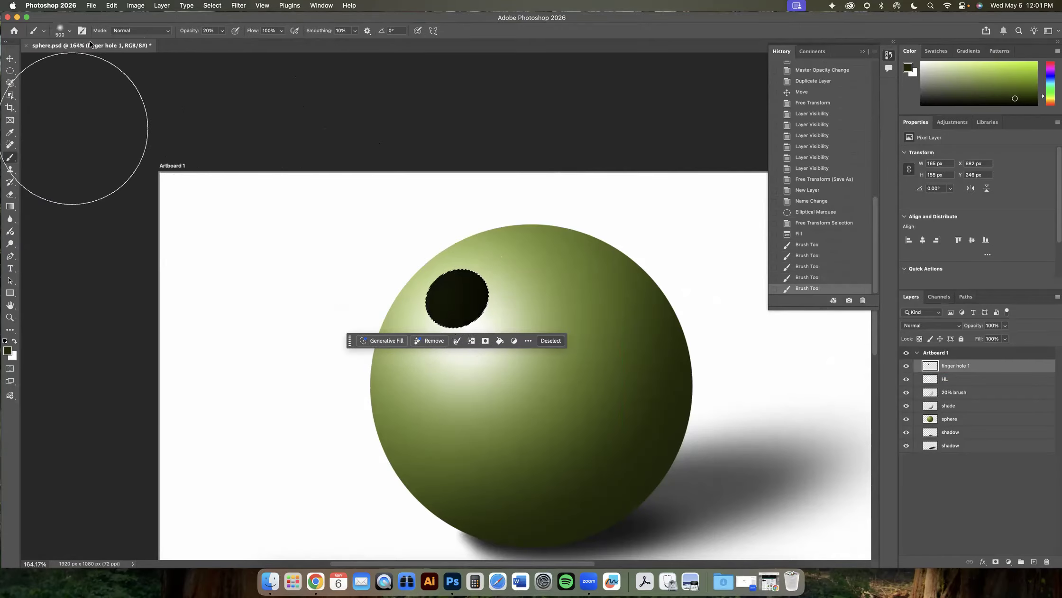
- Raise the brush opacity to 38% and paint more dark green into the hole
left_click(223, 31)
left_click_drag(222, 41, 221, 42)
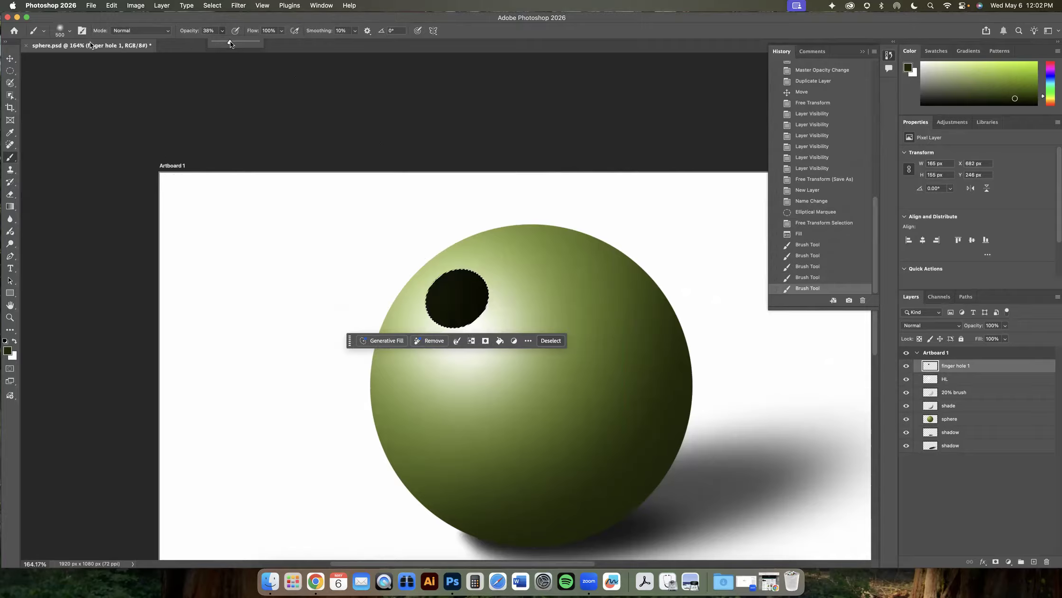
left_click(444, 315)
left_click(422, 293)
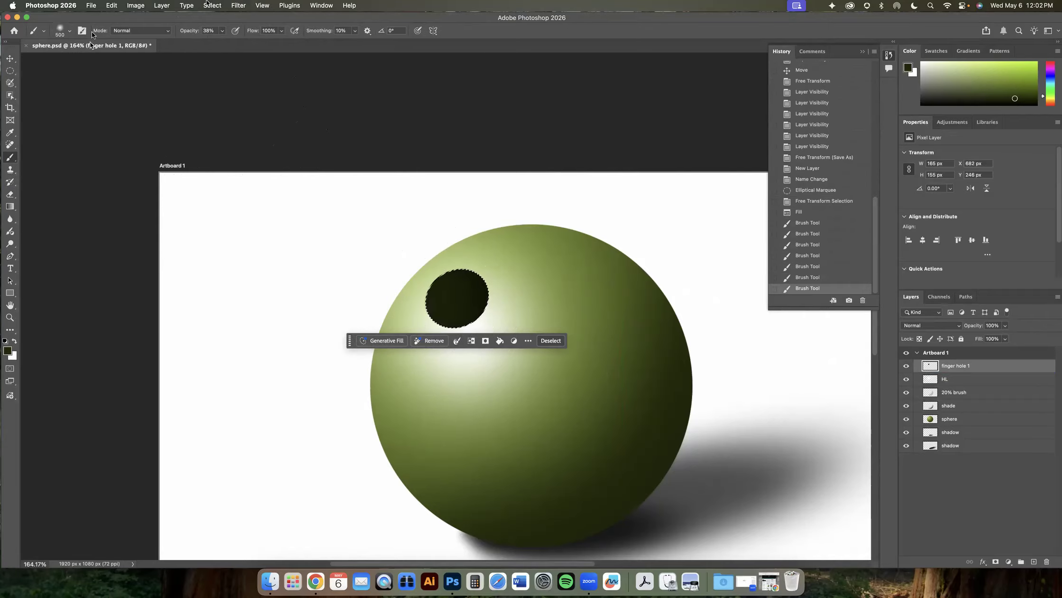
- Resize the soft brush to 130 px and stroke dark green across the hole's edges
left_click(70, 31)
left_click(84, 57)
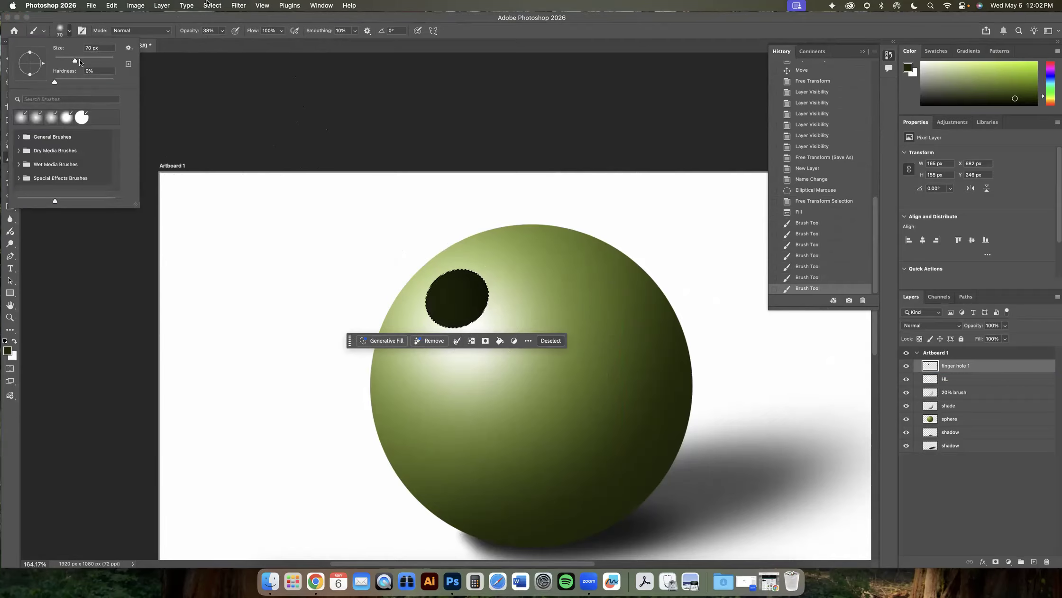
left_click(78, 60)
left_click_drag(78, 60, 84, 59)
left_click(421, 285)
mouse_move(422, 286)
left_mouse_down()
mouse_move(443, 327)
mouse_move(409, 294)
left_mouse_up()
mouse_move(496, 323)
left_mouse_down()
mouse_move(481, 328)
mouse_move(521, 306)
left_mouse_up()
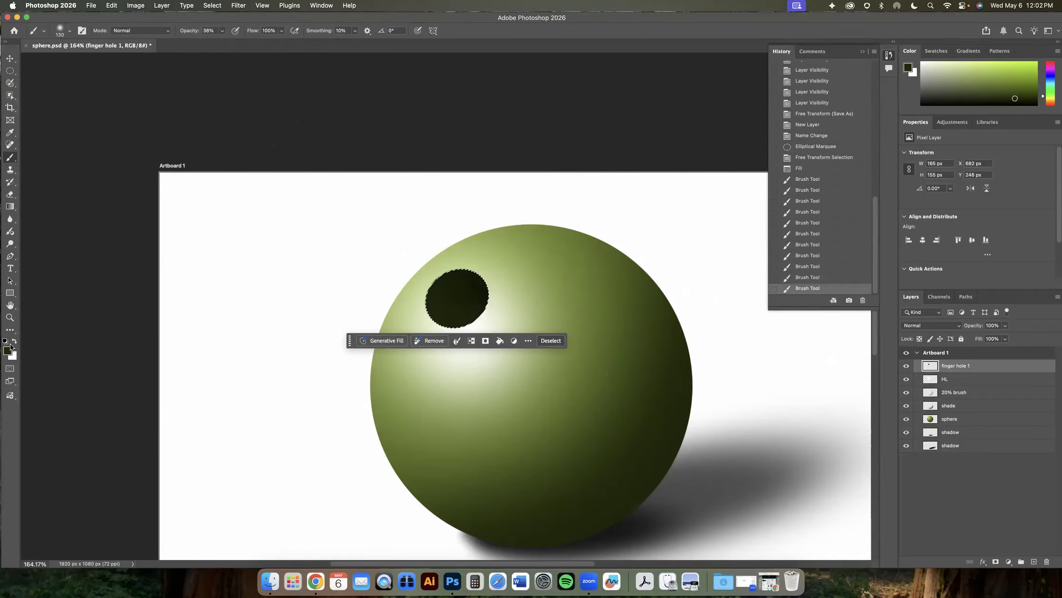
- Sample a mid green from the sphere's lower body and brush it into the hole's lower-left edge
left_click(10, 132)
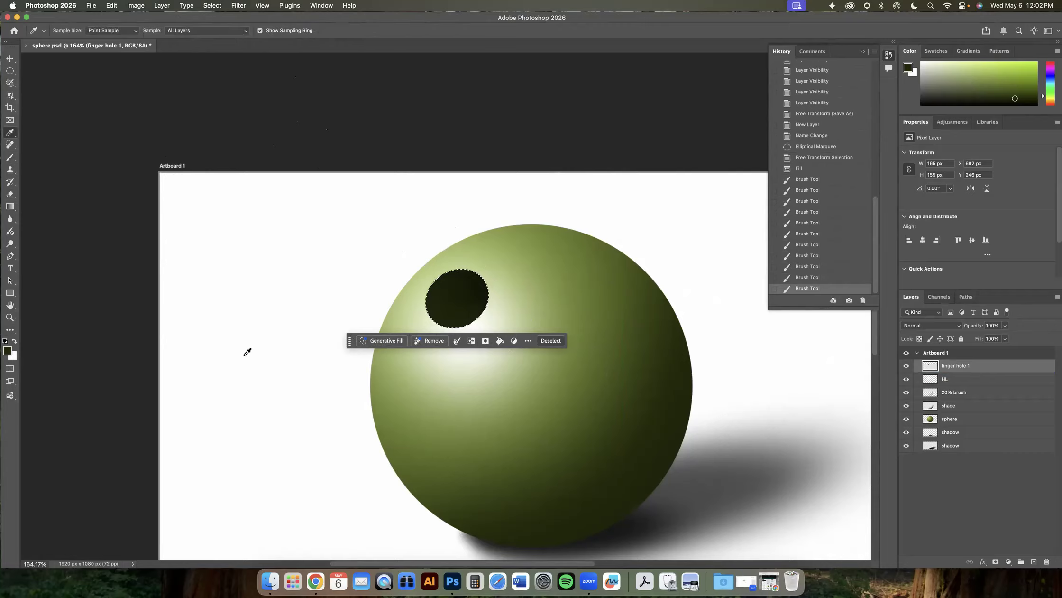
left_click(476, 441)
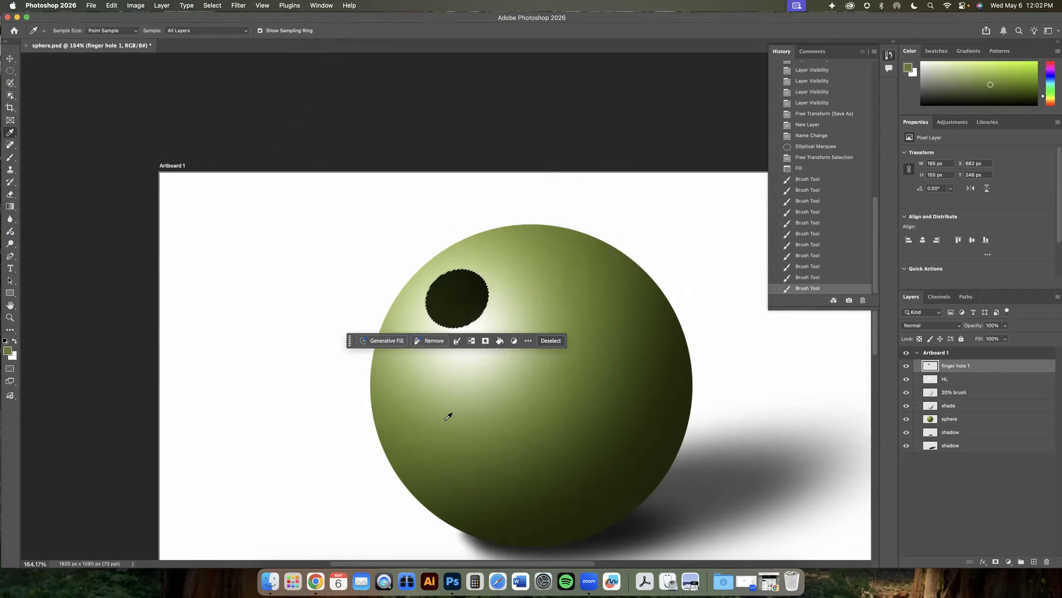
left_click(10, 157)
mouse_move(417, 313)
left_mouse_down()
mouse_move(451, 278)
mouse_move(432, 313)
left_mouse_up()
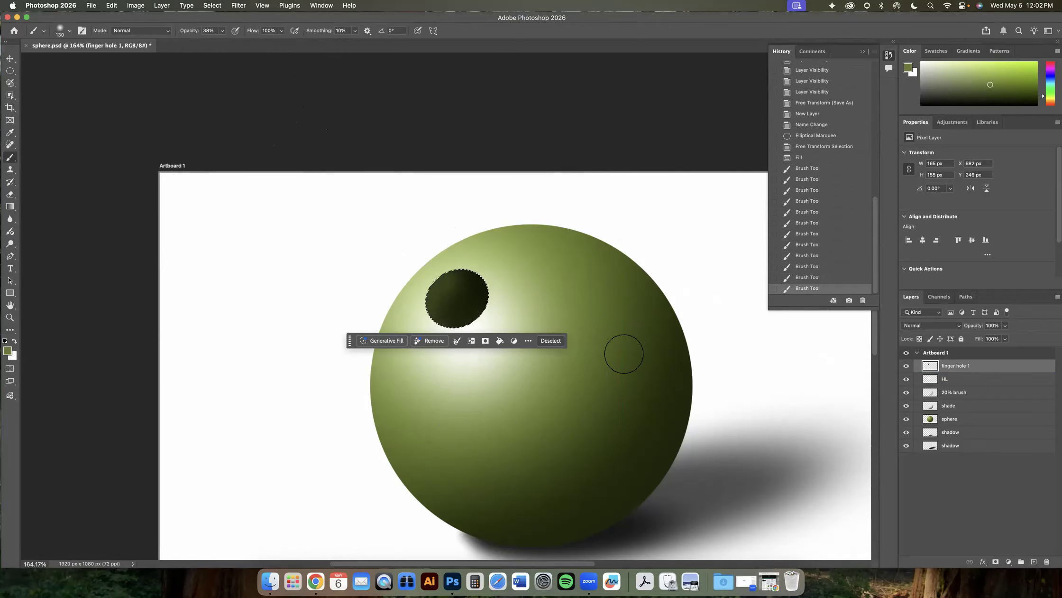
key("super+z")
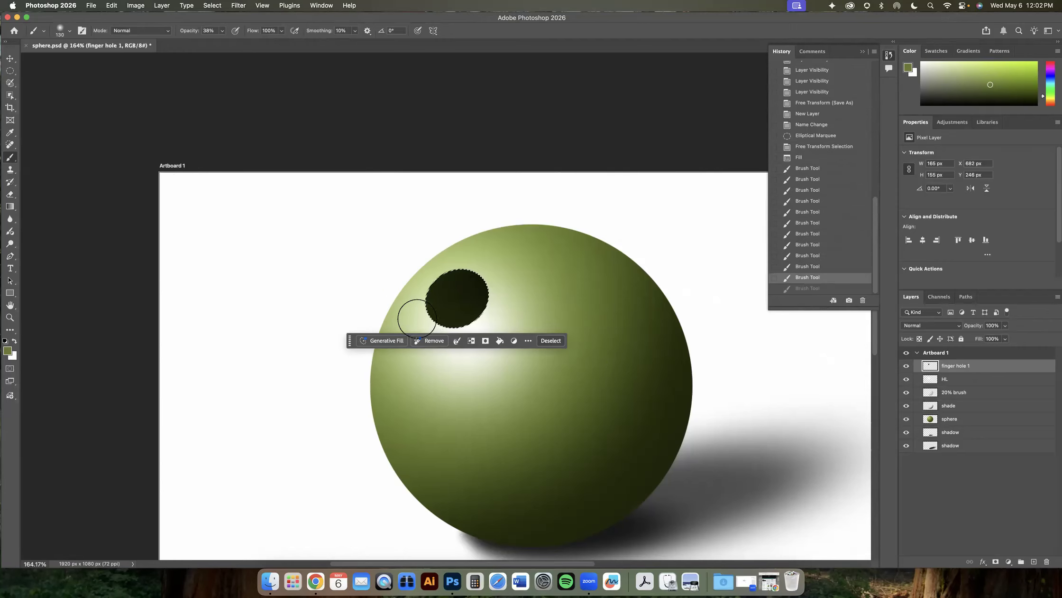
key("super+shift+z")
mouse_move(391, 293)
left_mouse_down()
mouse_move(385, 313)
mouse_move(415, 290)
left_mouse_up()
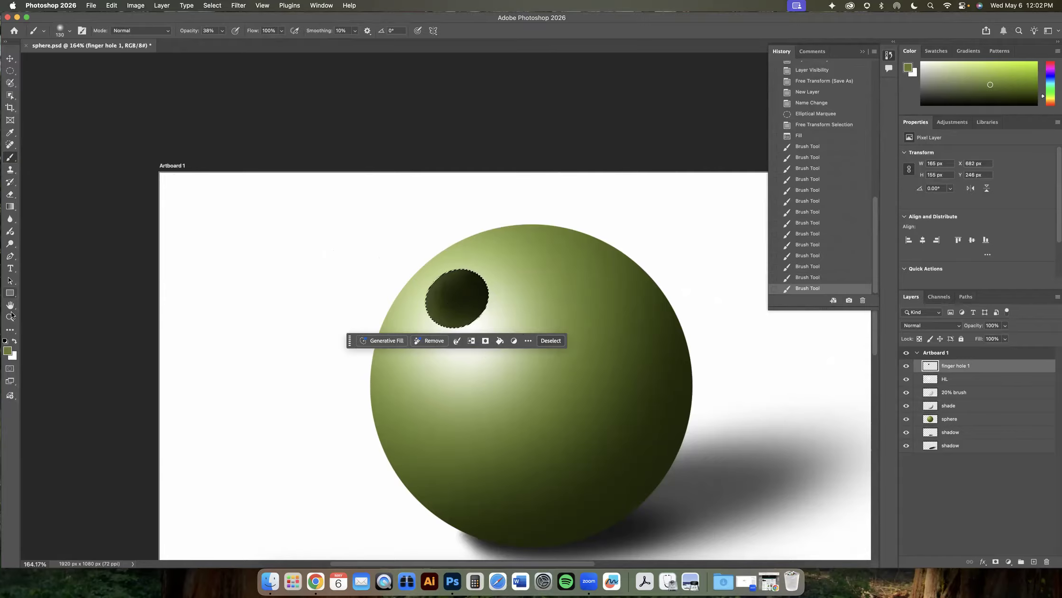
- Reset to black, enlarge the brush to 300 px, darken the hole's right side, and deselect
key("d")
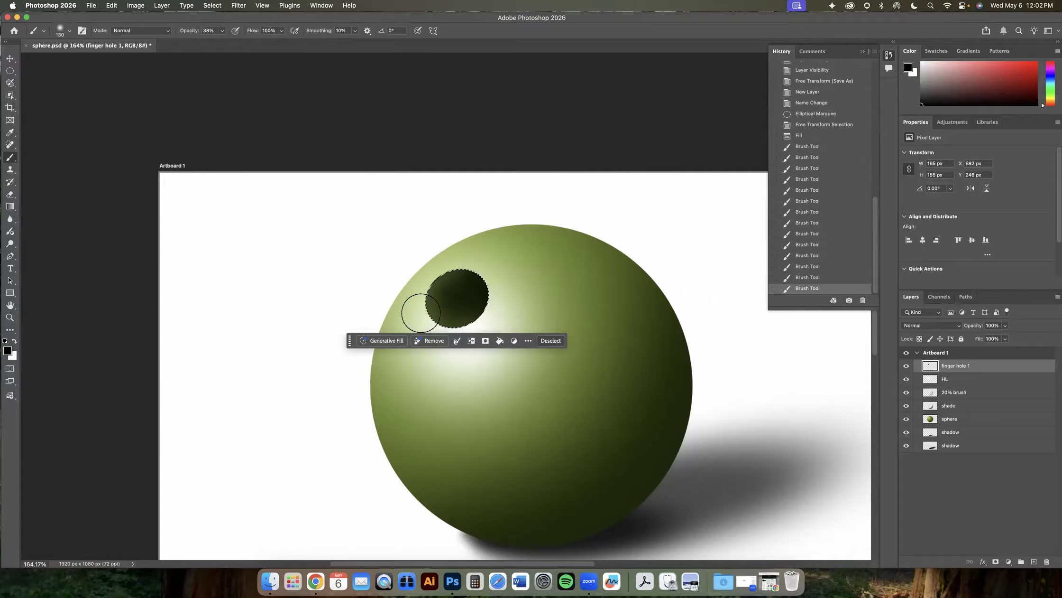
key("bracketright")
key("bracketright")
left_click(505, 312)
left_click(498, 306)
left_click(498, 307)
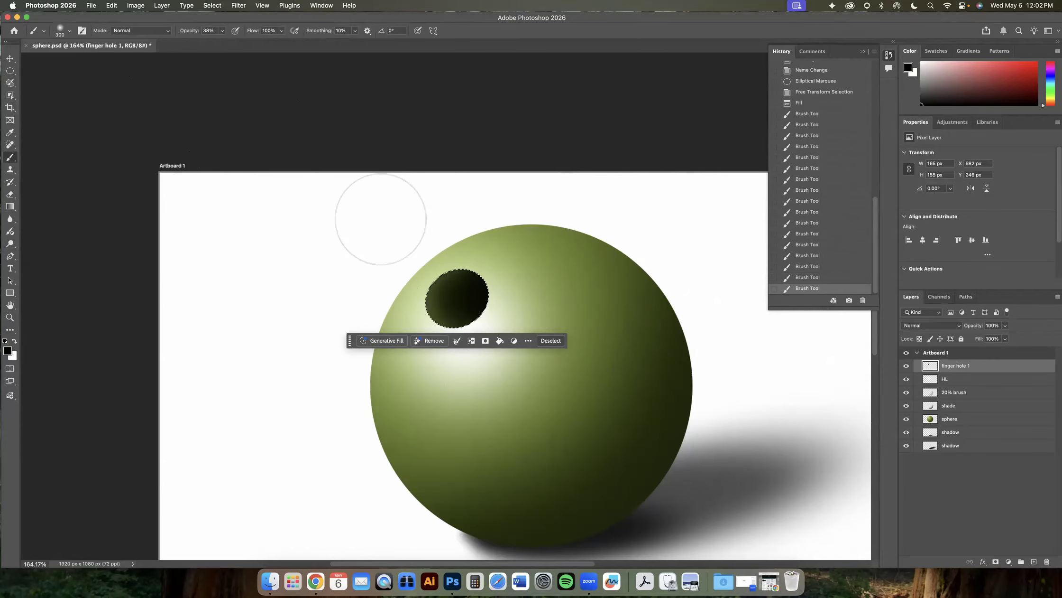
left_click(213, 6)
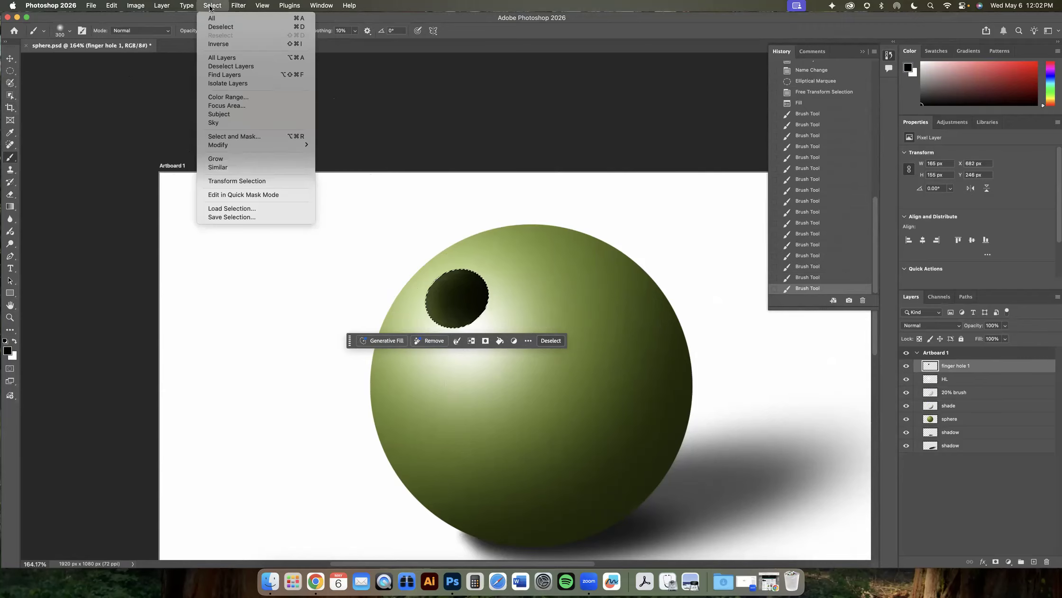
left_click(214, 30)
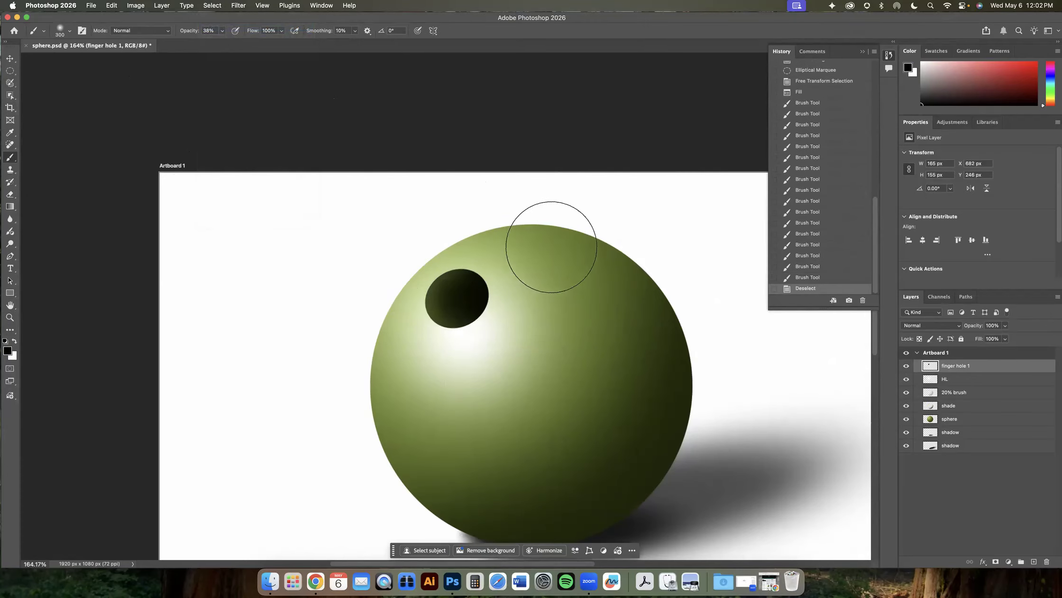
- Save the document as bowling-ball in Photoshop format in the 4.1 sphere folder
left_click(92, 7)
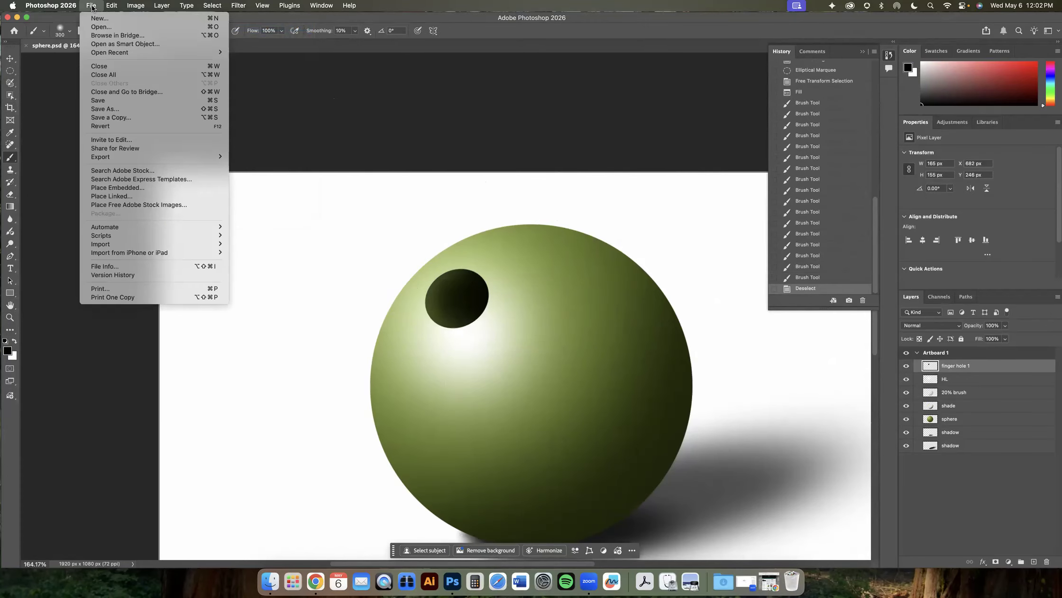
left_click(115, 109)
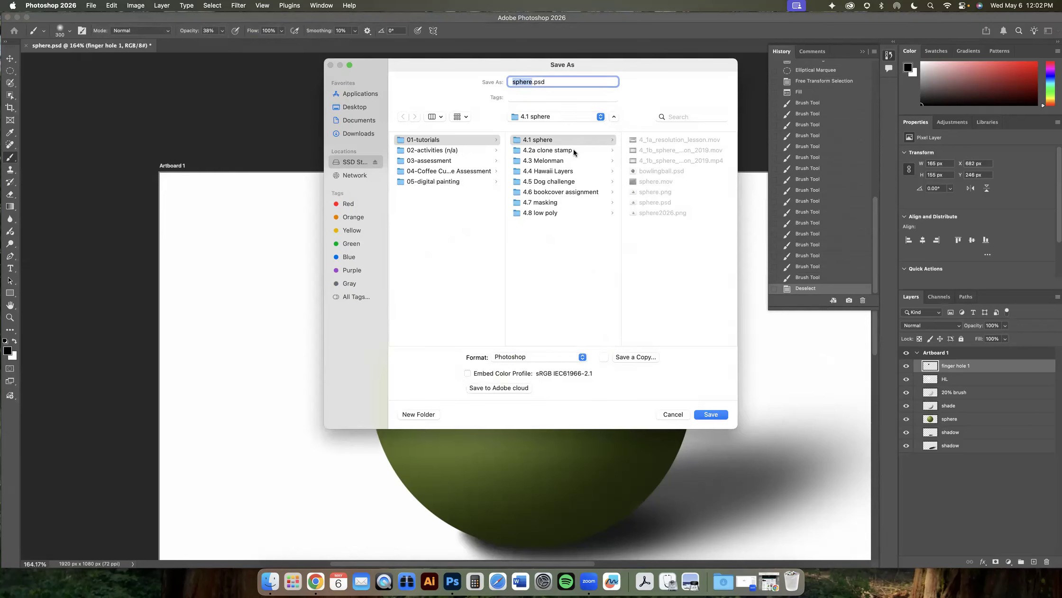
left_click(533, 82)
double_click(532, 82)
type("bowling-ball")
left_click(702, 416)
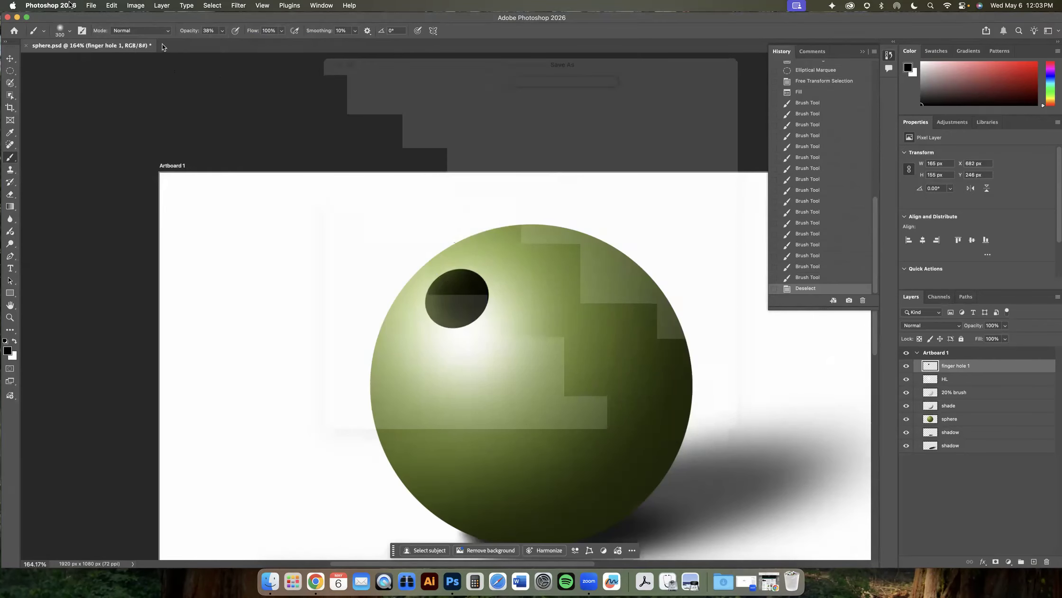
- Open the Export As dialog for the bowling ball image
left_click(89, 6)
mouse_move(111, 156)
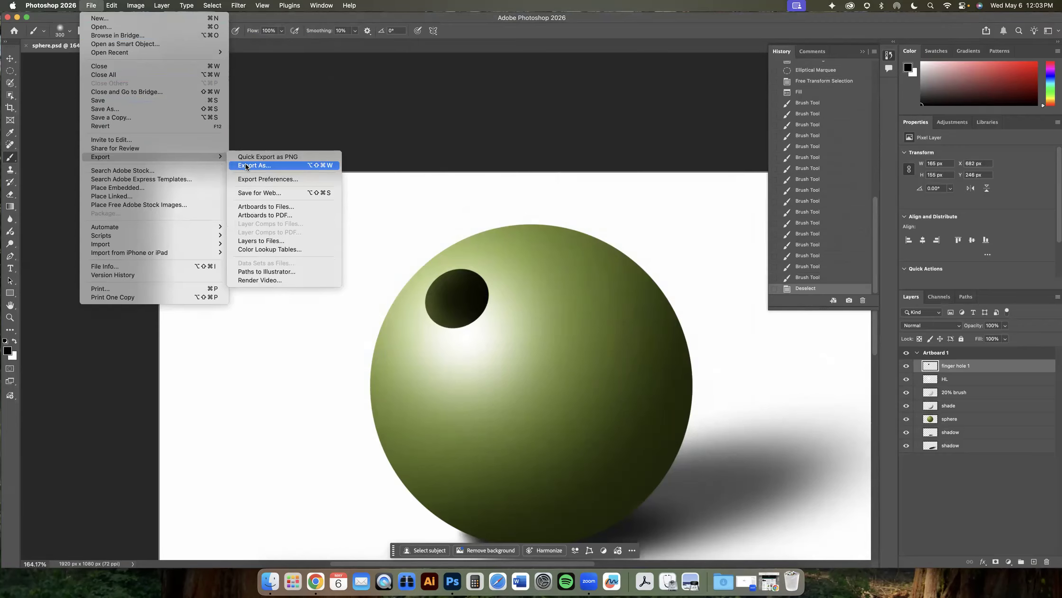
left_click(245, 164)
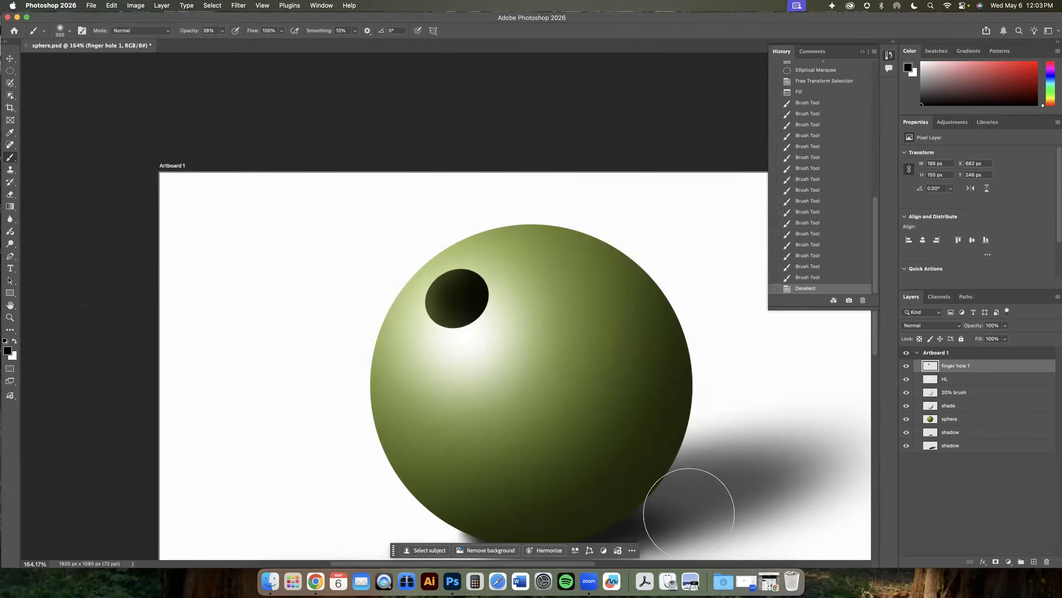